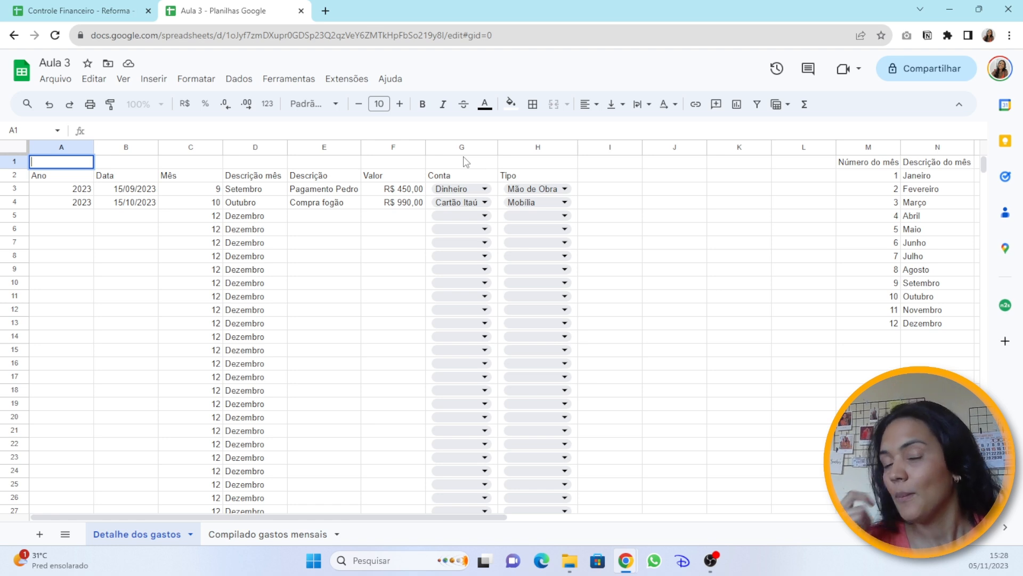
Increase the browser's page zoom several levels so the expense sheet is displayed larger.
click(1009, 35)
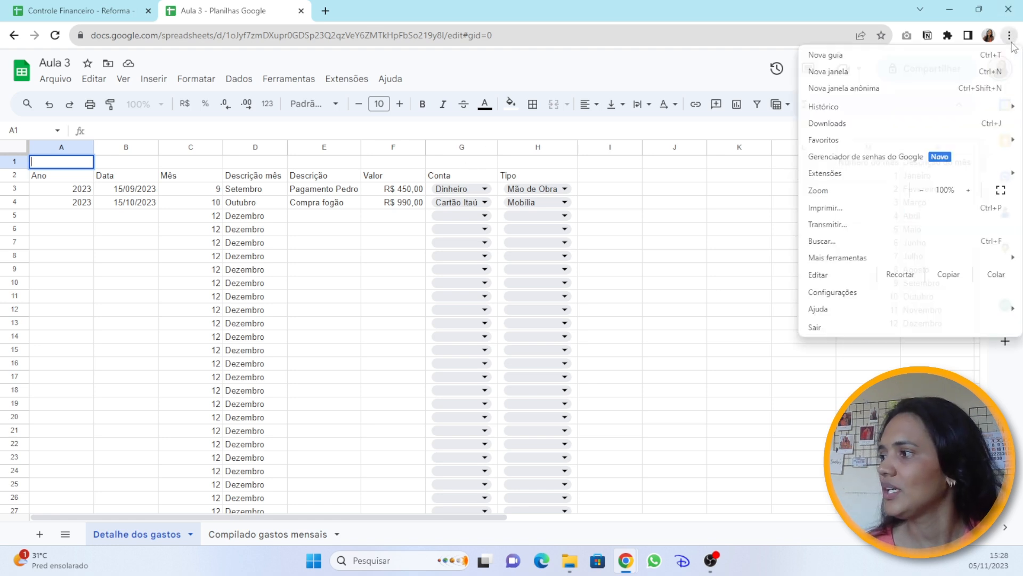
click(967, 190)
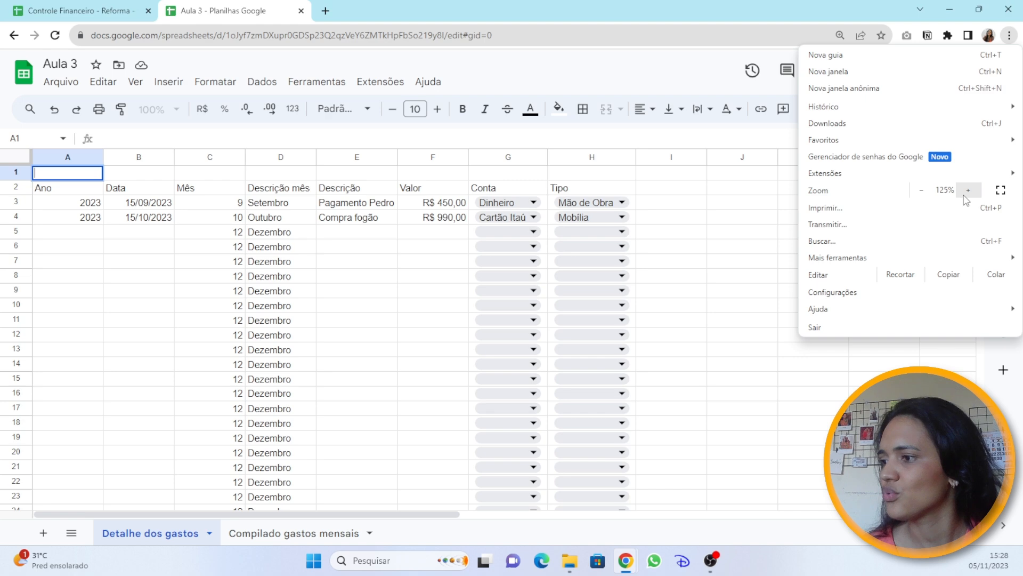
click(967, 191)
click(967, 191)
click(925, 443)
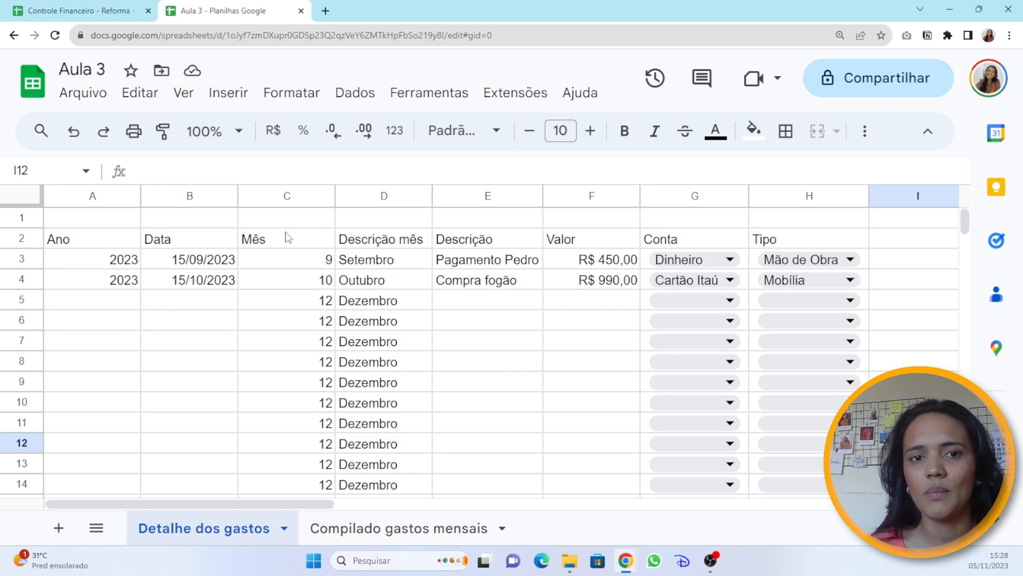
Change the header in E2 to "Descrição do gasto" and fit column E's width to its content.
click(273, 198)
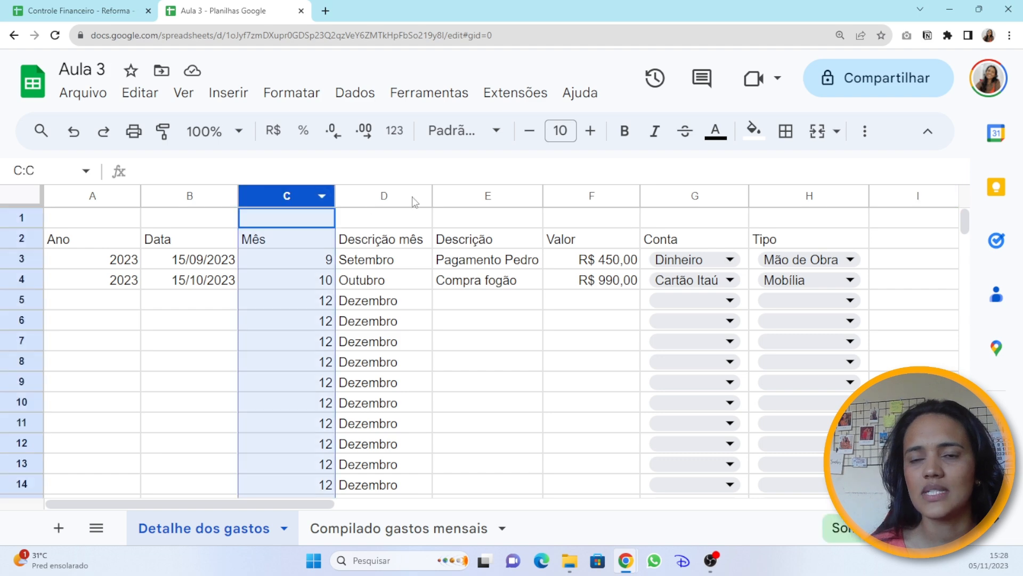
click(382, 197)
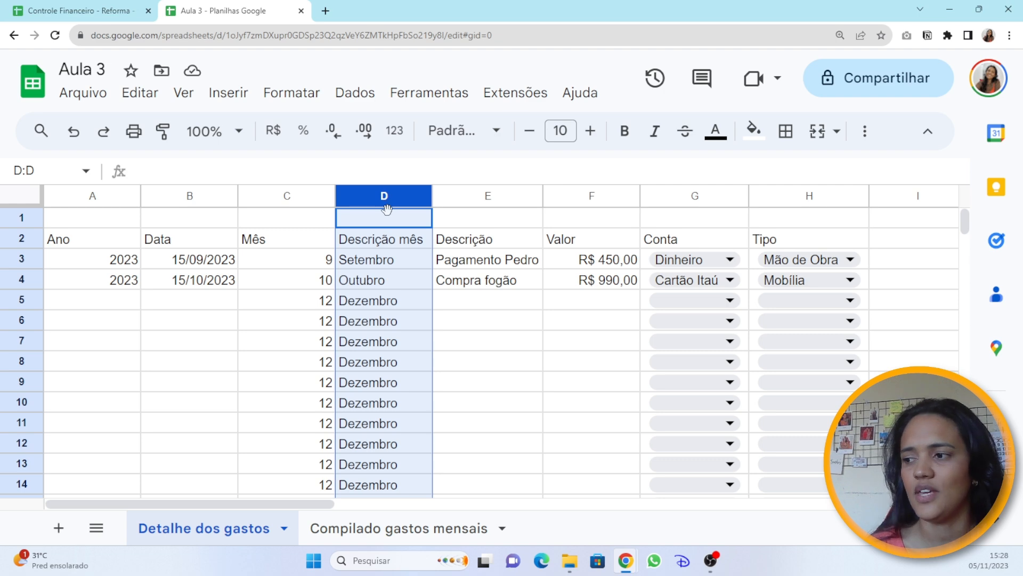
click(521, 247)
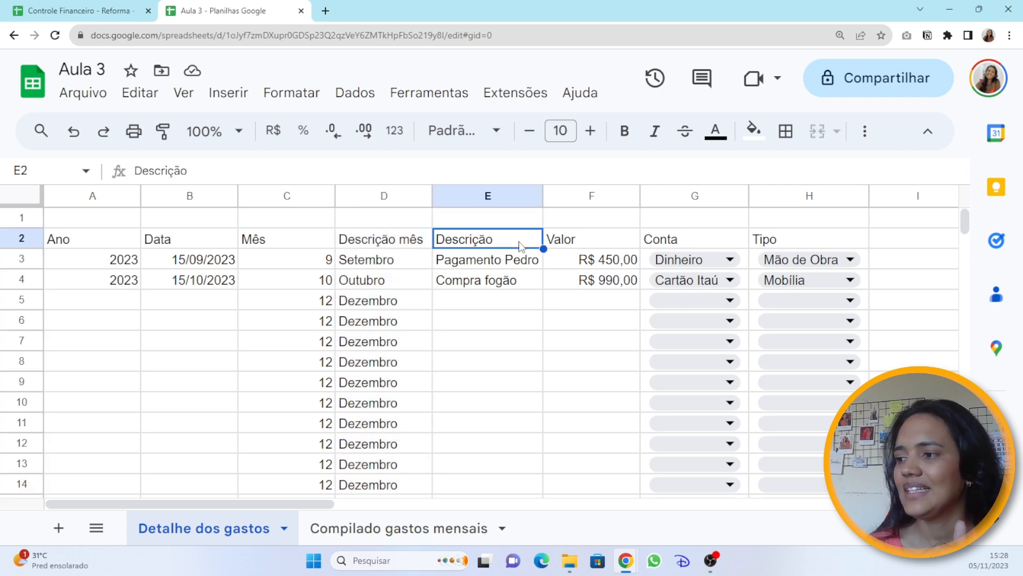
double_click(520, 246)
text(do)
key(BackSpace)
key(BackSpace)
text(do gasto)
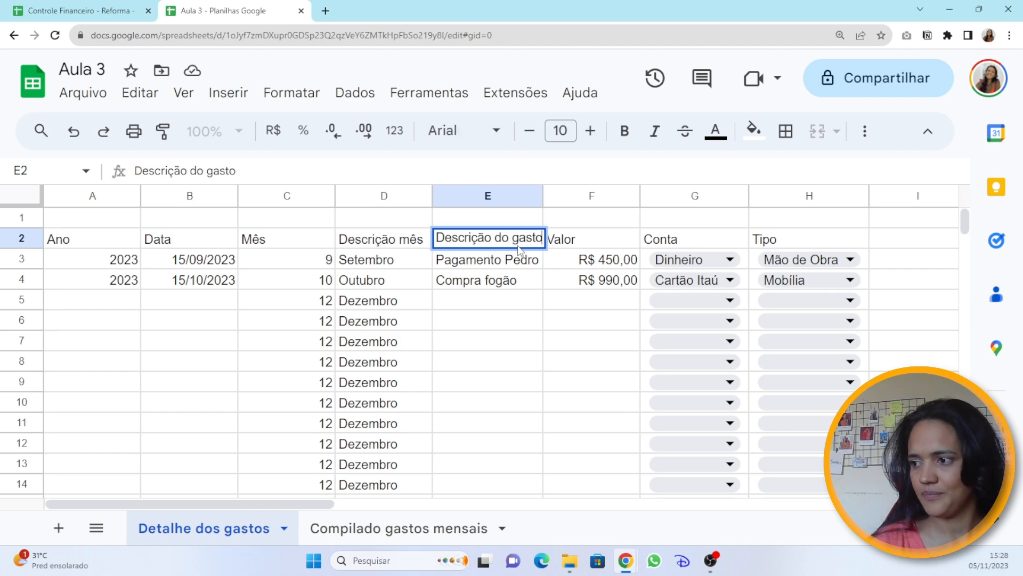
key(Return)
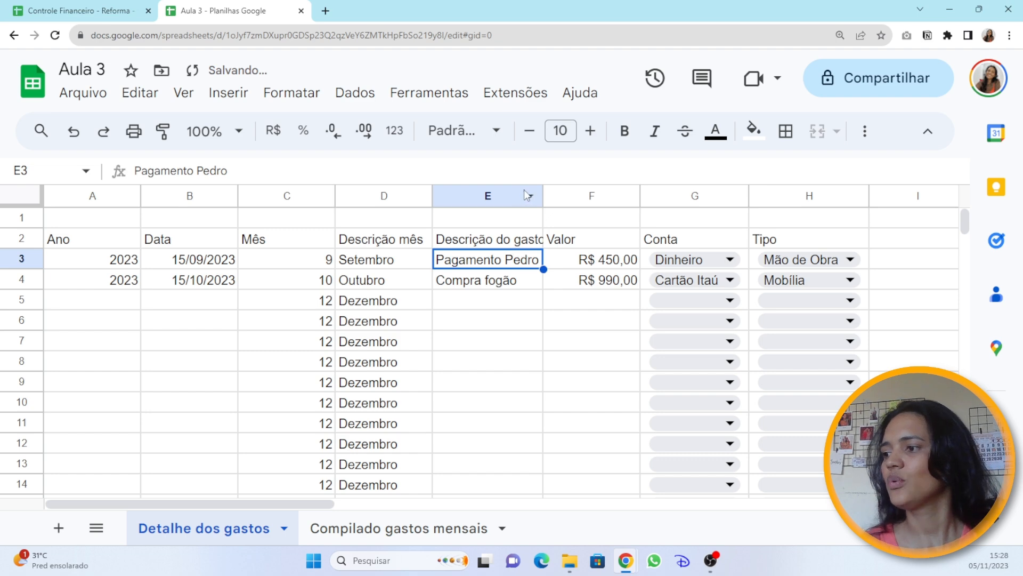
double_click(543, 197)
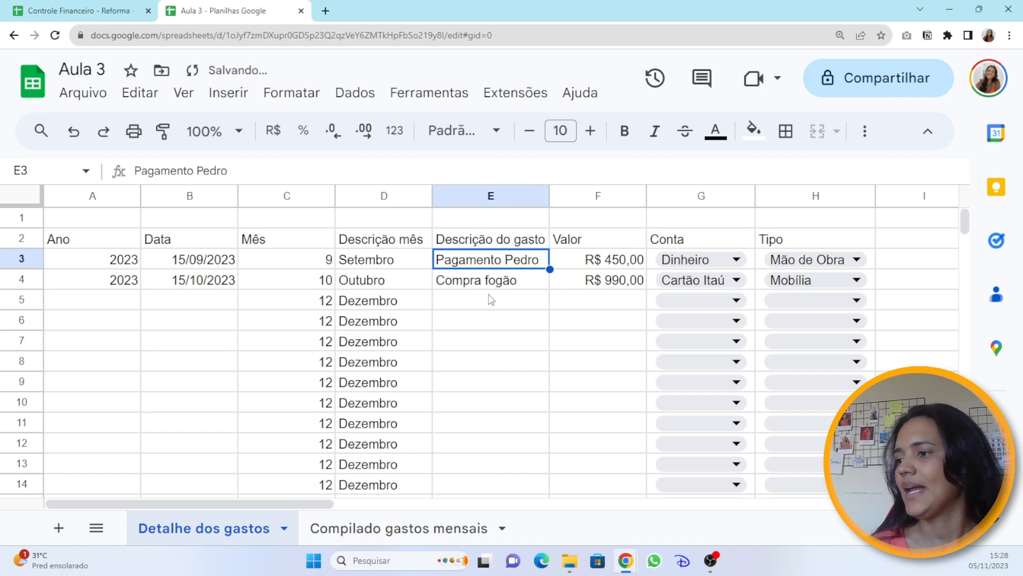
Examine the available options in the Conta and Tipo dropdown lists of row 3.
click(587, 196)
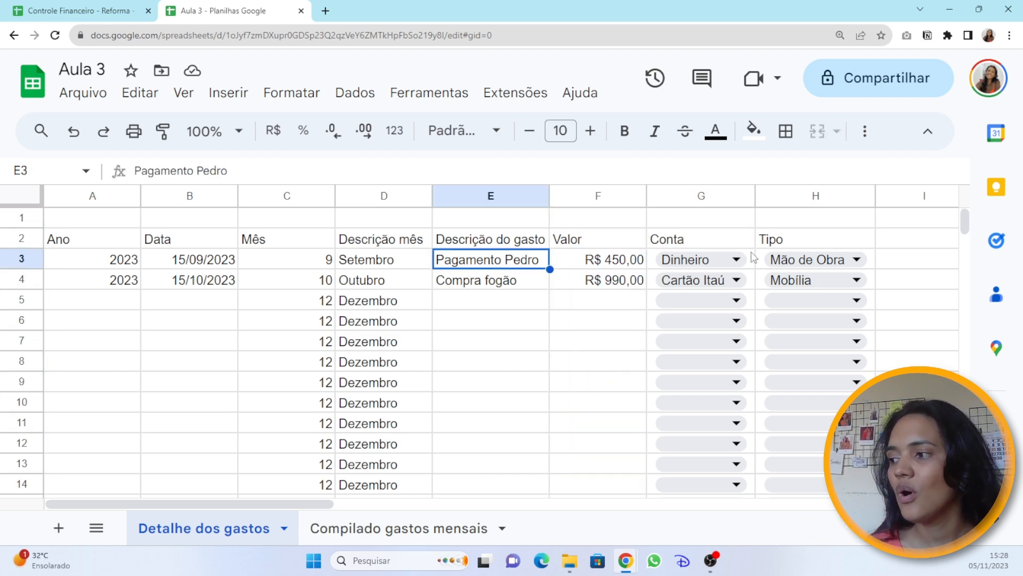
click(744, 260)
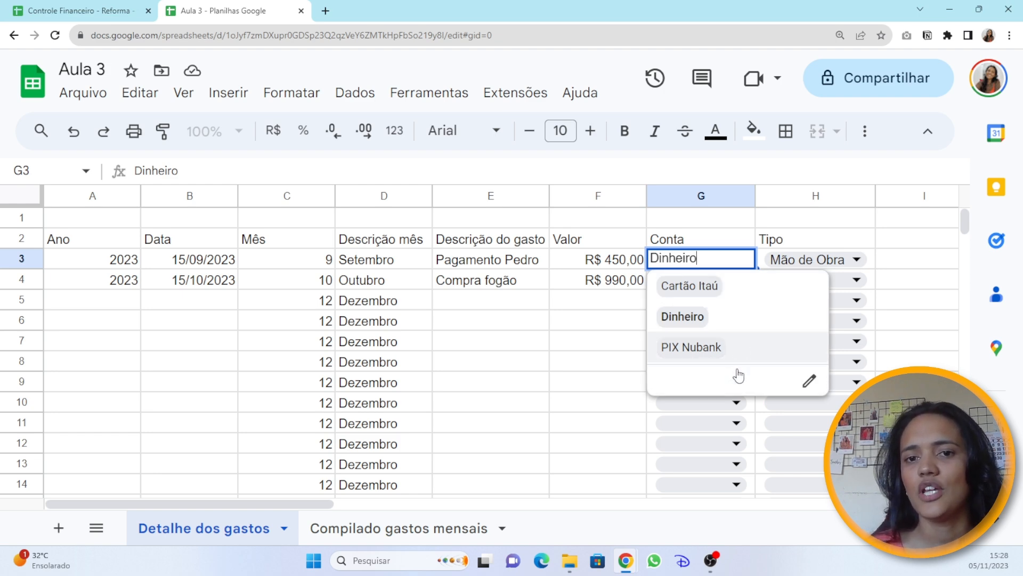
click(868, 260)
click(859, 260)
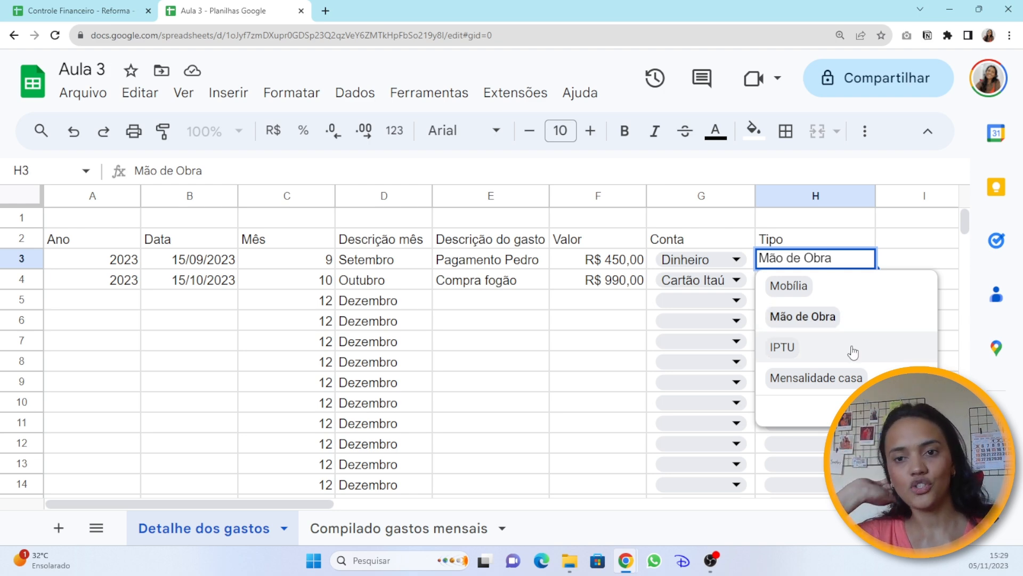
Examine the formulas behind Ano, Mês and Descrição mês in rows 4 and 5, comparing them with the Data cells.
click(137, 282)
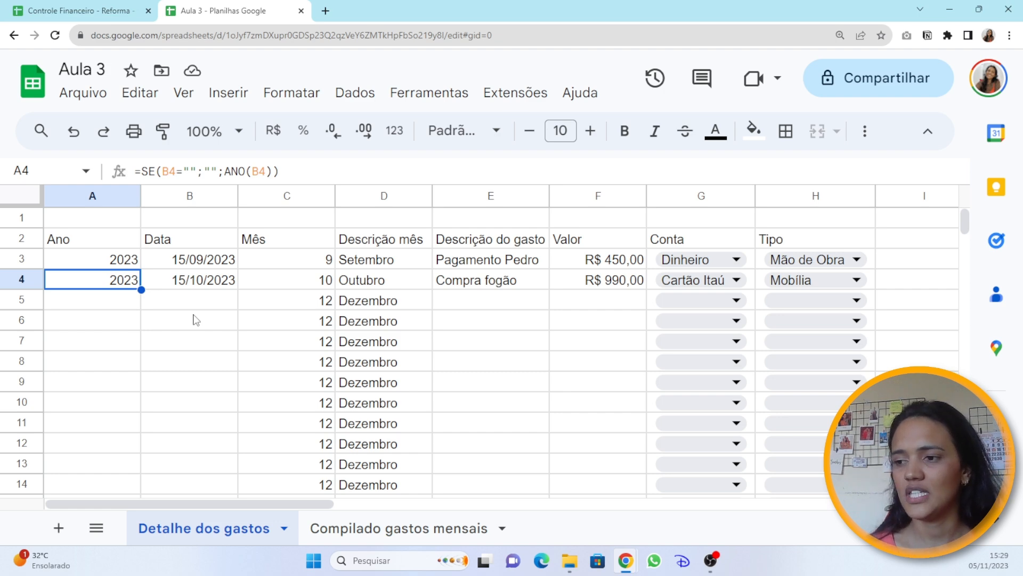
key(Right)
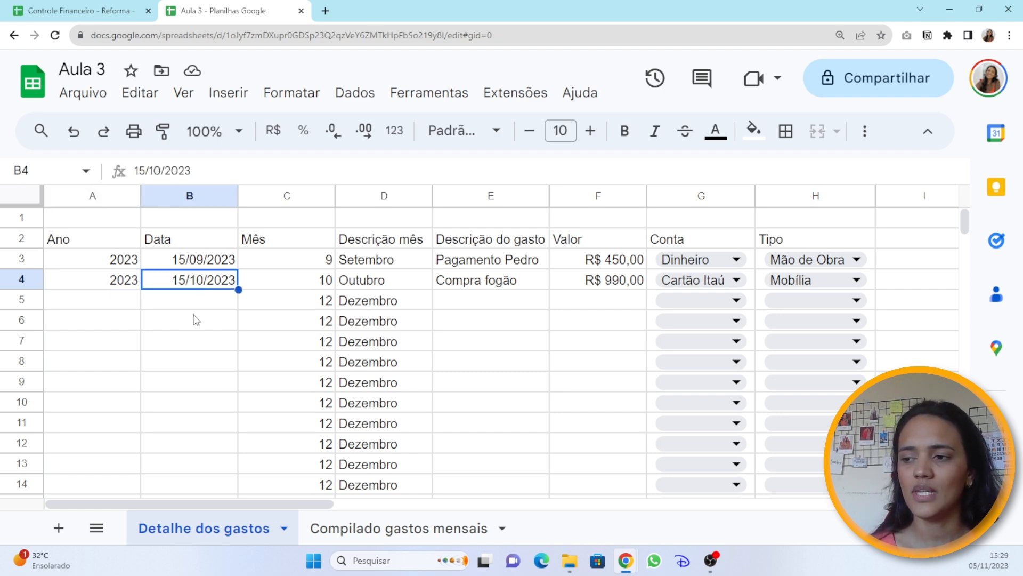
key(Left)
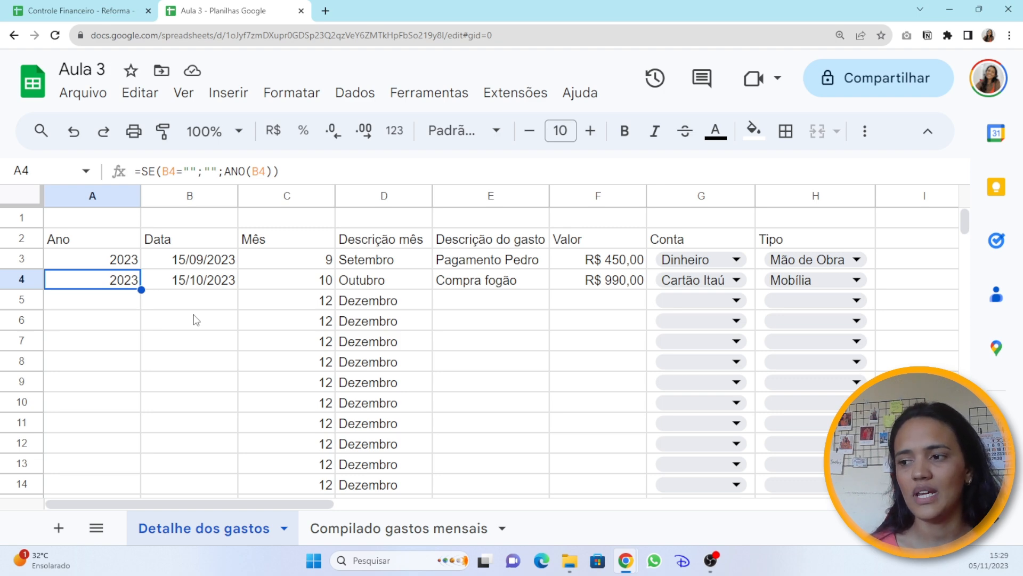
key(Right)
key(Down)
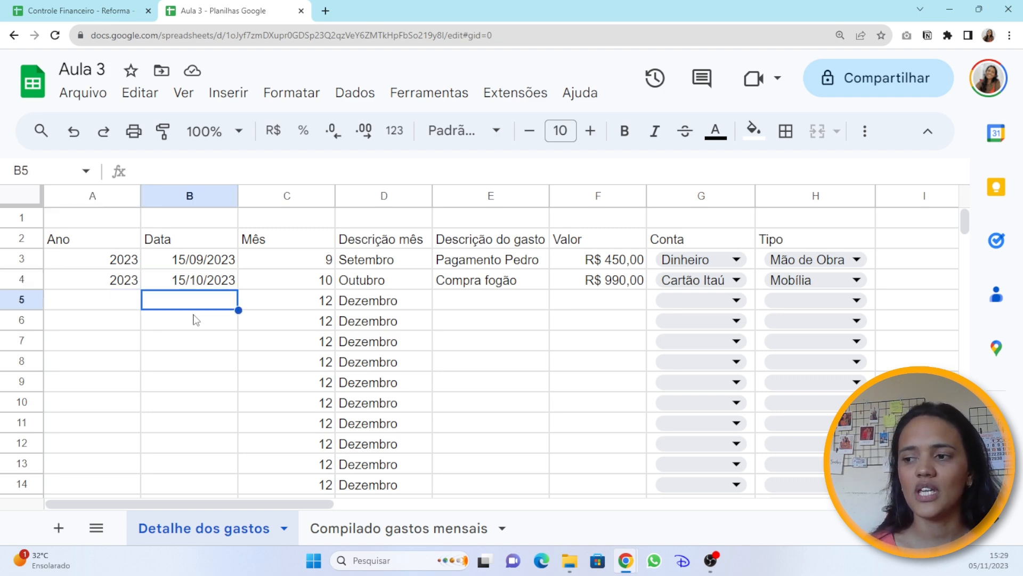
key(Left)
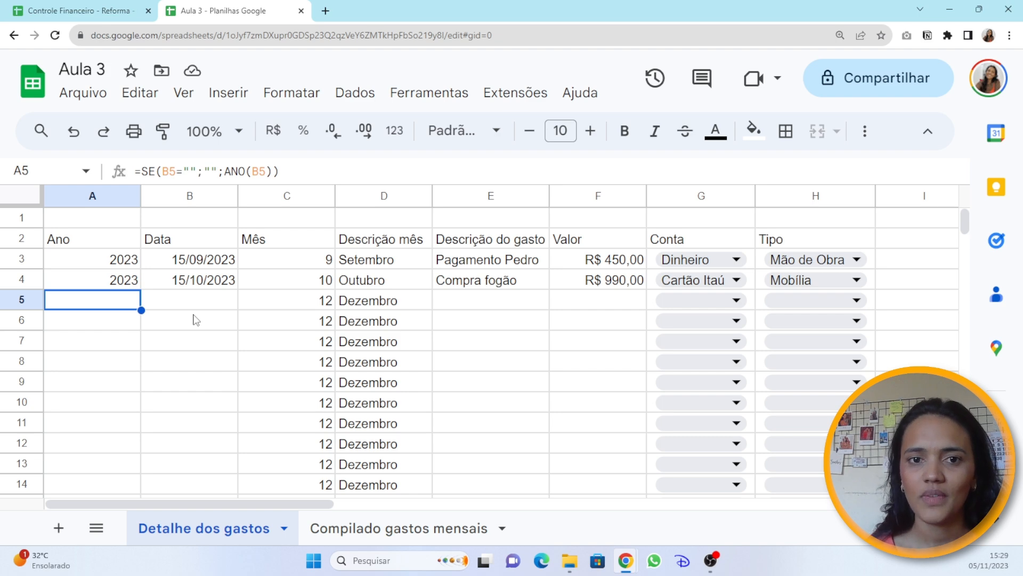
key(Right)
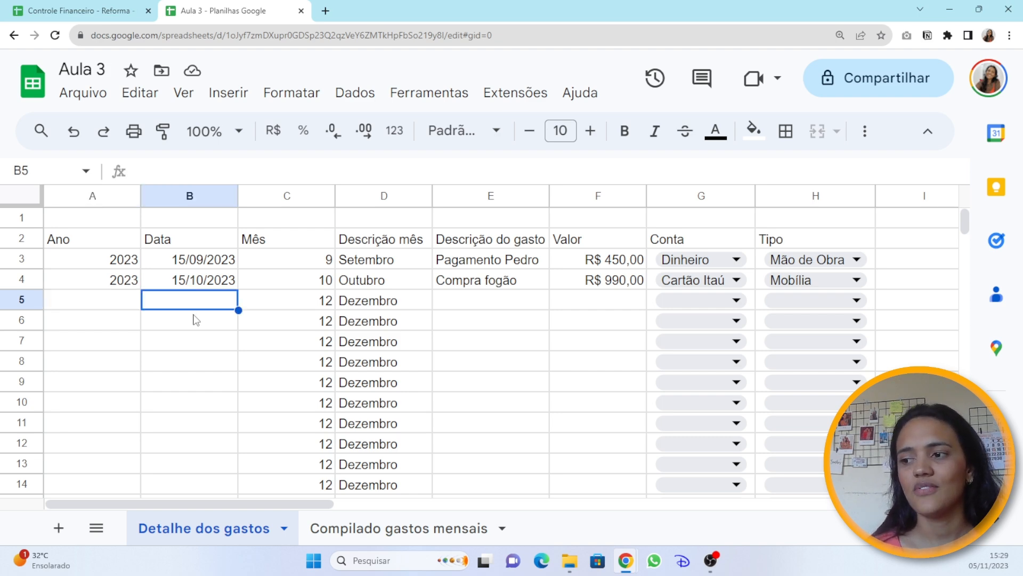
key(Right)
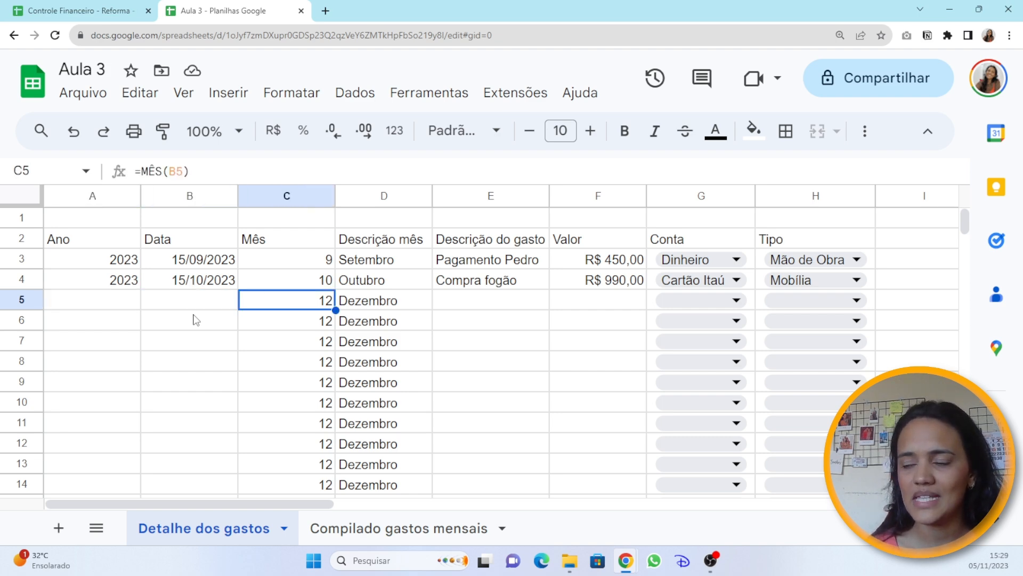
key(Right)
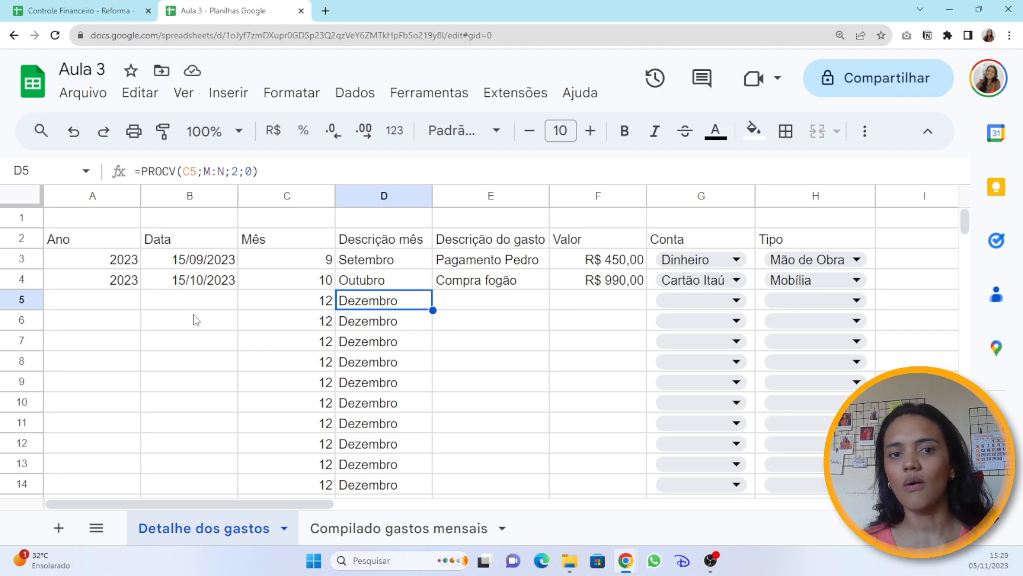
key(Left)
key(Left)
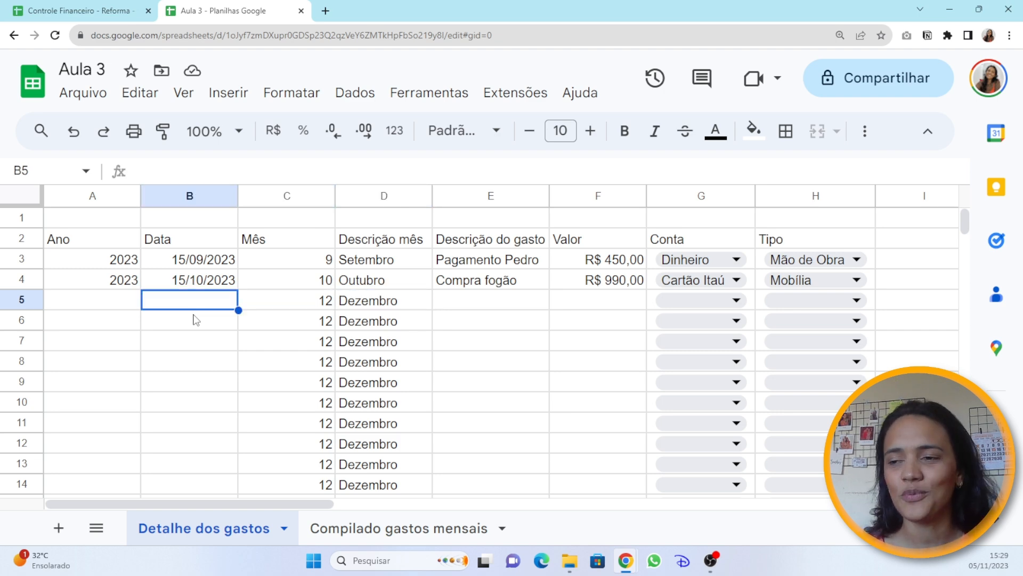
key(Left)
key(Right)
key(Right)
key(Left)
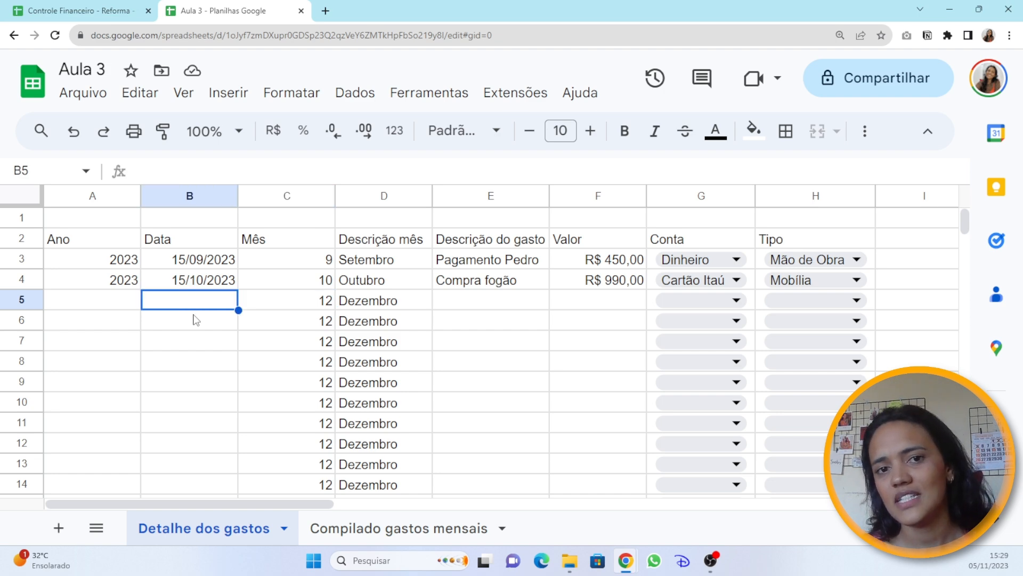
Inspect the MÊS formulas down the Mês column, in rows with and without a date.
key(Right)
key(Down)
key(Down)
key(Down)
key(Down)
key(Down)
key(Down)
key(Down)
key(Up)
key(Up)
key(Up)
key(Up)
key(Up)
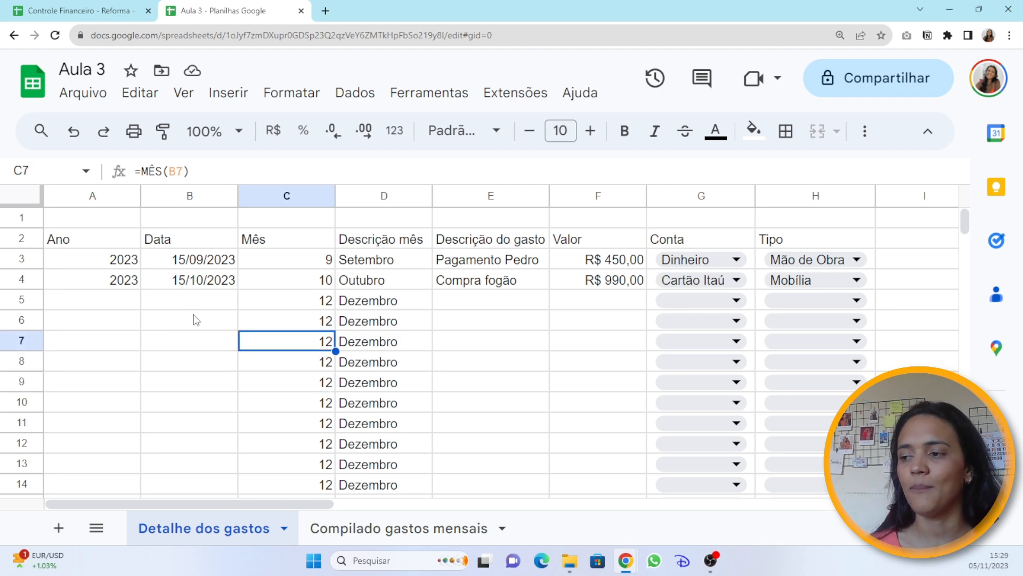
key(Up)
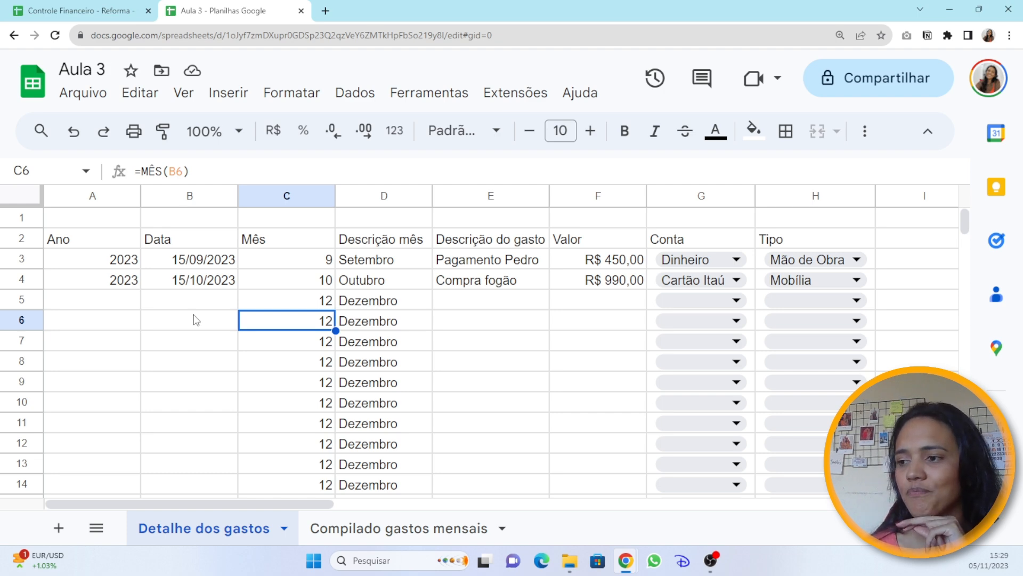
key(Up)
key(Up)
key(Up)
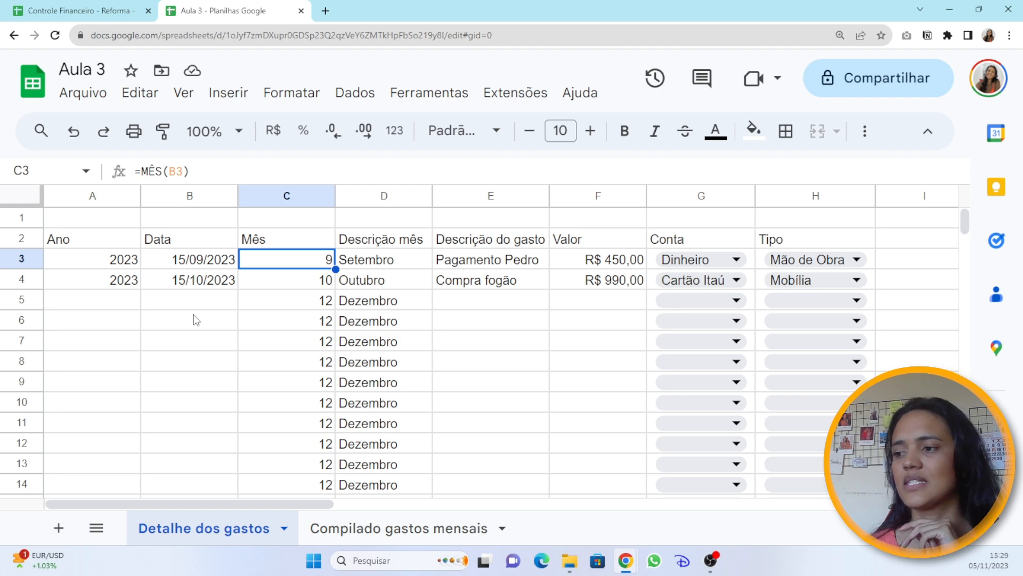
key(Down)
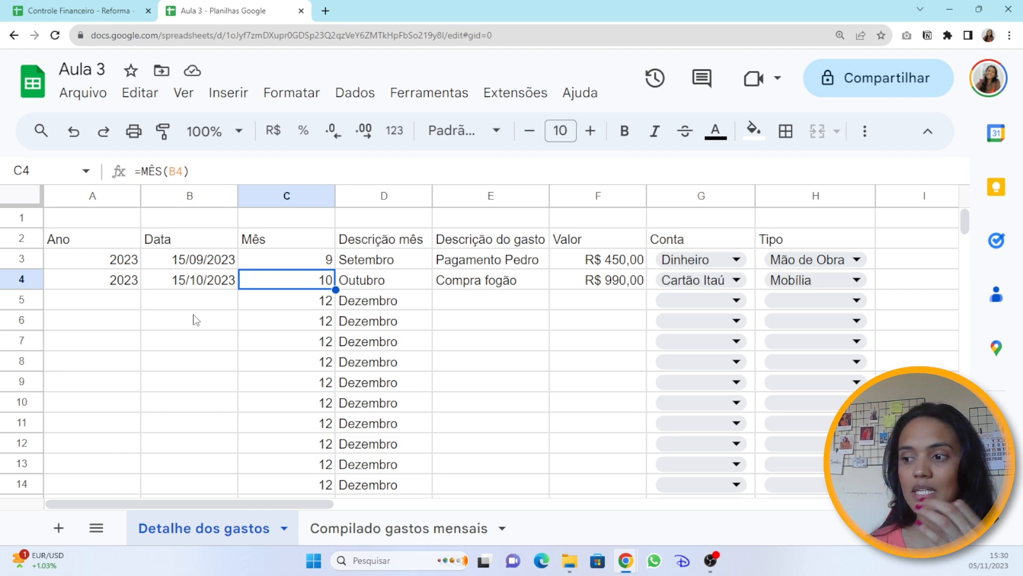
key(Down)
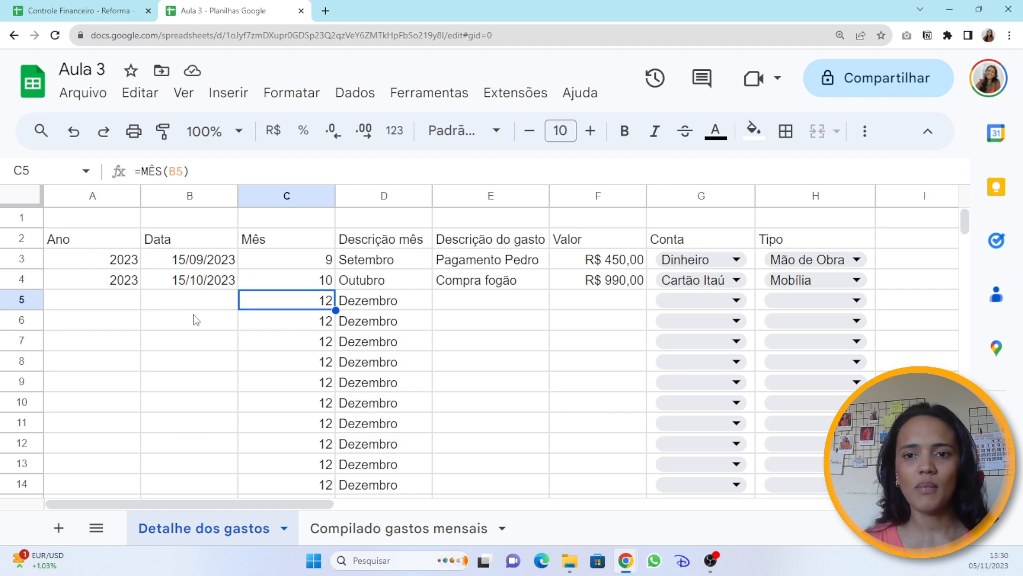
Wrap the month formula in C5 in a SE test that stays blank without a date: =SE(B5="";"";(MÊS(B5))).
click(141, 171)
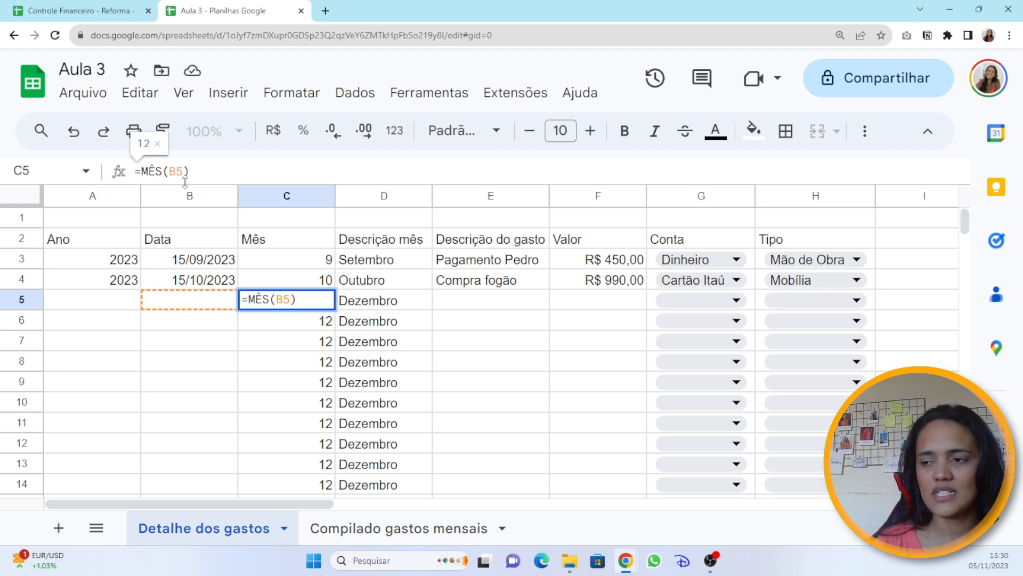
text(se()
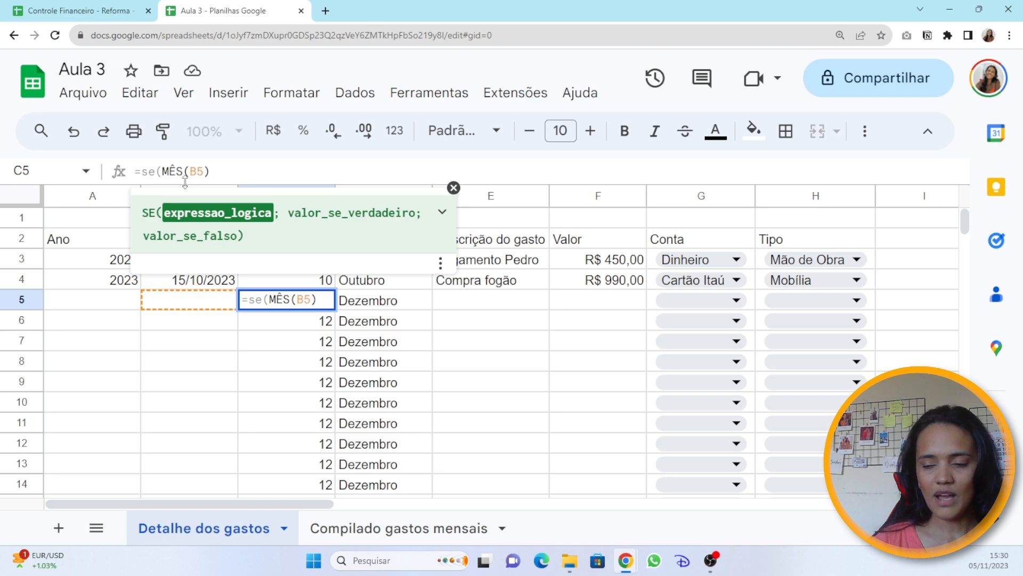
text(()
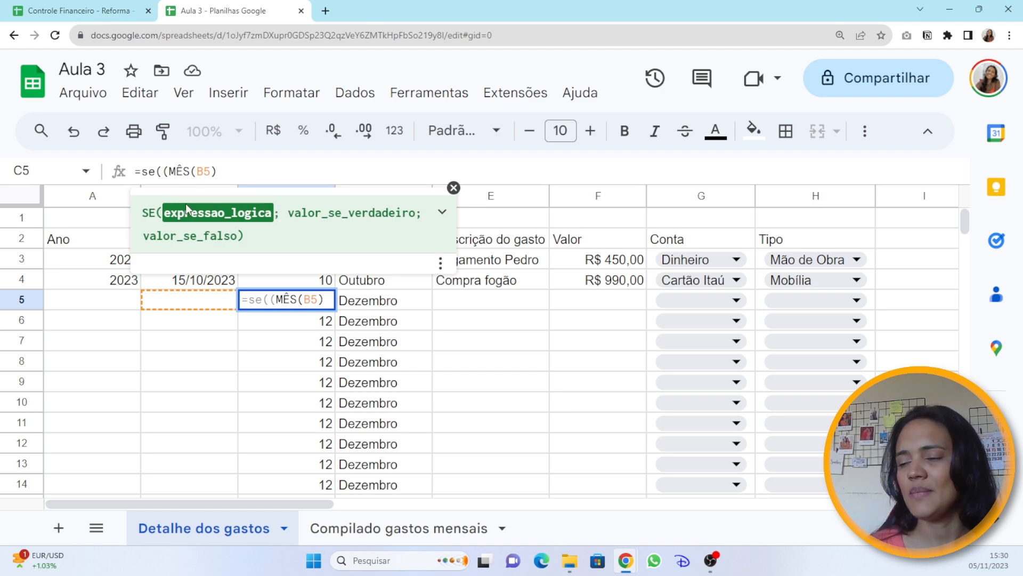
click(172, 305)
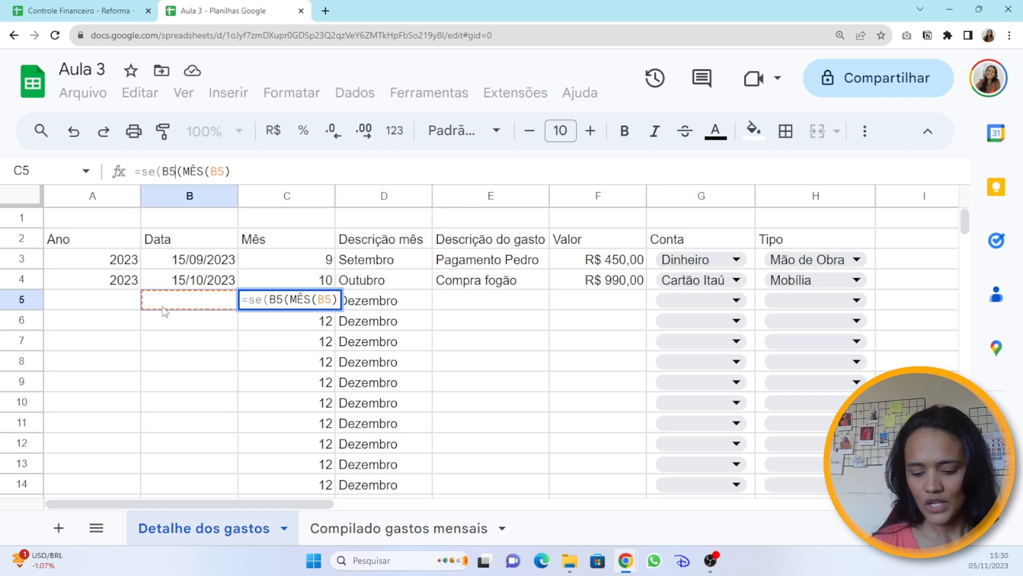
text(=)
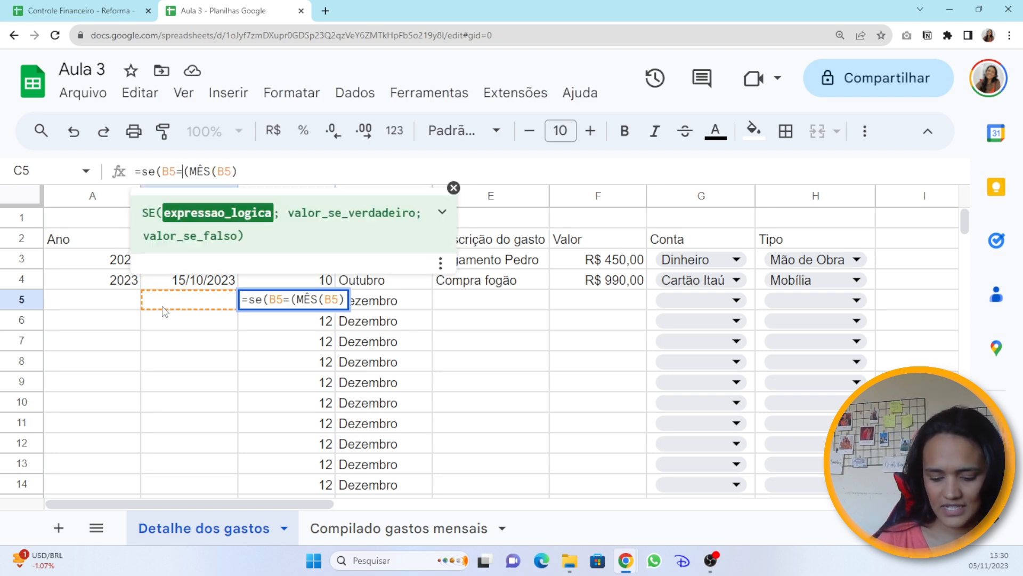
text("")
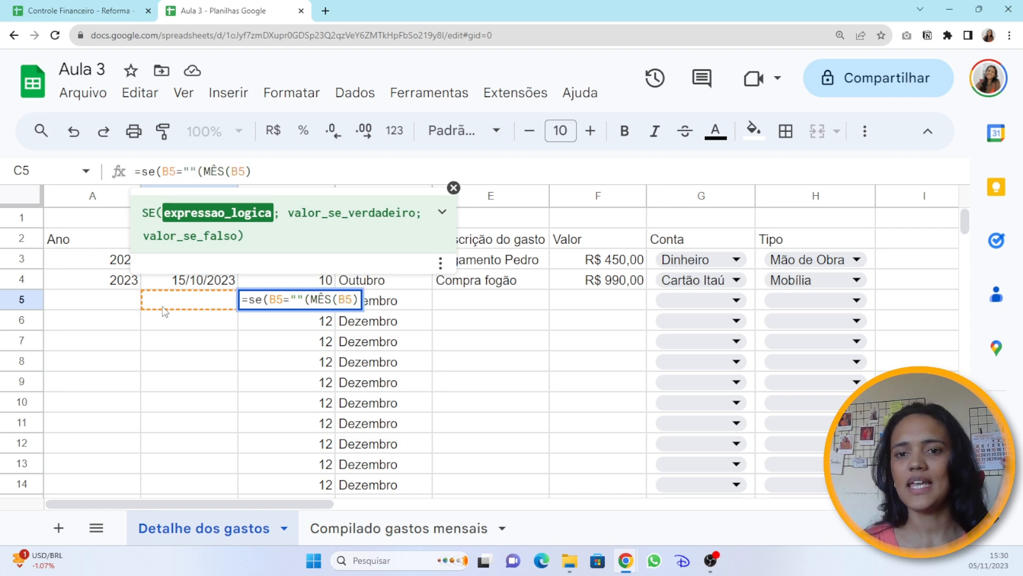
text(;)
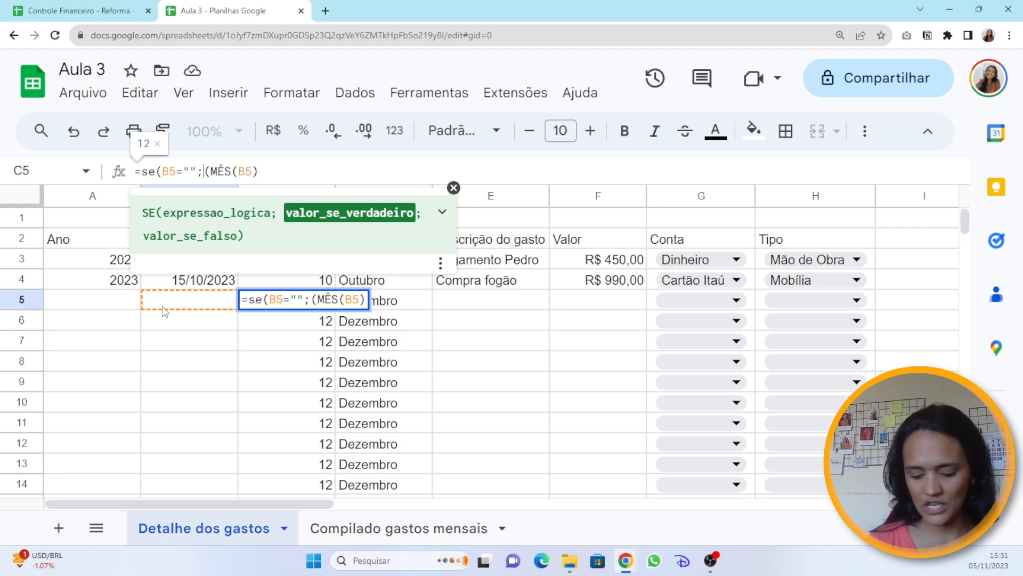
text("")
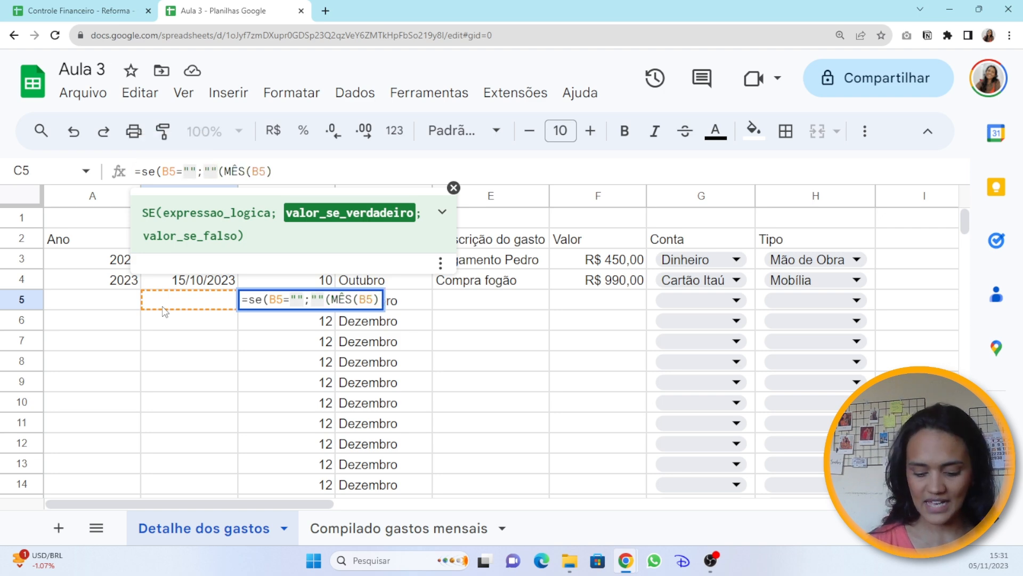
text(;)
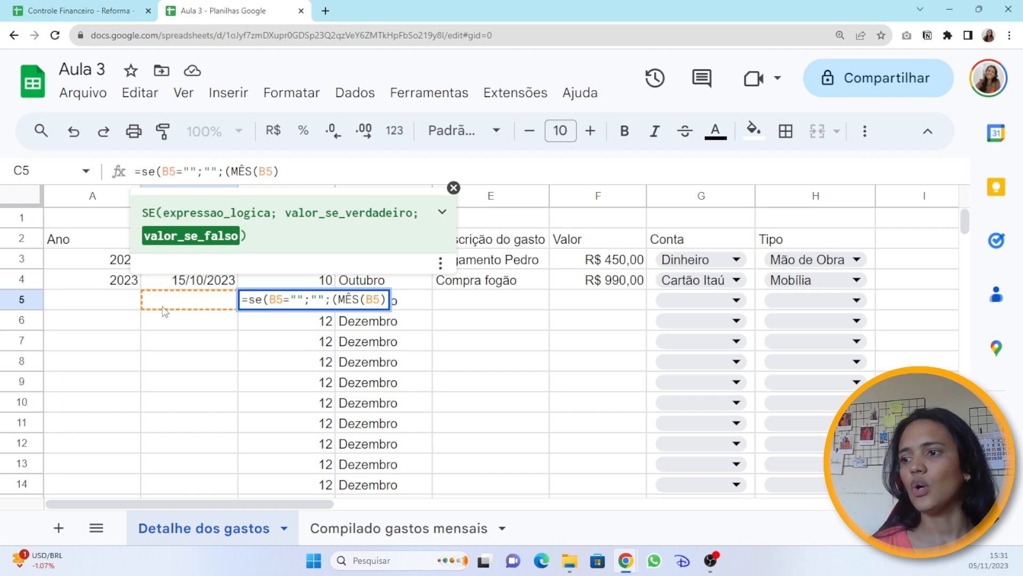
key(Right)
key(Right)
key(Right)
key(Right)
key(Right)
key(Right)
key(Right)
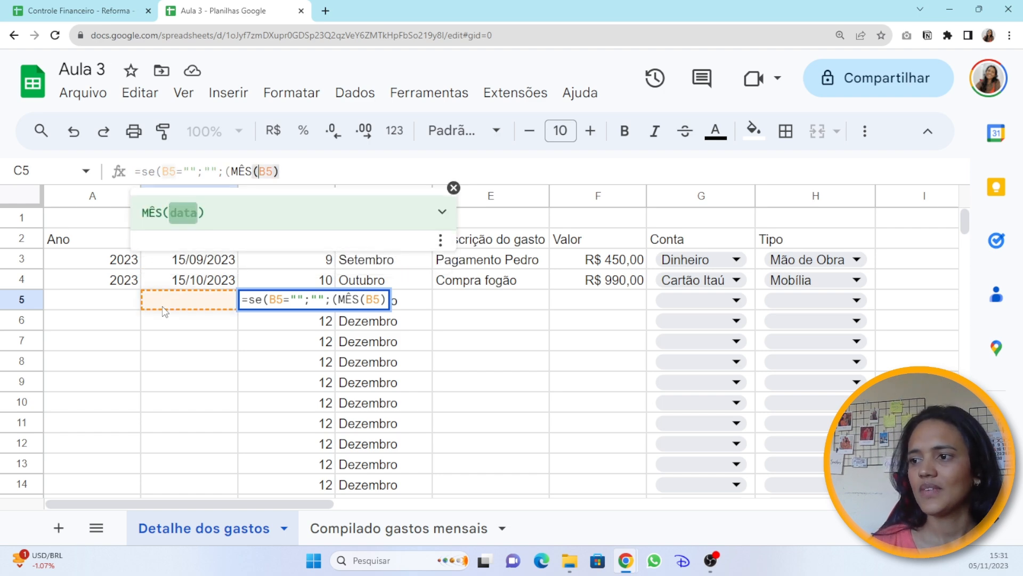
key(Right)
text())
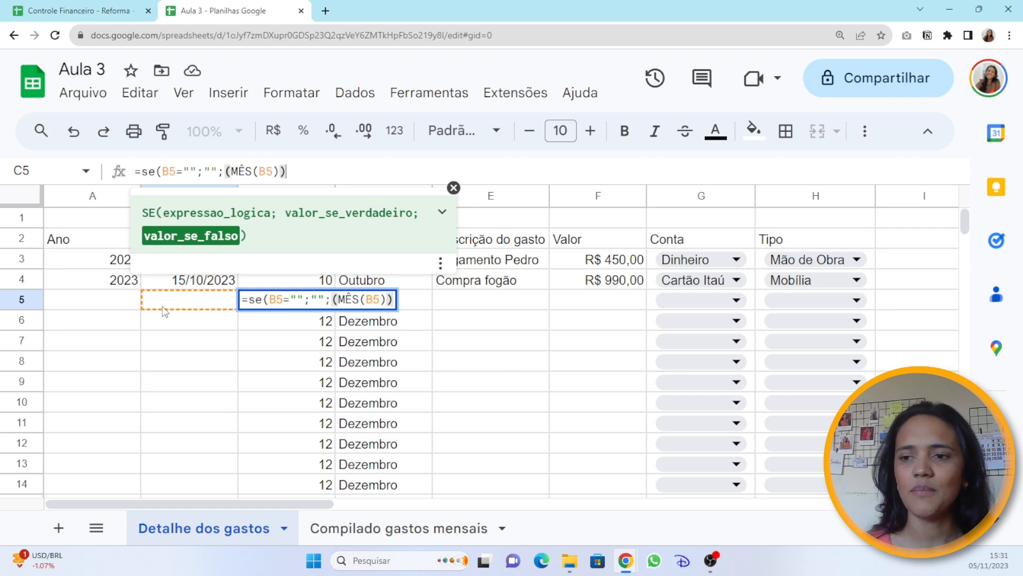
key(Return)
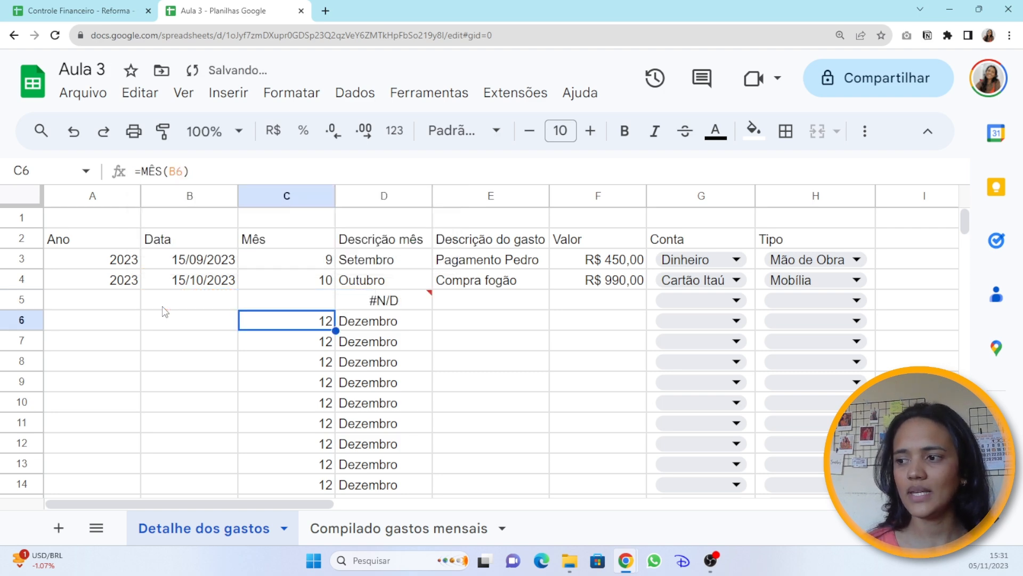
key(Up)
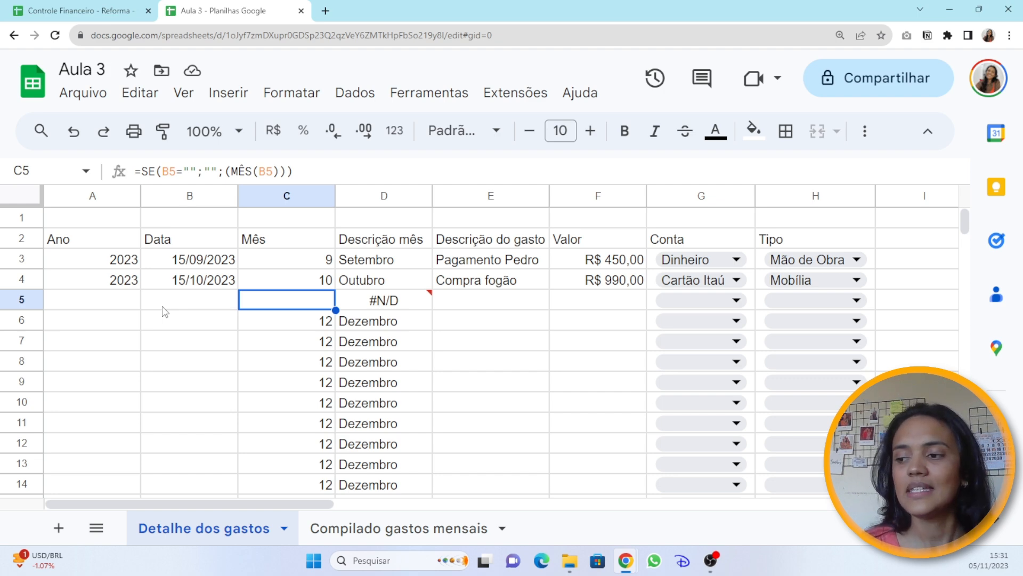
Test the month formula in row 5 by entering 15/11/2023 in B5, and clear that date again.
click(163, 307)
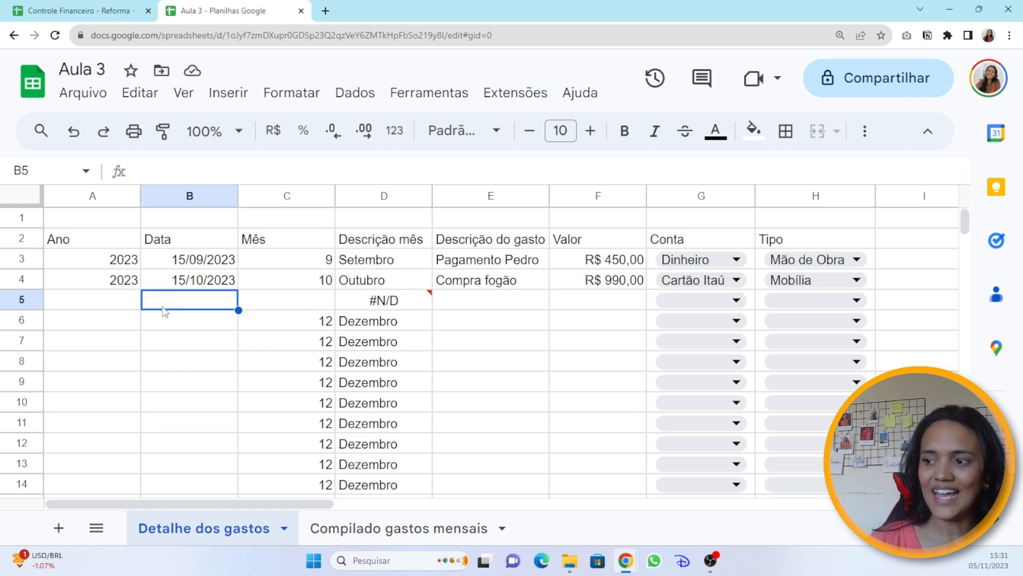
key(Right)
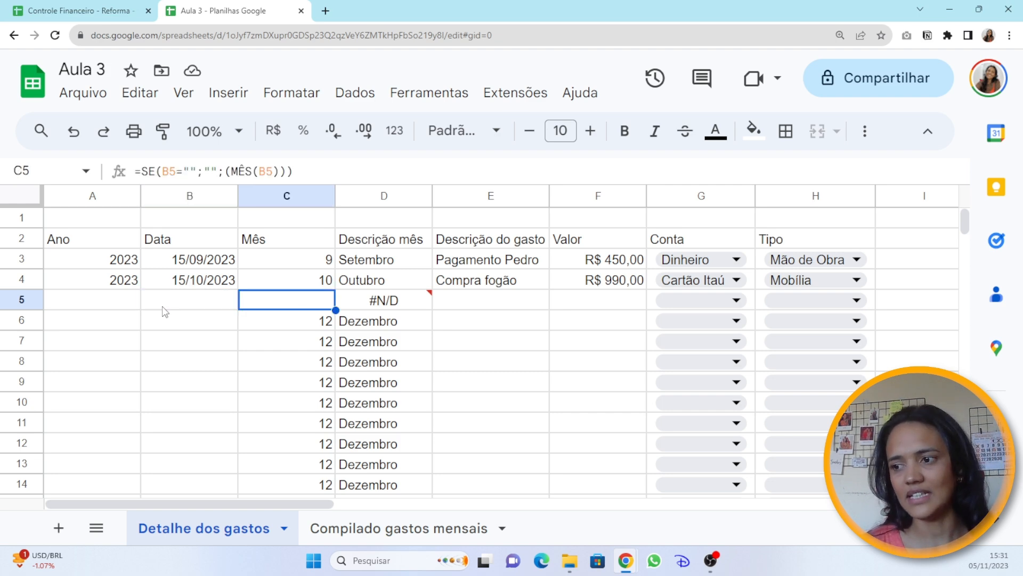
key(Left)
text(15/11/)
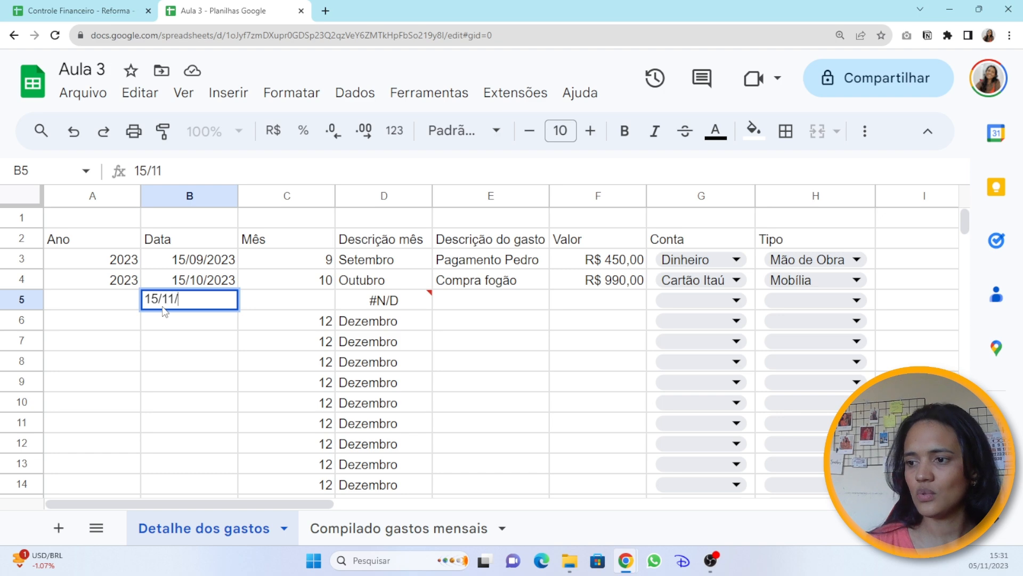
text(2023)
key(Return)
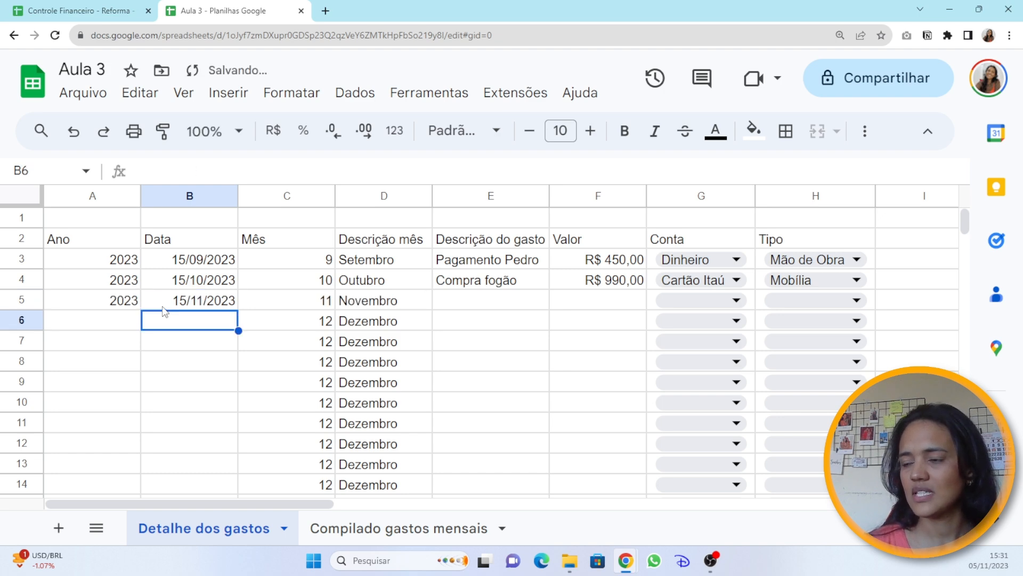
key(Up)
key(Left)
key(Right)
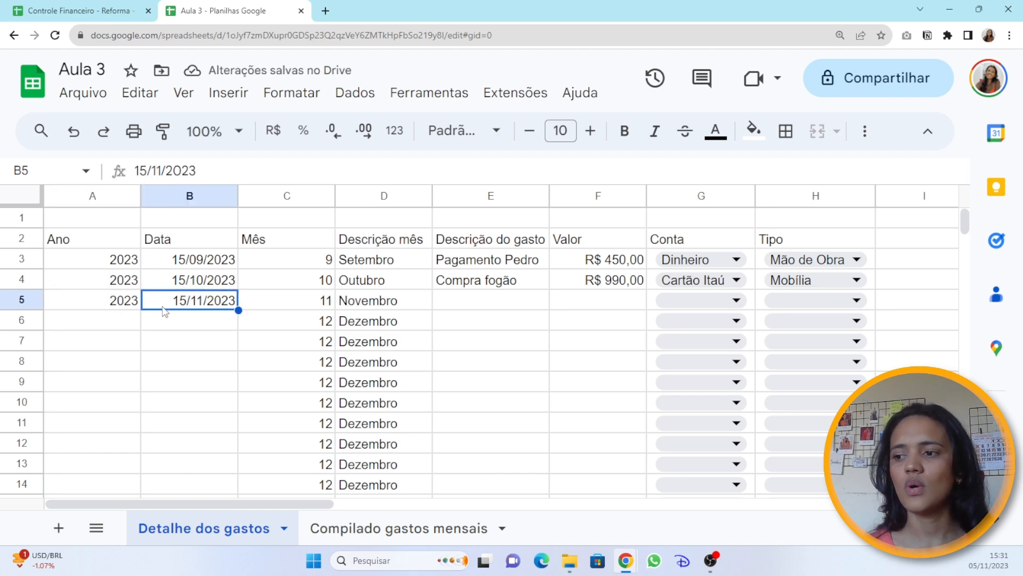
key(Right)
key(Left)
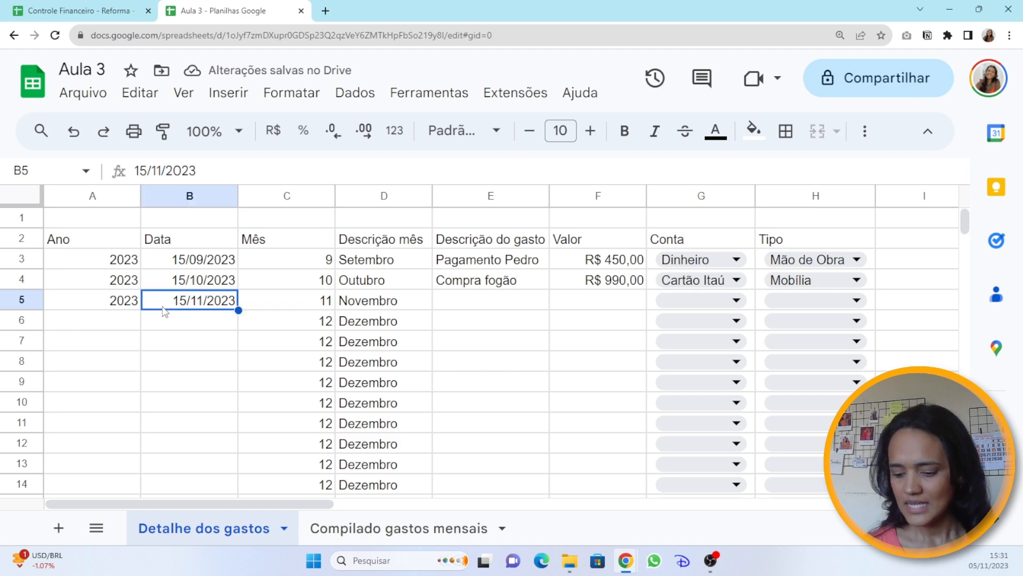
key(Delete)
Fill the SE formula from C5 upward through C3 in the Mês column.
key(Right)
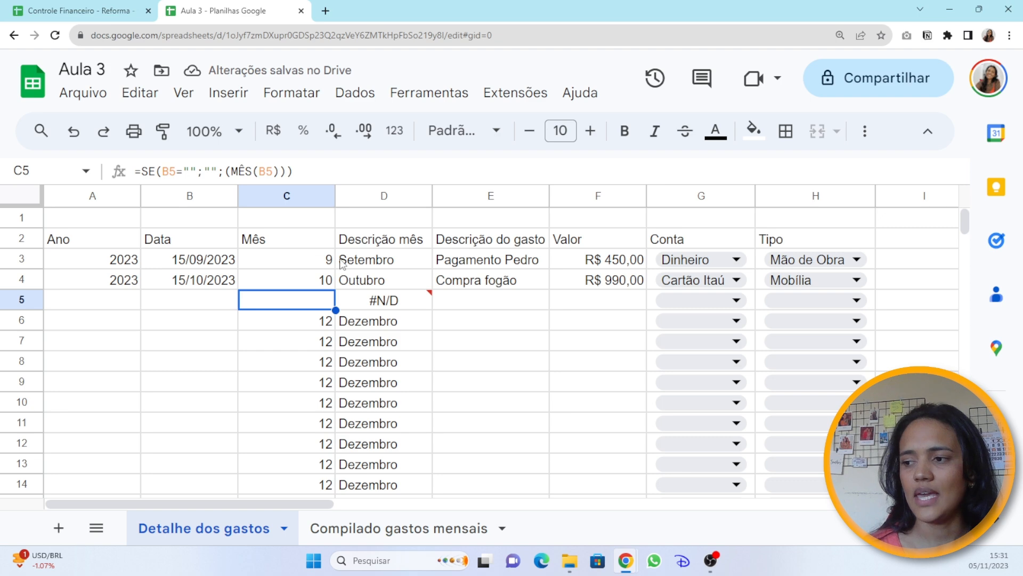
mouse_move(336, 309)
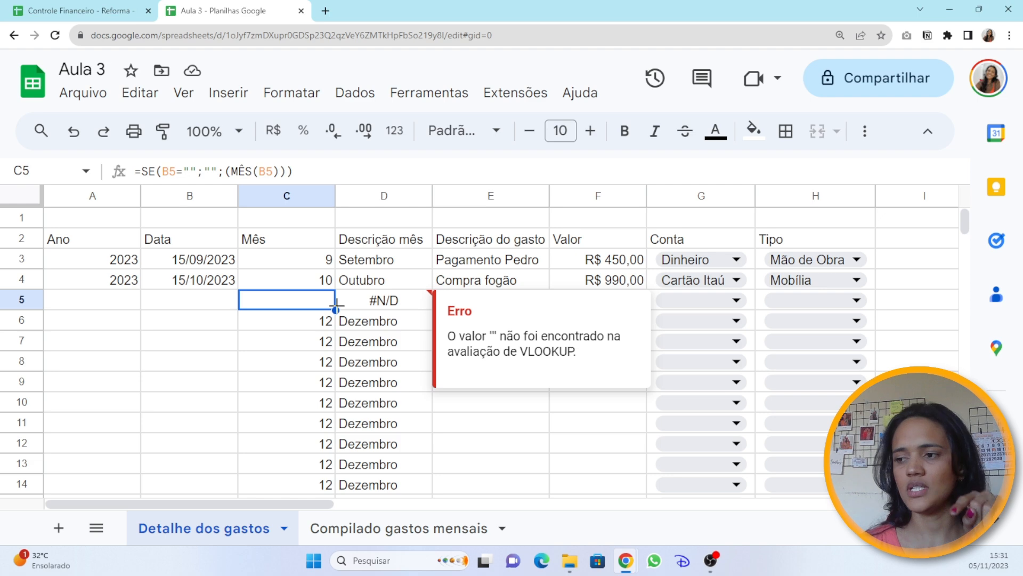
drag(336, 307, 335, 259)
click(327, 259)
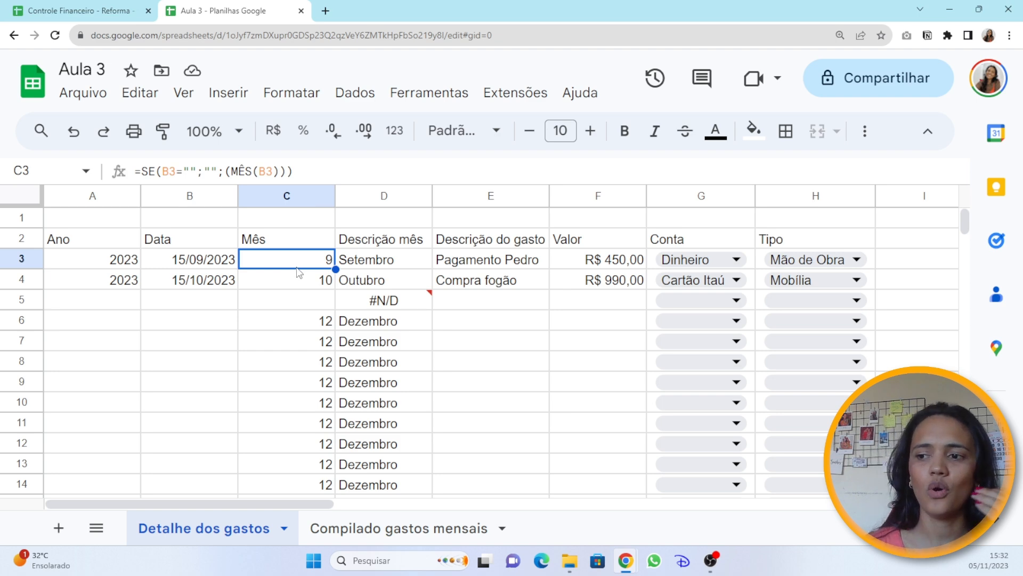
Fill the SE month formula from C3 down through C214.
drag(335, 269, 296, 548)
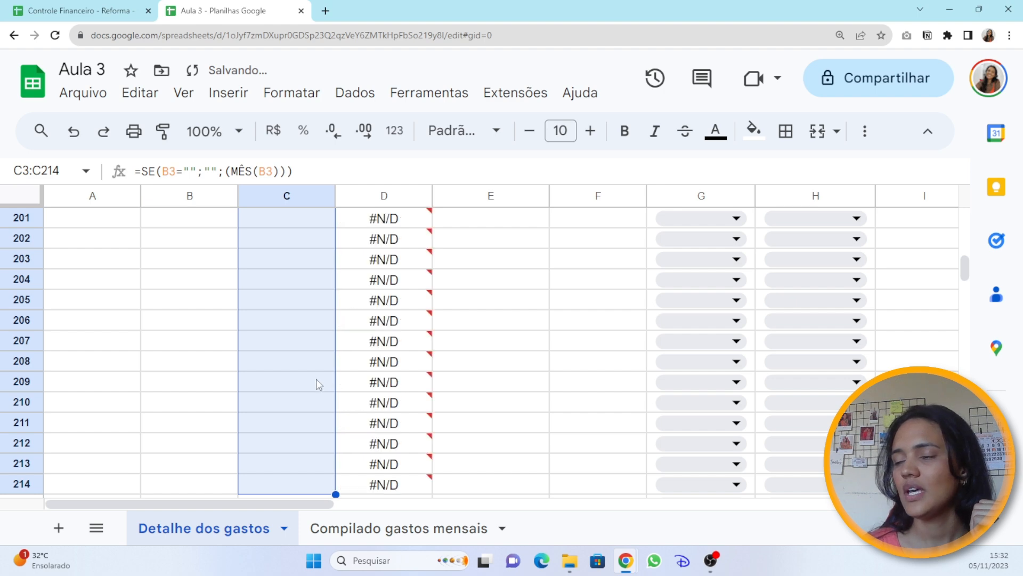
scroll(315, 379, up, 5)
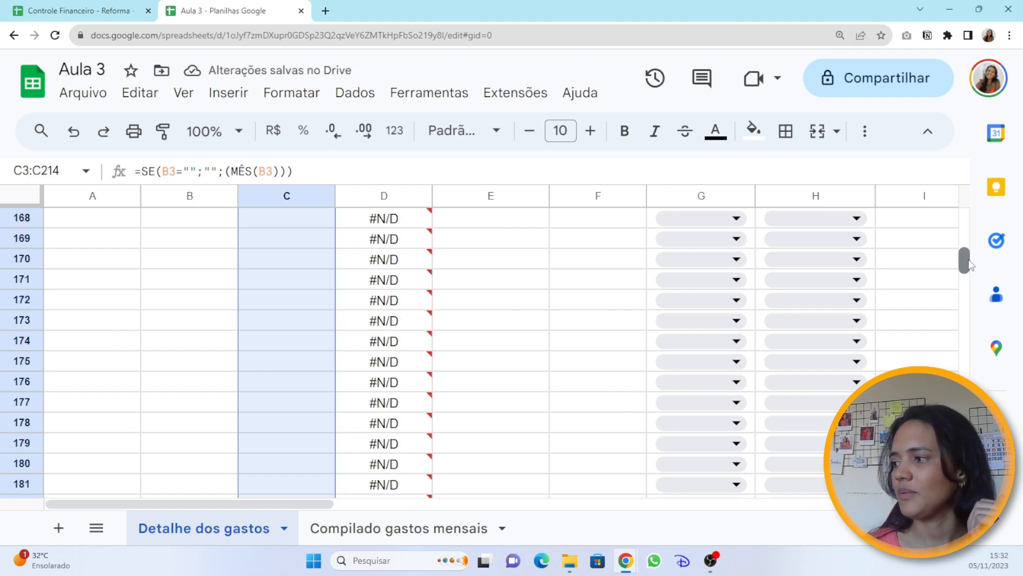
drag(968, 259, 974, 216)
Copy the SE month formula from C3 to the whole Mês column down to C1000.
click(295, 260)
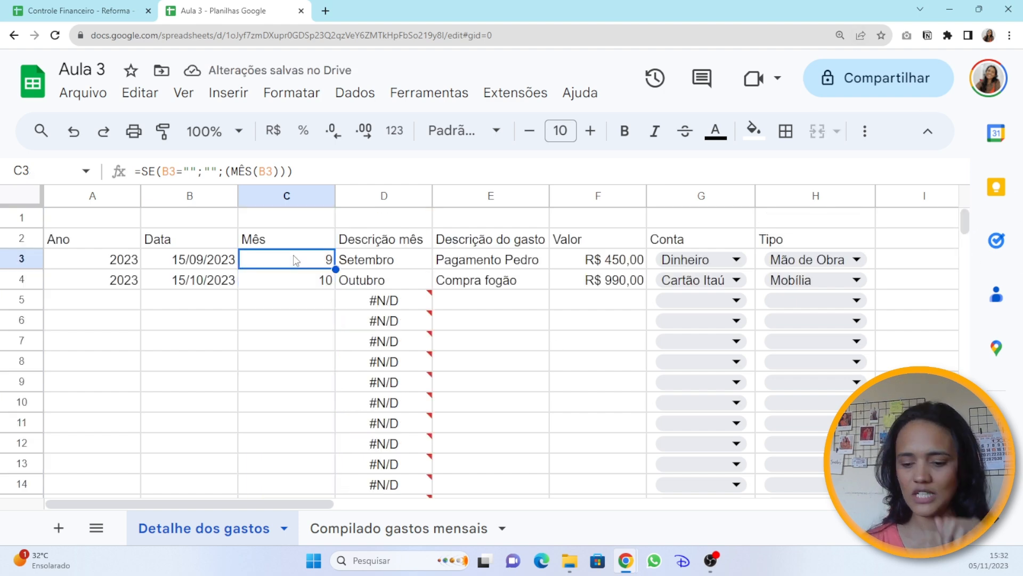
key(ctrl+c)
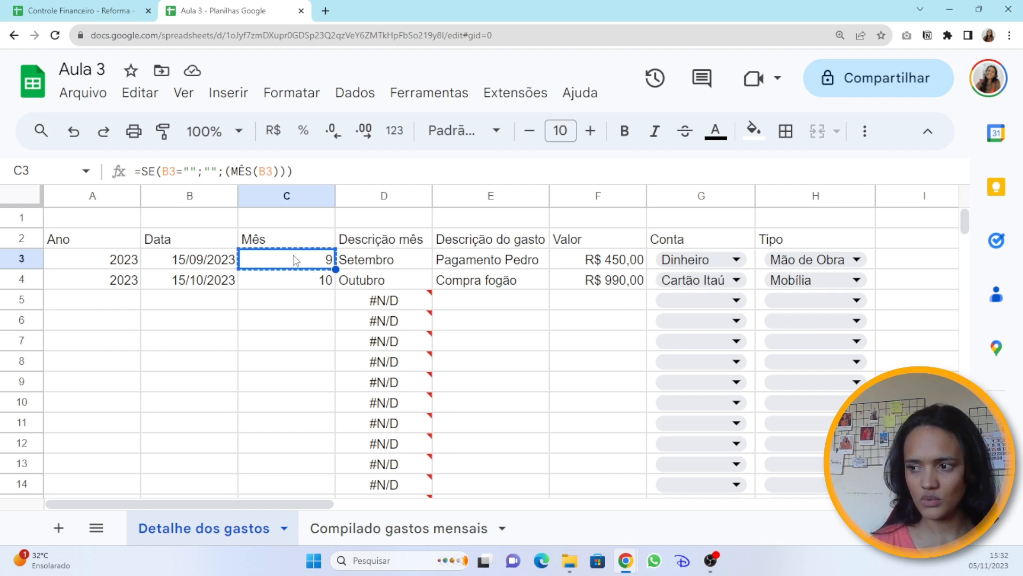
key(ctrl+shift+Down)
key(ctrl+v)
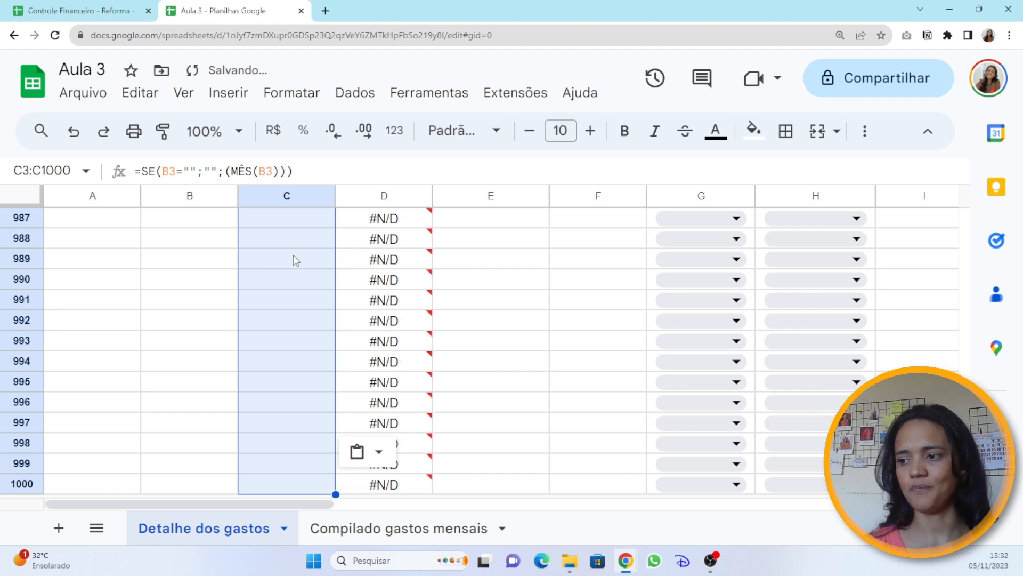
Check the formulas at the start of the Mês column and compare C5 with the PROCV formula in D5.
key(ctrl+Up)
key(Down)
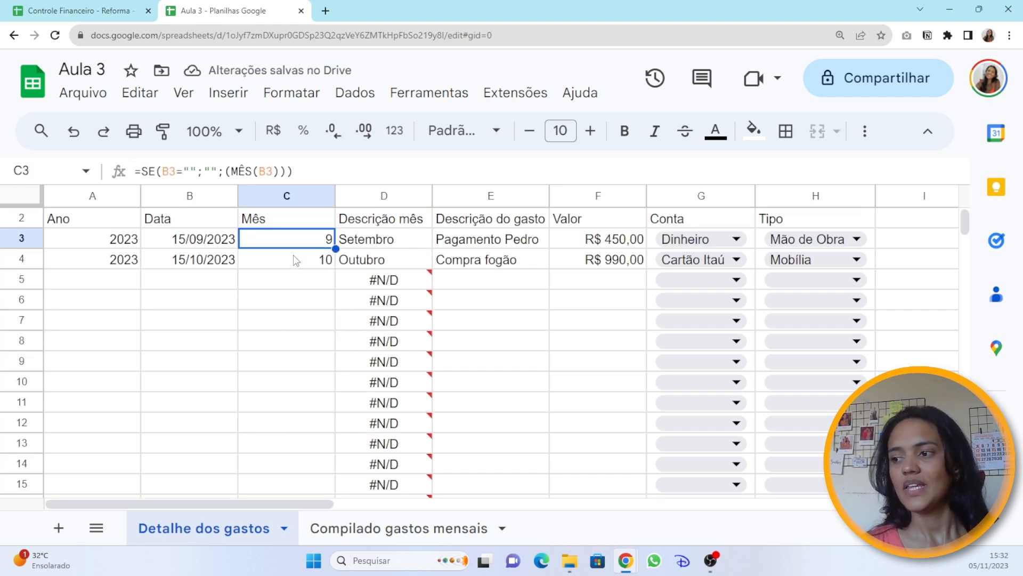
key(Up)
key(Down)
key(Down)
key(Down)
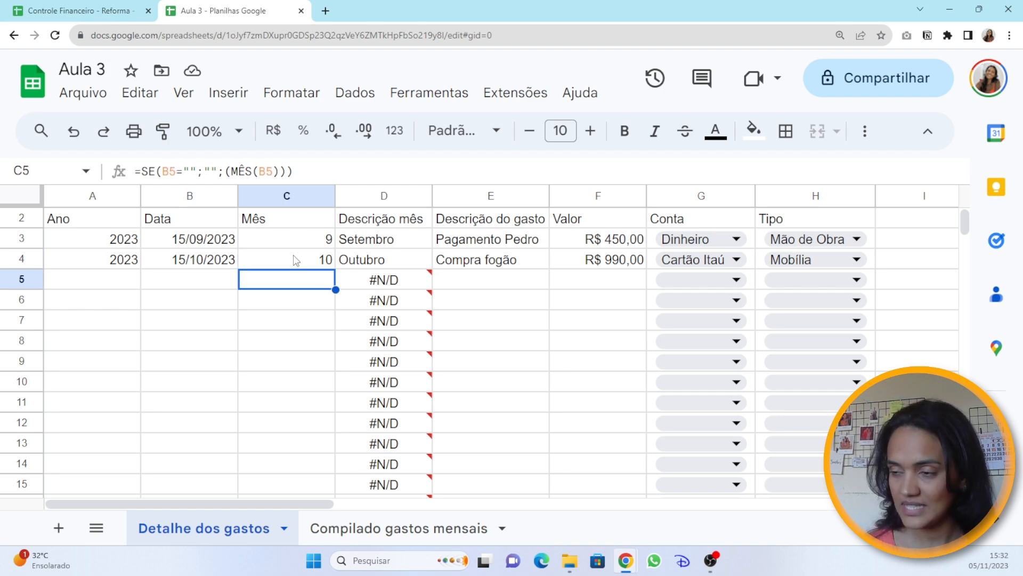
key(Right)
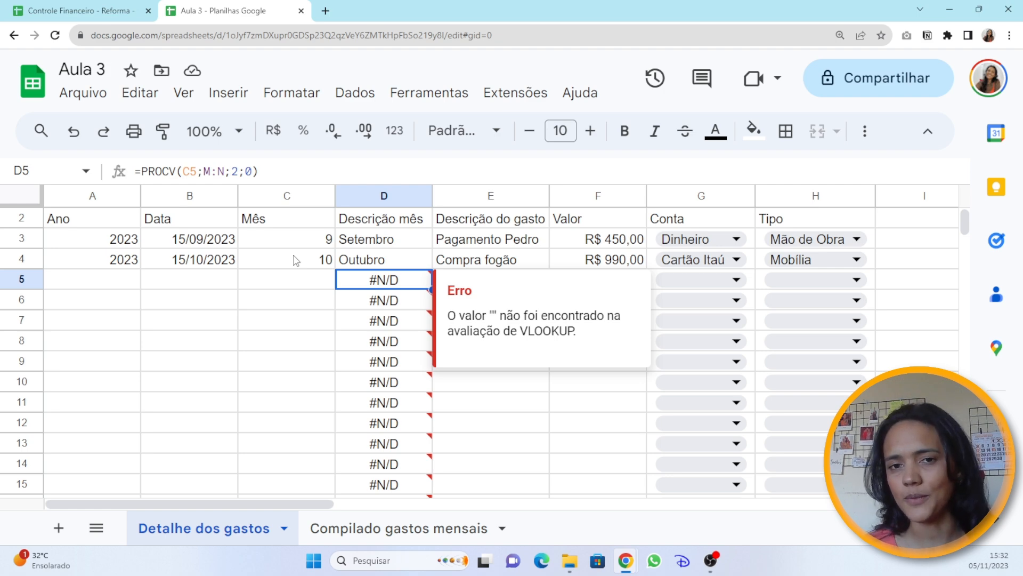
key(Left)
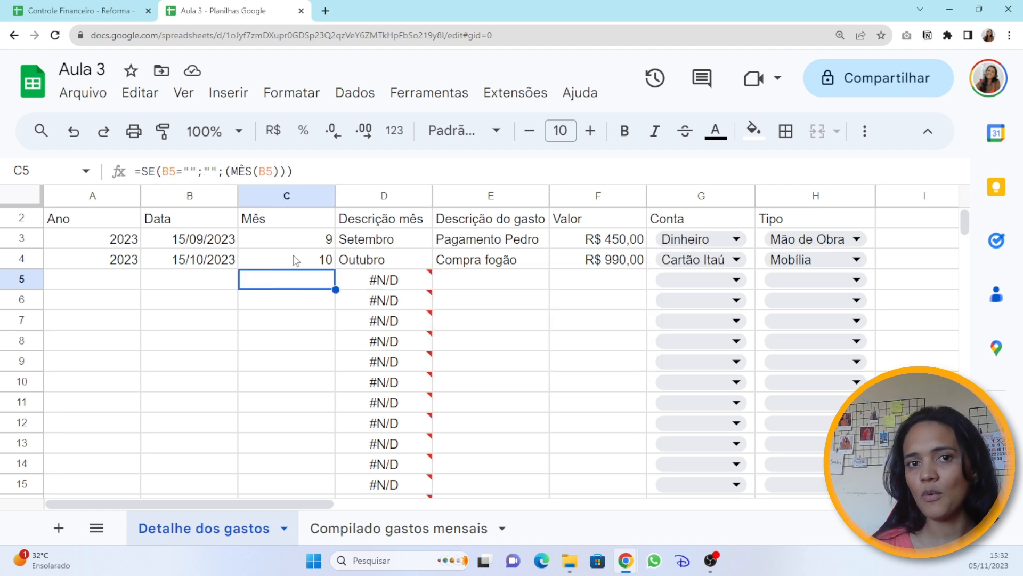
key(Right)
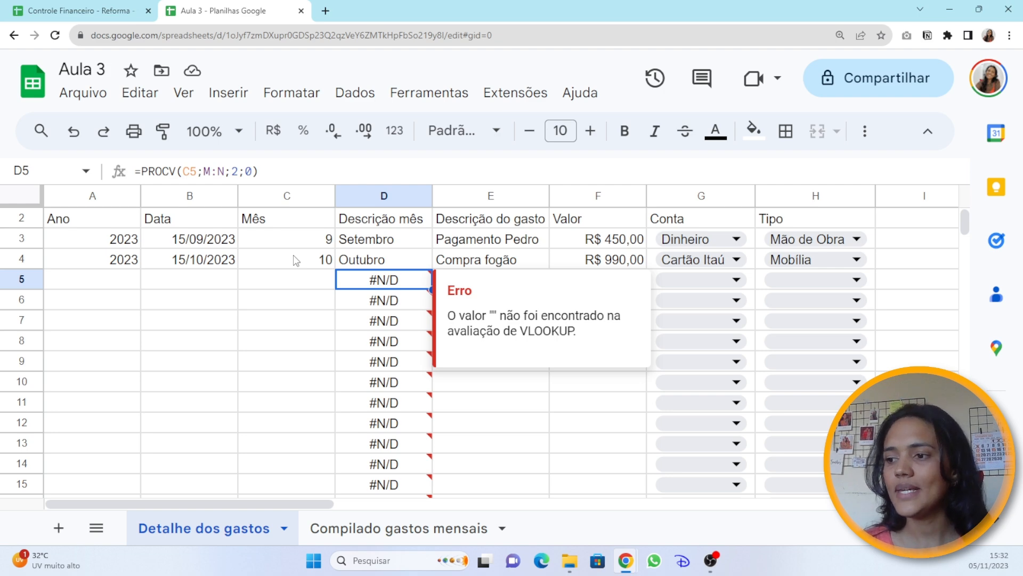
Enter the date 15/11/2023 in the Data cell B5.
key(Left)
key(Left)
text(1)
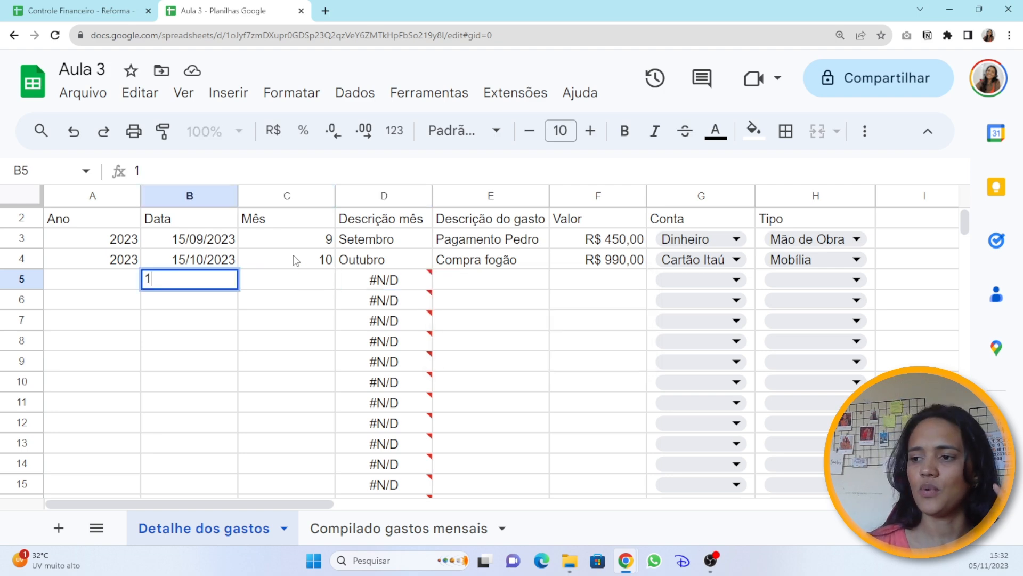
text(5/11/2023)
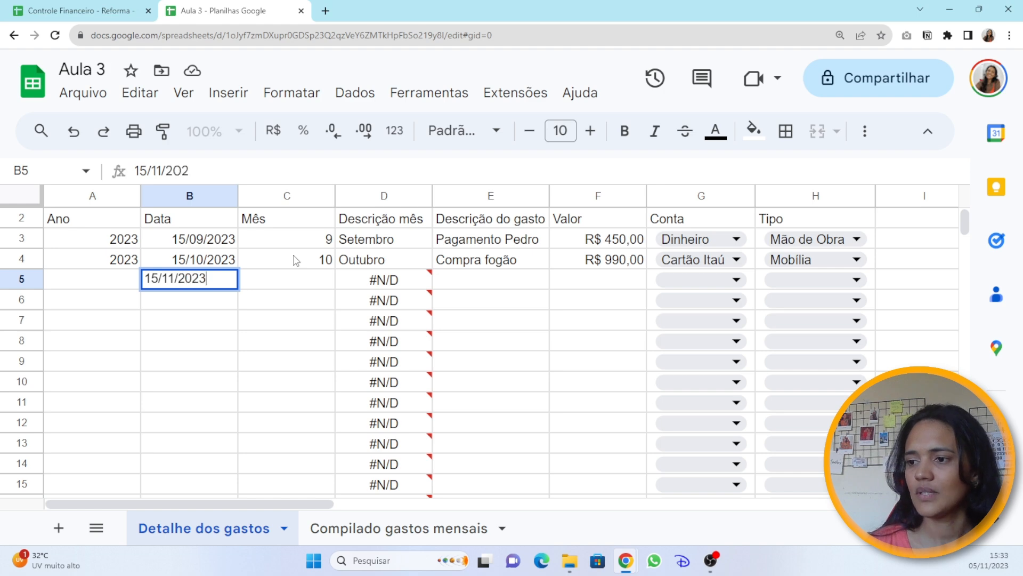
key(Return)
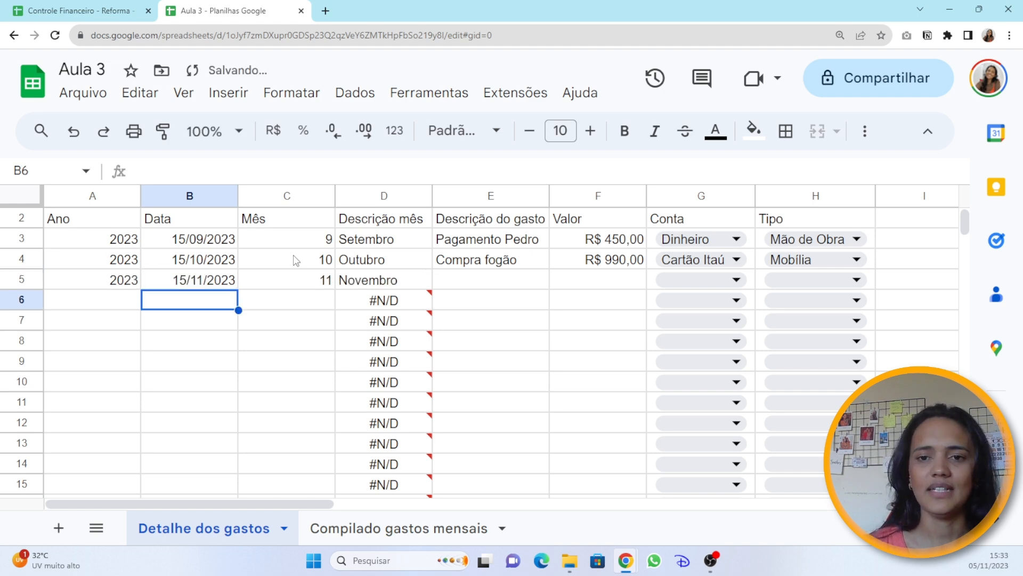
Clear the date from the Data cell B5.
key(Up)
key(Delete)
key(Up)
key(Down)
Wrap the Descrição mês lookup in D5 in an SE test for an empty date: =SE(B5="";"";(PROCV(C5;M:N;2;0))).
key(Right)
key(Right)
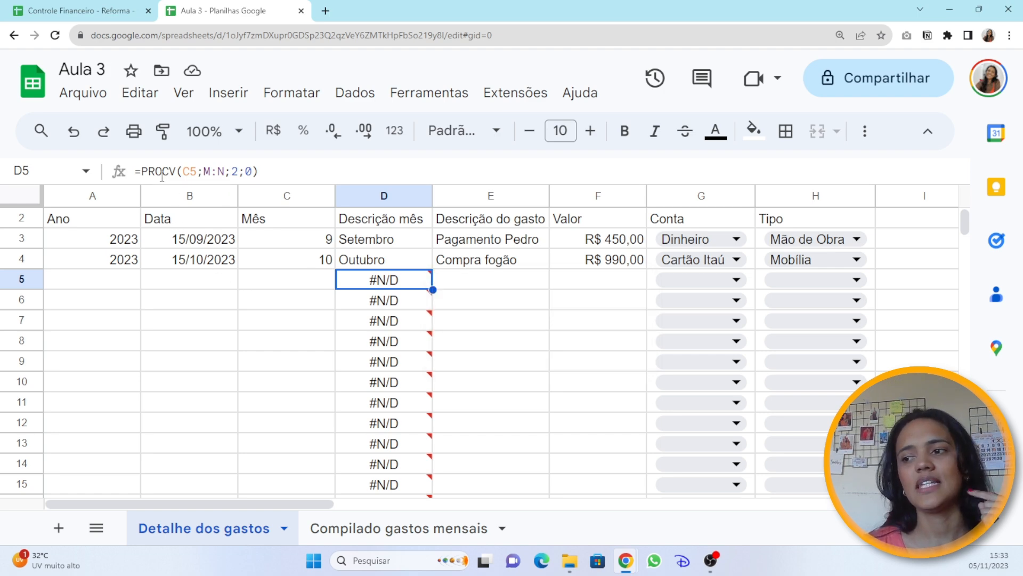
click(142, 163)
text(se(()
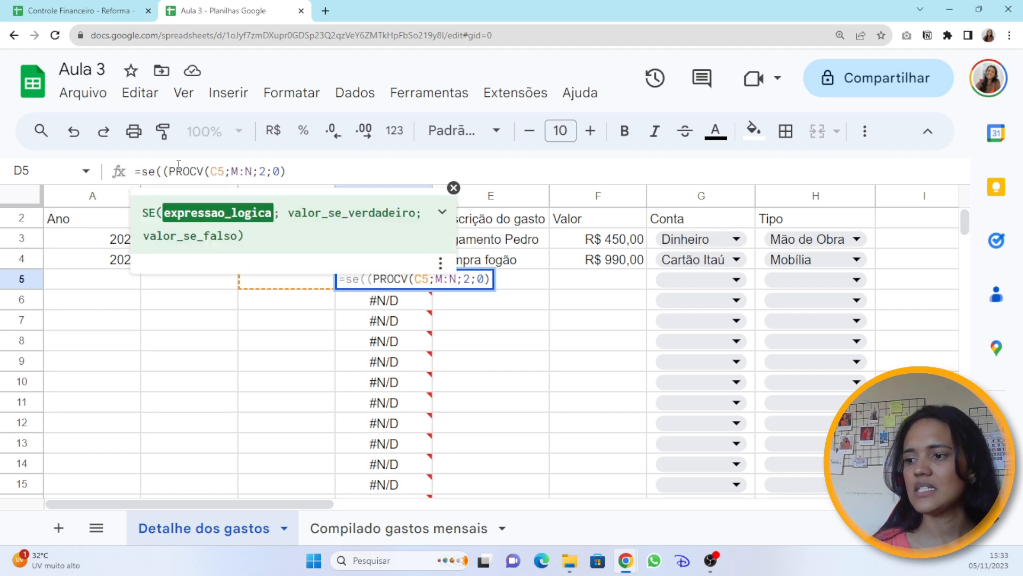
click(213, 287)
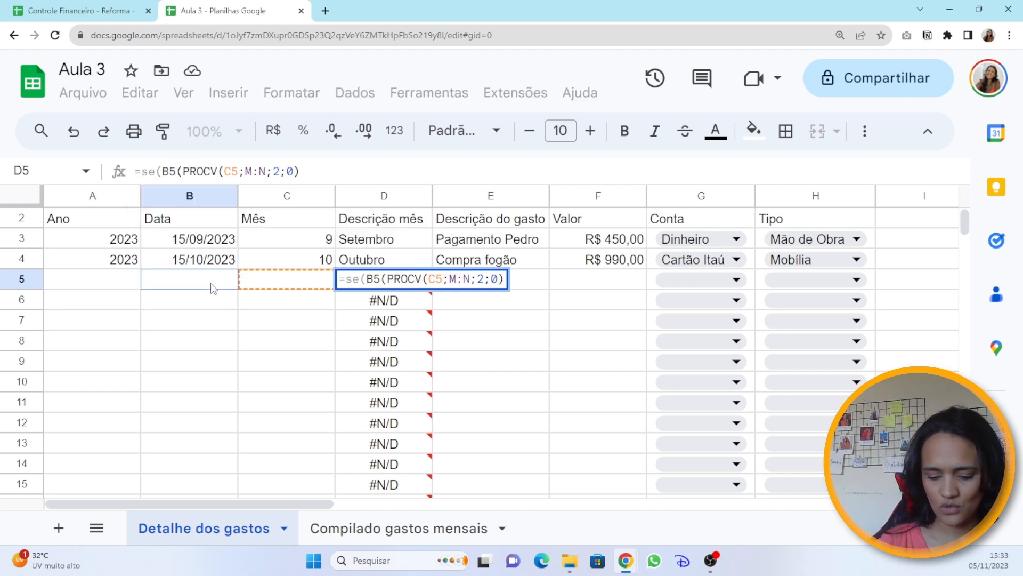
text(="";)
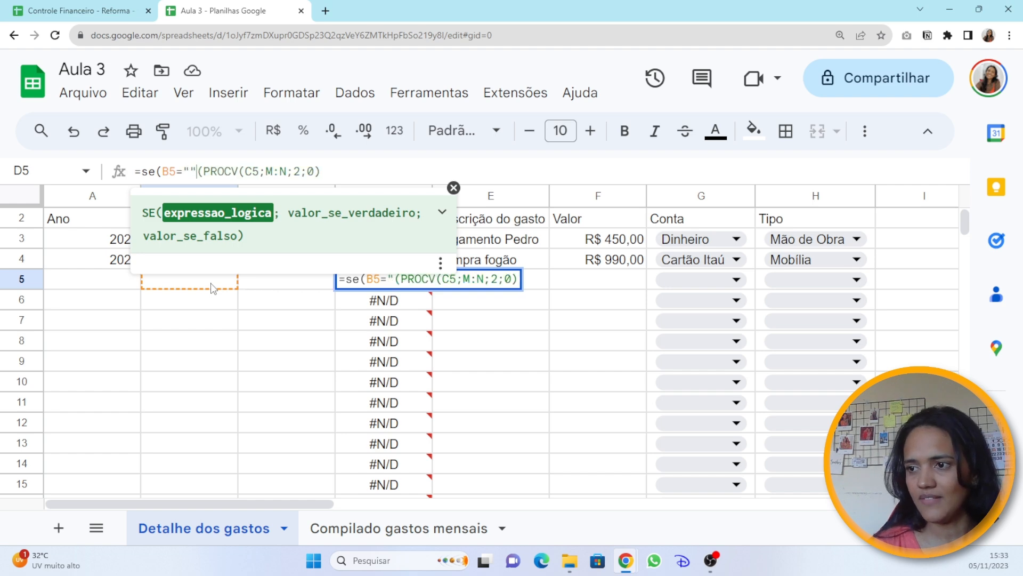
text("";)
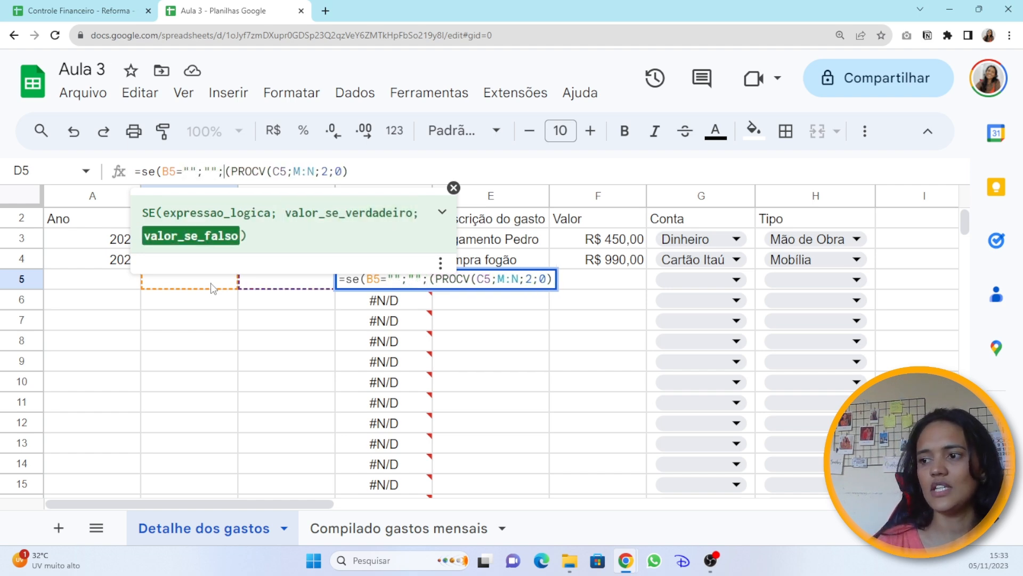
click(355, 167)
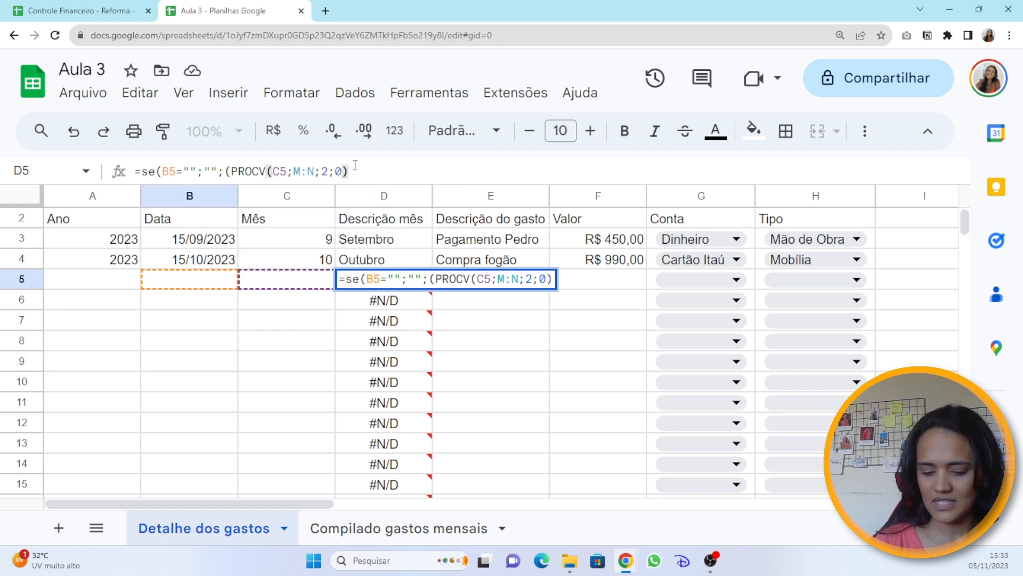
text())
key(Return)
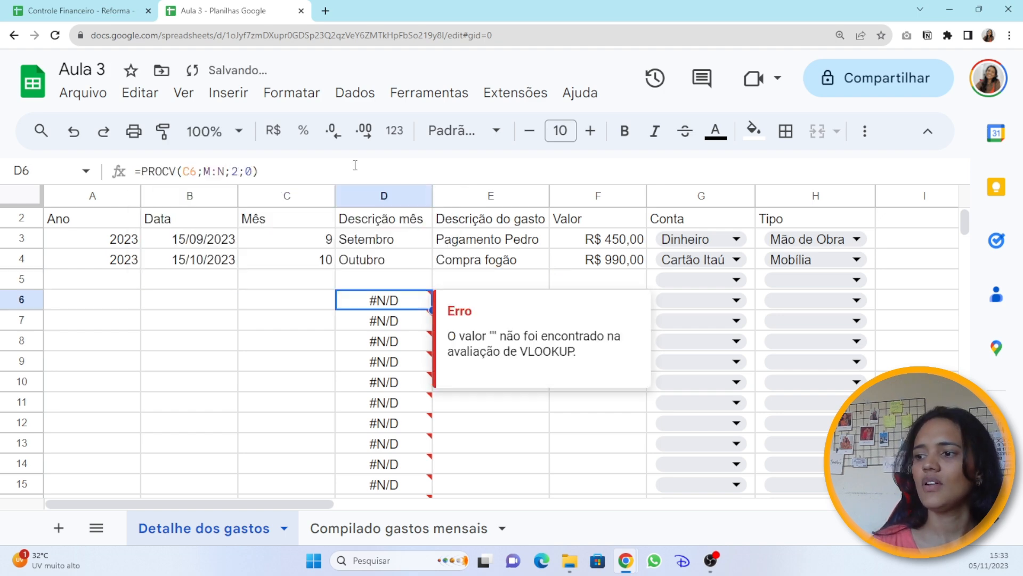
Fill the SE formula from D5 up to D3, and from D3 down through D8.
click(393, 283)
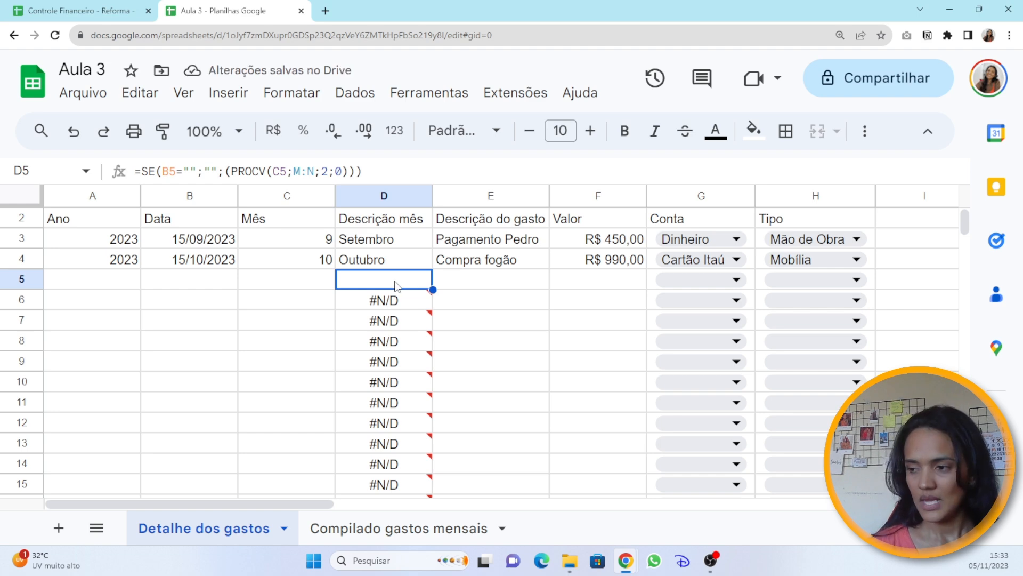
drag(432, 289, 423, 244)
click(423, 244)
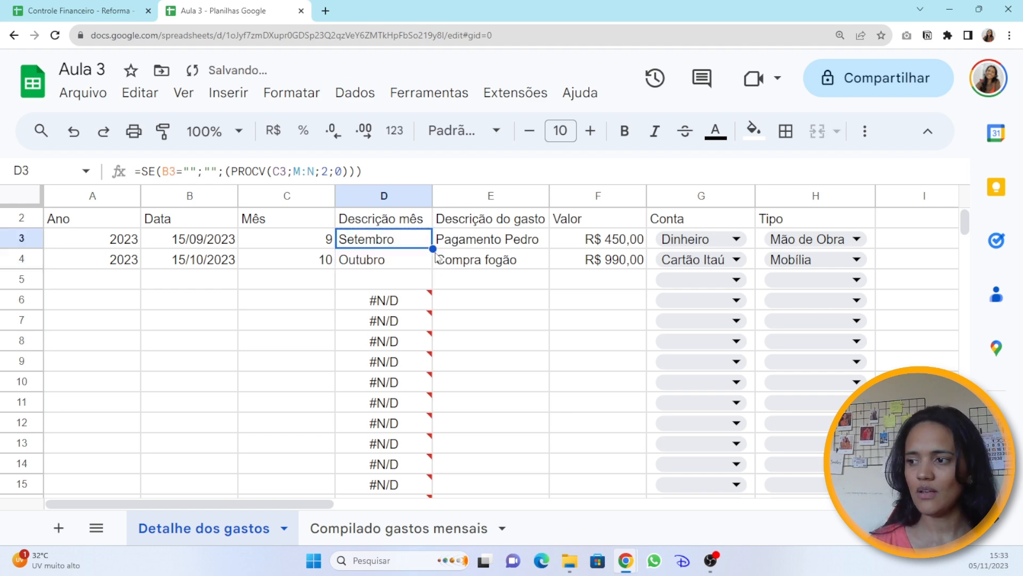
drag(432, 247, 429, 351)
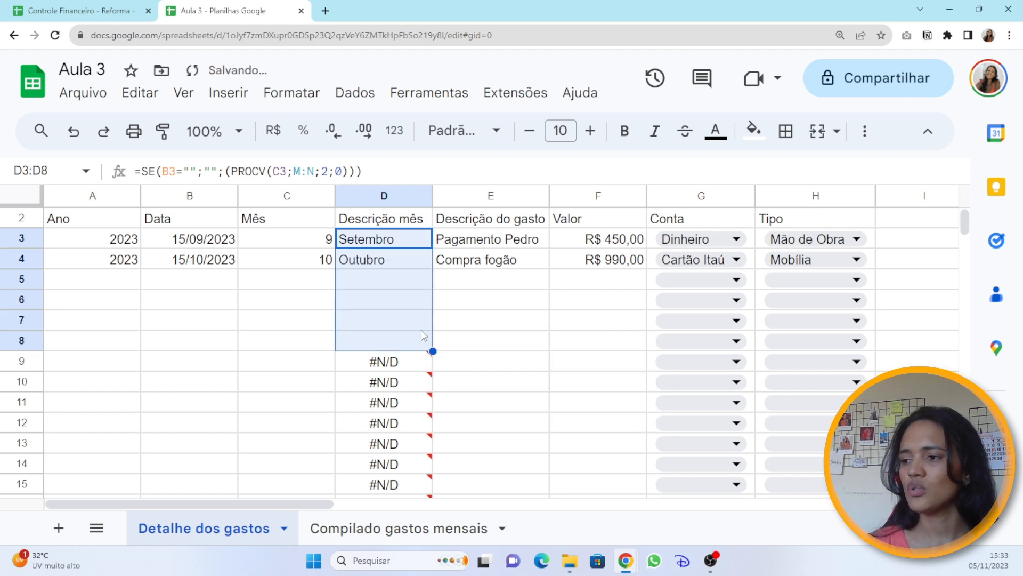
Copy the SE formula from D3 to the whole Descrição mês column down to D1000.
click(379, 245)
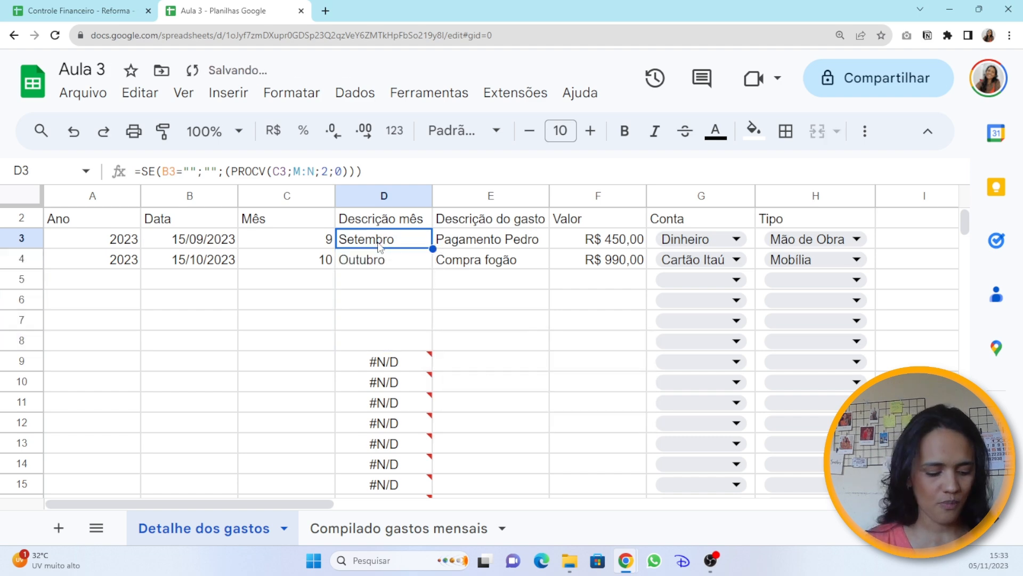
key(ctrl+c)
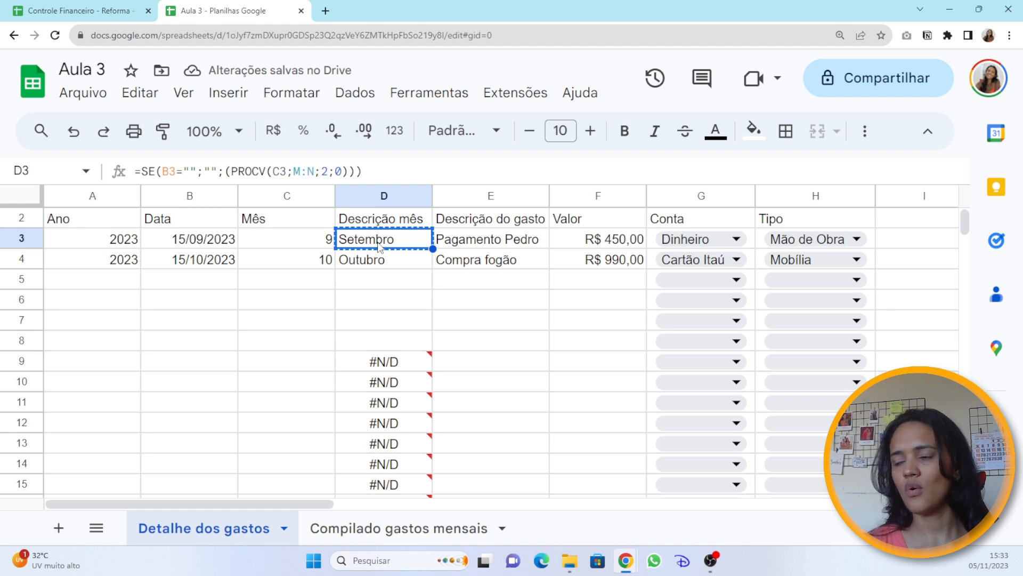
key(ctrl+shift+Down)
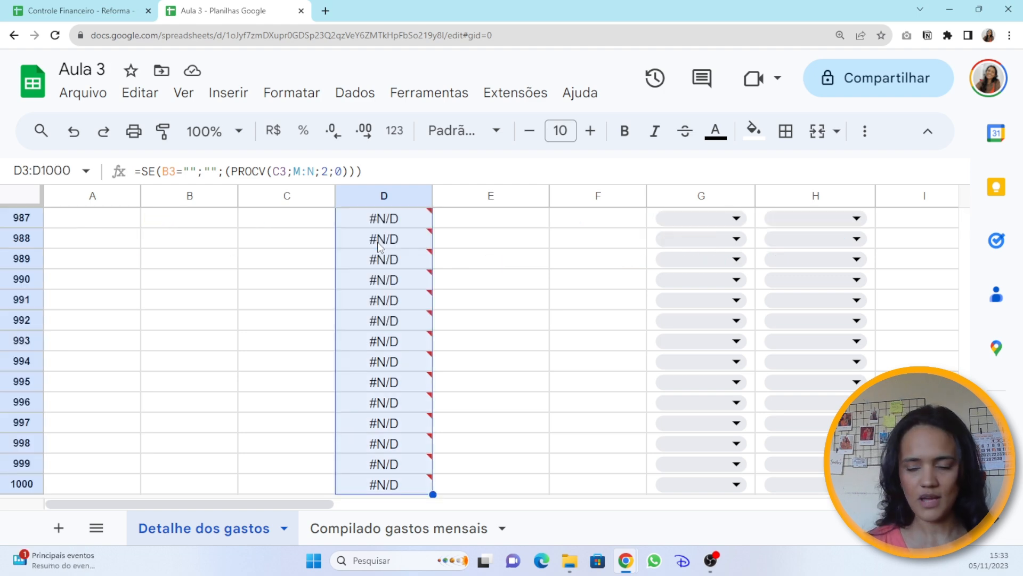
key(ctrl+v)
key(ctrl+Up)
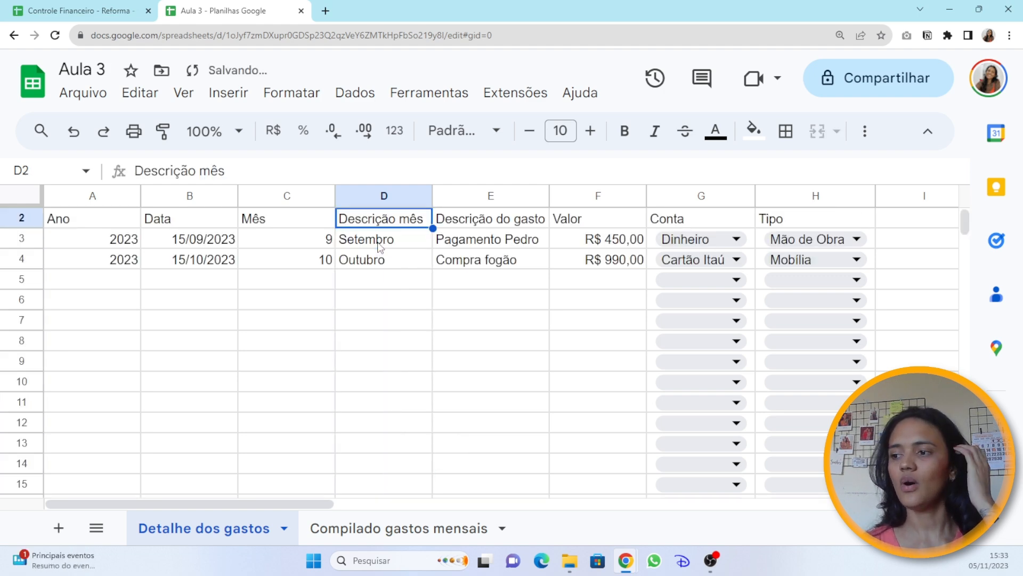
Enter the date 15/11/2023 in the Data cell B5.
key(Down)
key(Down)
key(Down)
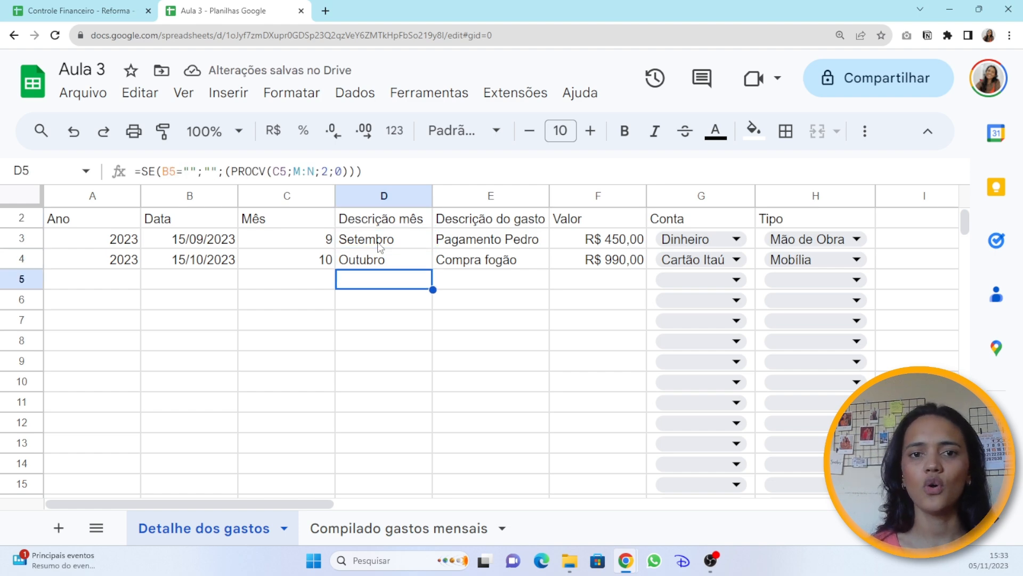
key(Left)
key(Left)
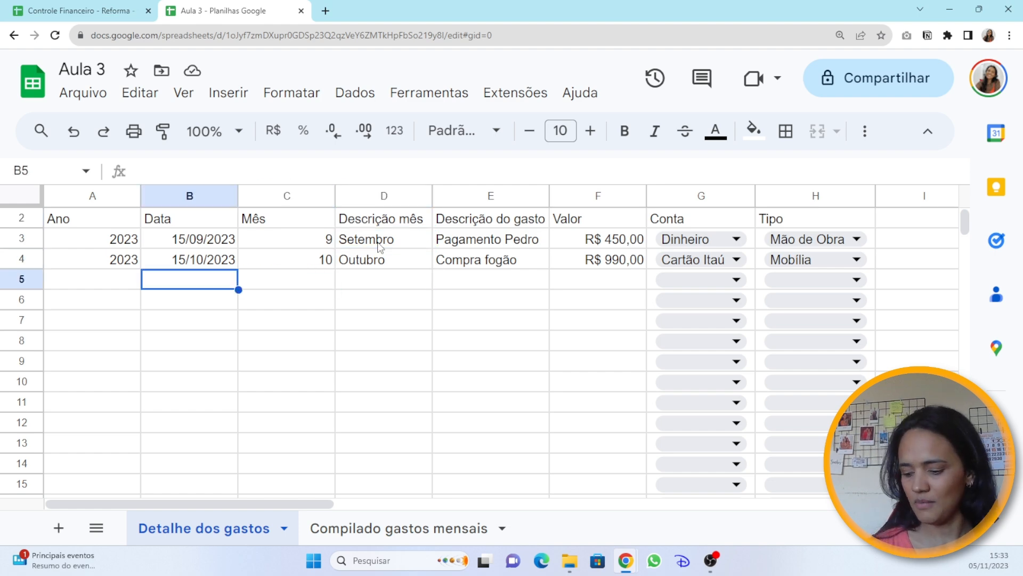
text(15/11/2023)
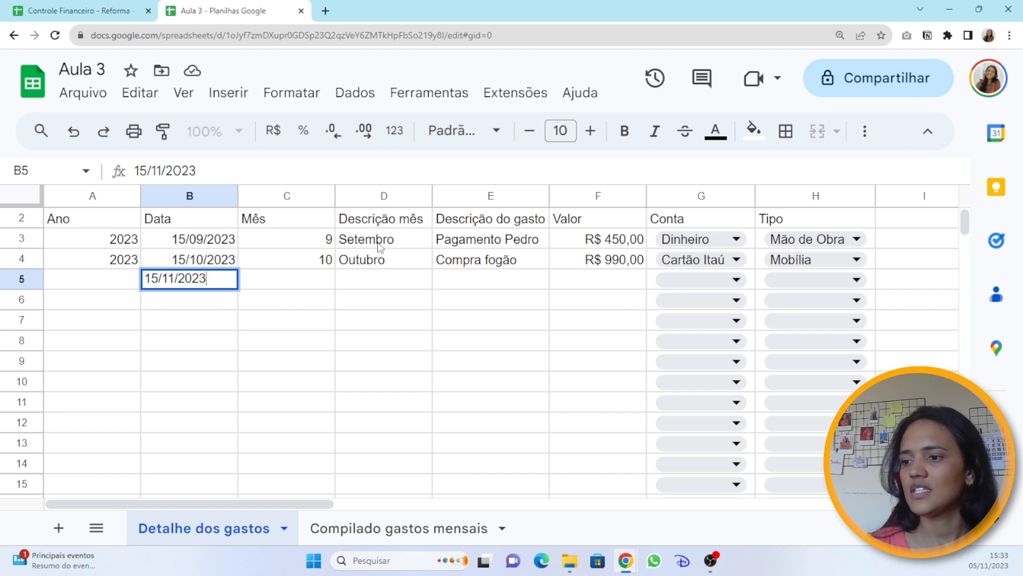
key(Return)
Check the cells of row 5 from Ano to Tipo, including the Ano and Descrição mês formulas.
key(Up)
key(Left)
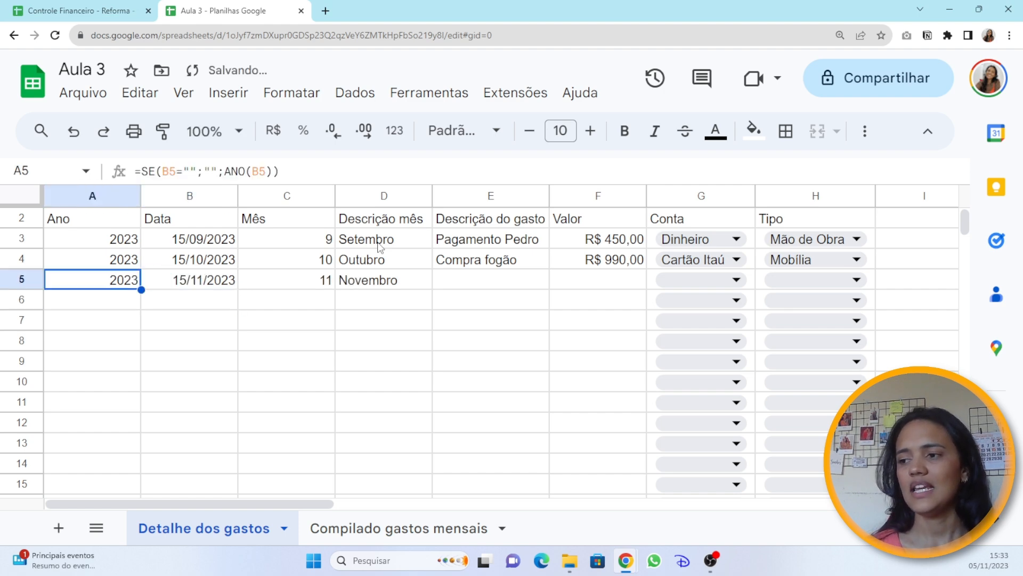
key(Right)
key(Right)
key(Right)
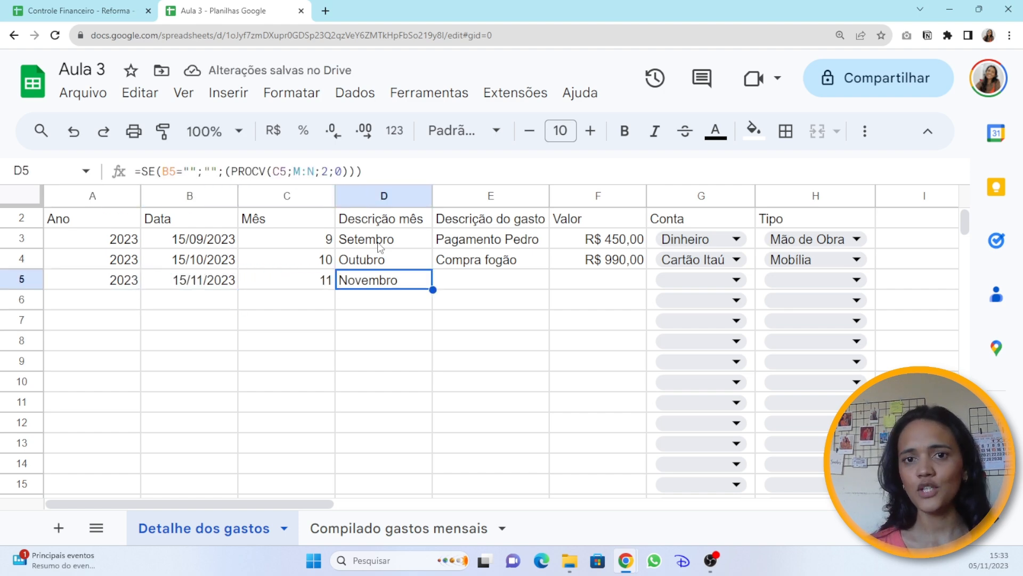
key(Right)
key(Right)
key(Right)
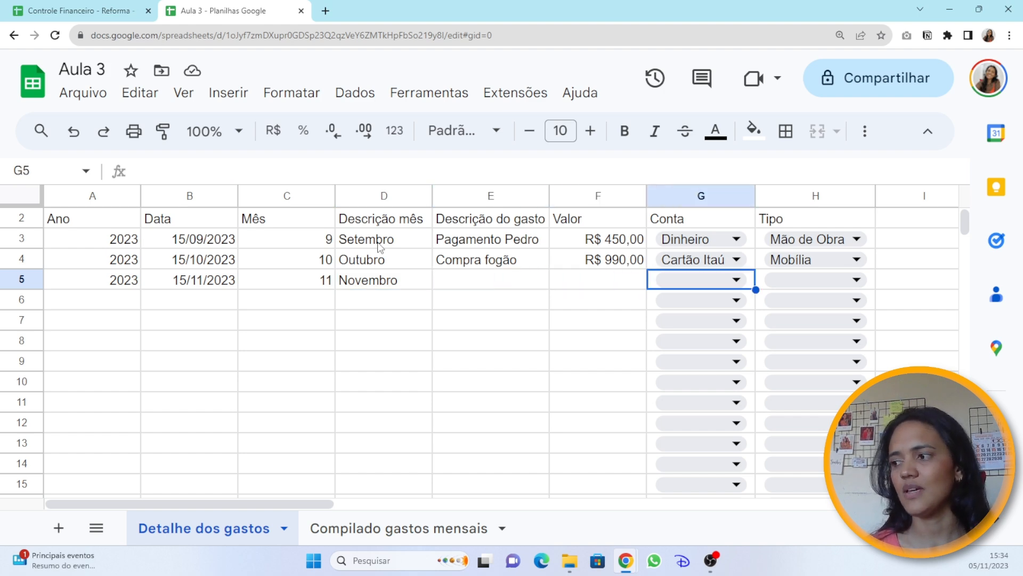
key(Right)
key(Left)
key(Left)
key(Left)
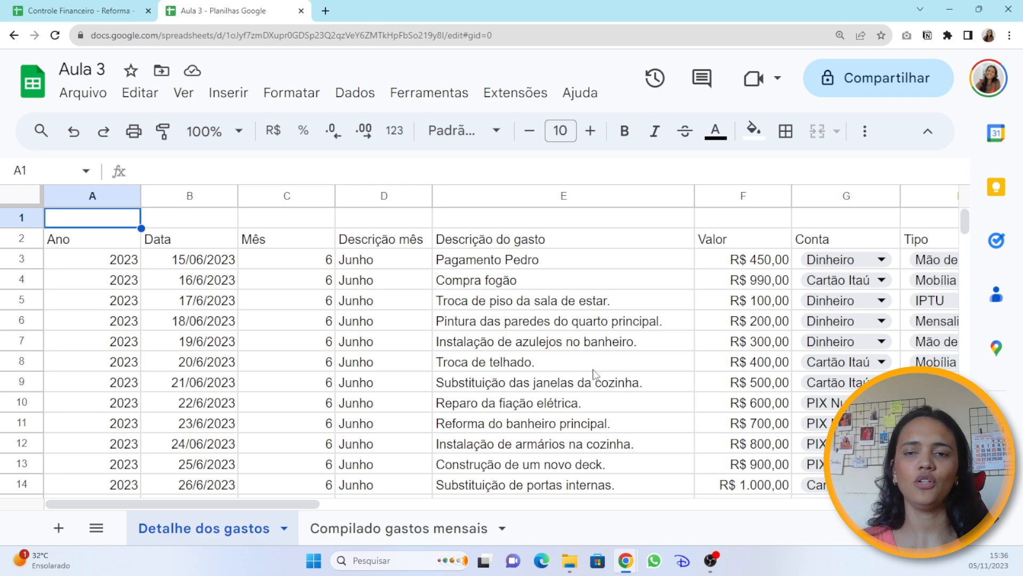
Review the expense records in Detalhe dos gastos, including the Valor, Conta and Tipo columns.
scroll(452, 404, down, 2)
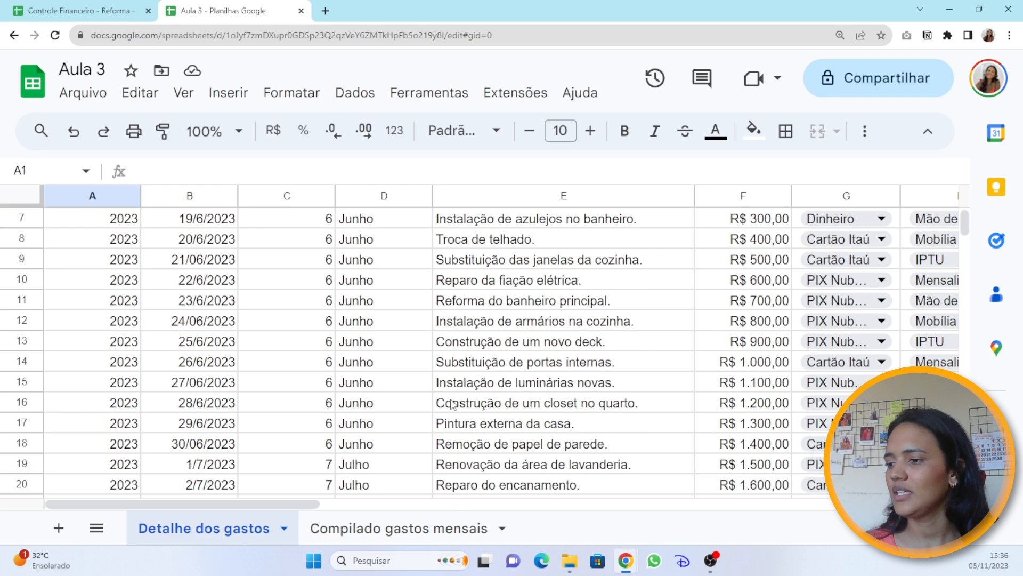
scroll(452, 404, down, 2)
drag(171, 499, 354, 500)
scroll(373, 330, up, 4)
drag(373, 305, 368, 456)
scroll(368, 405, up, 4)
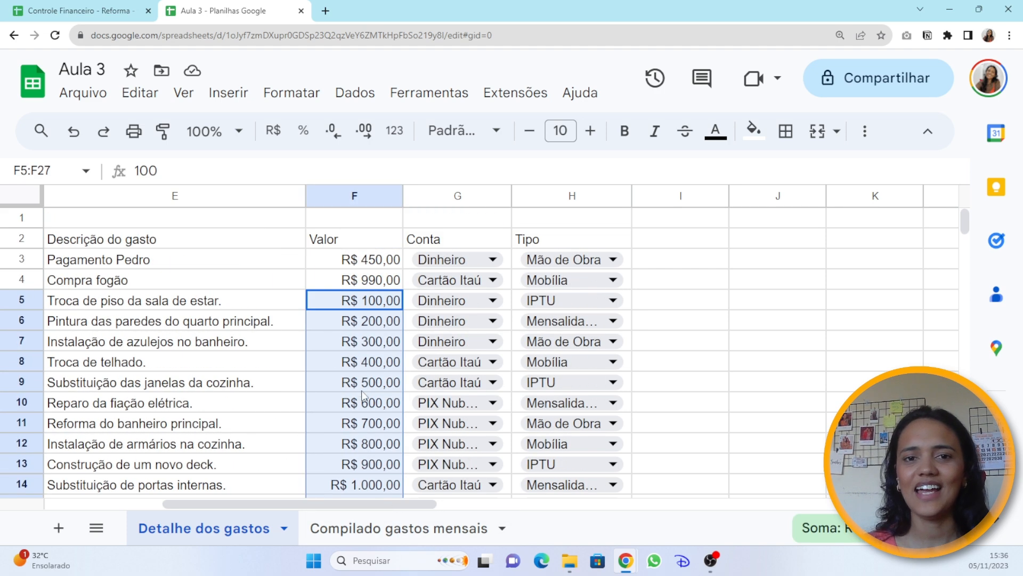
click(666, 381)
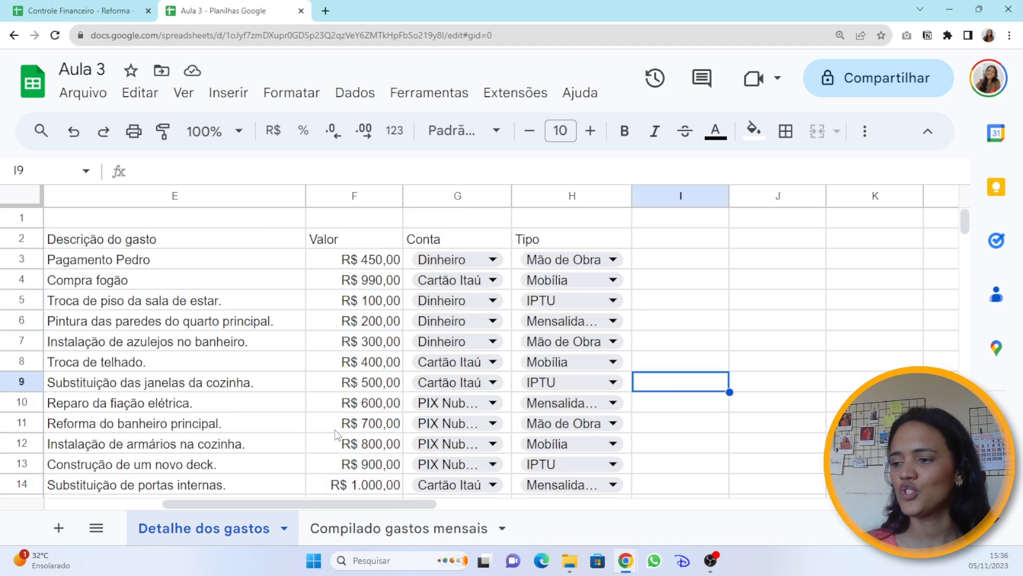
drag(331, 504, 151, 502)
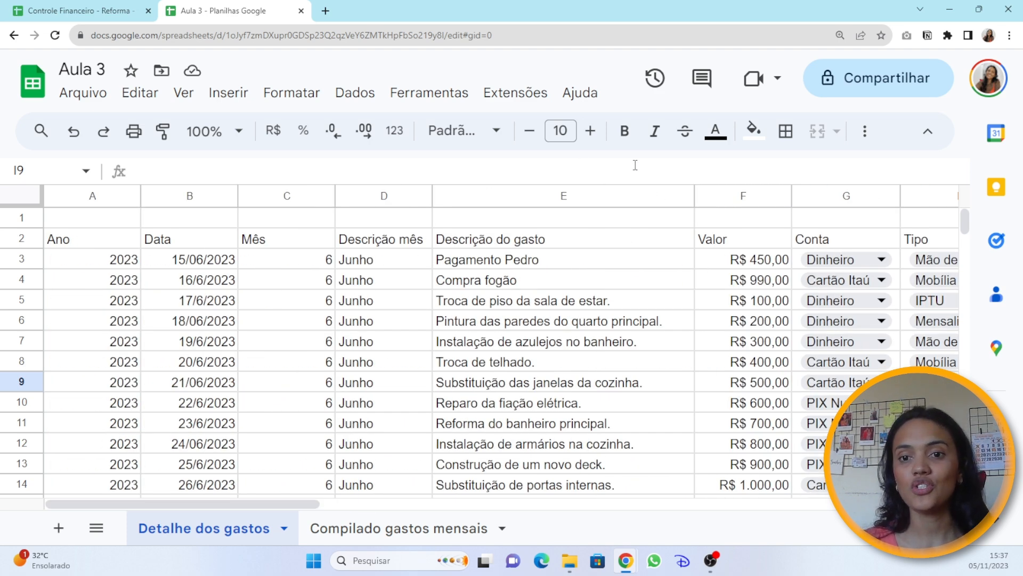
Enter the header "Mês" in cell B2 of the Compilado gastos mensais sheet.
click(399, 530)
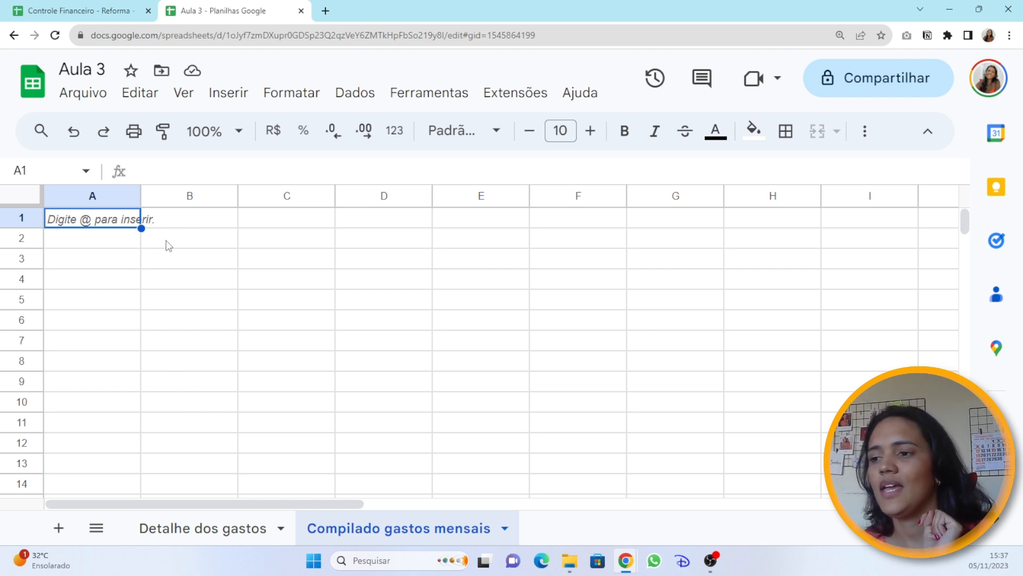
click(195, 248)
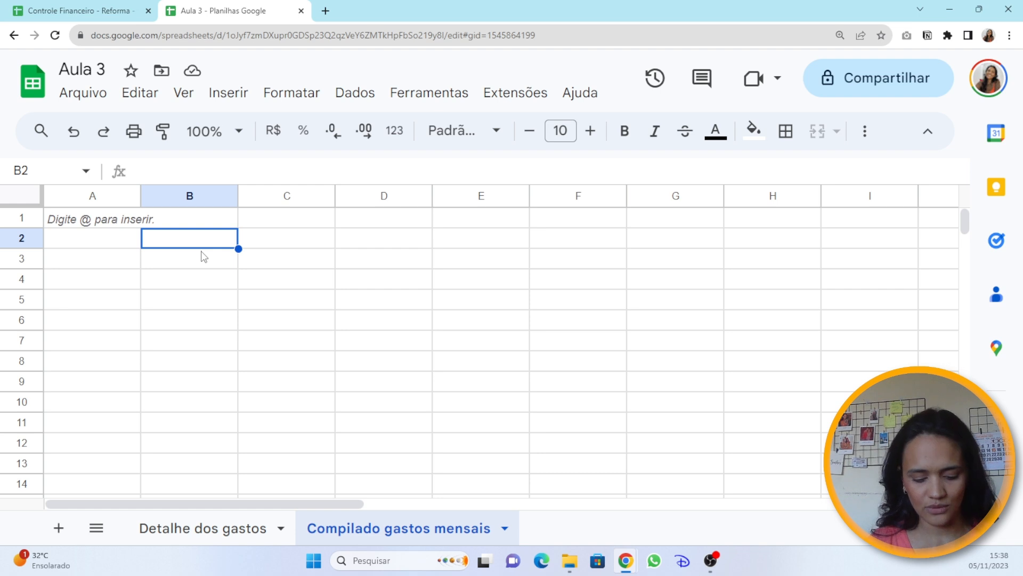
text(M)
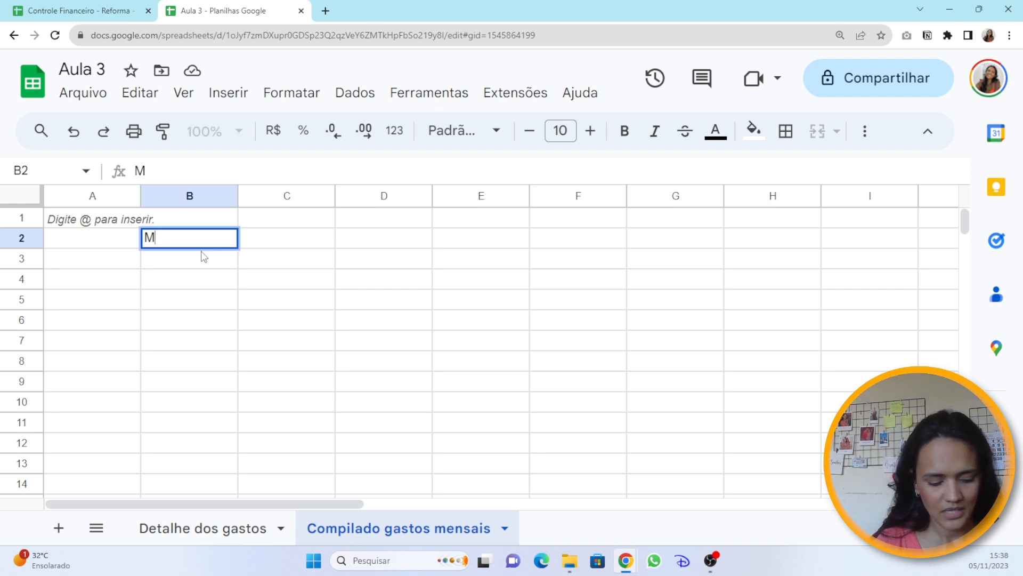
text(ês)
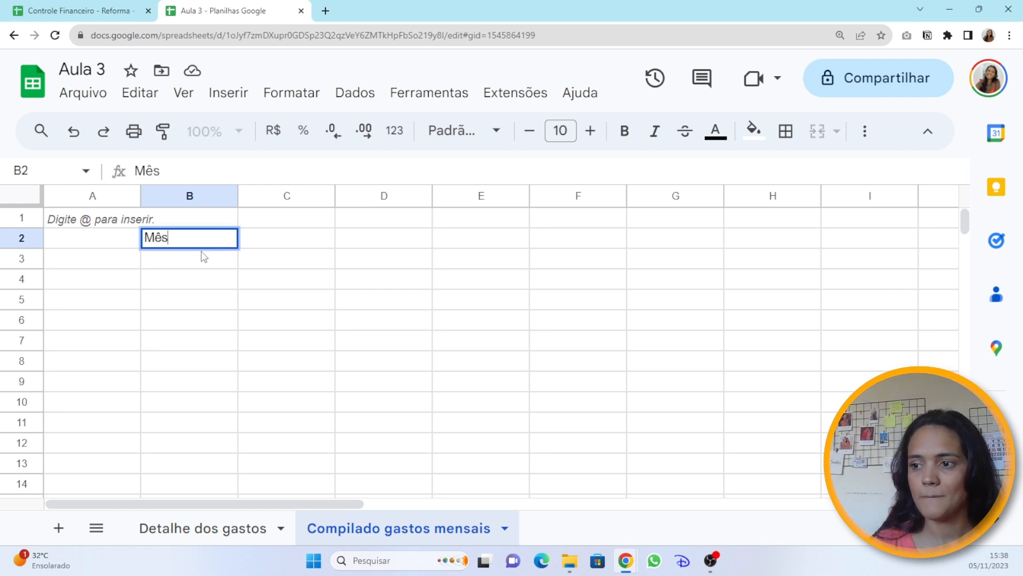
key(Return)
Add the expense-type header "Mobília" in C2, beside Mês.
key(Up)
key(Right)
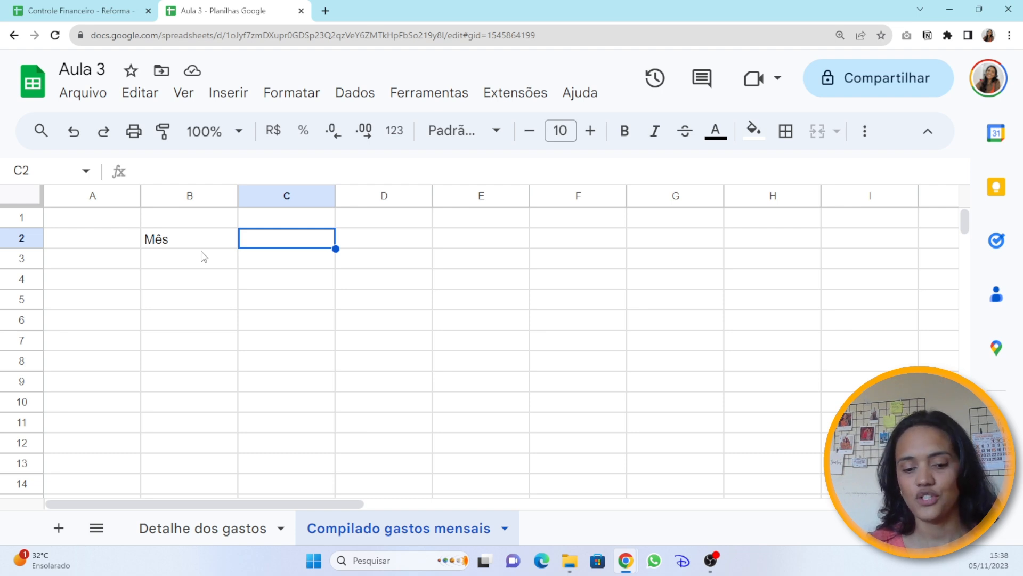
text(Mob)
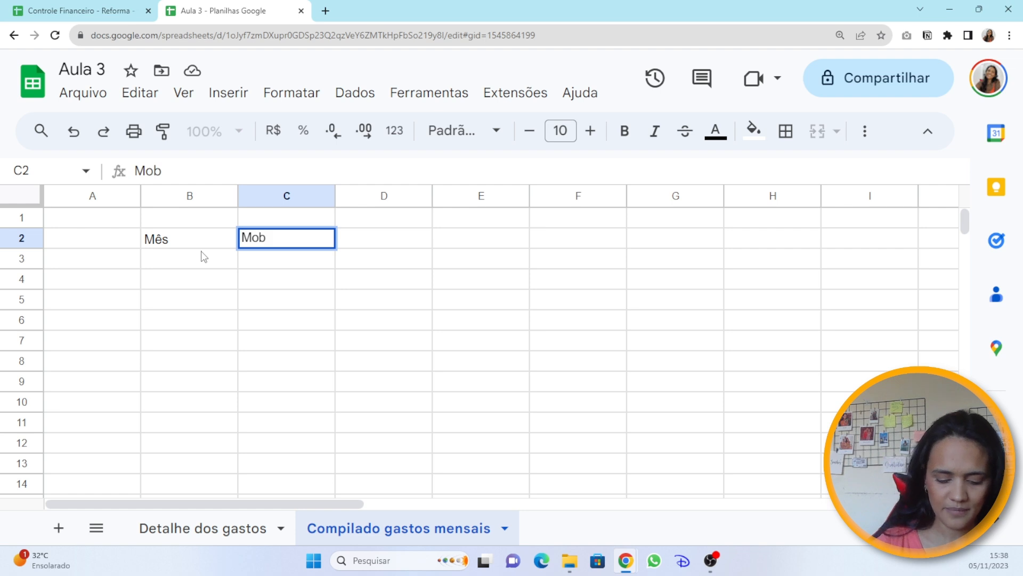
text(ília)
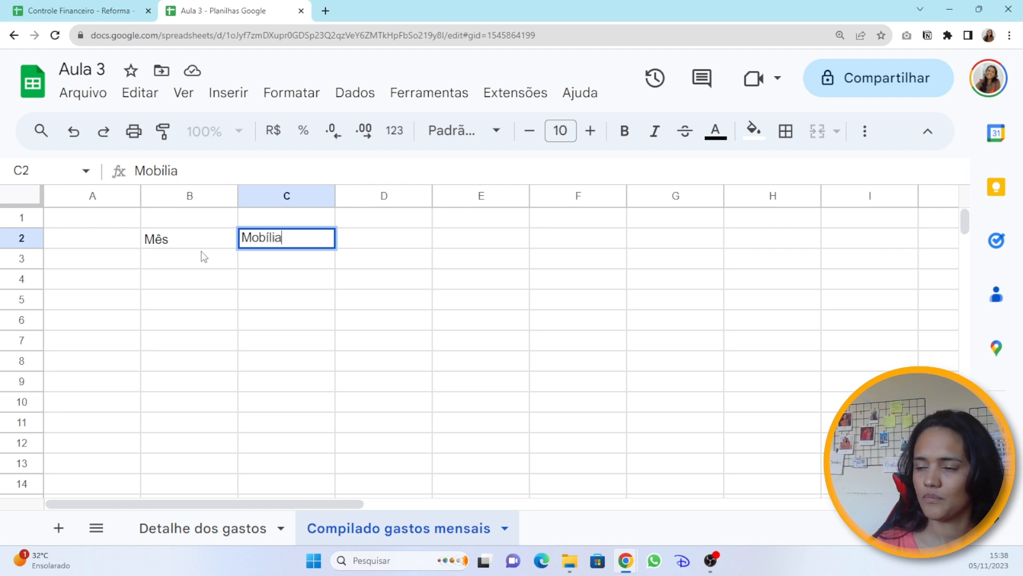
key(Return)
Enter the expense-type header "Mão de Obra" in D2, beside Mobília.
key(Up)
key(Right)
text(M)
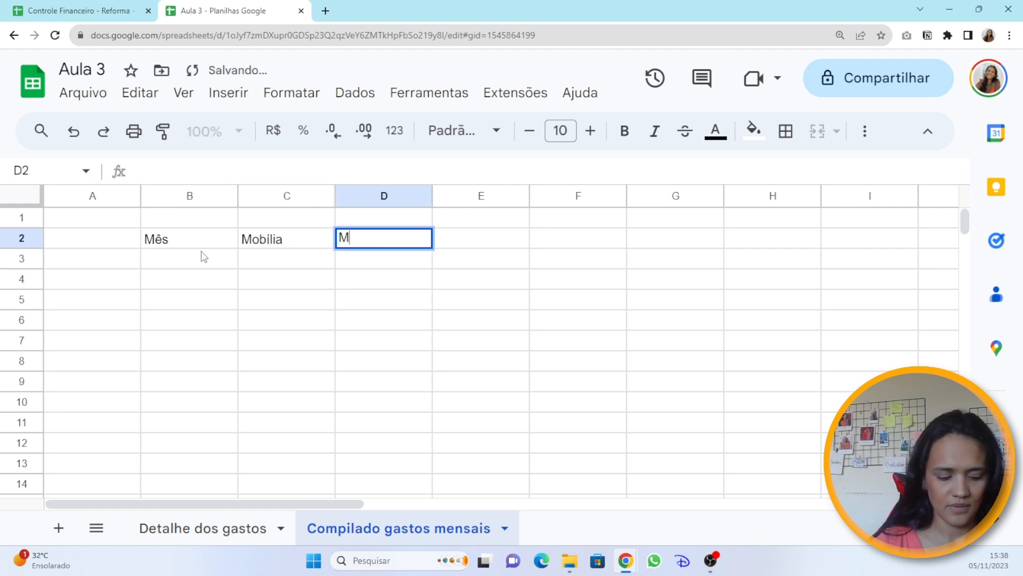
text(ão de)
key(BackSpace)
key(BackSpace)
key(BackSpace)
key(BackSpace)
key(BackSpace)
text(ão d e)
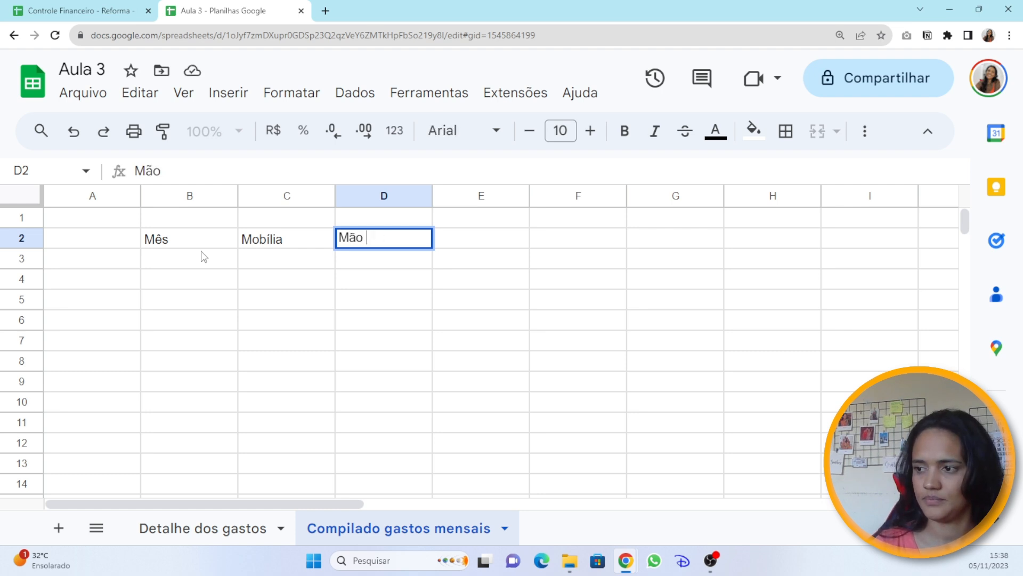
key(BackSpace)
key(BackSpace)
key(BackSpace)
text(e Obra)
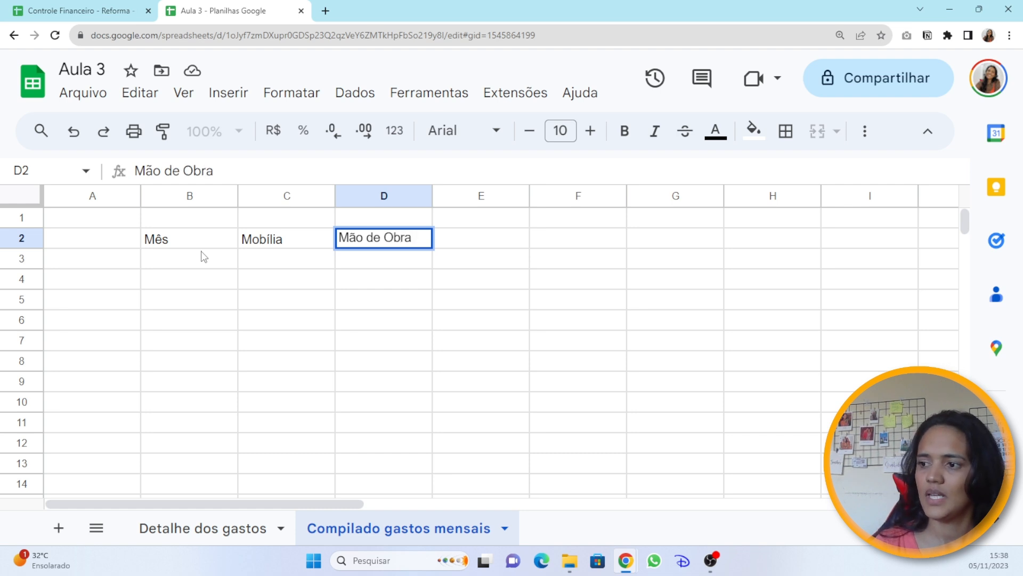
key(Tab)
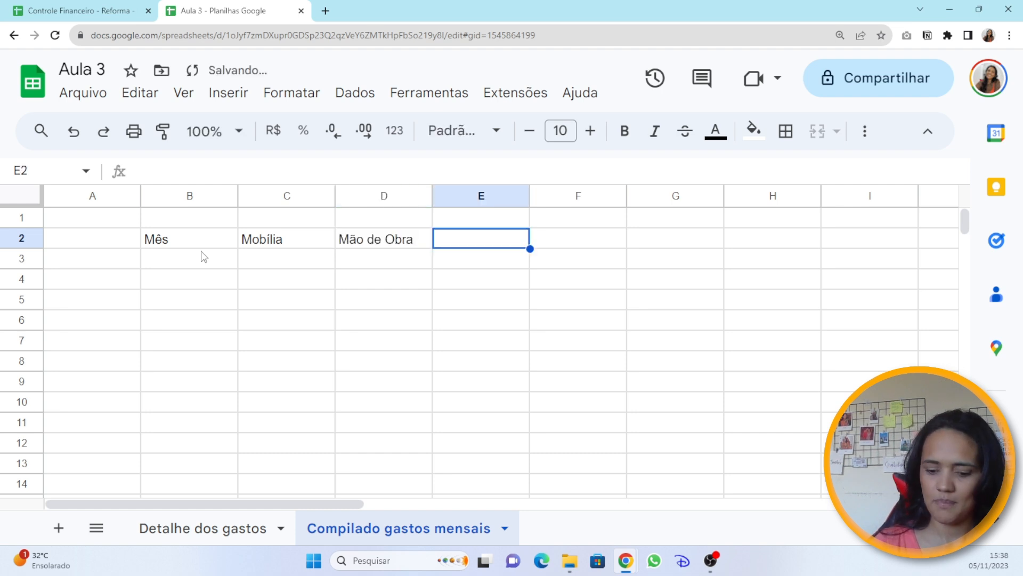
Enter the expense-type header "IPTU" in E2, beside Mão de Obra.
text(IPTU)
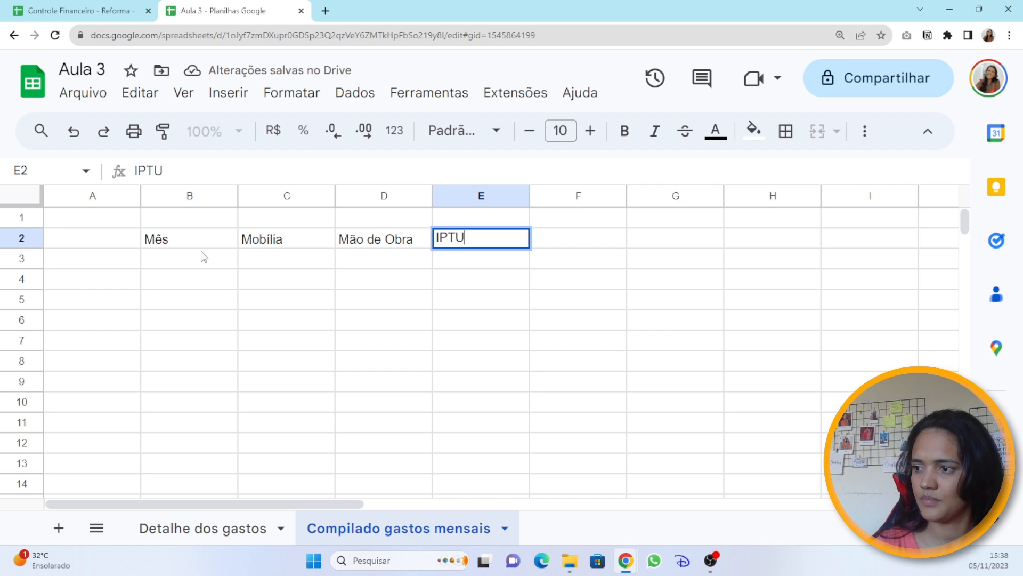
key(Return)
key(Up)
key(Right)
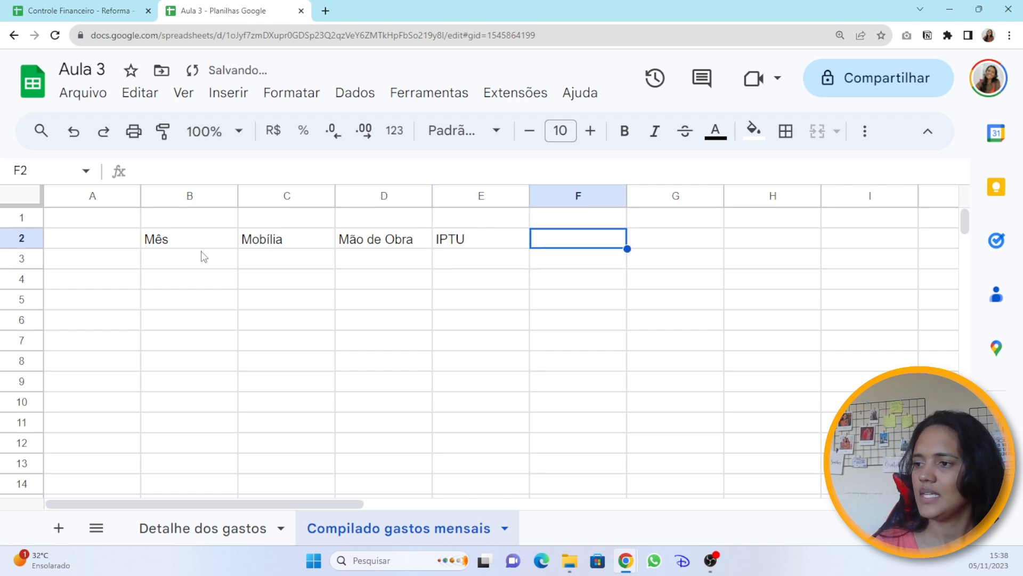
Check the Tipo options in Detalhe dos gastos, enter "Mensalidade casa" in F2 of Compilado gastos mensais and widen column F to fit it.
click(203, 535)
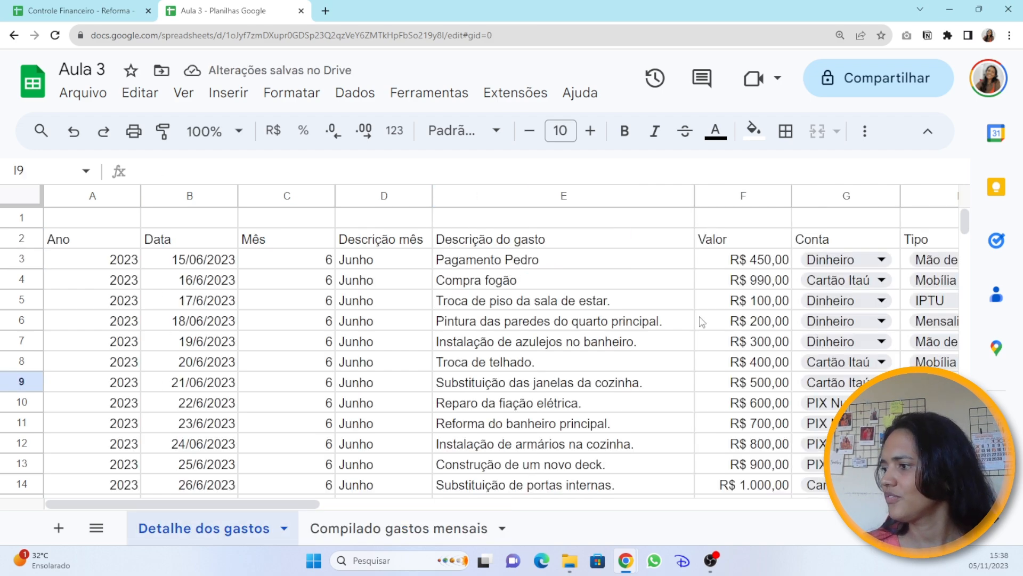
drag(242, 503, 390, 502)
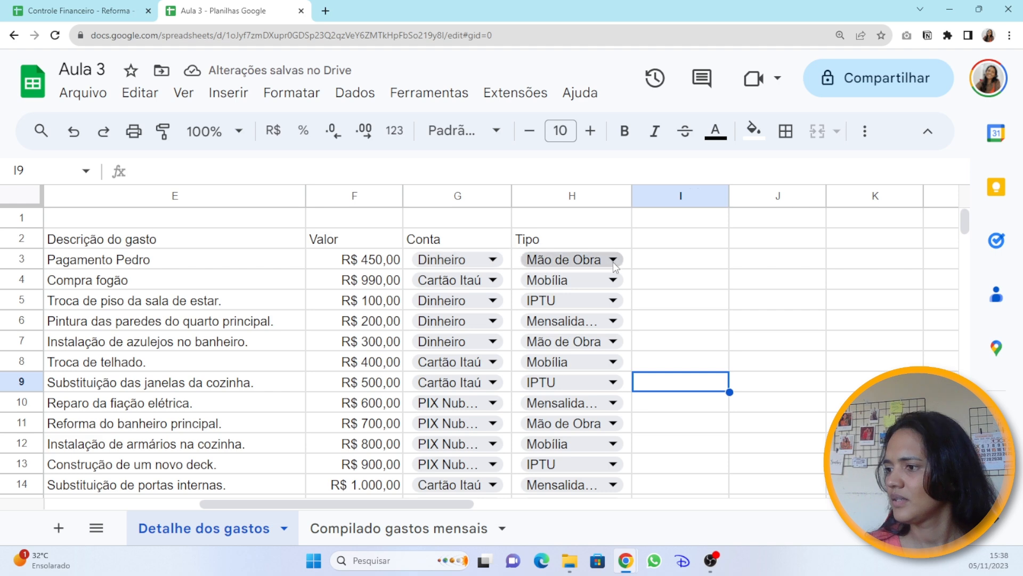
click(570, 259)
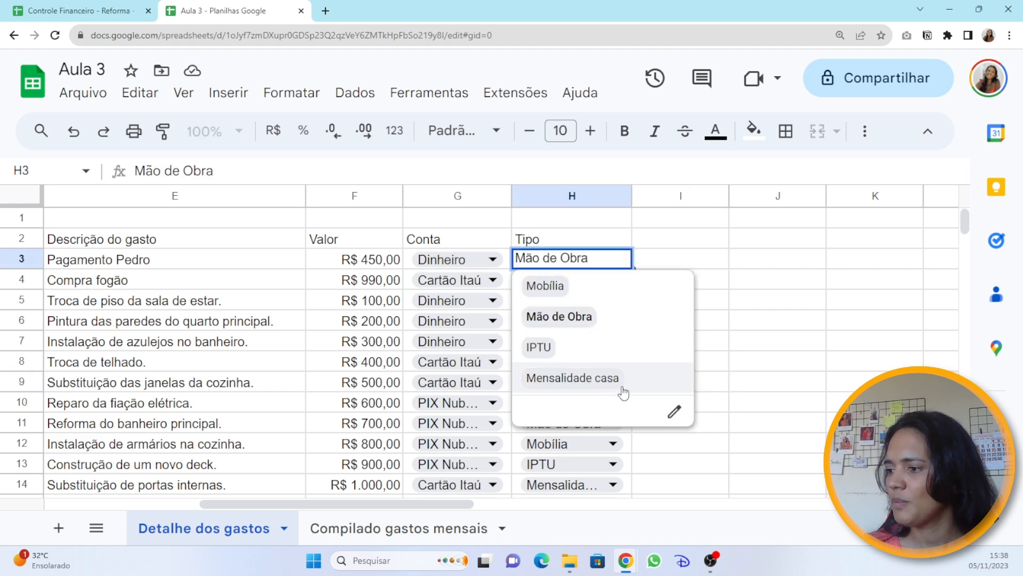
click(341, 531)
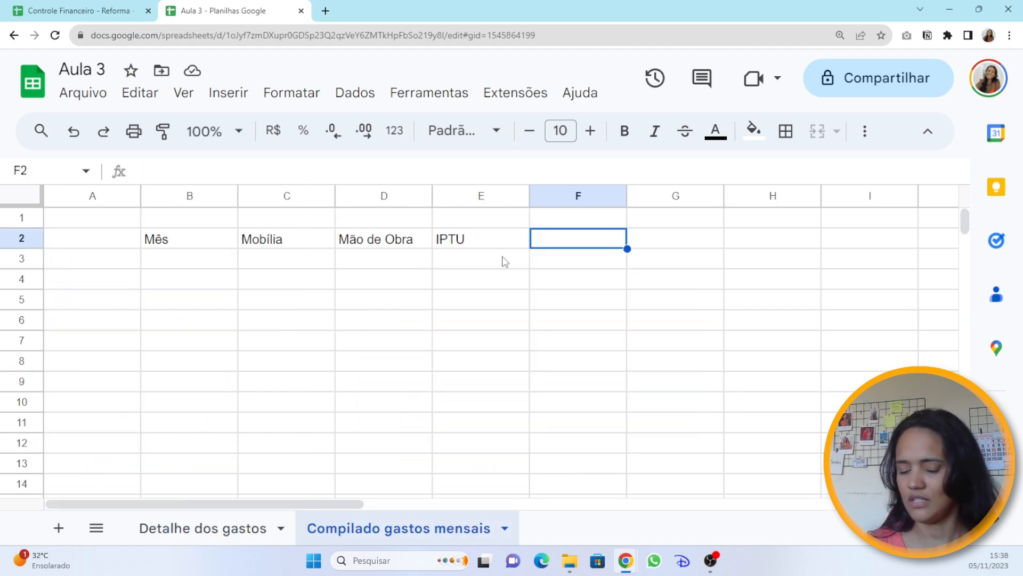
text(Mensalida)
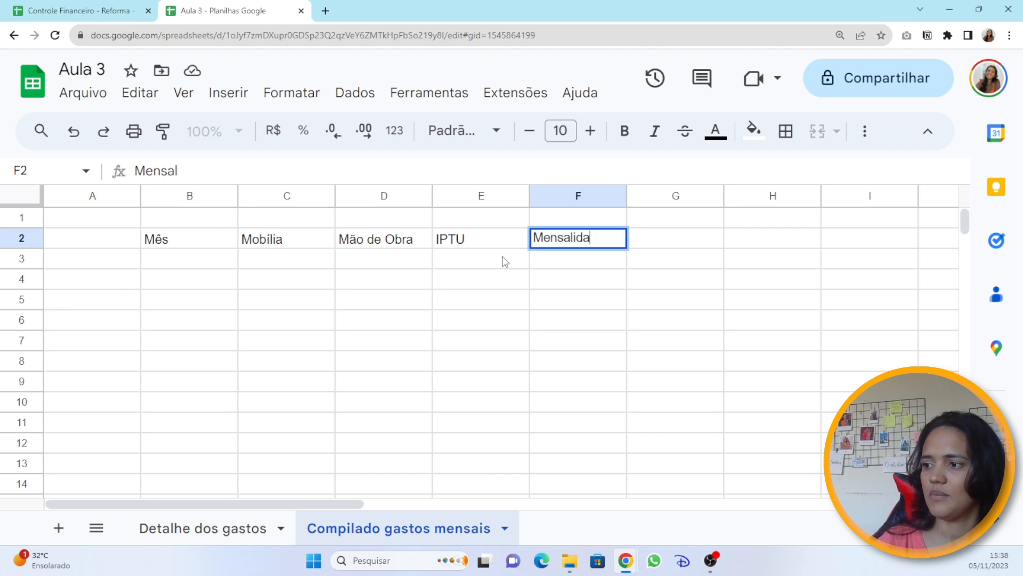
text(de casa)
key(Return)
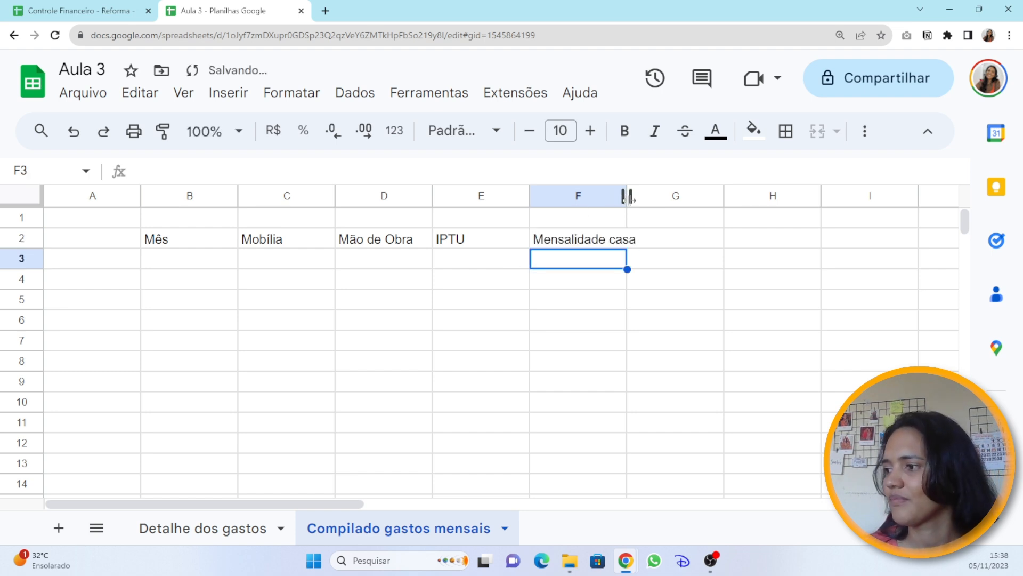
drag(627, 197, 640, 197)
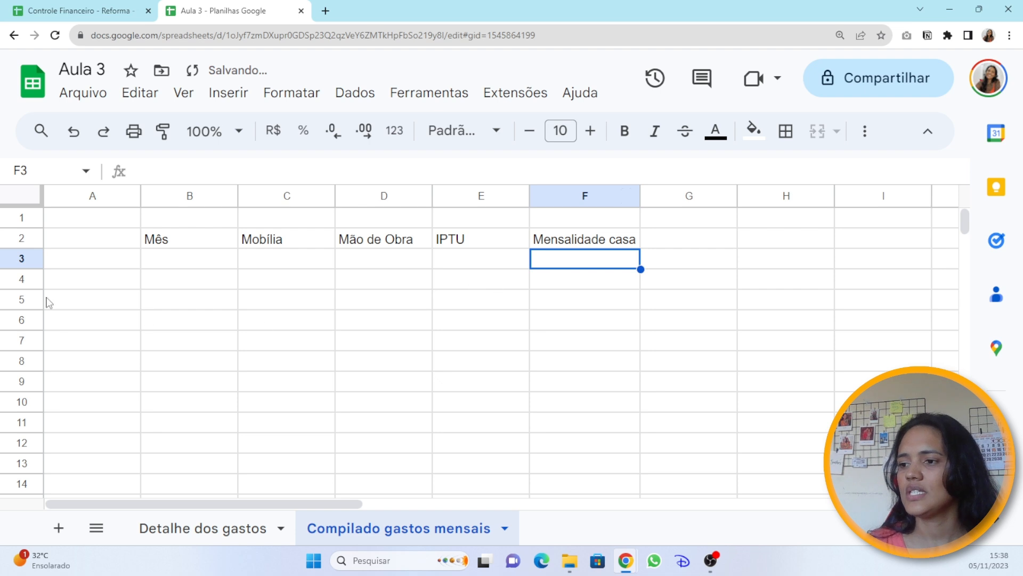
drag(190, 238, 617, 243)
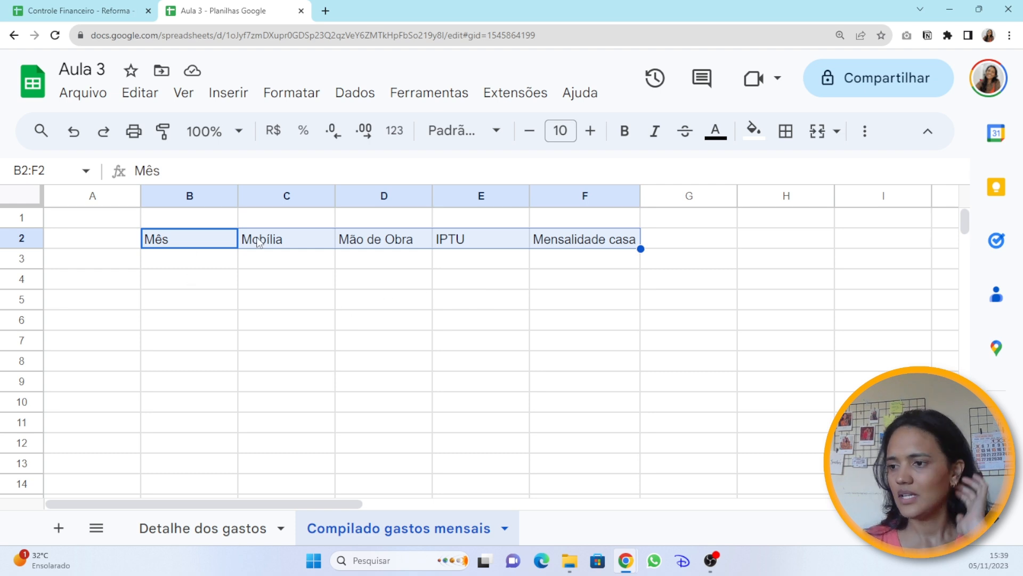
click(309, 274)
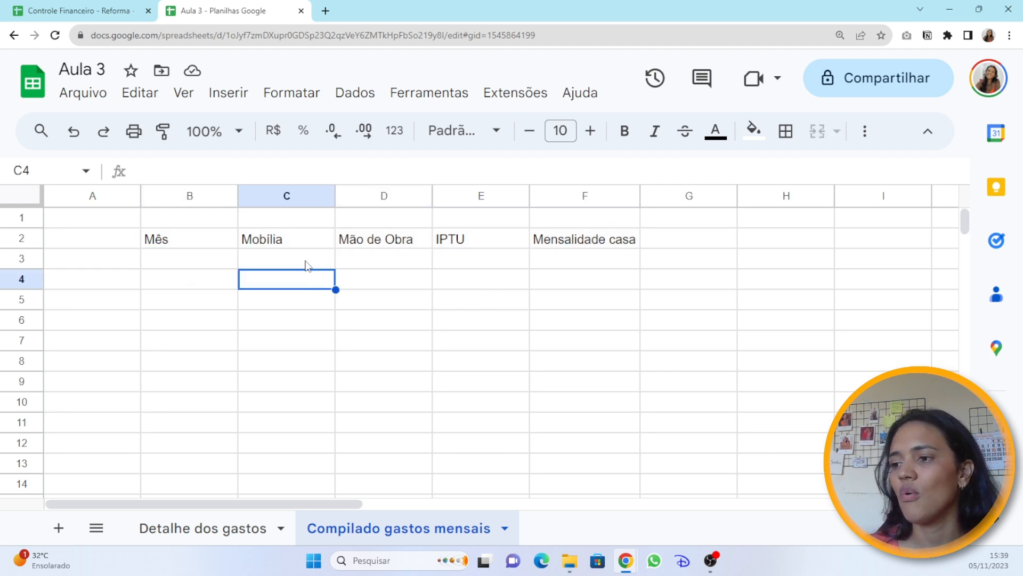
click(302, 245)
drag(303, 245, 597, 237)
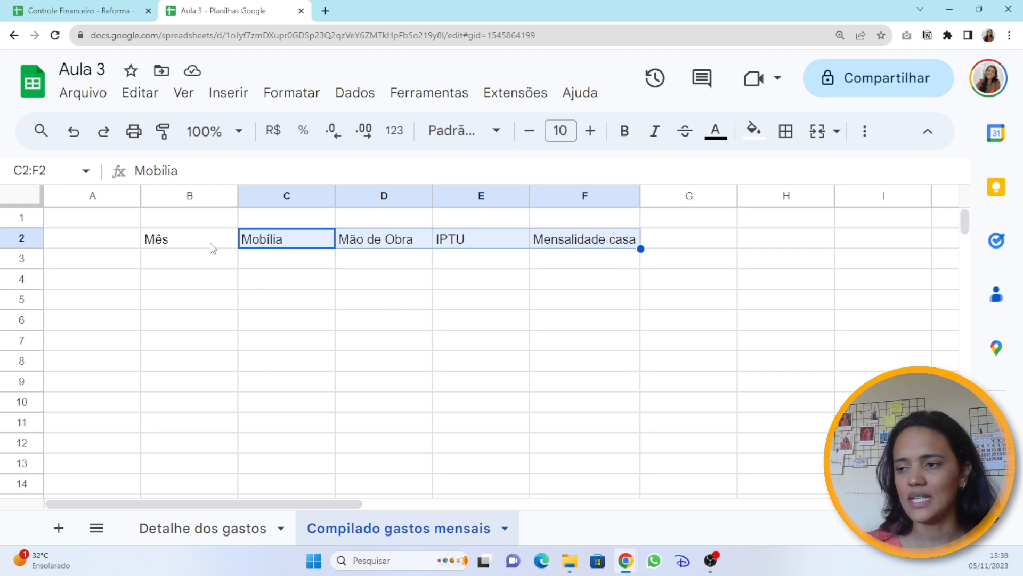
click(650, 307)
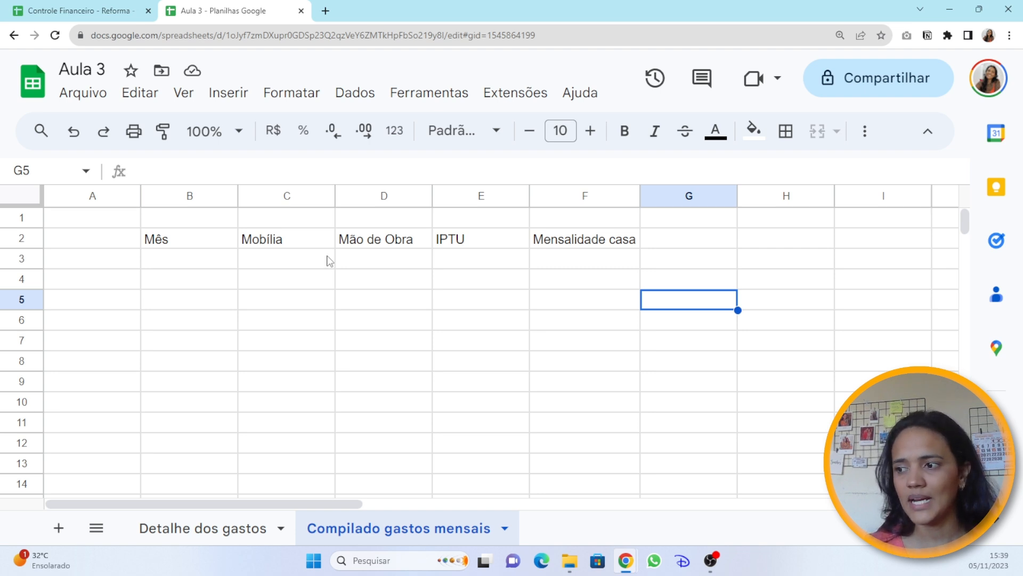
Auto-fit the widths of columns B to F to their header text.
drag(179, 196, 587, 195)
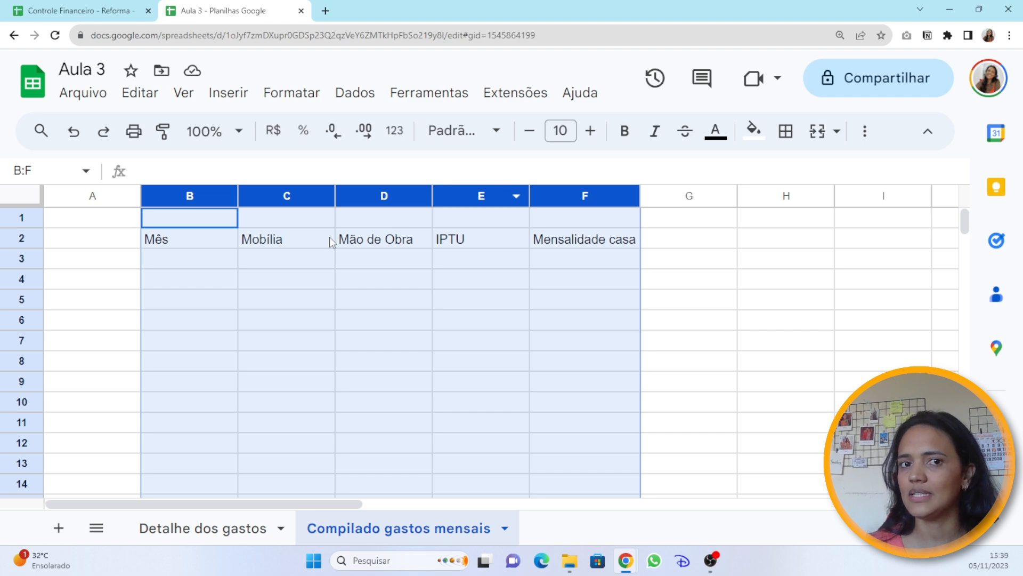
double_click(238, 195)
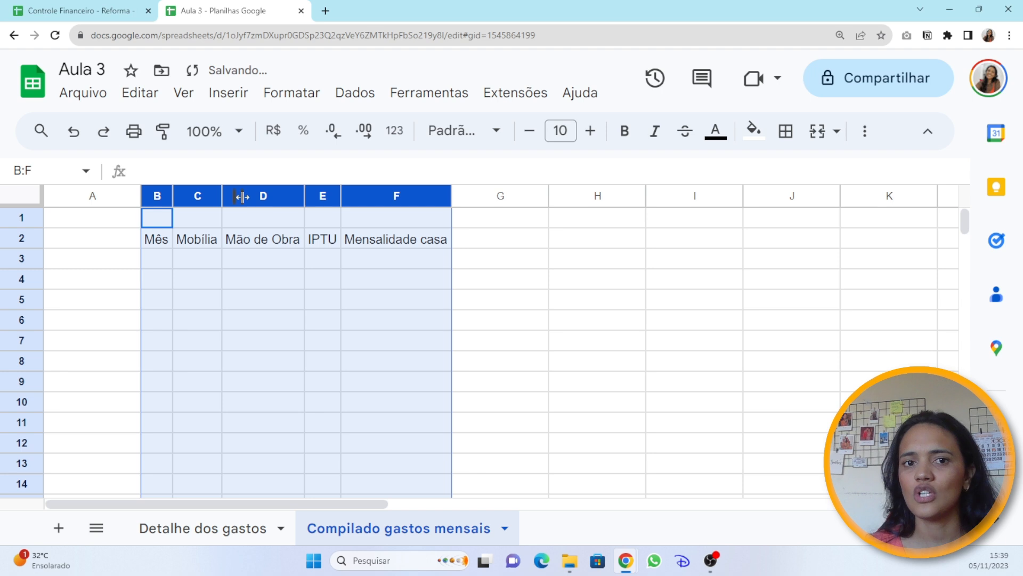
click(271, 283)
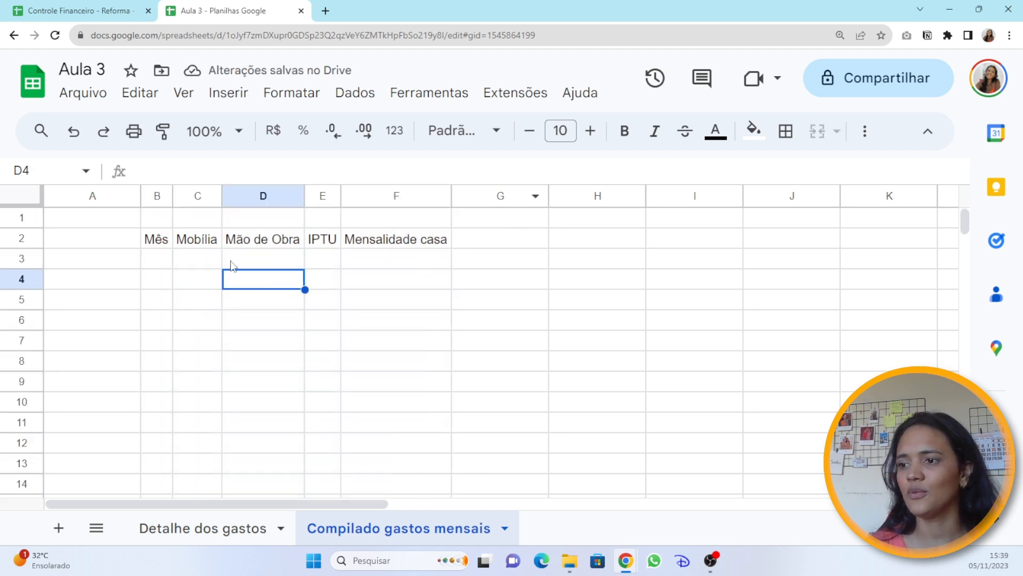
Start a second summary table with the headers "Mês" in H2 and "Dinheiro" in I2.
click(584, 246)
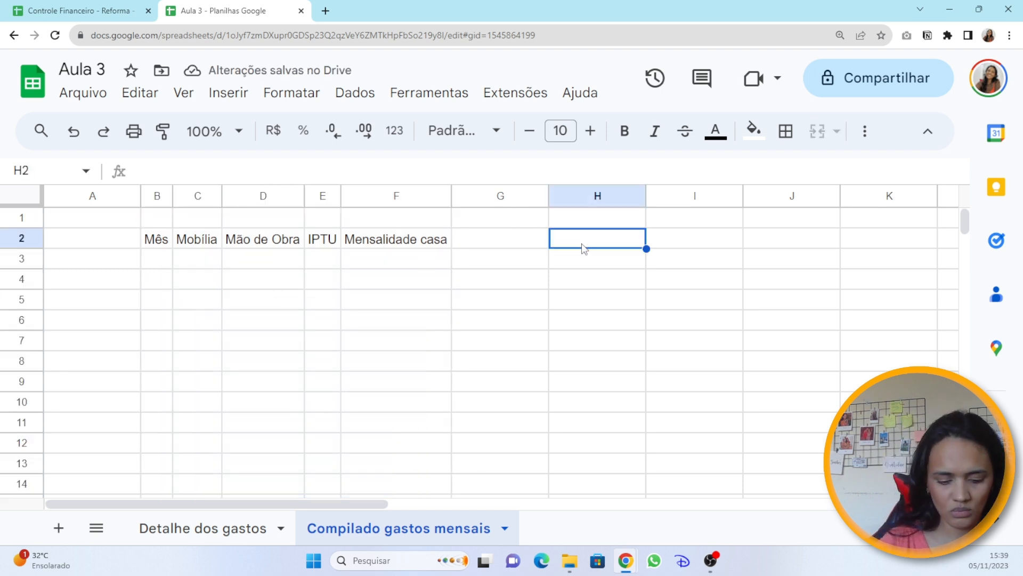
text(Mês)
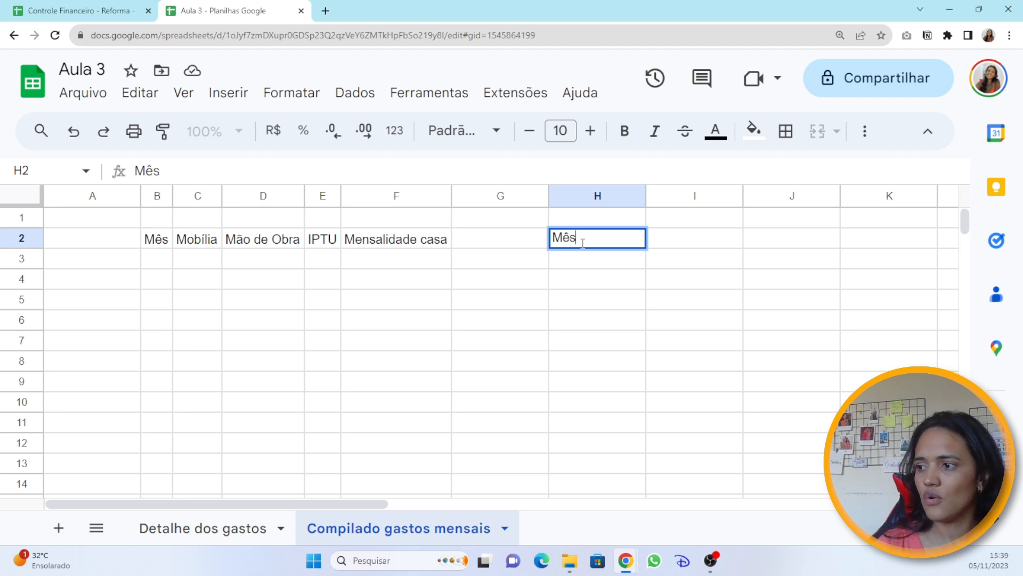
key(Tab)
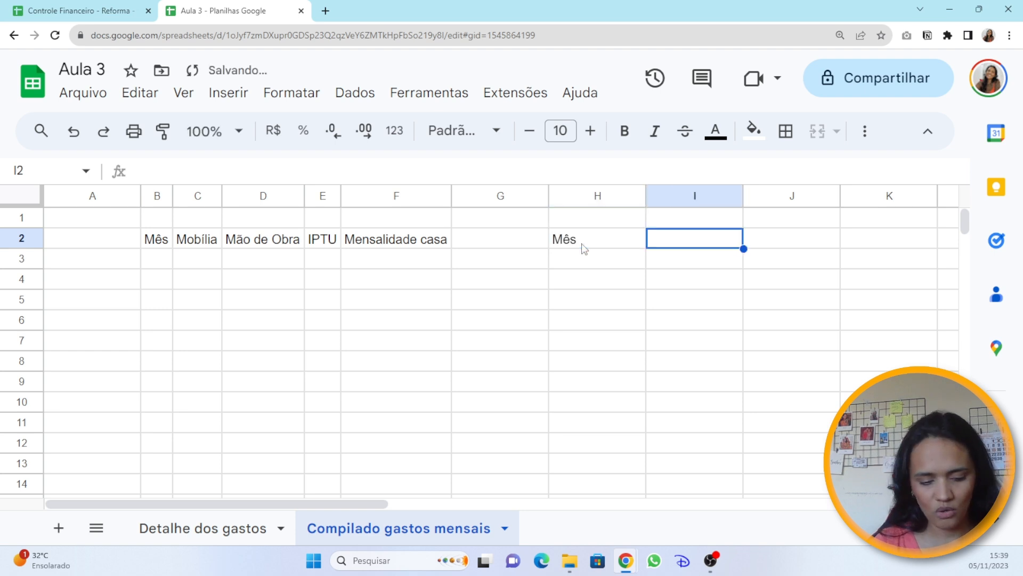
text(Dinheiro)
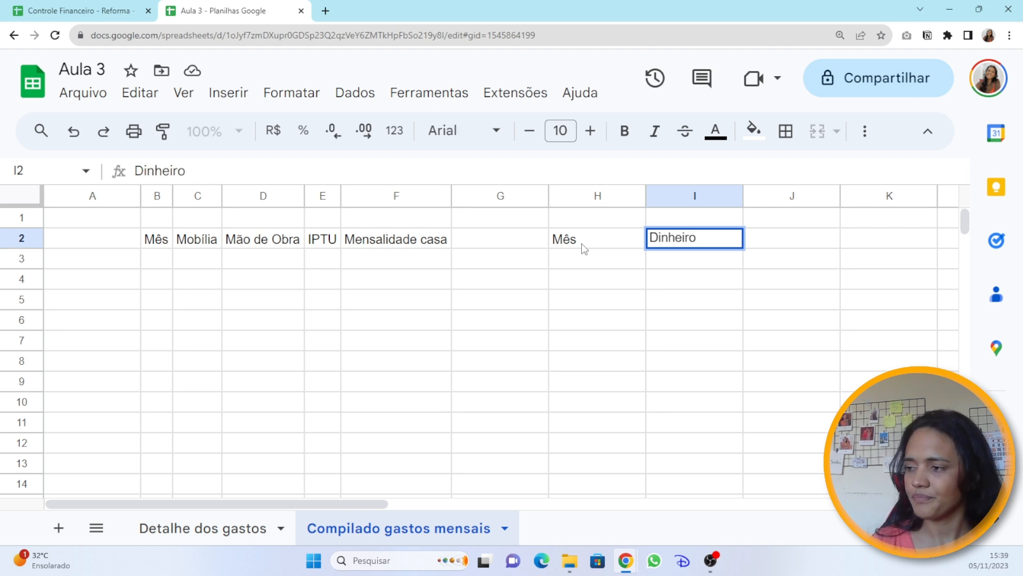
Add the account headers "Cartão Itaú" in J2 and "PIX Nubank" in K2.
key(Tab)
text(Cart)
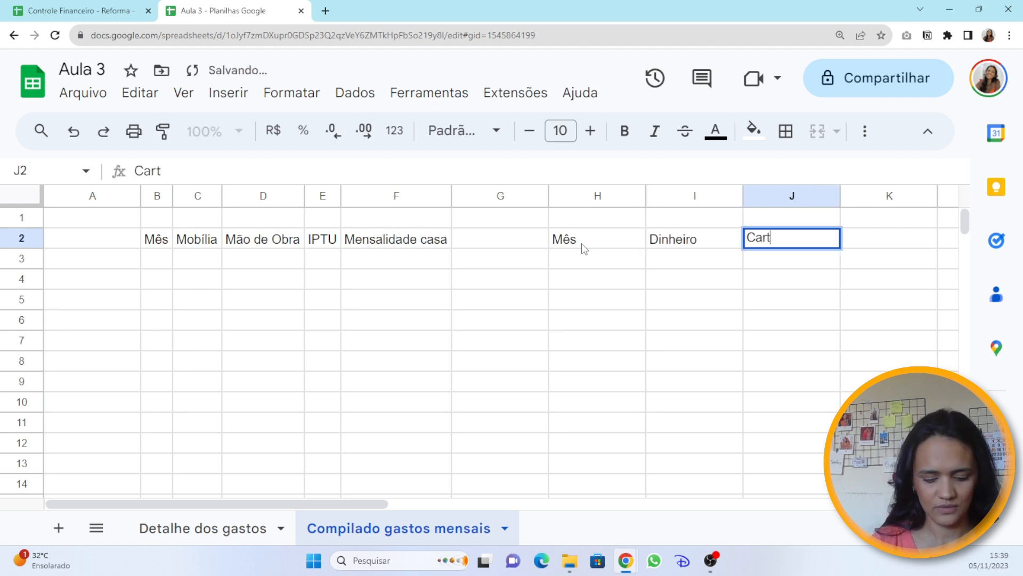
text(ã)
key(BackSpace)
text(ão )
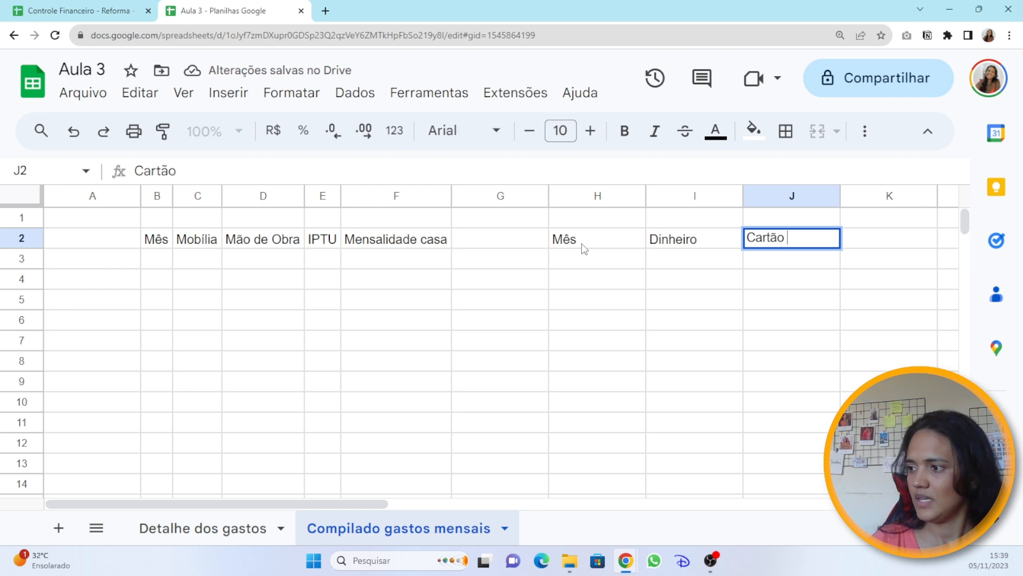
text(Itaú)
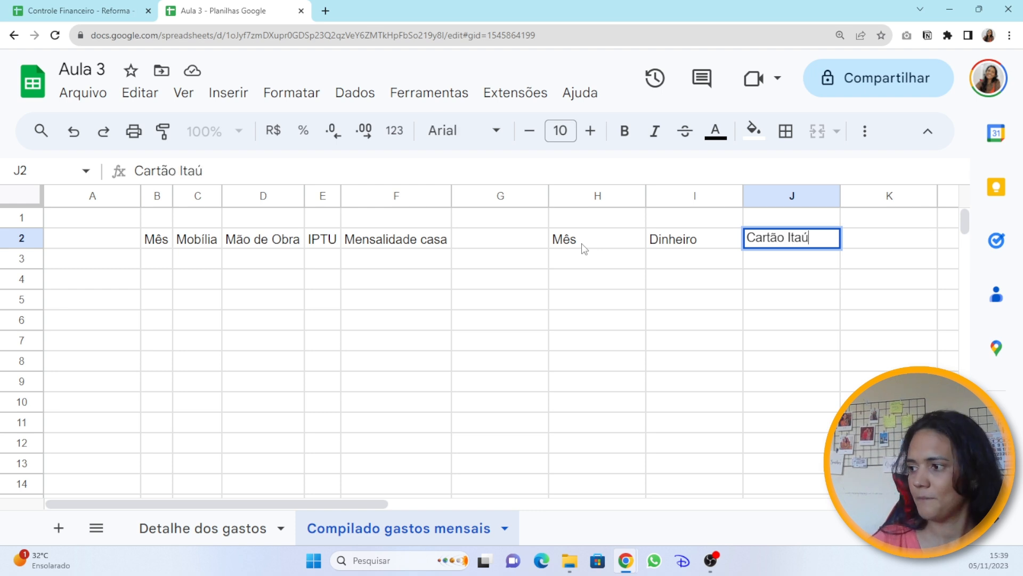
key(Tab)
text(PIX )
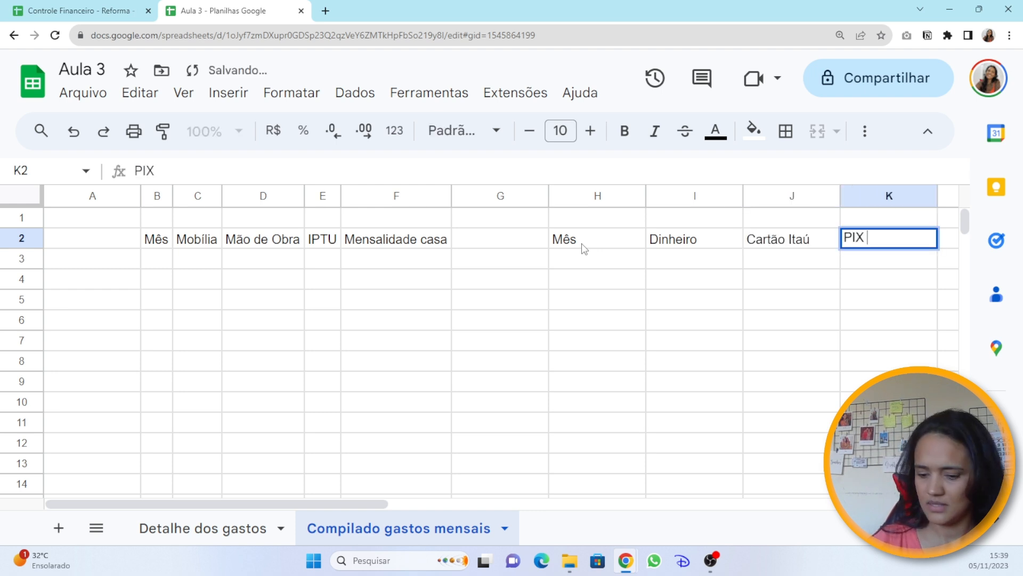
text(Nubank)
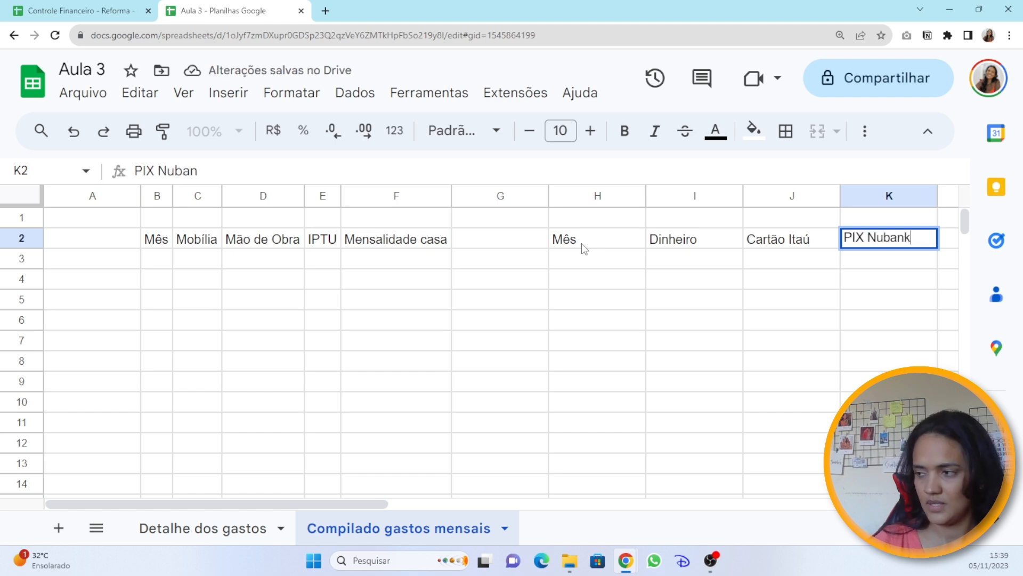
key(Return)
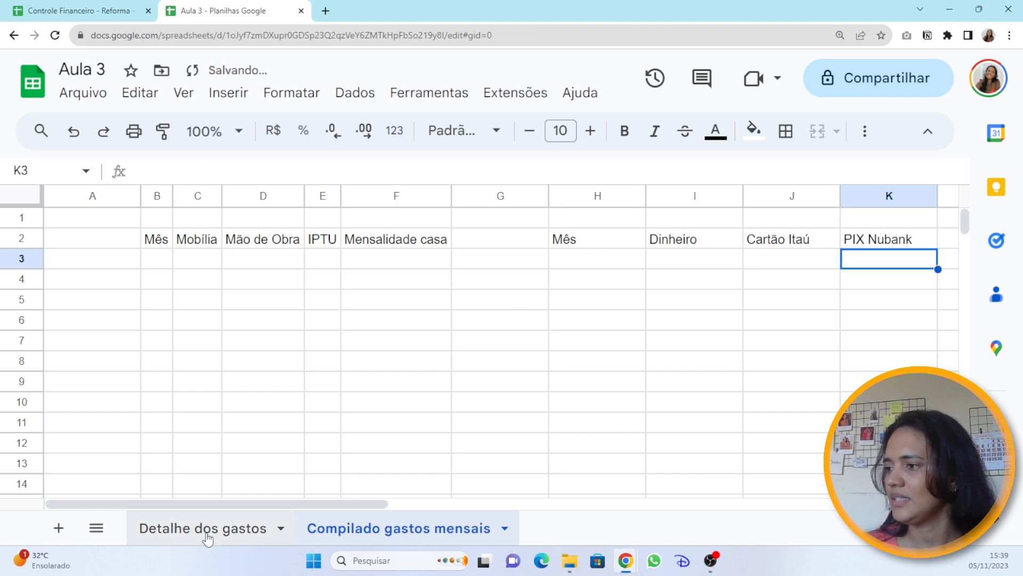
Check the account options available in the Conta column of Detalhe dos gastos and return to Compilado gastos mensais.
click(182, 532)
click(471, 261)
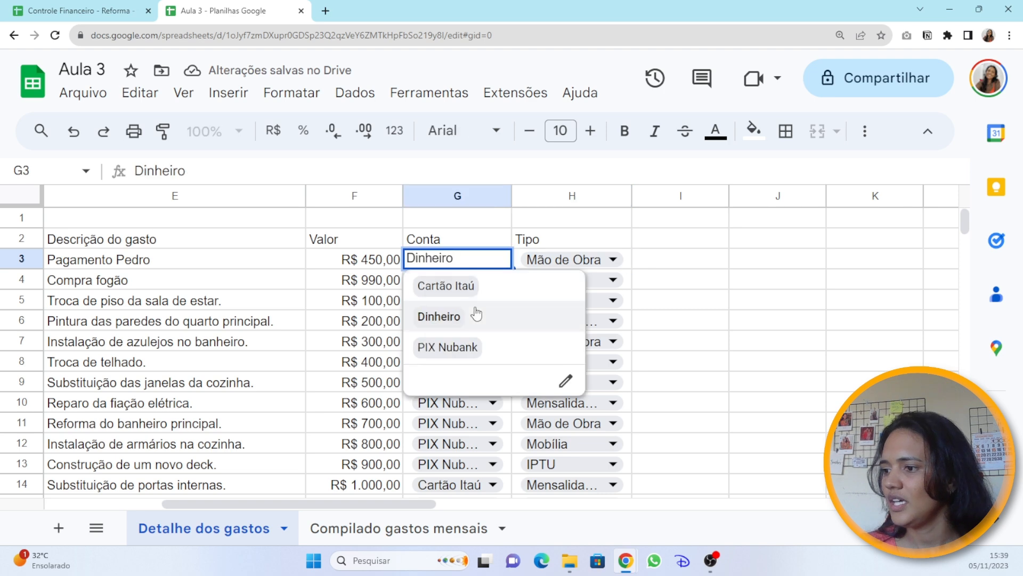
click(399, 527)
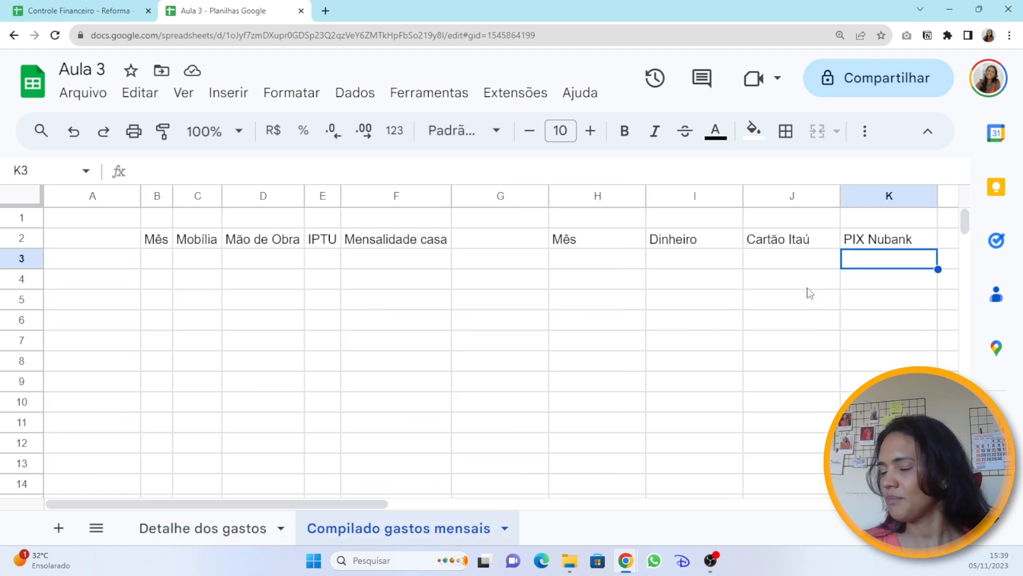
Auto-fit the widths of columns H to K to the account table's headers.
drag(598, 197, 867, 186)
double_click(612, 216)
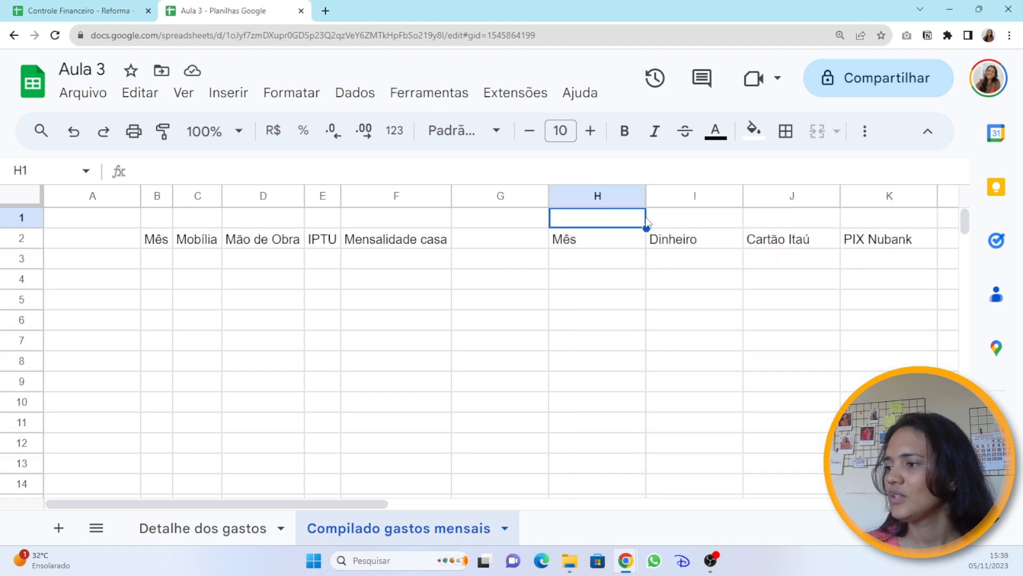
drag(612, 204, 885, 164)
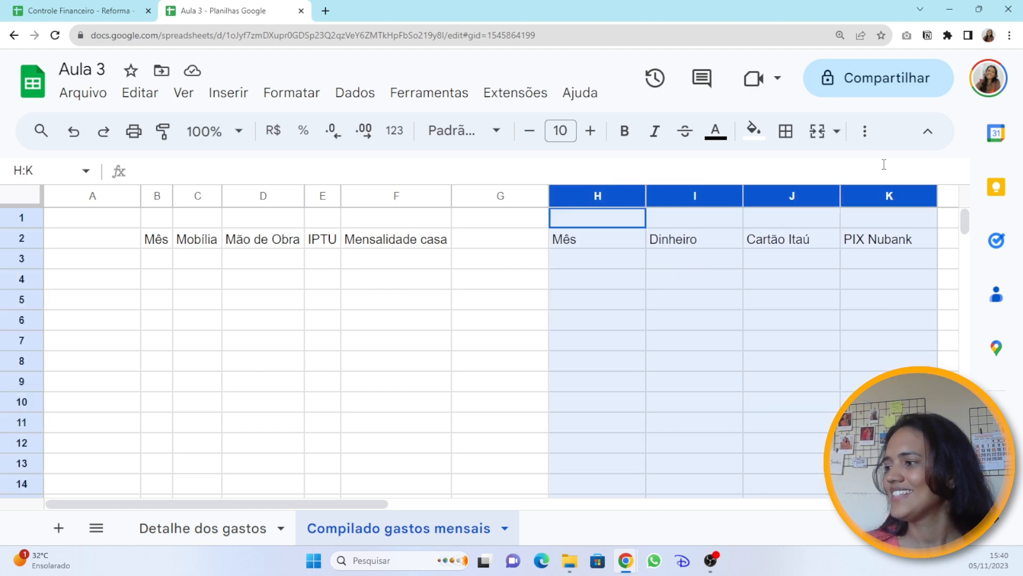
double_click(646, 197)
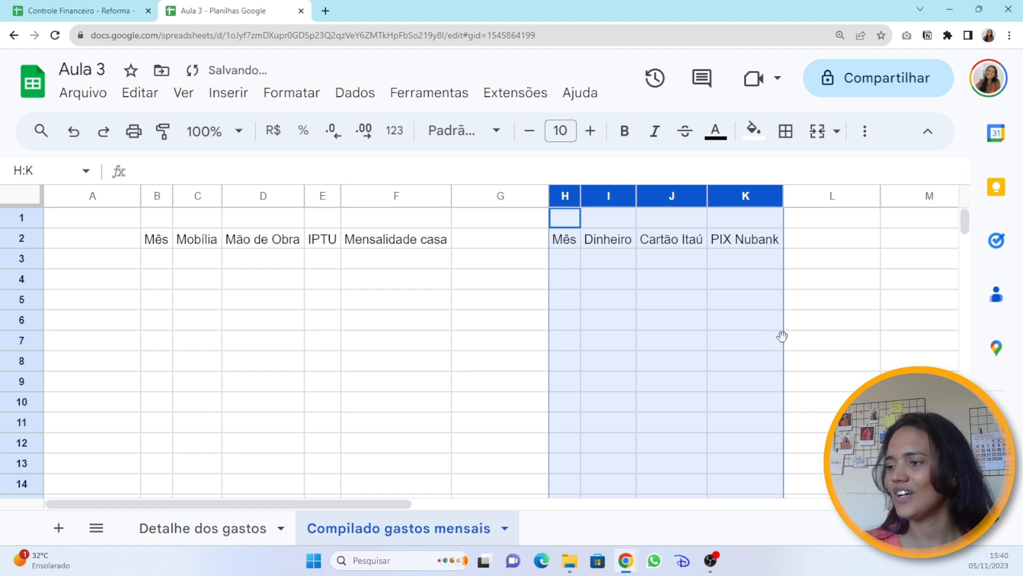
Link B3 to the Janeiro cell N2 of Detalhe dos gastos and fill the formula down through B14.
click(526, 329)
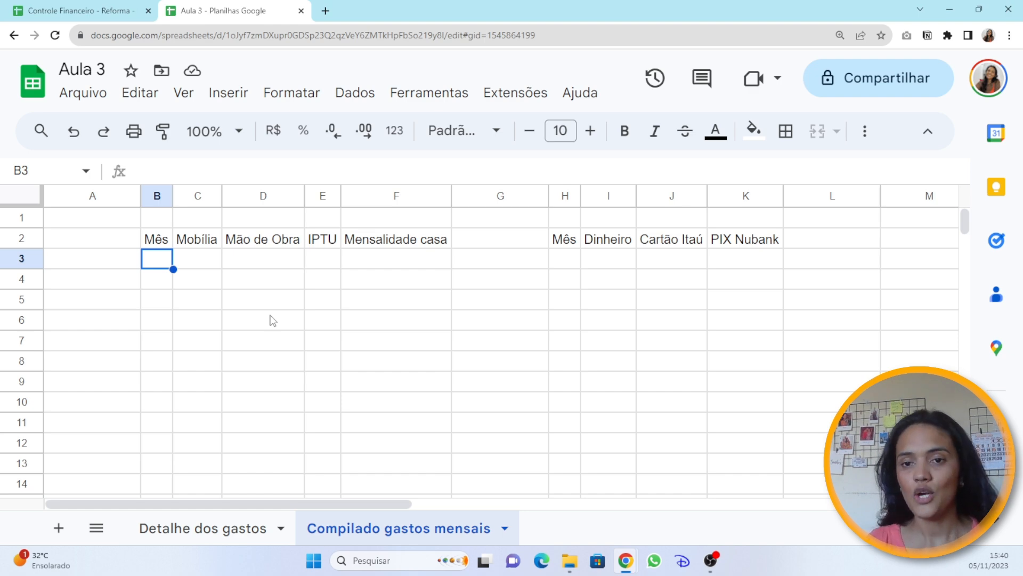
text(=)
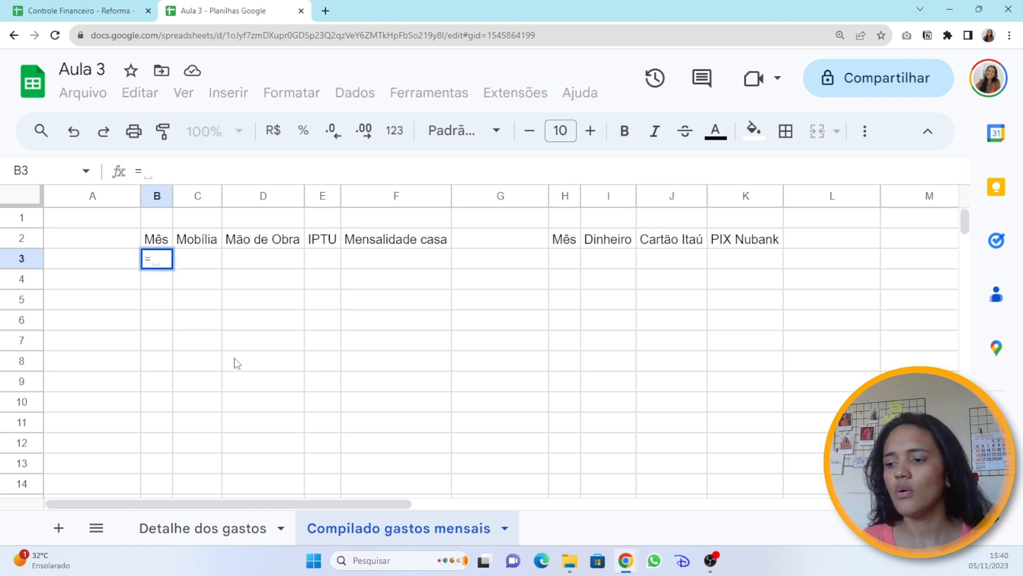
click(229, 539)
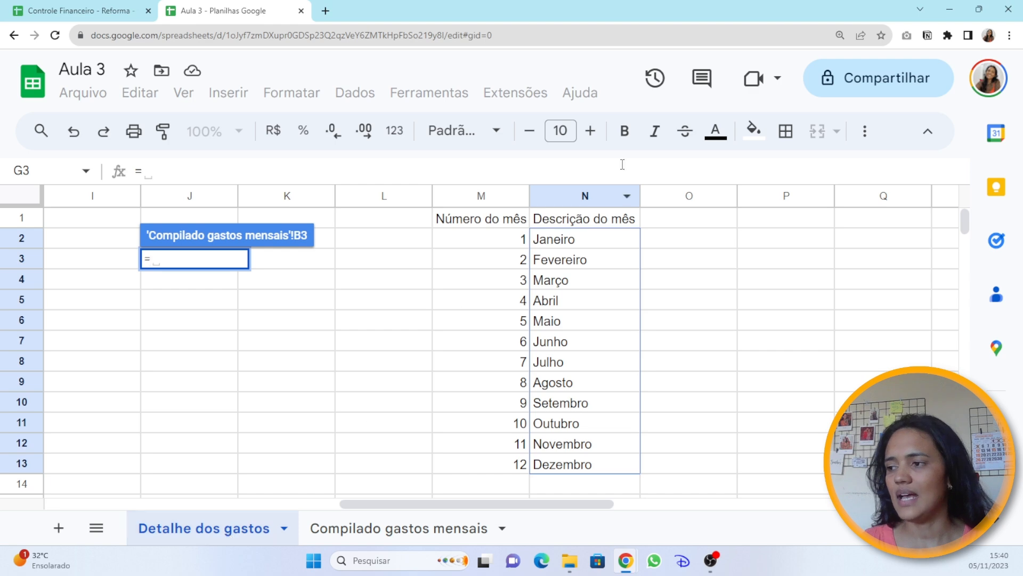
click(574, 247)
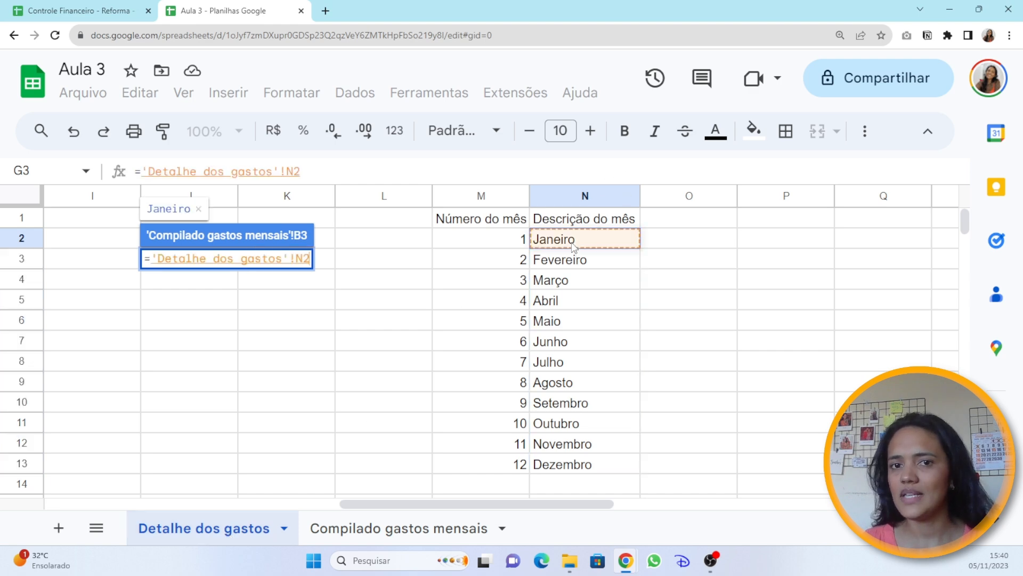
key(Return)
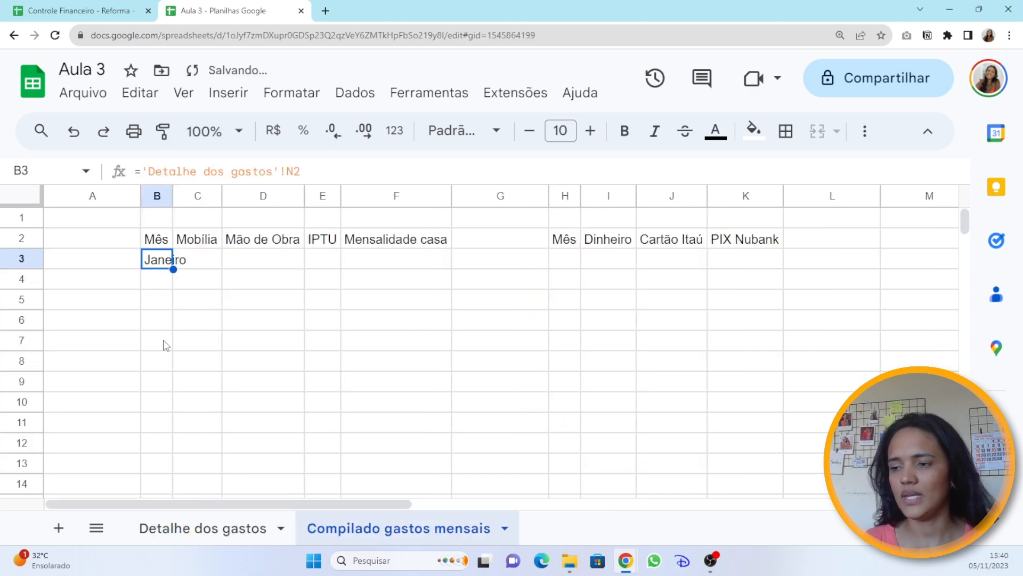
drag(173, 269, 153, 477)
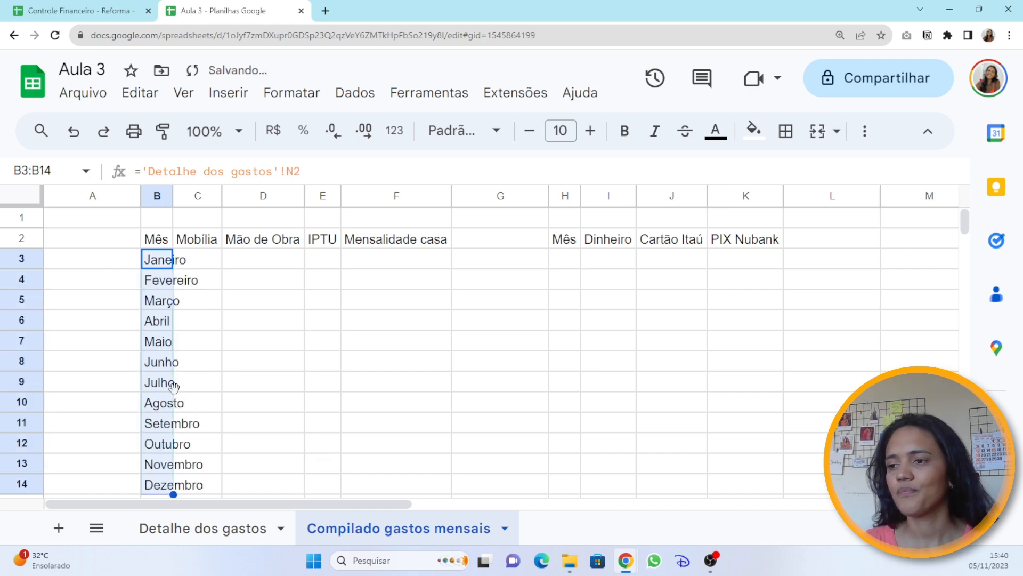
Auto-fit the width of column B to the month names.
click(204, 328)
drag(155, 259, 158, 489)
click(233, 408)
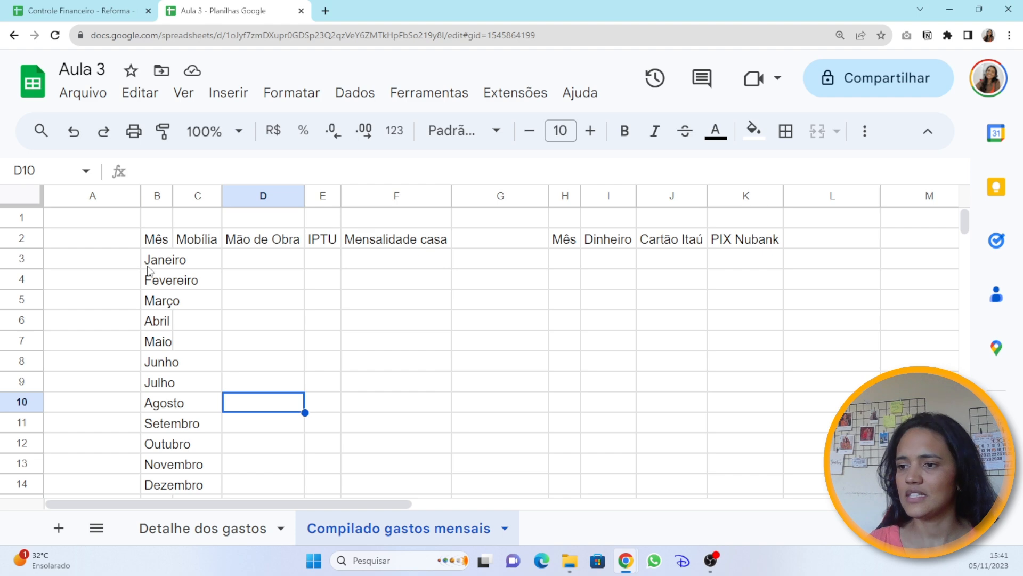
double_click(173, 195)
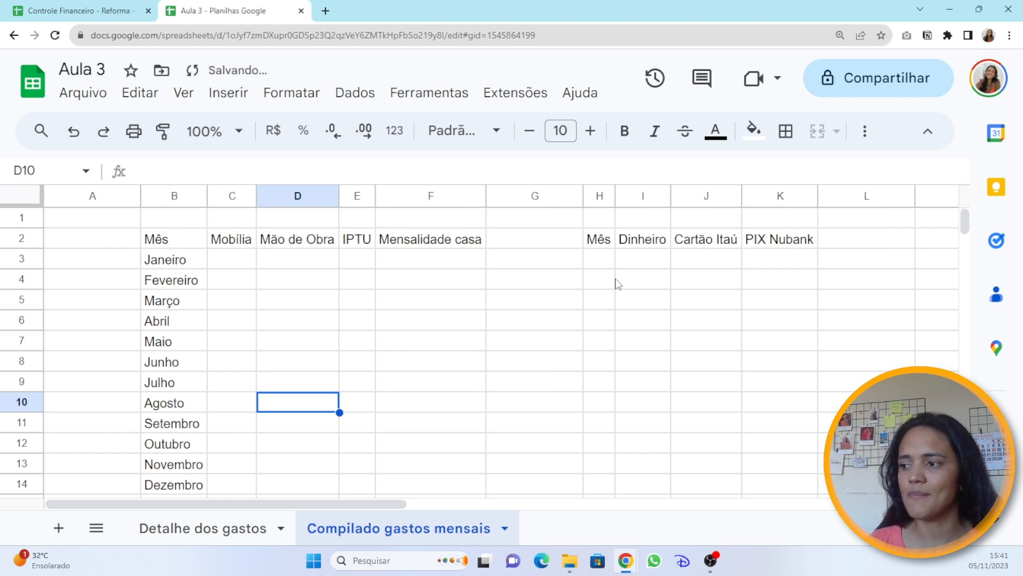
Link H3 to N2 of Detalhe dos gastos, fill it down through H14, and auto-fit column H.
click(604, 264)
text(=)
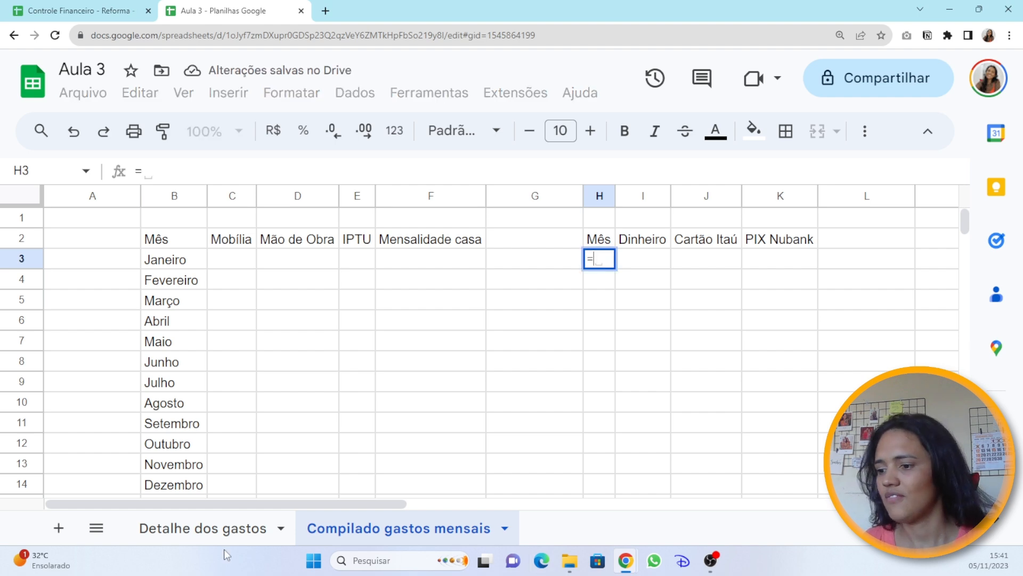
click(190, 543)
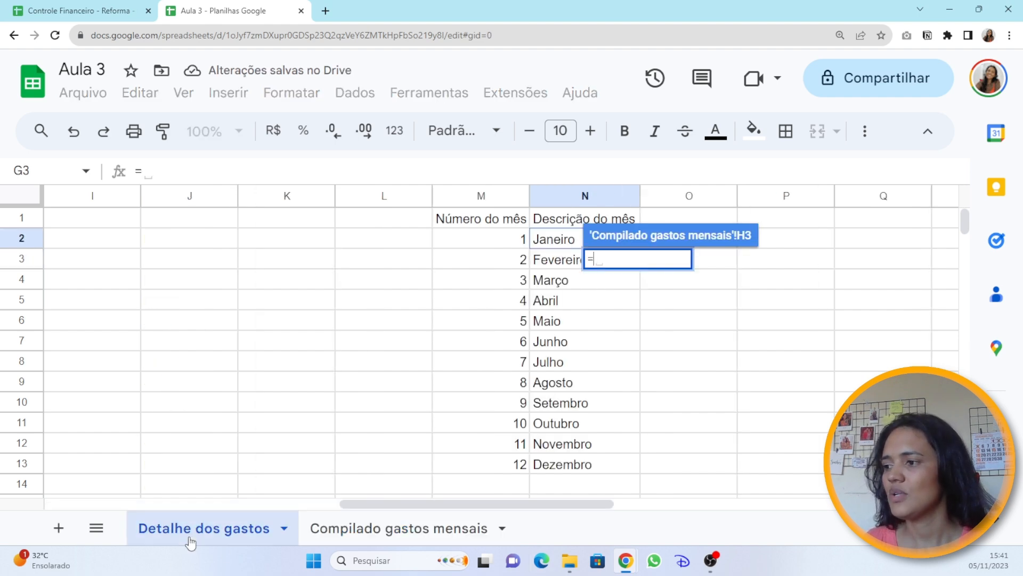
click(551, 240)
key(Return)
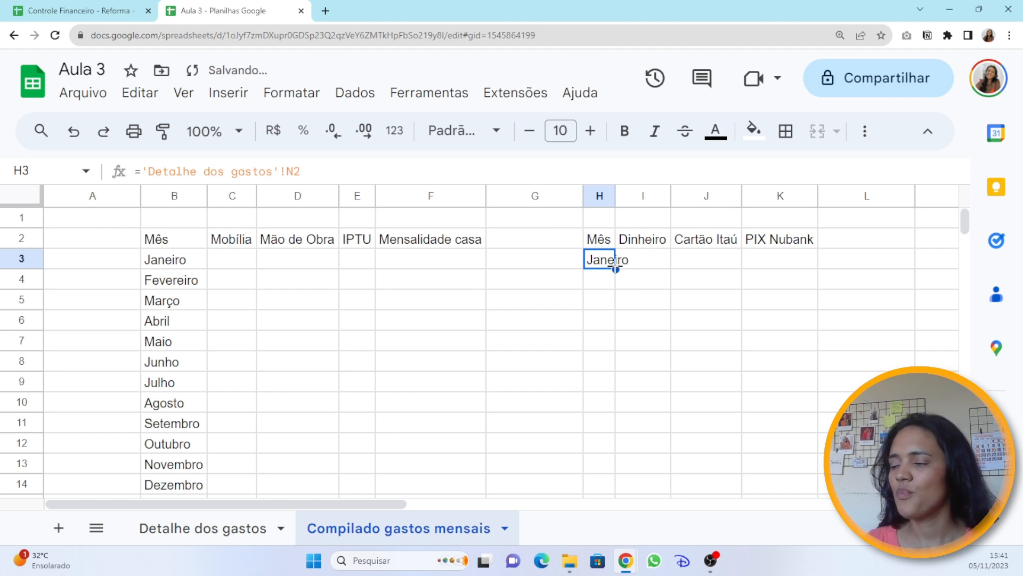
drag(616, 270, 568, 495)
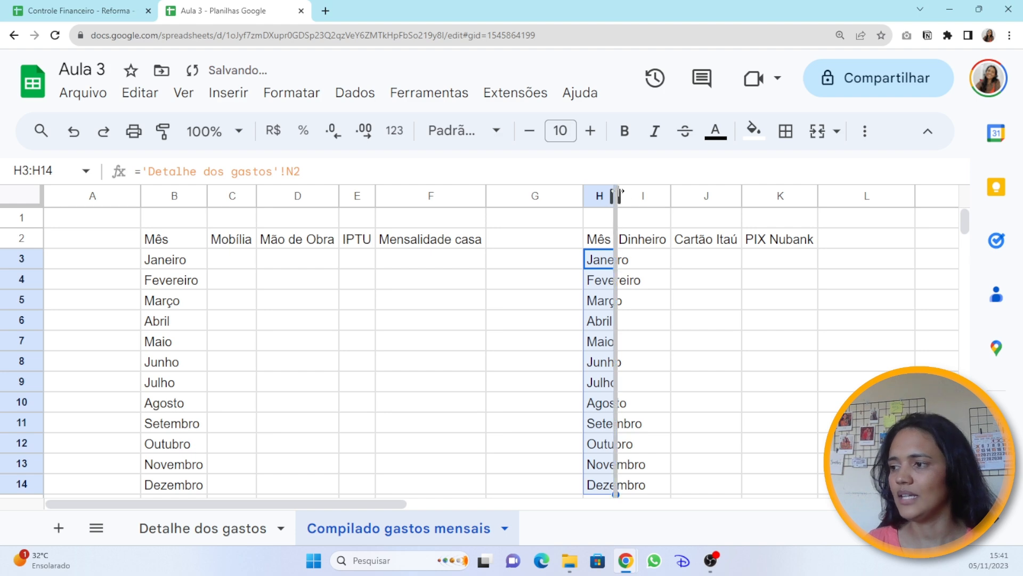
double_click(616, 194)
click(693, 320)
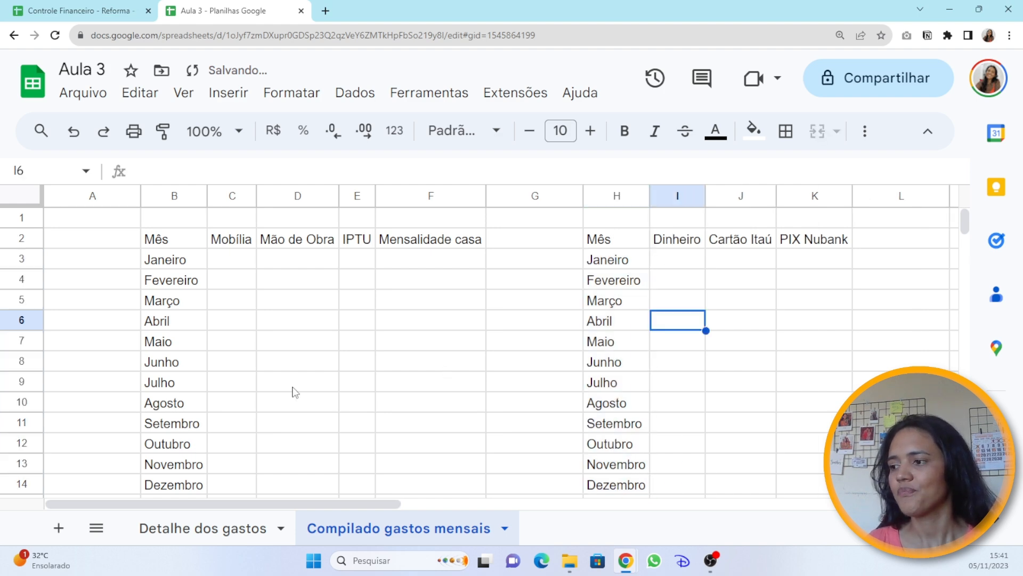
Merge cells B1:F1 above the expense-type table and enter the title "Tabela gastos por tipo".
click(163, 238)
drag(161, 218, 400, 217)
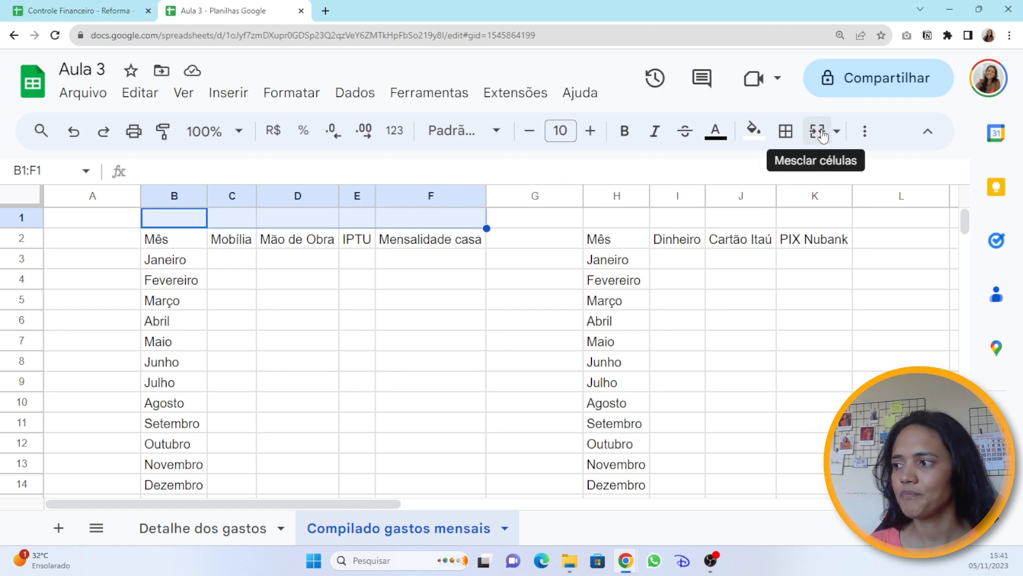
click(818, 131)
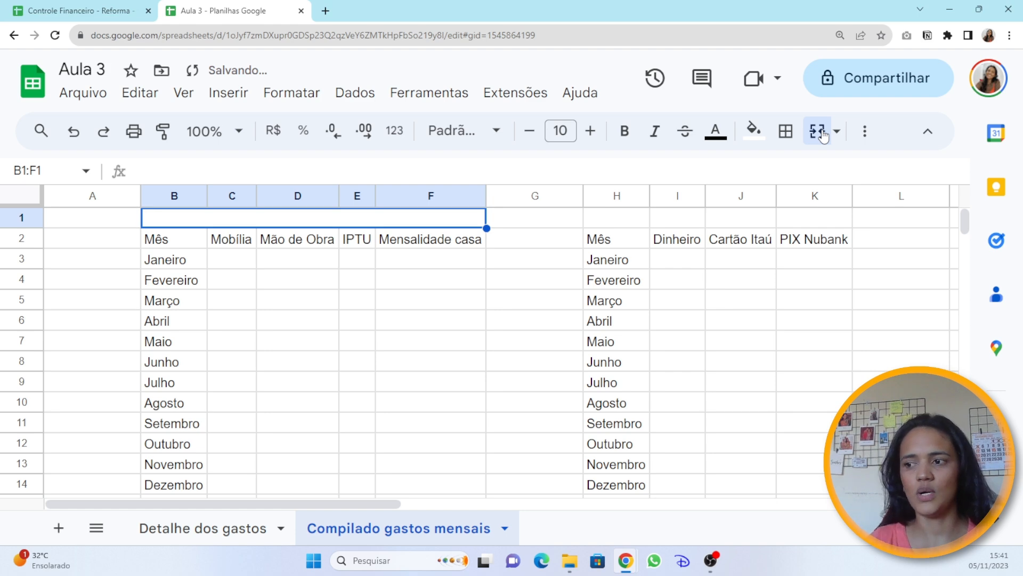
double_click(224, 223)
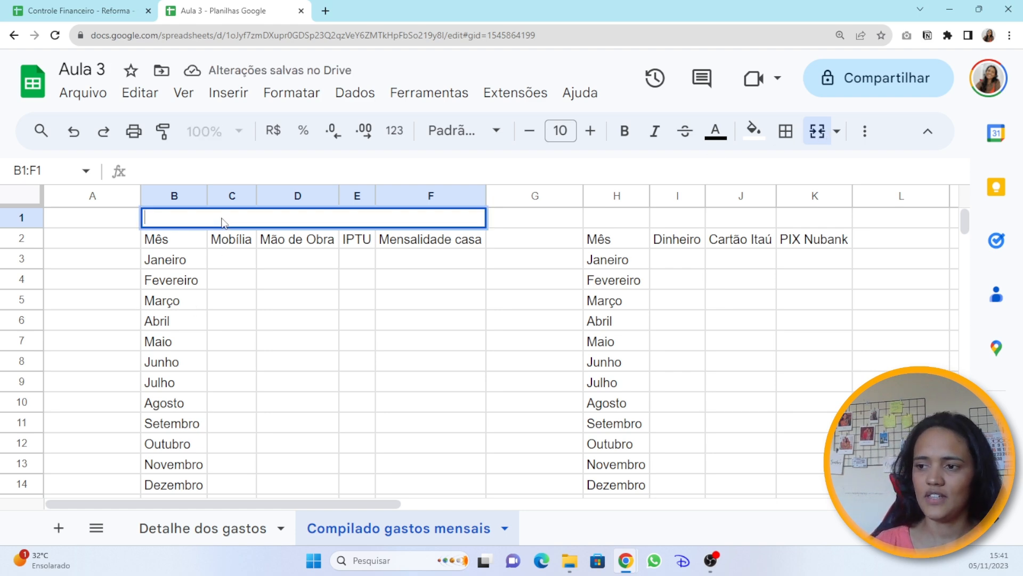
text(Tabel)
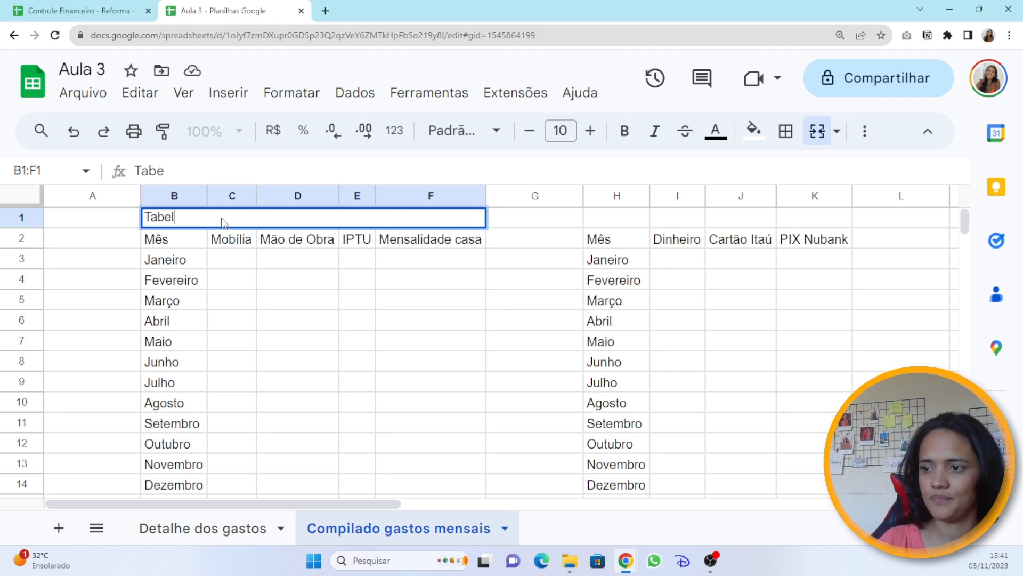
text(a gastos po)
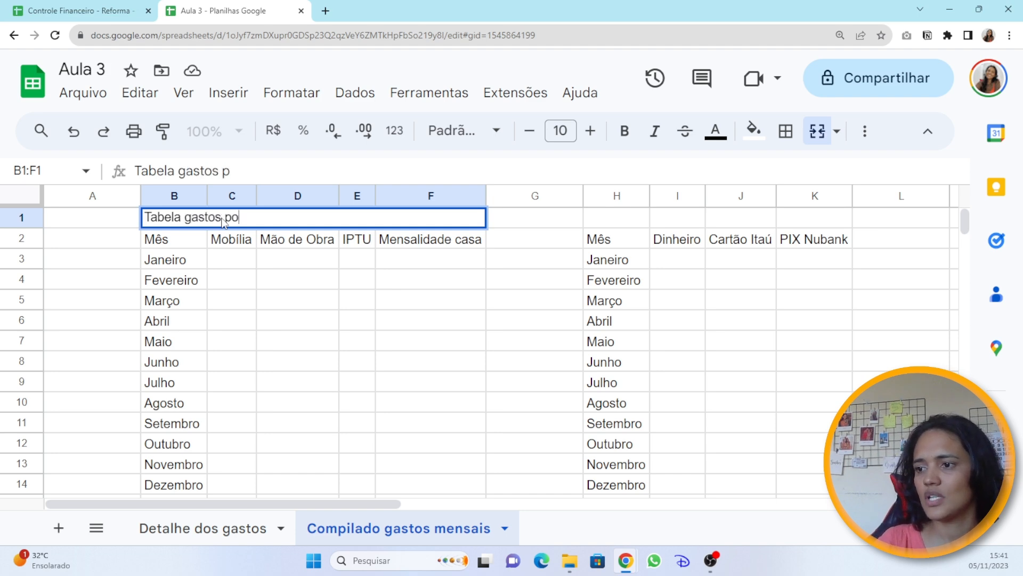
text(r tipo)
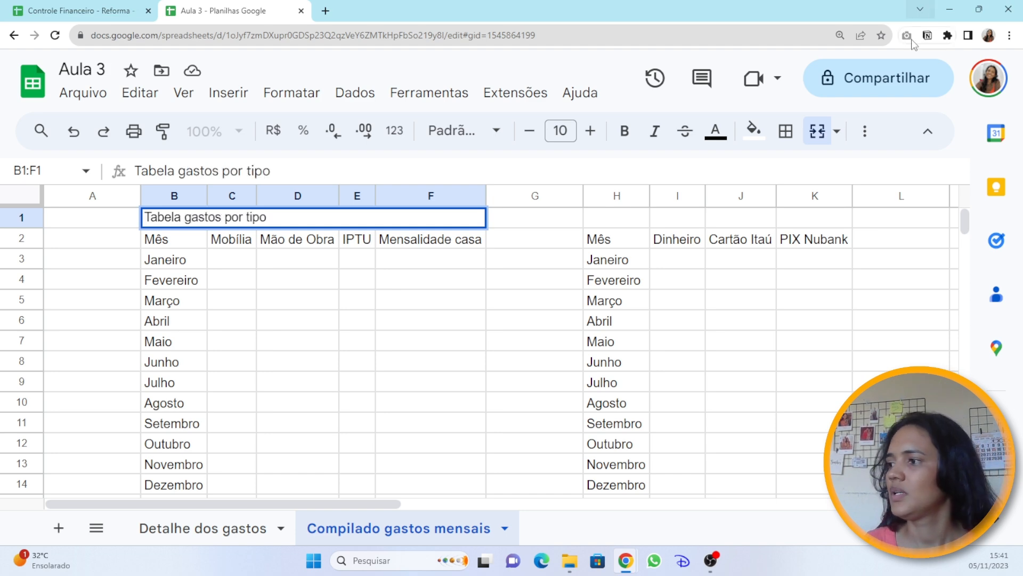
Center the title "Tabela gastos por tipo" horizontally in its merged cell.
click(864, 131)
click(541, 169)
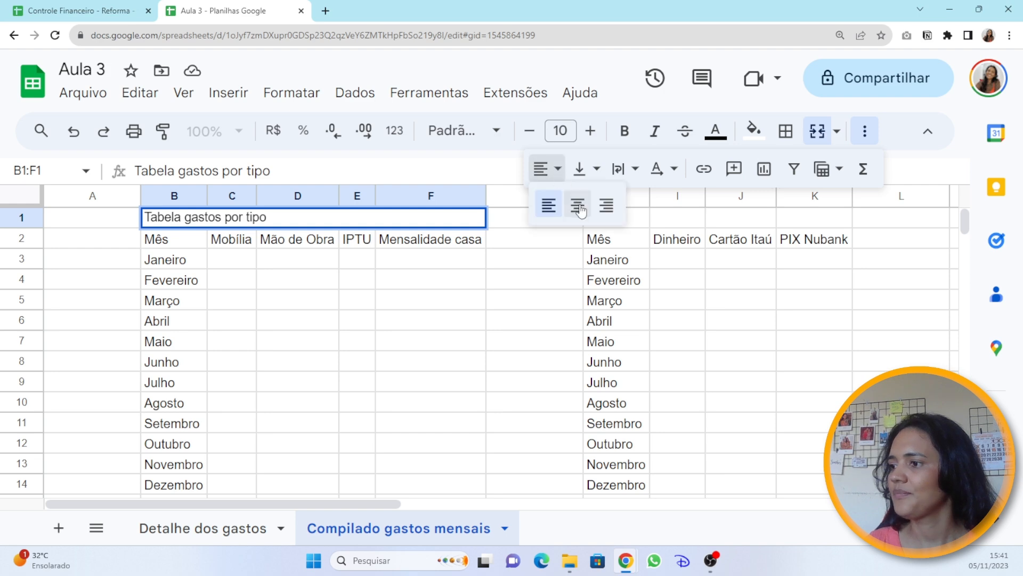
click(577, 205)
click(697, 300)
Merge cells H1:K1 above the account table and enter the title "Tabela gastos por conta".
click(624, 218)
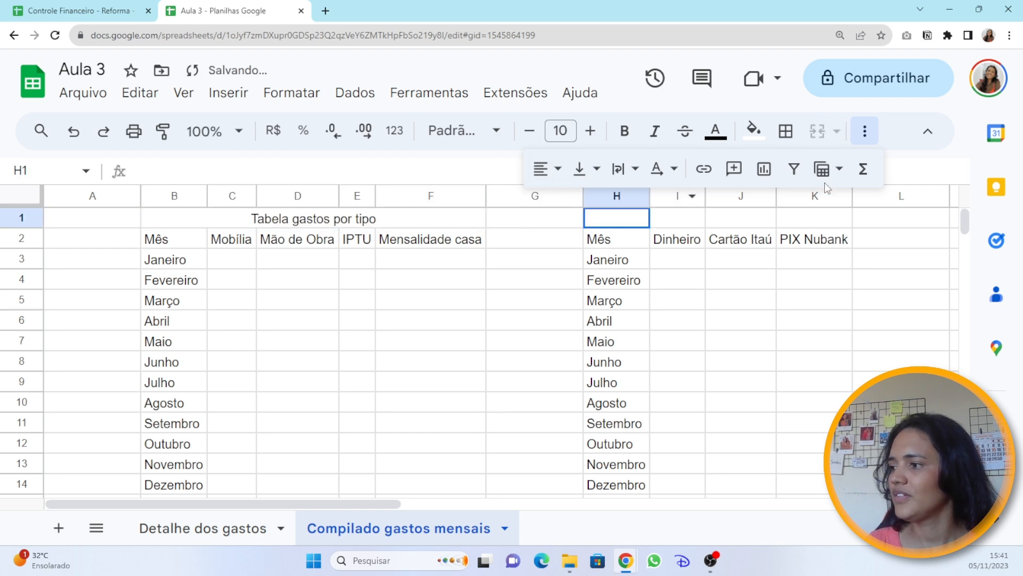
shift+click(837, 213)
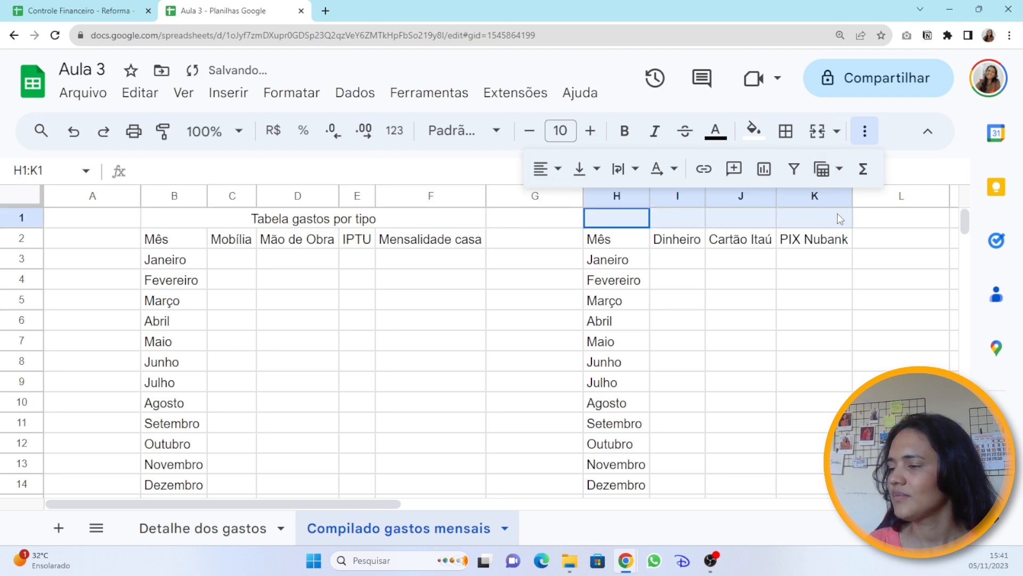
click(817, 131)
double_click(763, 218)
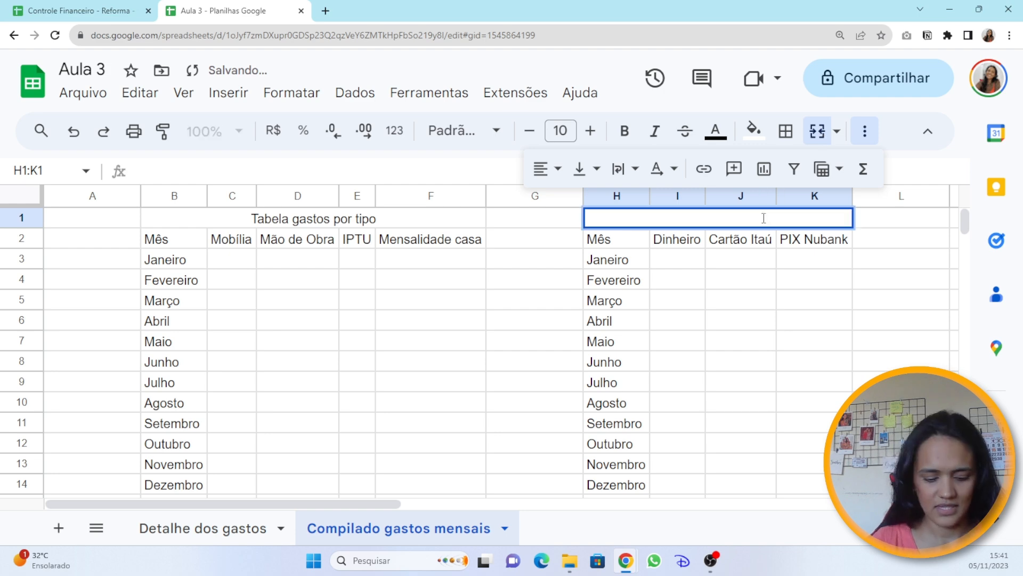
text(Tabela gas)
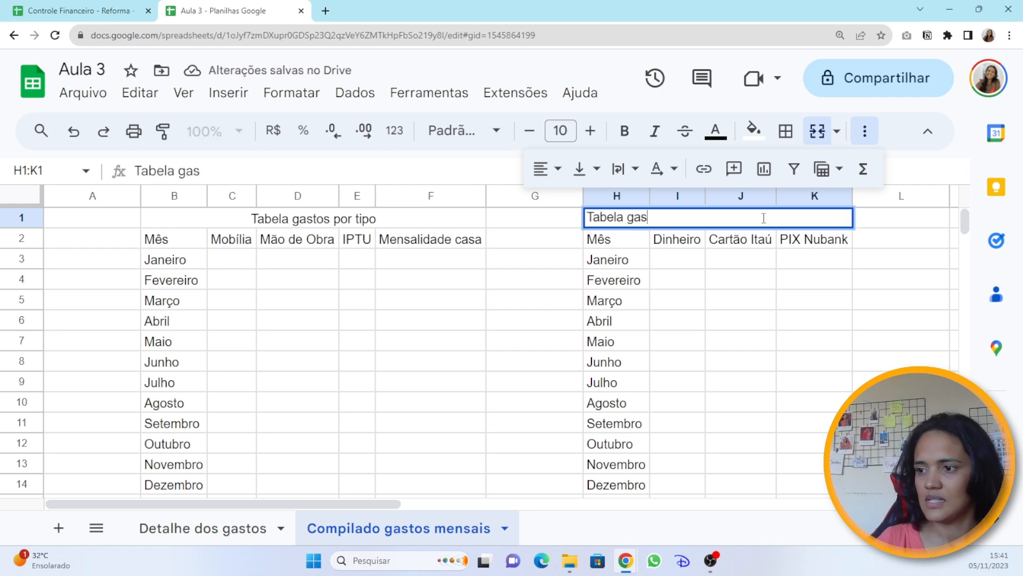
text(tos por conta)
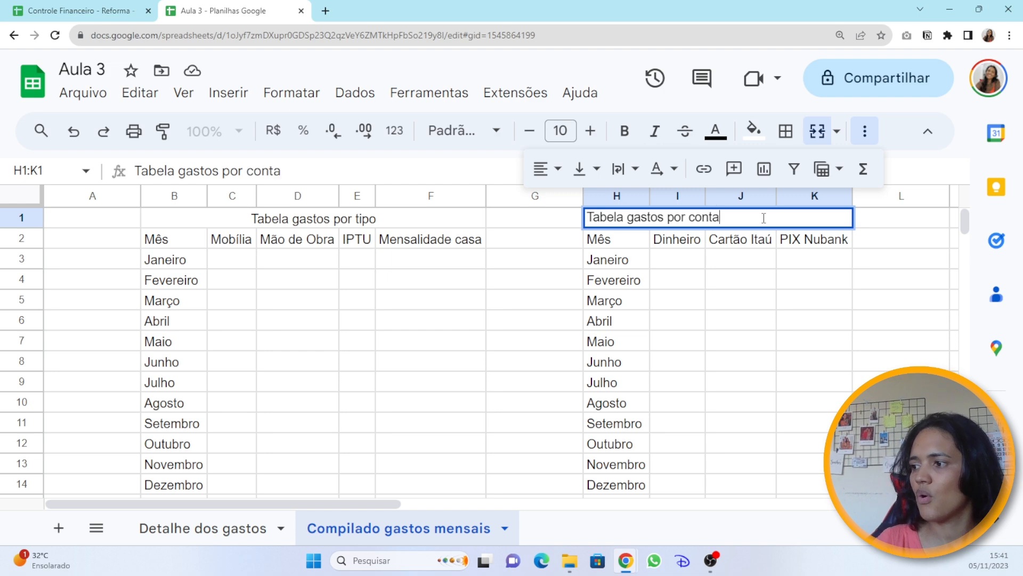
Center the title "Tabela gastos por conta" horizontally in its merged cell.
click(548, 169)
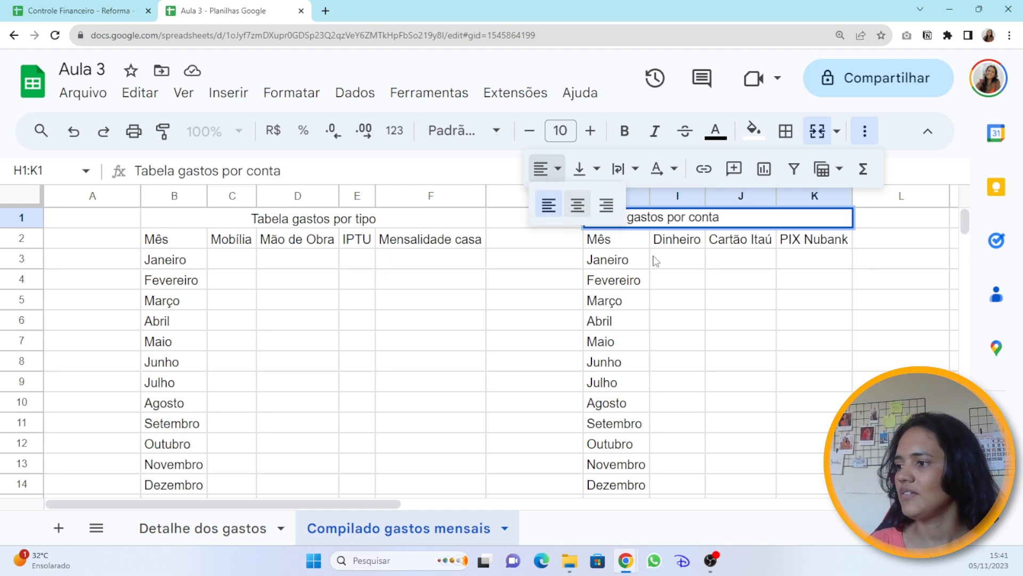
click(577, 204)
click(732, 302)
click(864, 132)
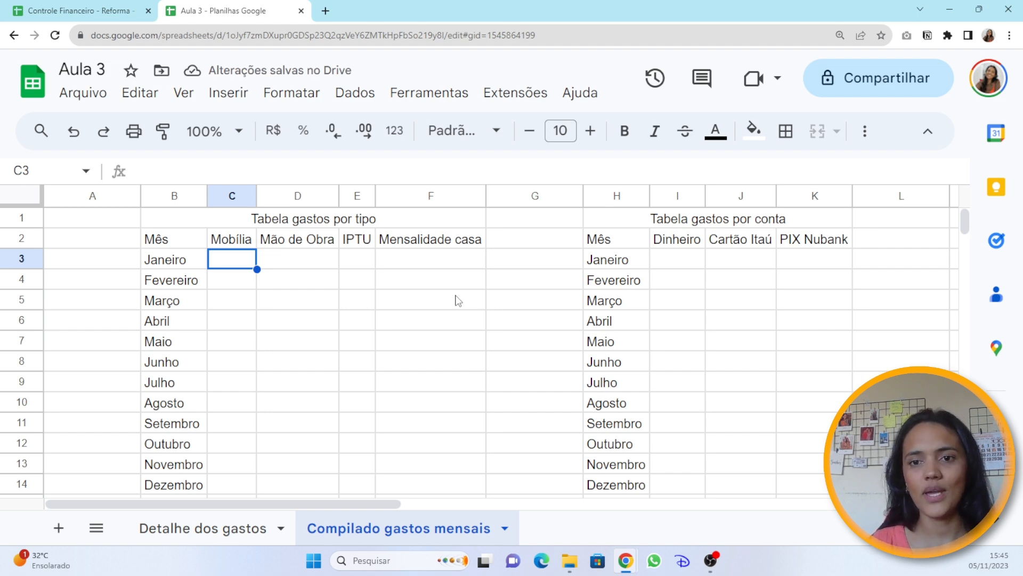
Start a SOMASES formula in C3 using the Valor column F:F of Detalhe dos gastos as the sum range.
text(=)
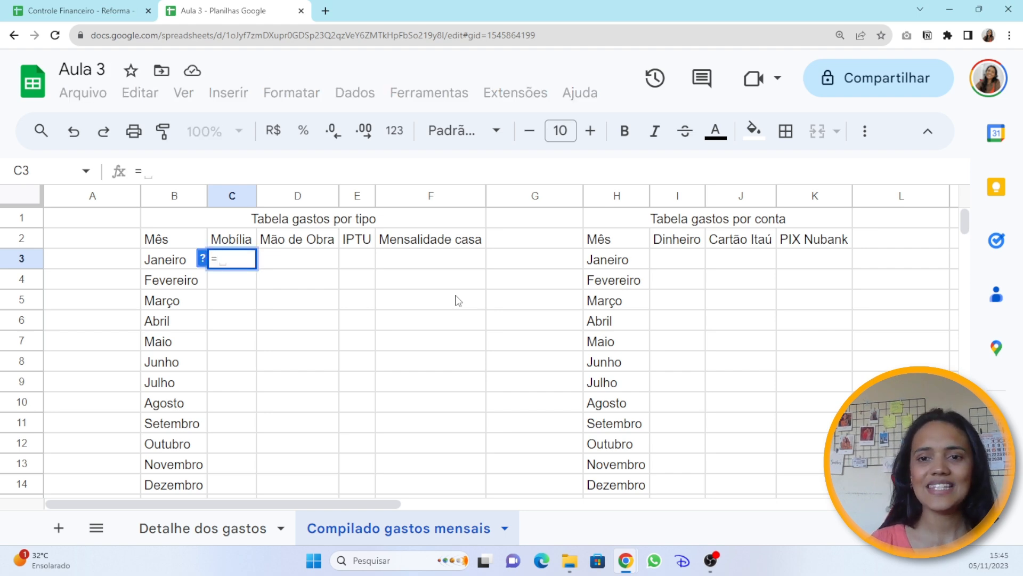
text(soma)
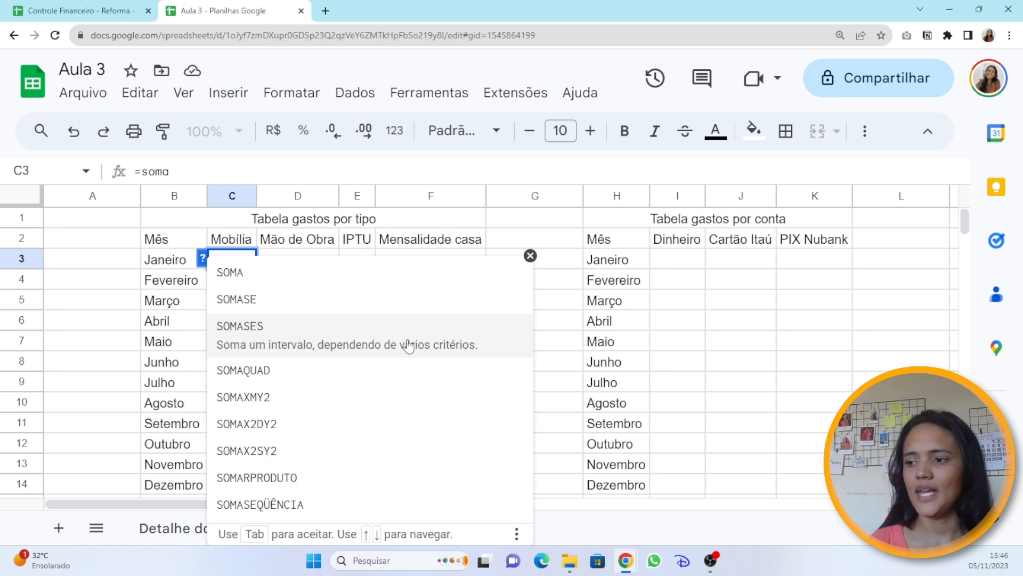
click(409, 346)
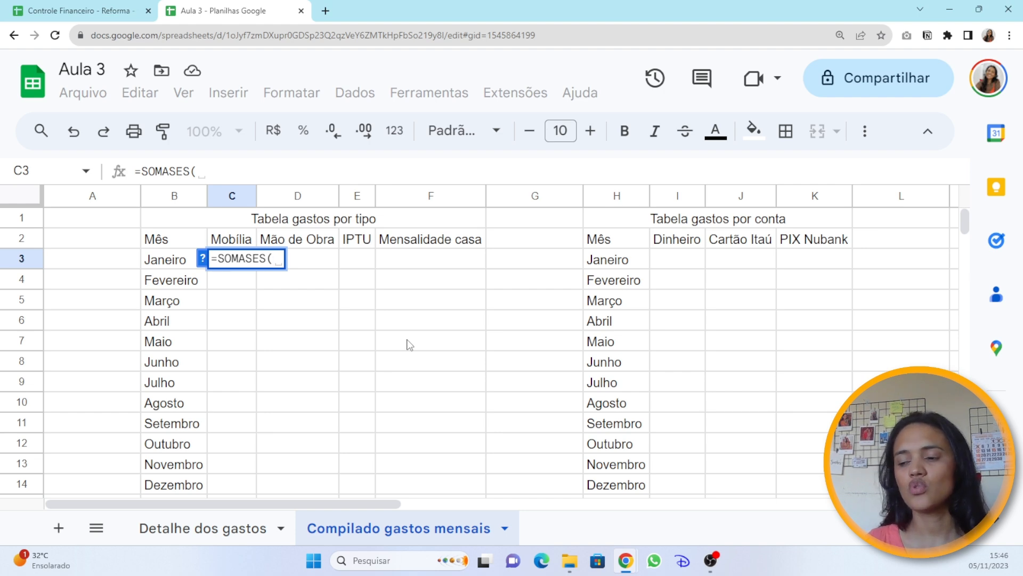
click(210, 530)
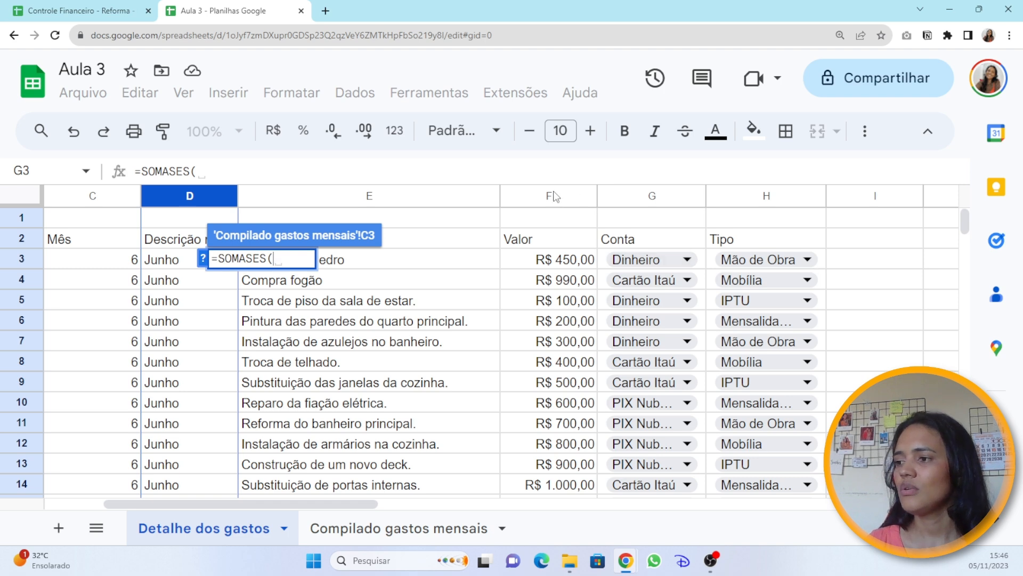
click(556, 201)
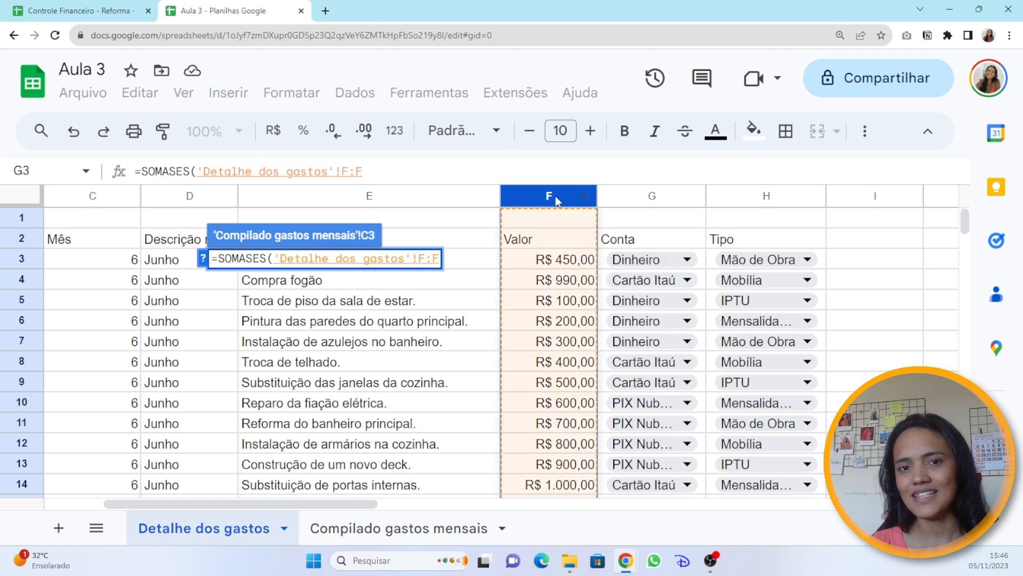
text(;)
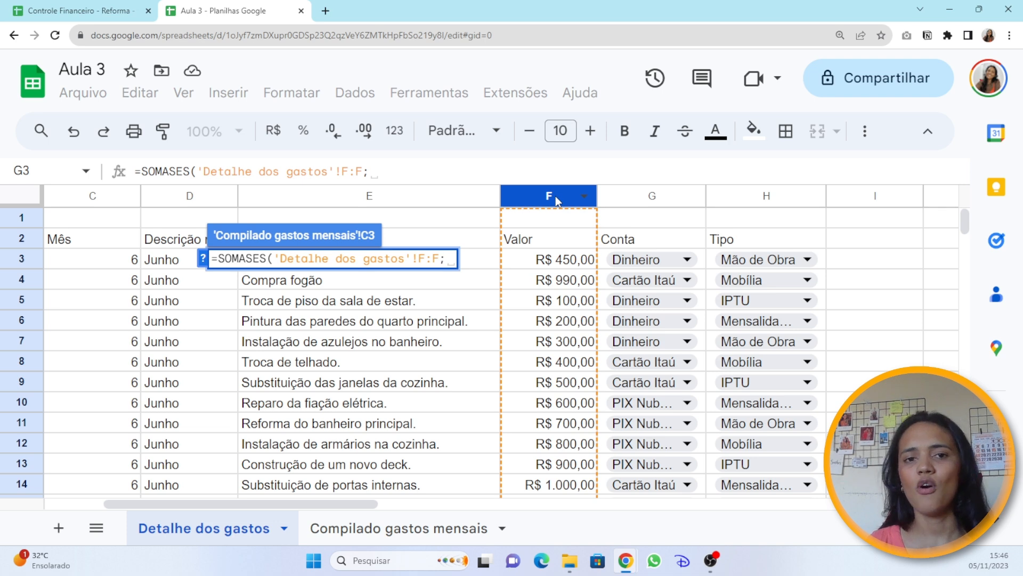
Add the month criterion to the C3 formula, matching column D:D of Detalhe dos gastos against B3.
click(202, 201)
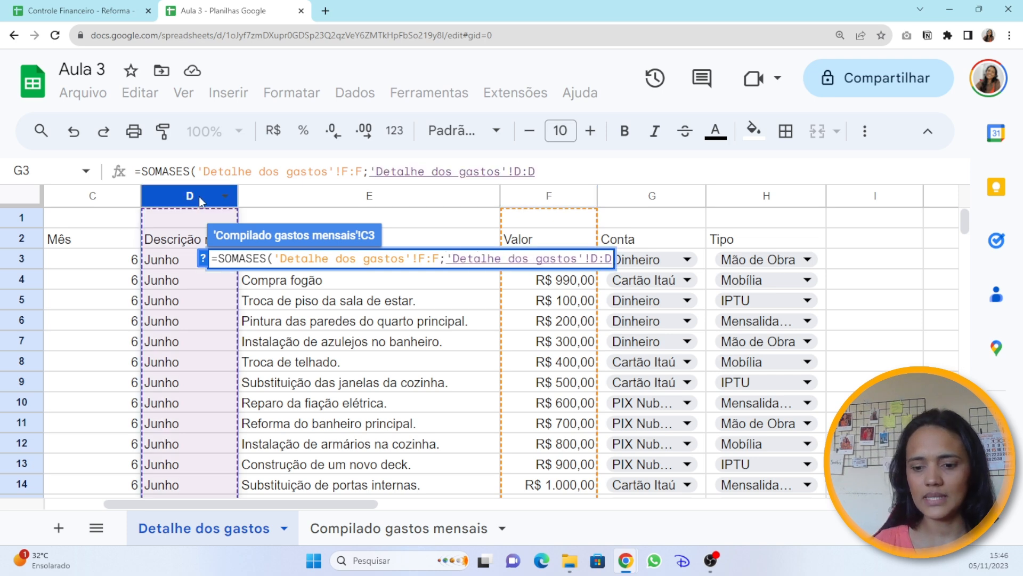
text(;)
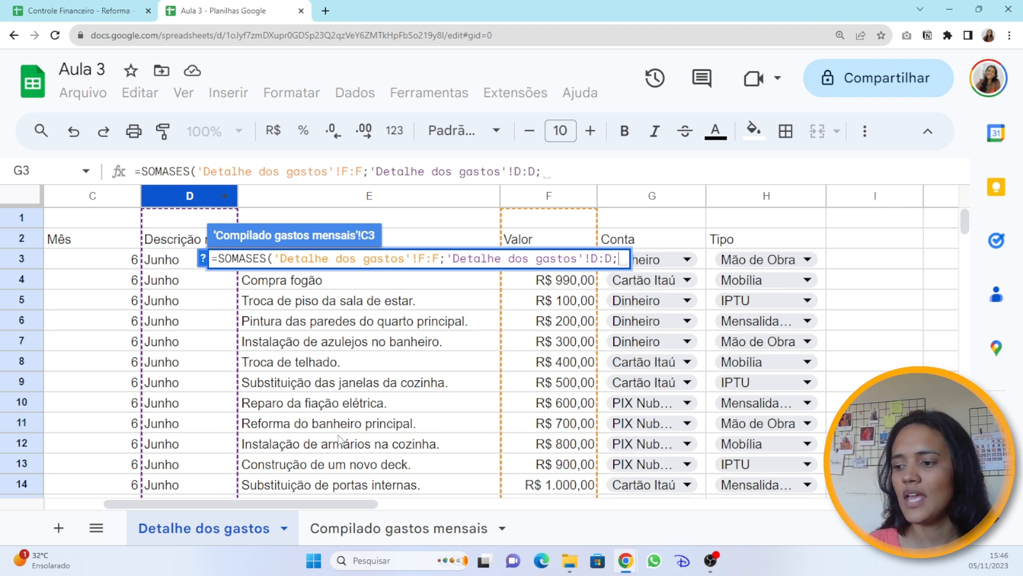
click(402, 537)
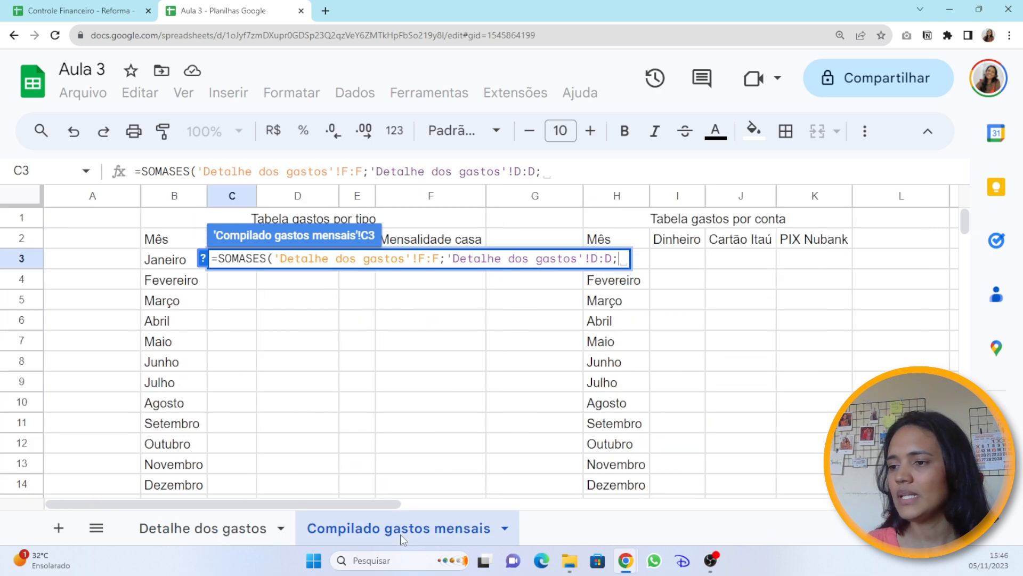
click(162, 265)
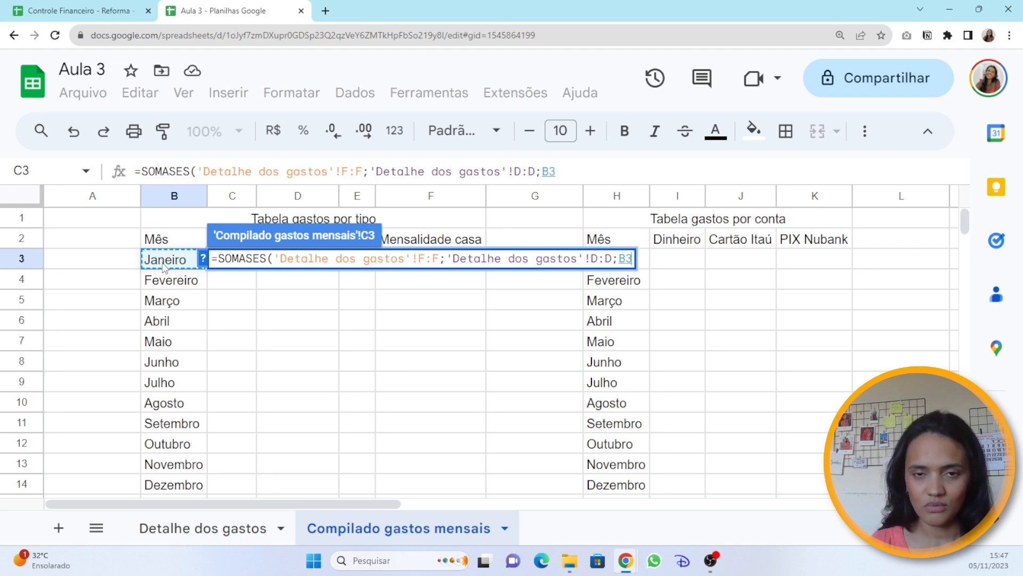
text(;)
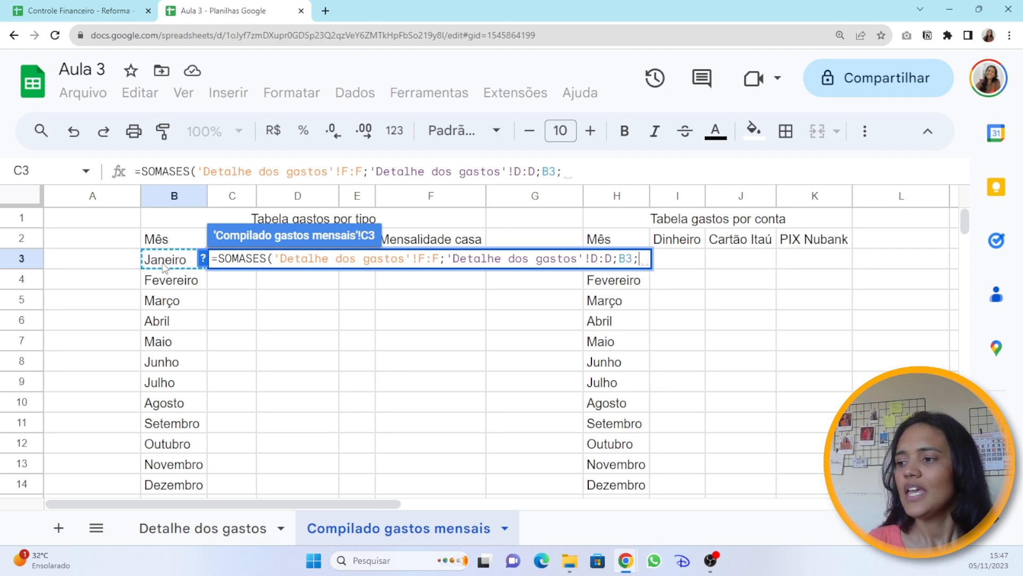
Complete the C3 formula with the expense-type criterion, matching column H:H of Detalhe dos gastos against C2.
click(186, 530)
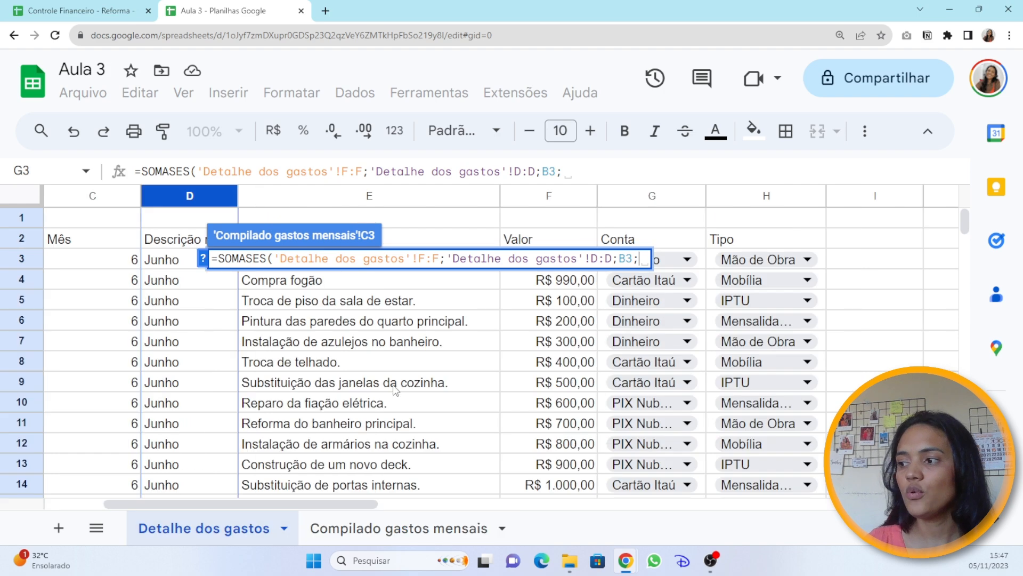
click(759, 197)
text(;)
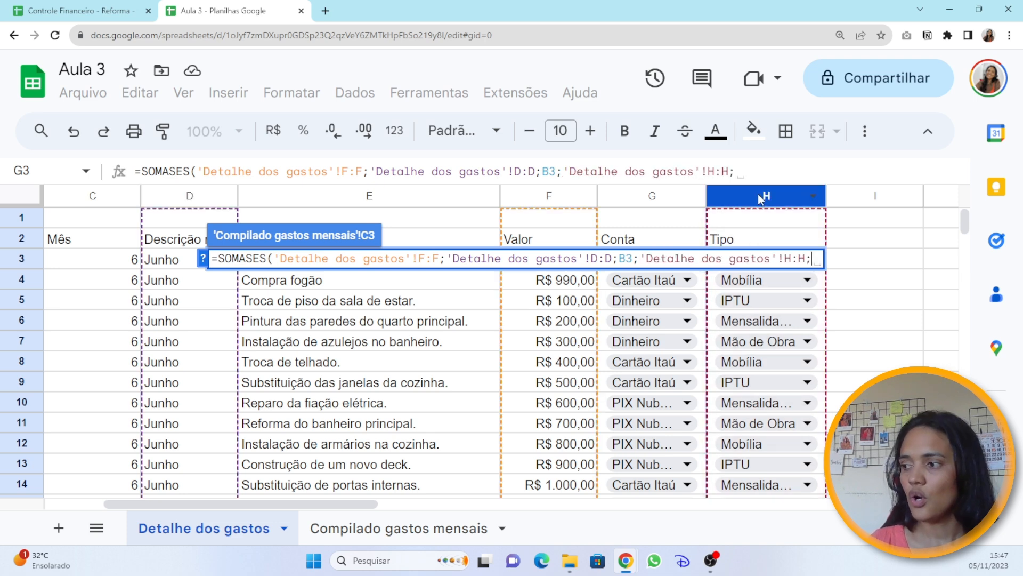
click(378, 535)
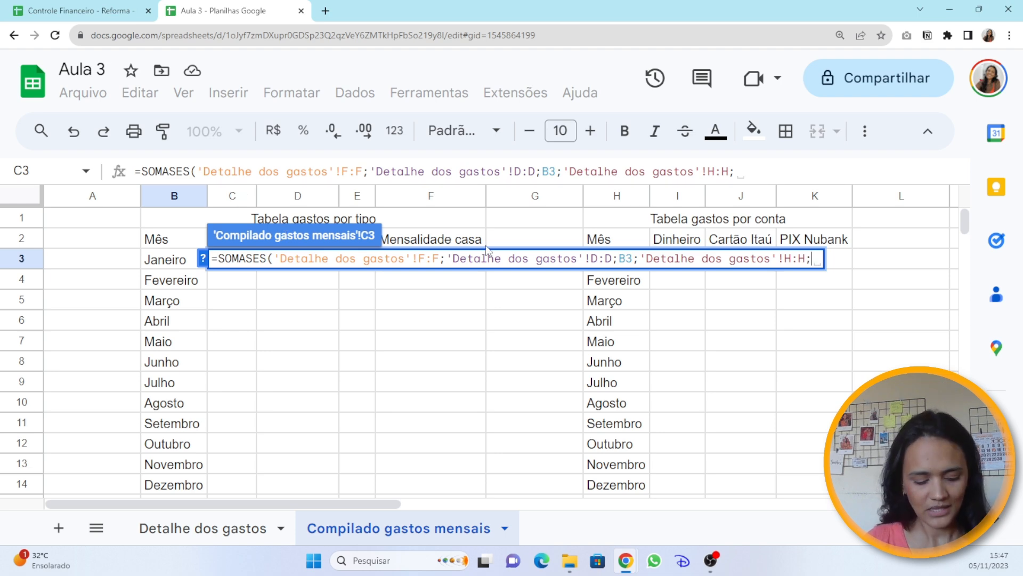
text(C2)
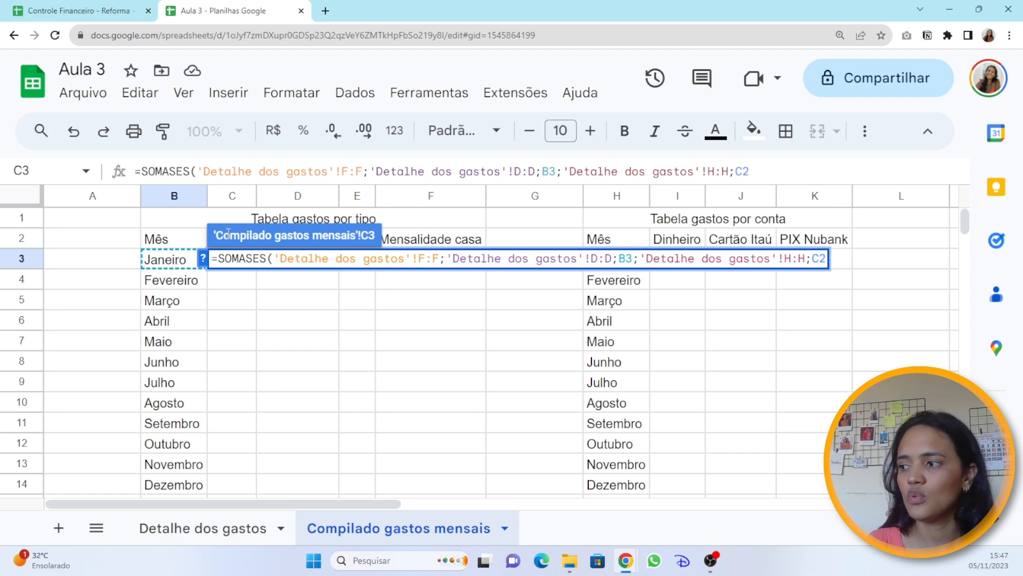
text())
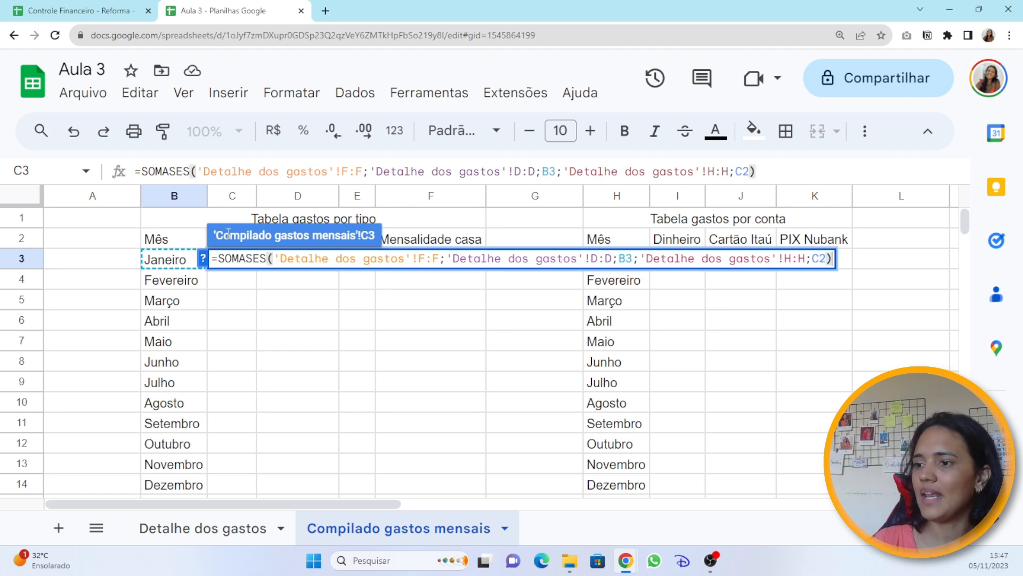
key(Return)
key(Up)
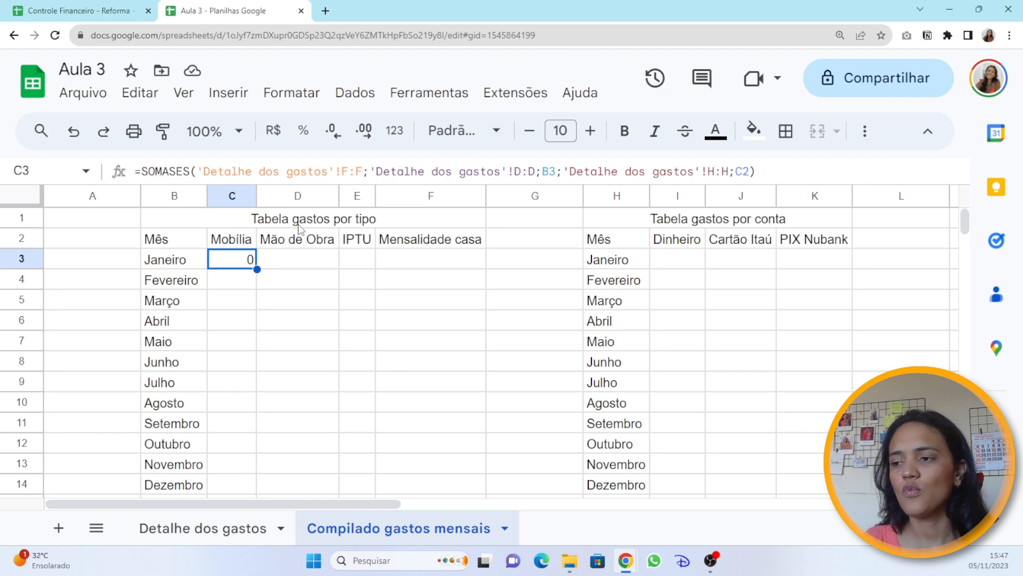
click(184, 529)
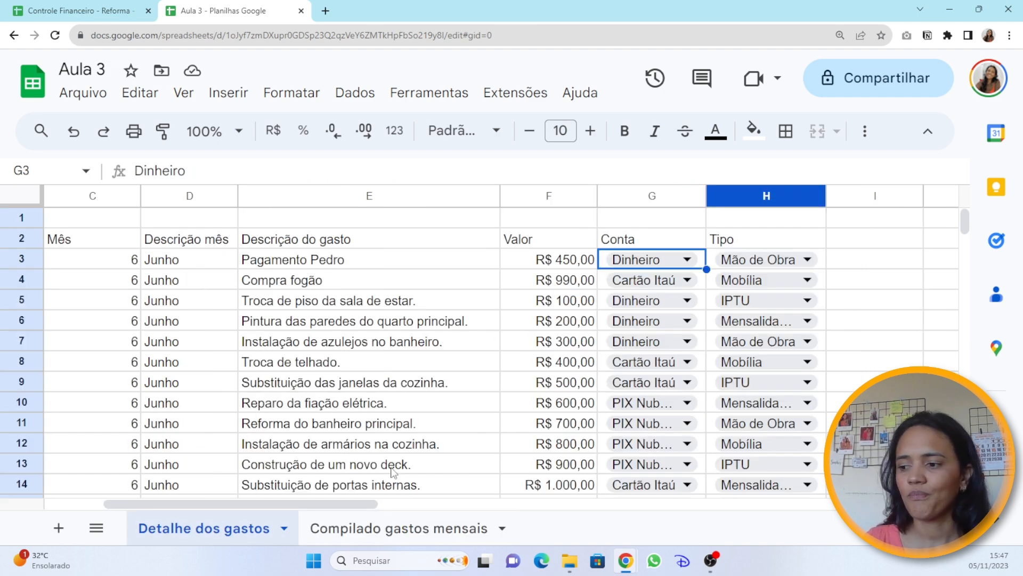
click(357, 529)
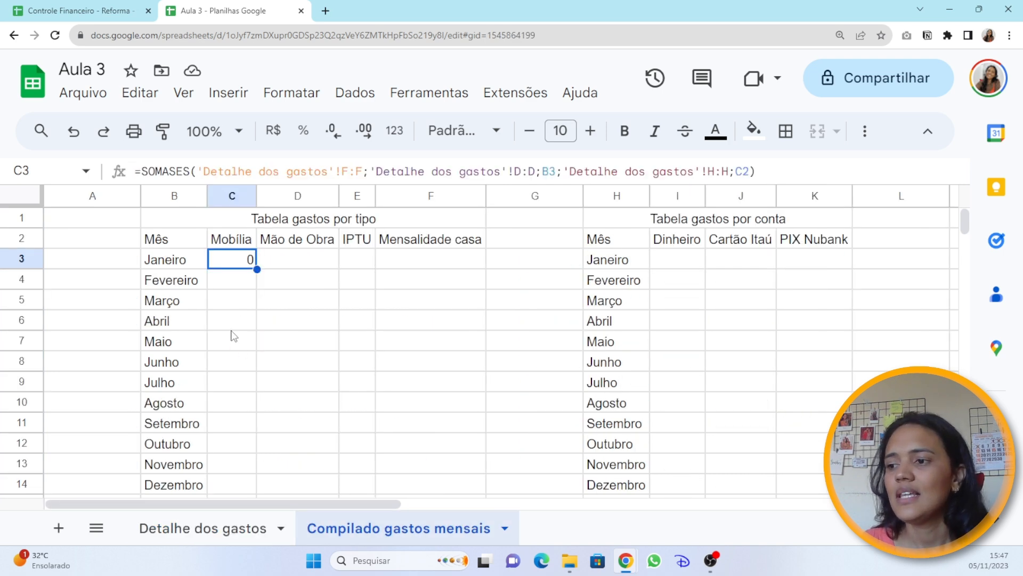
Apply the R$ currency format to C3:F14 in the expense-type table and I3:K14 in the account table.
drag(246, 264, 385, 488)
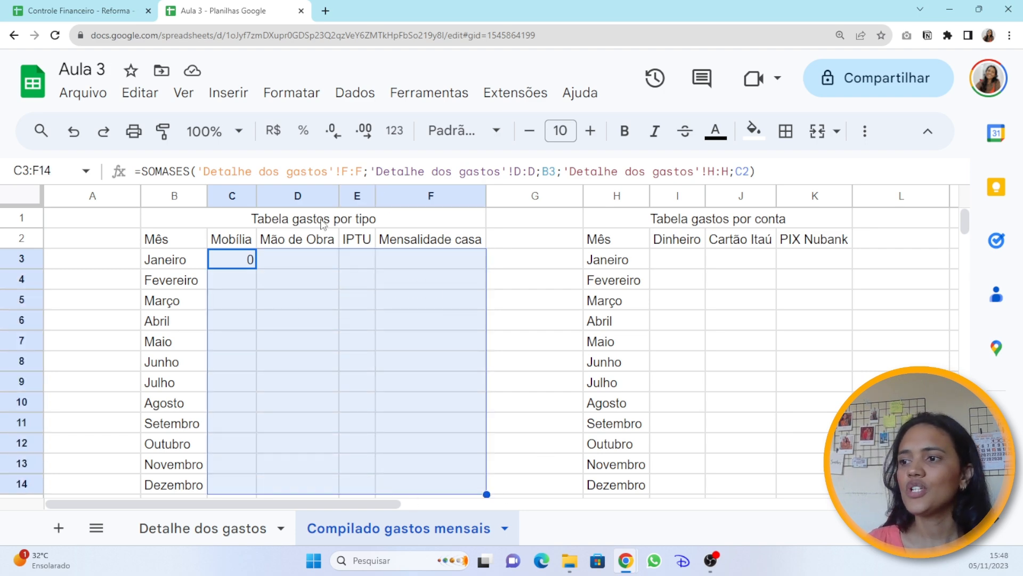
click(275, 132)
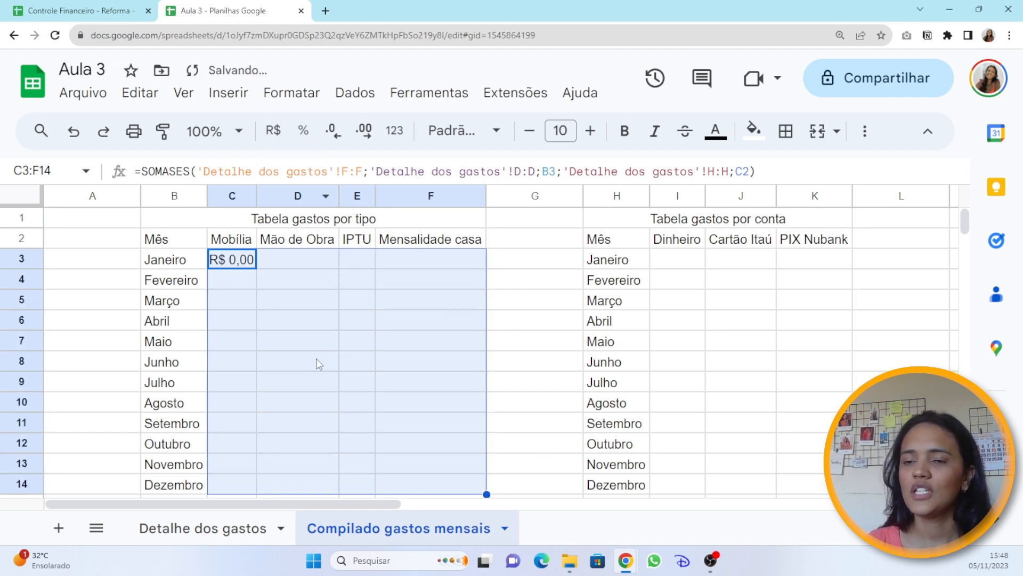
drag(685, 260, 831, 486)
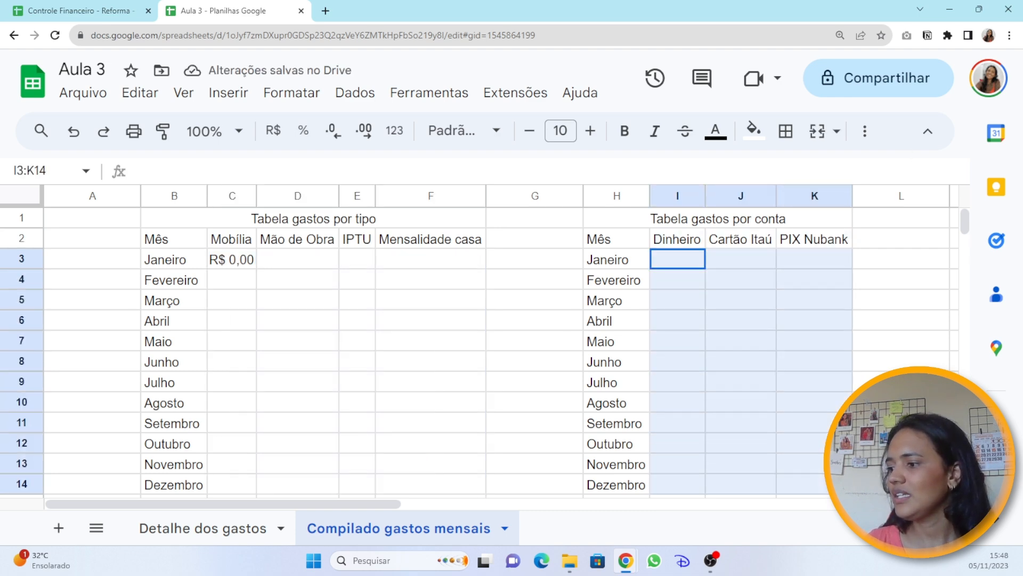
click(272, 133)
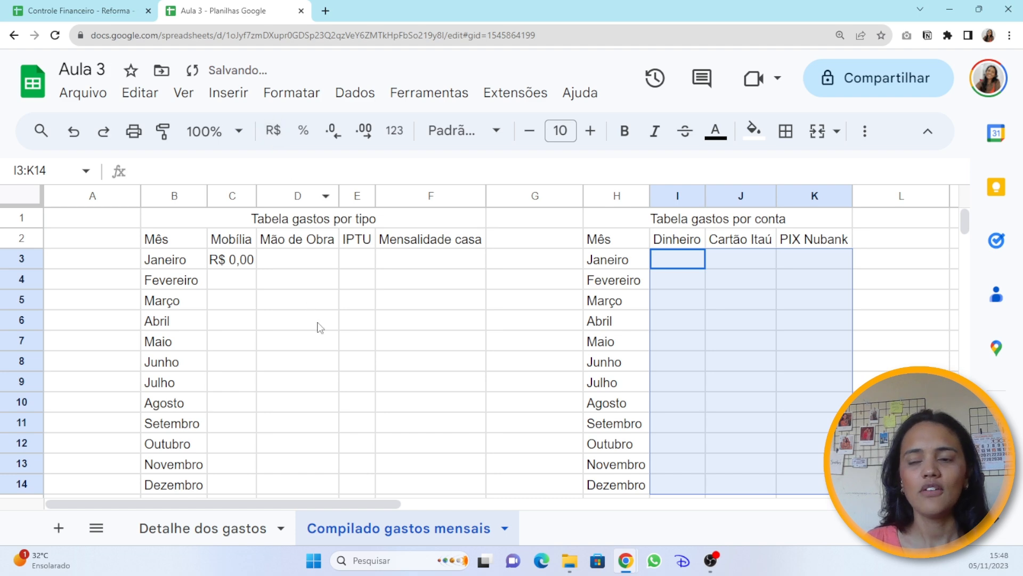
click(313, 366)
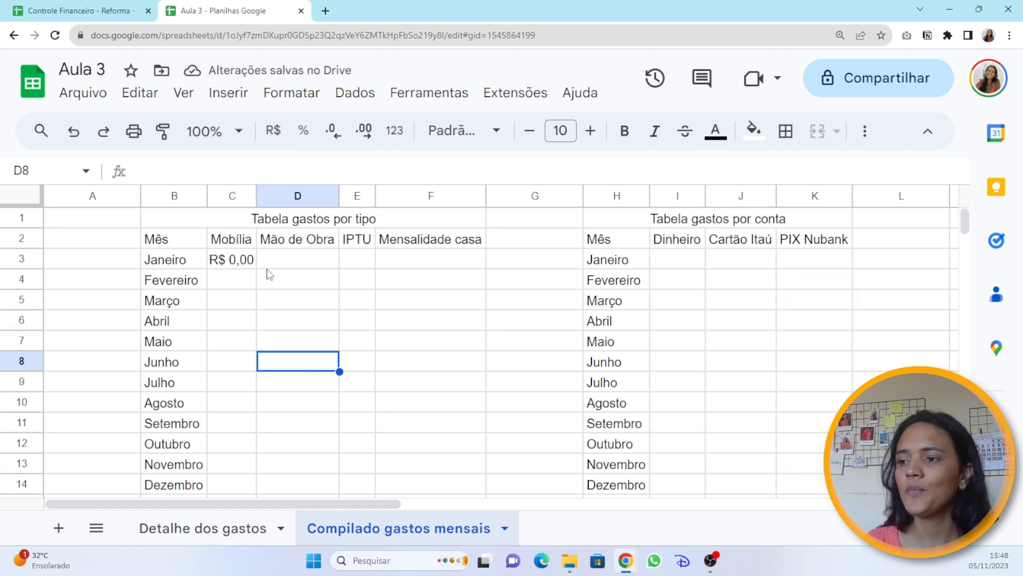
Fill the SOMASES formula from C3 down into C4 for Fevereiro.
click(245, 259)
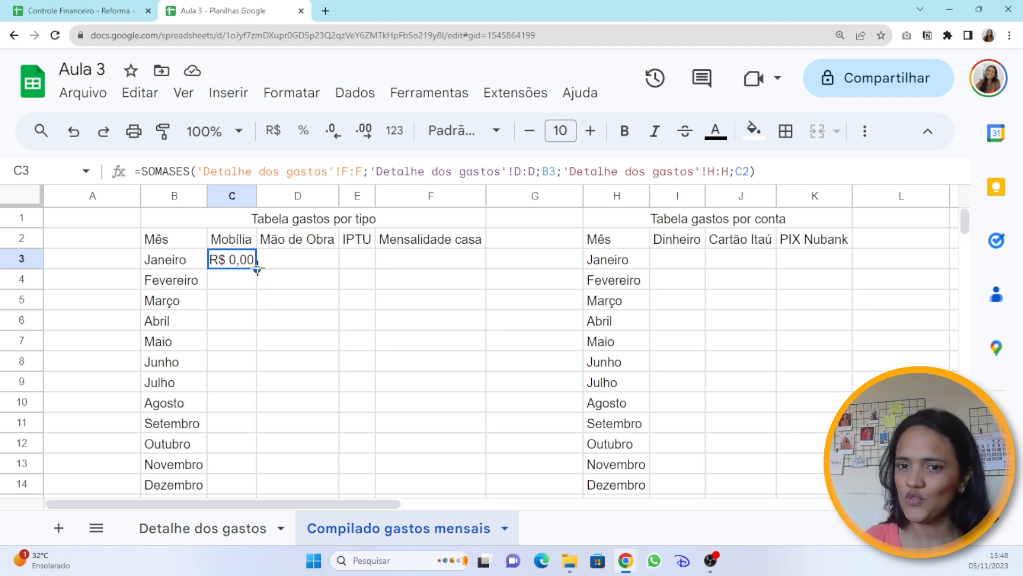
drag(257, 269, 257, 289)
click(235, 283)
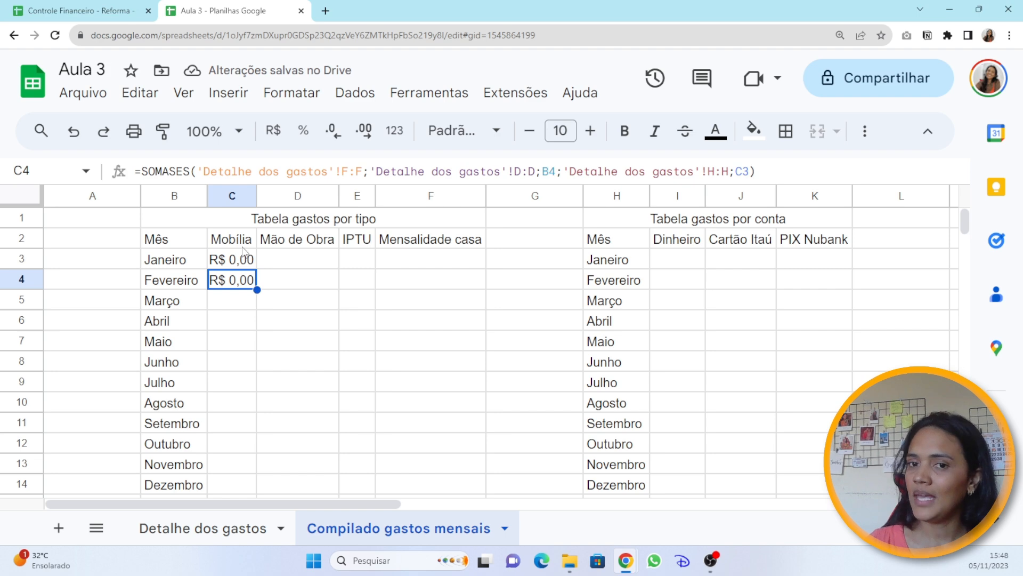
Examine how the month and type references shifted in the copied C4 formula, and check the Tipo column in Detalhe dos gastos.
click(280, 171)
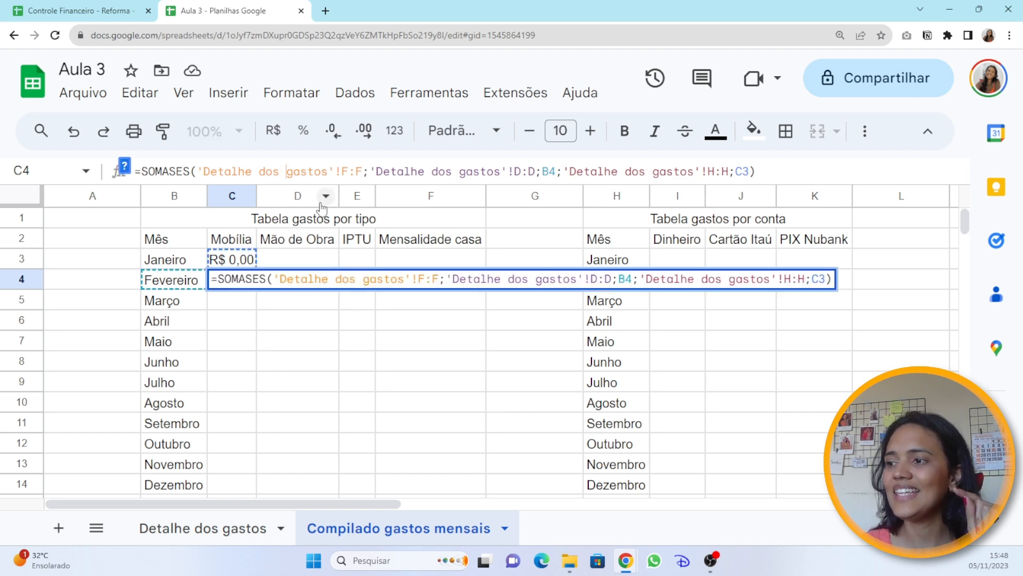
key(Right)
key(Right)
key(Right)
key(Right)
key(Right)
key(Right)
key(Right)
key(Right)
key(Right)
key(Right)
key(Right)
key(Right)
key(Right)
key(Right)
key(Right)
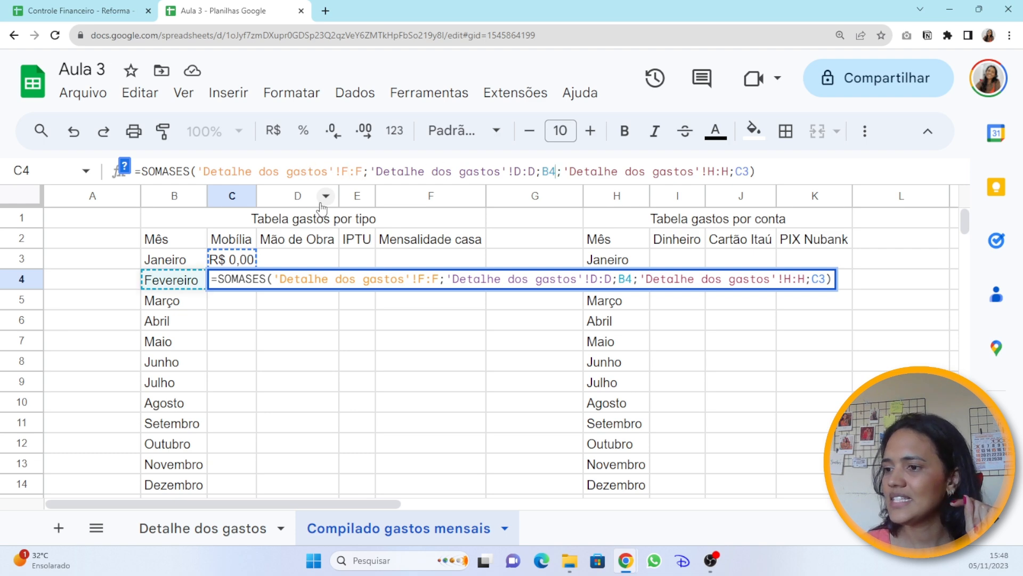
key(Right)
key(Right)
key(Right)
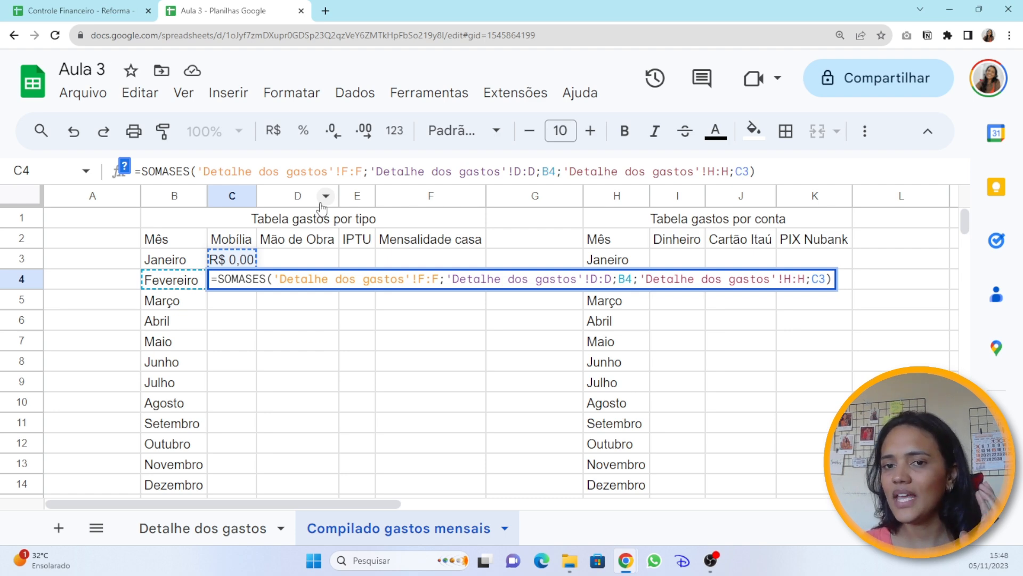
click(223, 527)
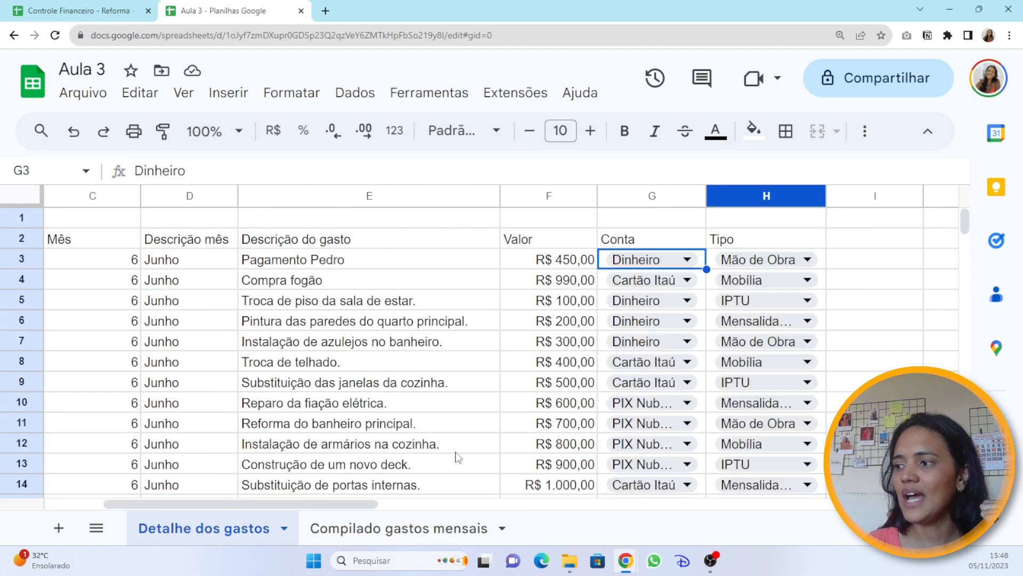
click(761, 196)
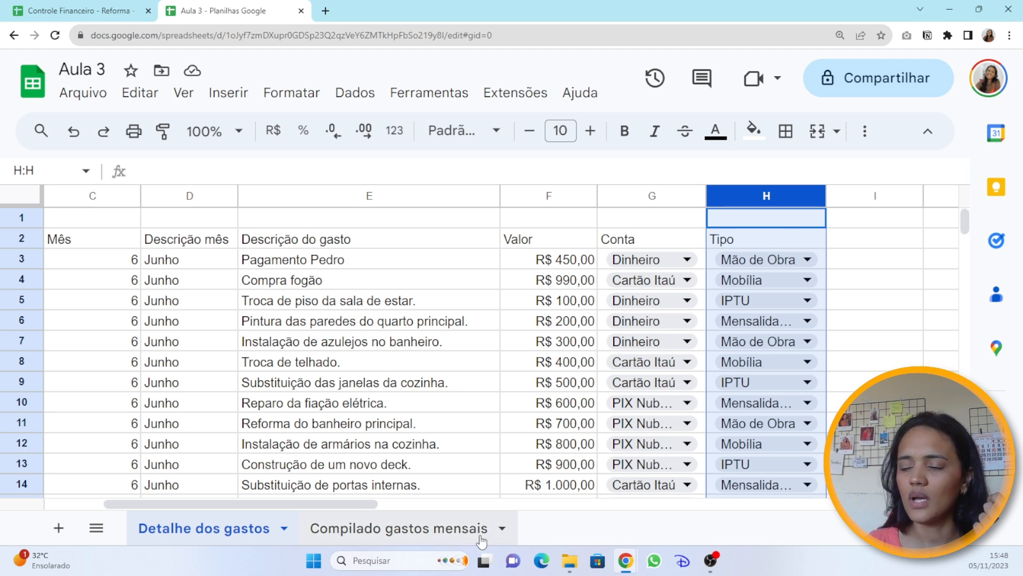
click(453, 528)
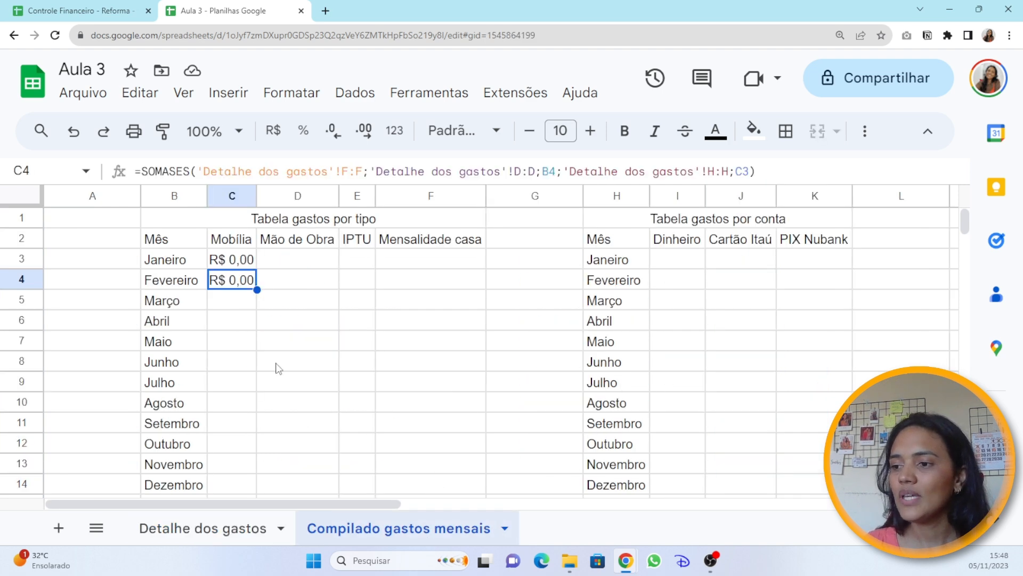
Lock the expense-type reference in the C3 SOMASES formula as $C$2.
click(242, 261)
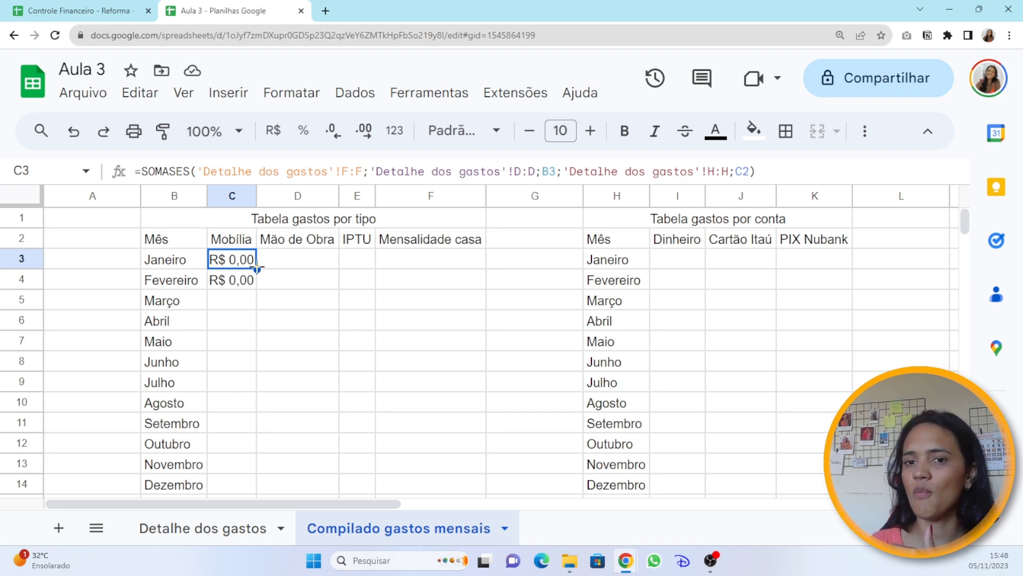
click(742, 171)
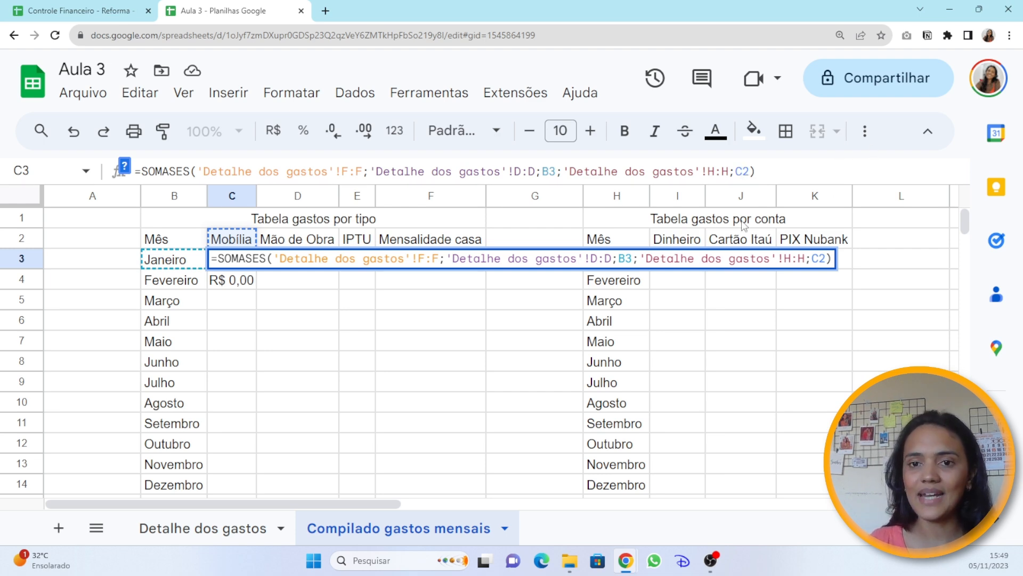
key(F4)
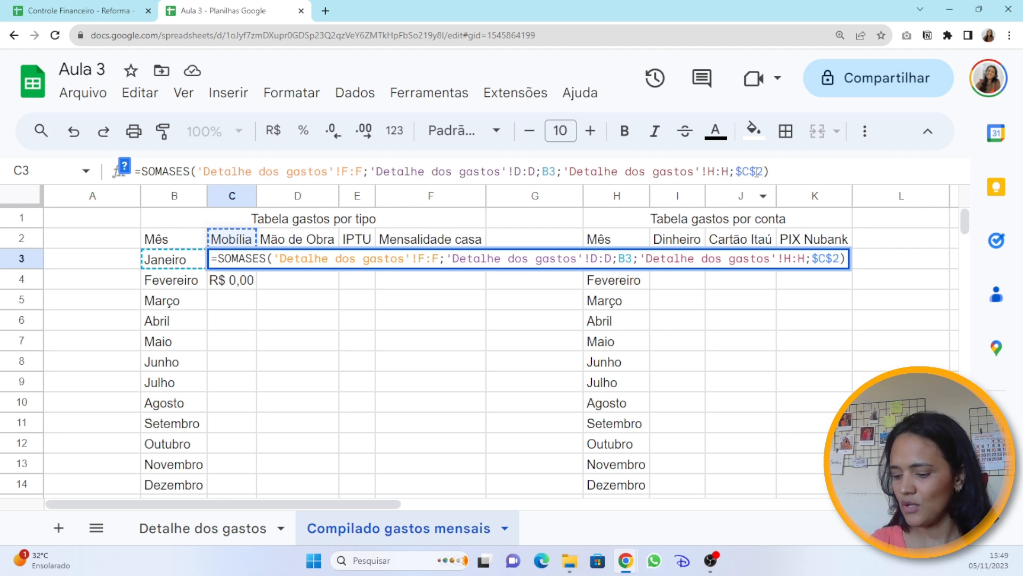
key(Return)
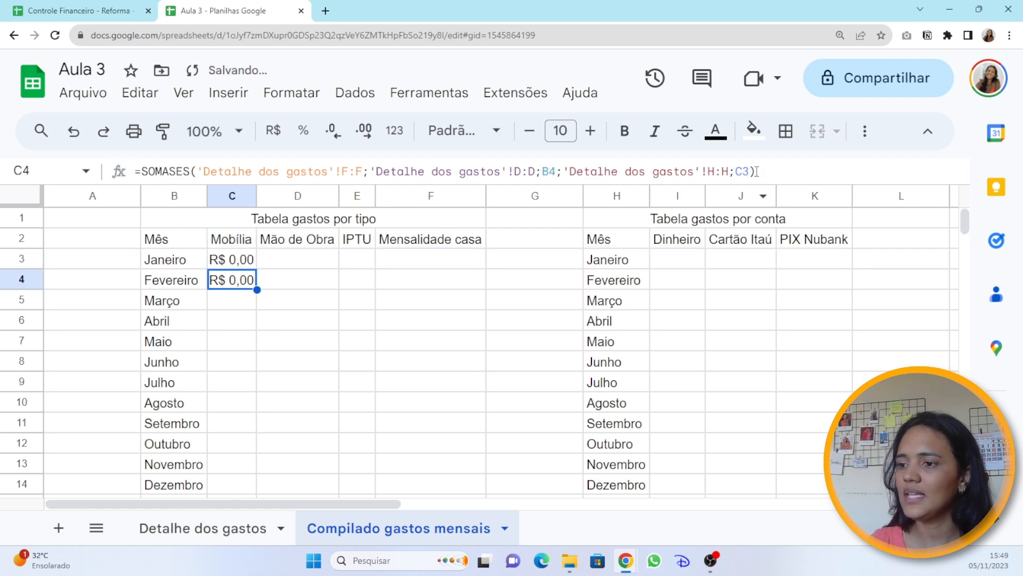
Fill the C3 formula down through C14 for all months and auto-fit column C to its values.
click(243, 260)
drag(257, 269, 230, 482)
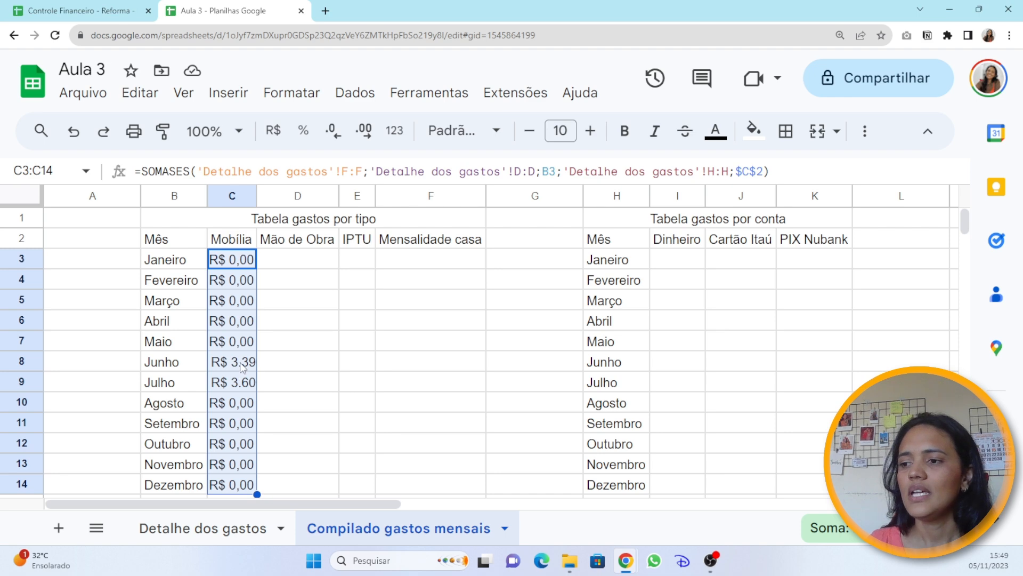
click(249, 384)
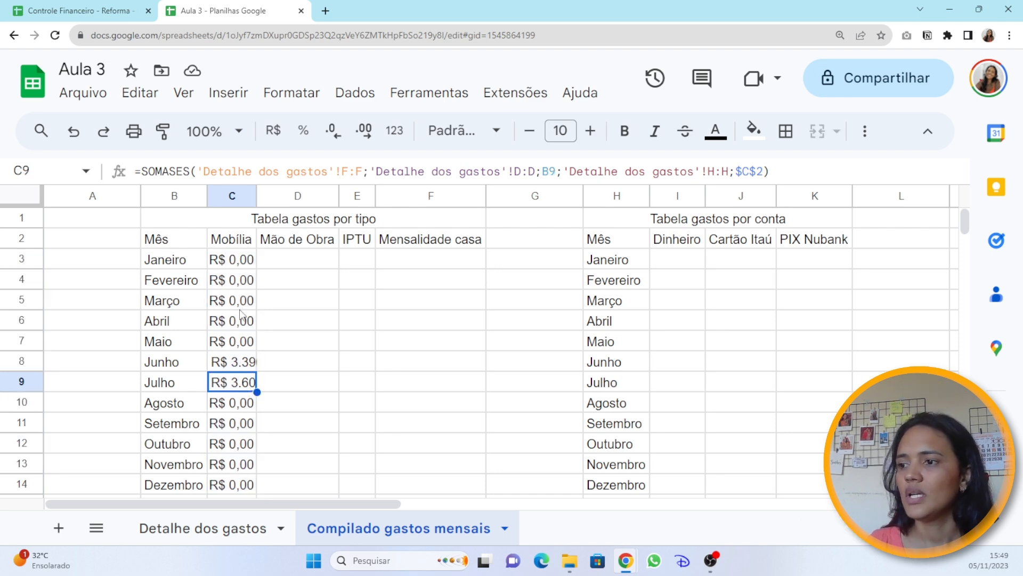
double_click(255, 196)
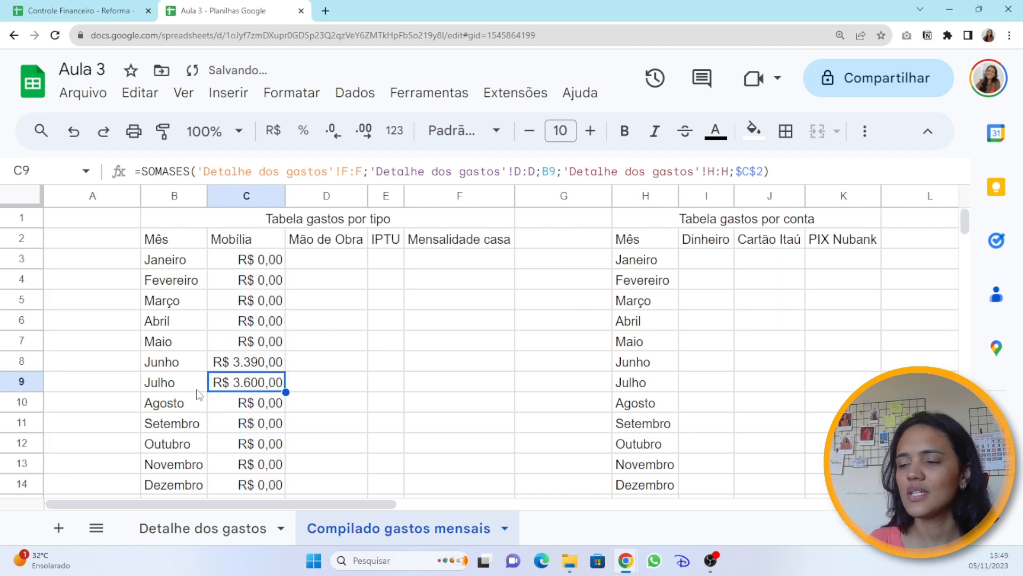
drag(229, 362, 240, 383)
click(352, 405)
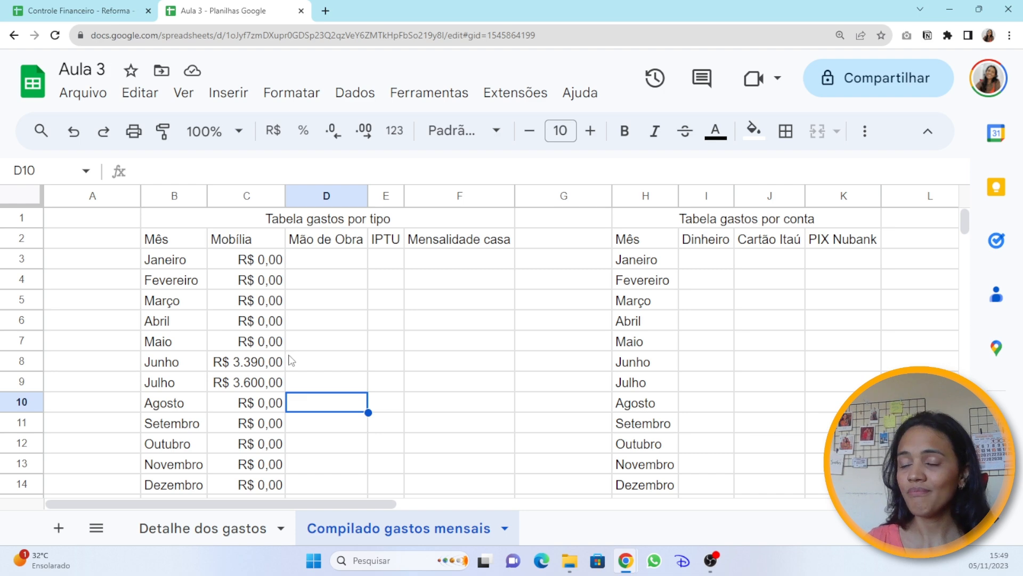
Copy the Mobília formula from C3 into D3 under Mão de Obra and set its month criterion to B3.
click(254, 261)
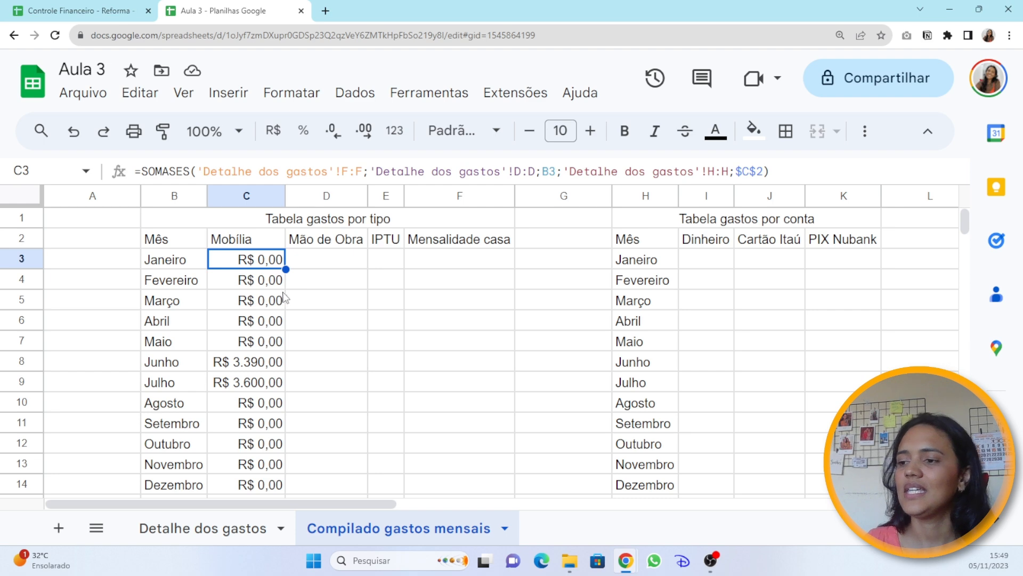
drag(286, 270, 324, 266)
click(325, 265)
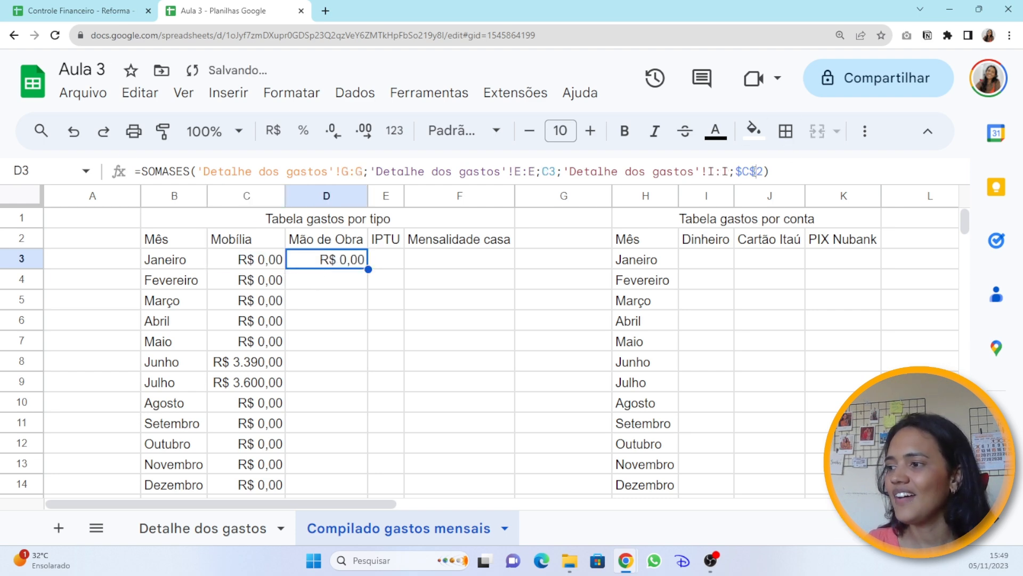
click(752, 174)
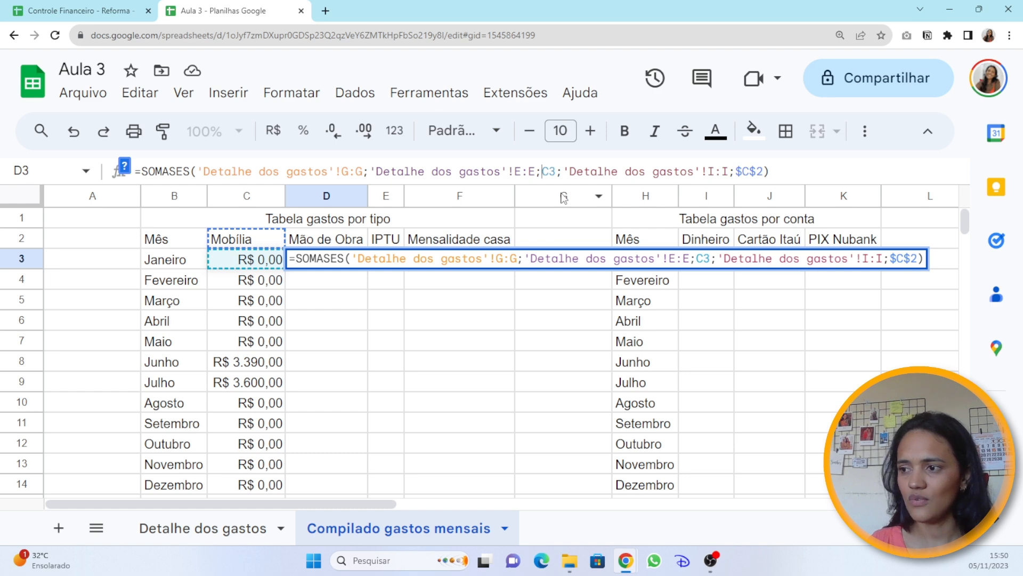
key(Delete)
text(b)
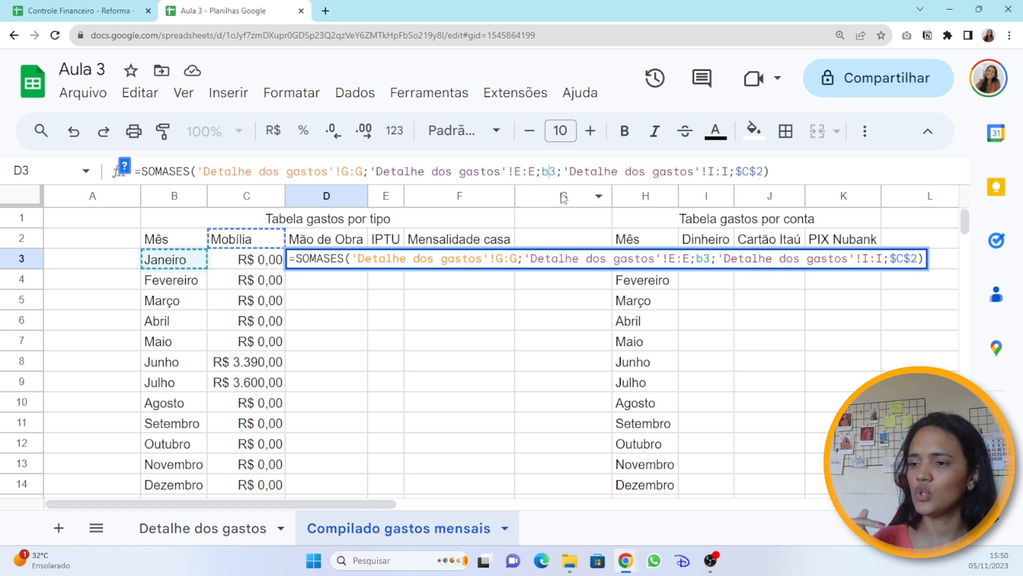
Replace the locked expense-type reference at the end of the D3 formula with D2.
click(757, 172)
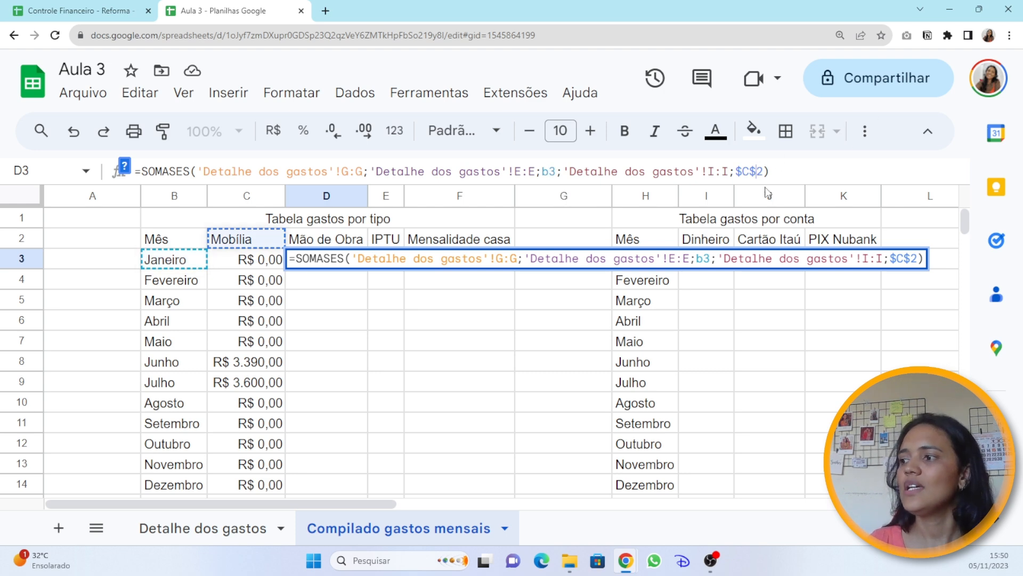
key(BackSpace)
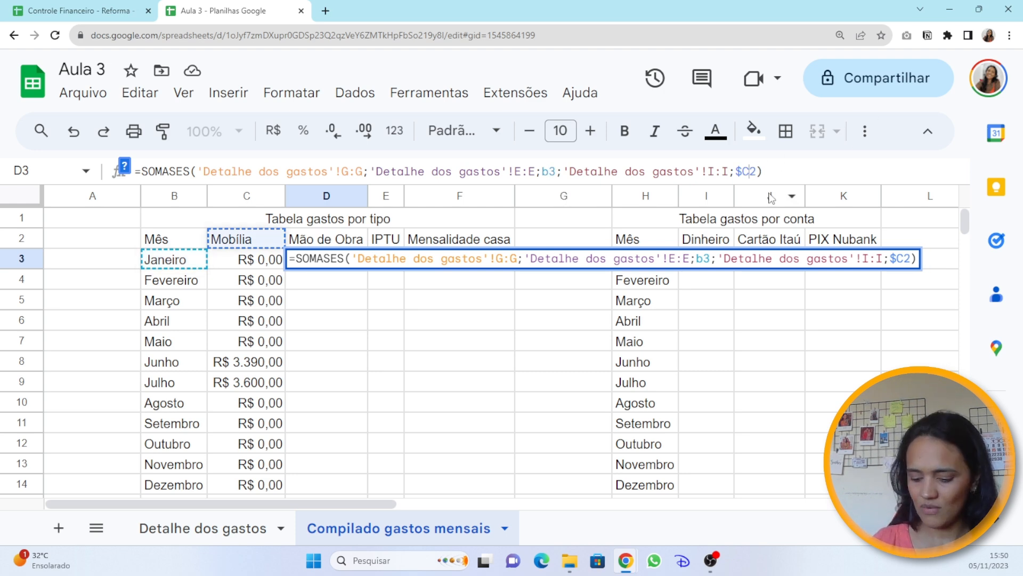
key(BackSpace)
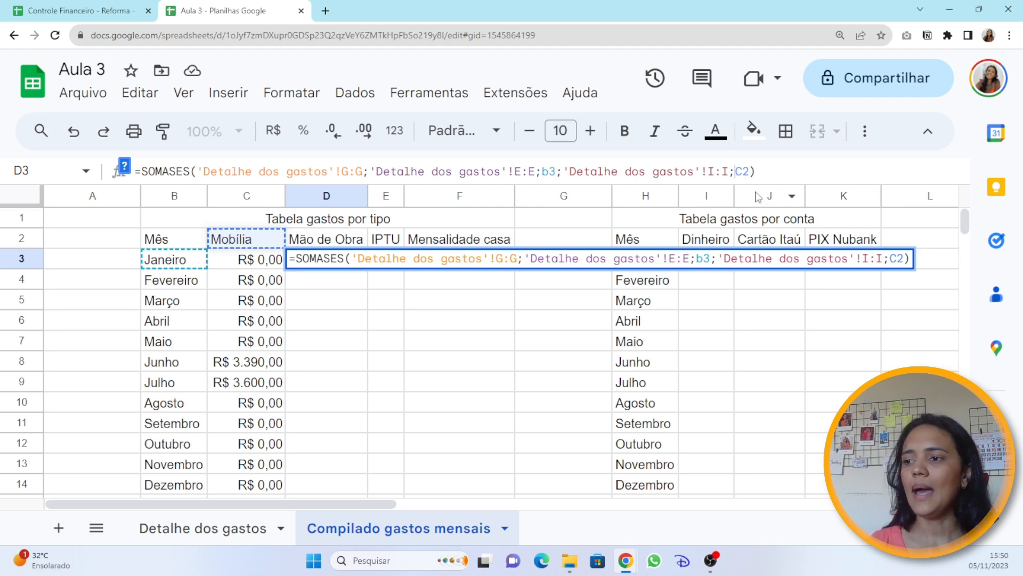
key(Delete)
text(d)
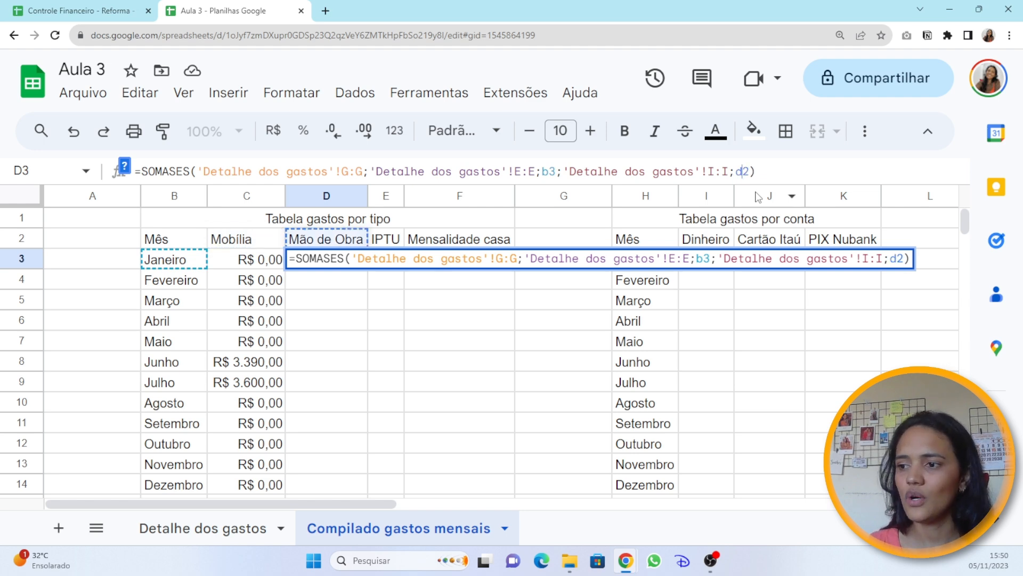
key(Return)
key(Up)
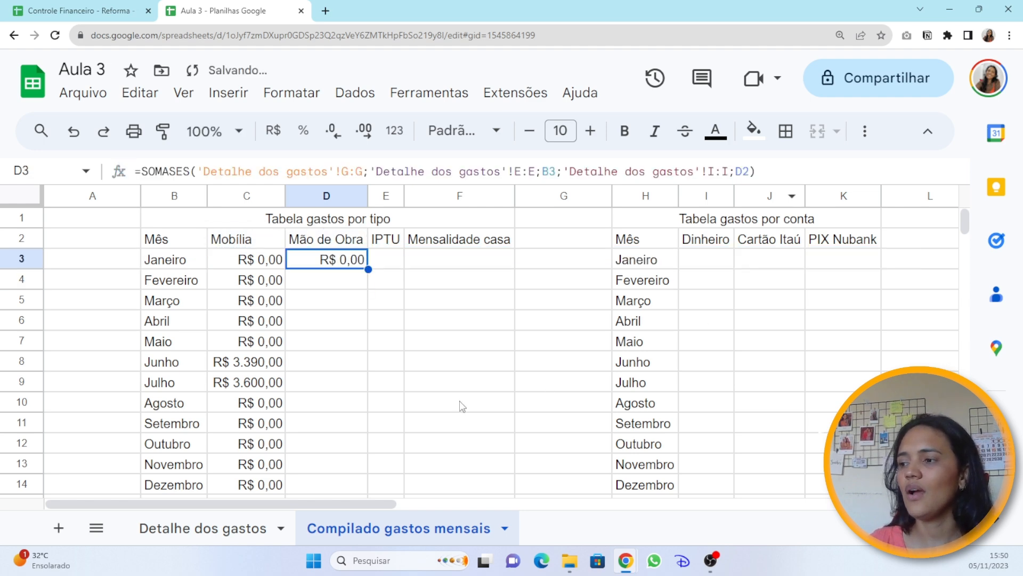
Lock the month reference in the D3 formula as $B$3.
click(549, 175)
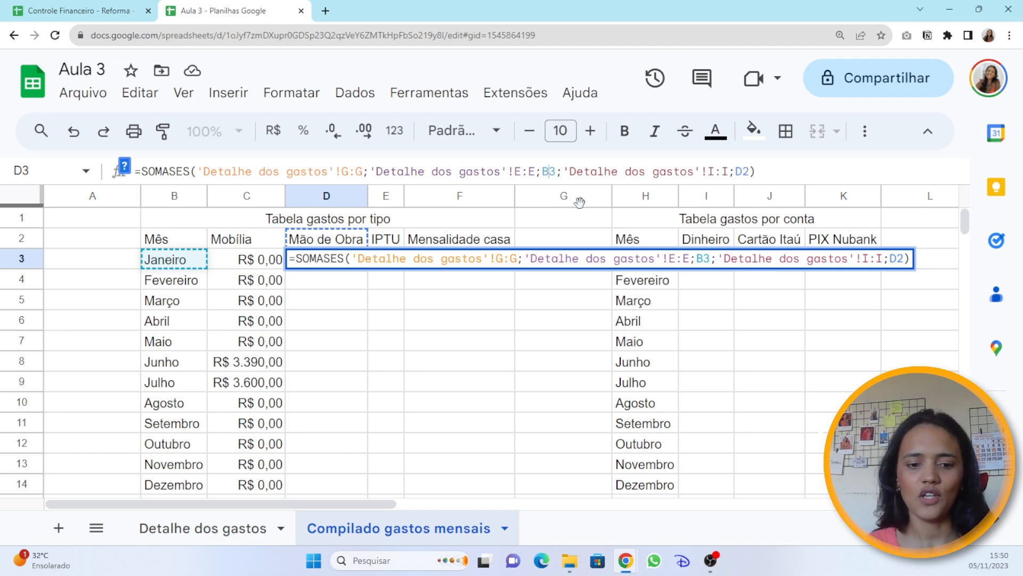
key(F4)
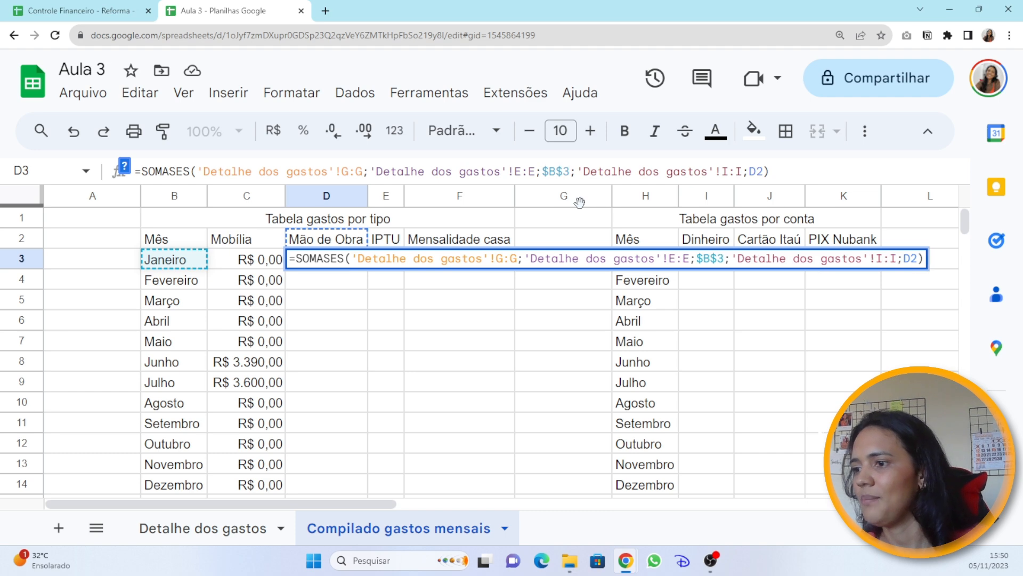
key(Return)
Fill the D3 formula across to F3 and auto-fit column E to its content.
click(350, 262)
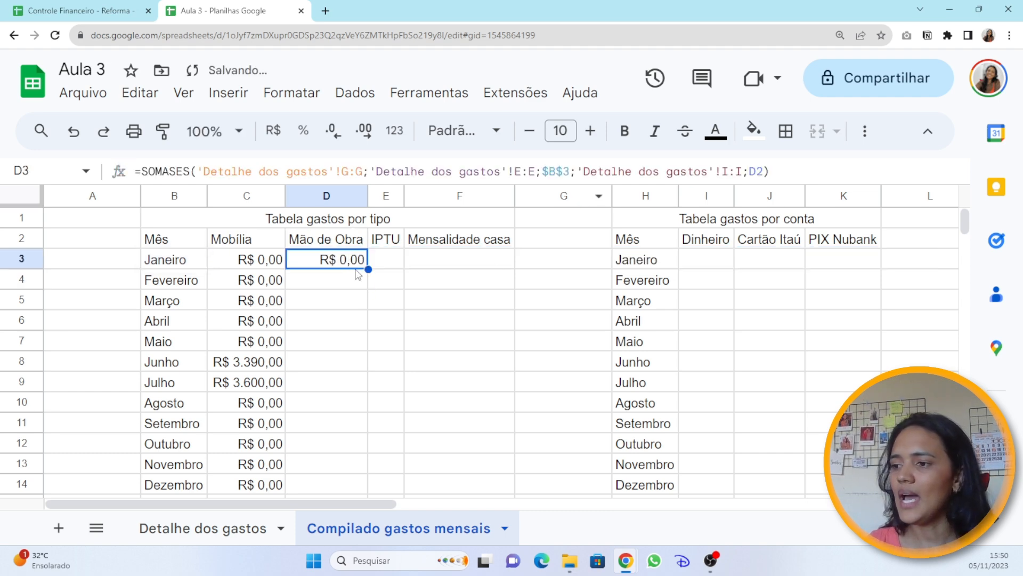
drag(367, 269, 429, 259)
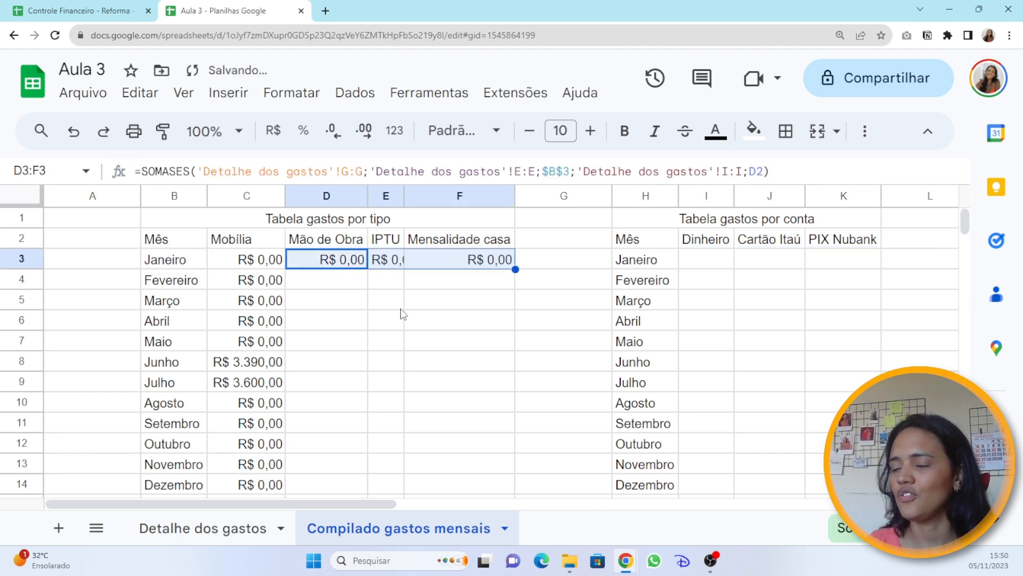
double_click(404, 195)
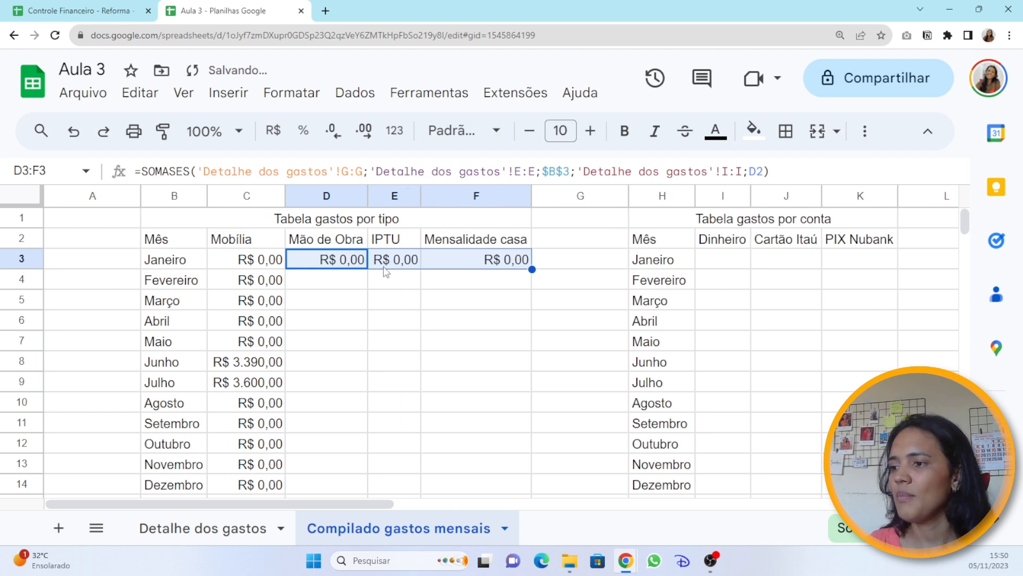
Examine how the ranges and criteria references shifted in the copied E3 and F3 formulas.
click(347, 261)
key(Right)
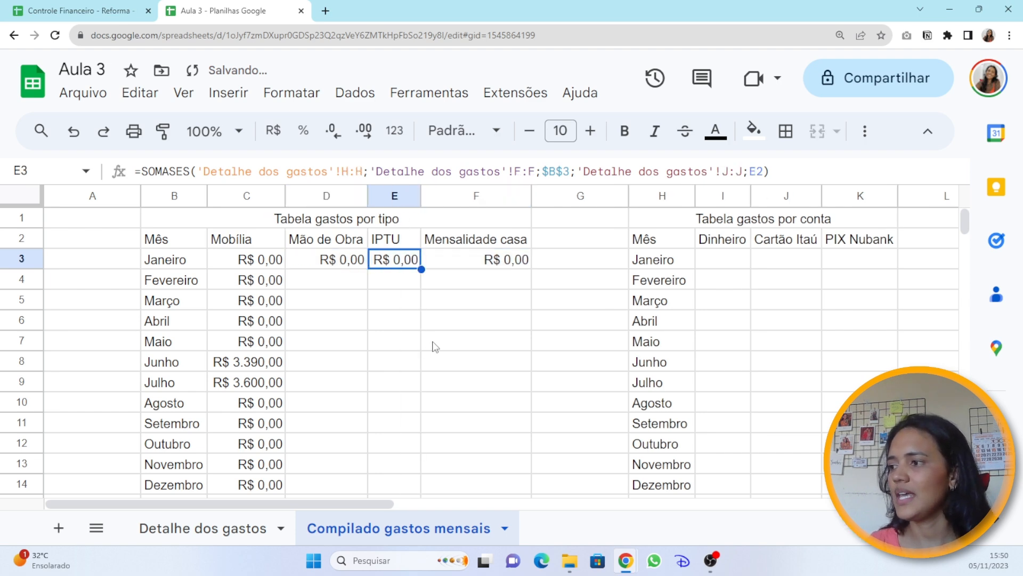
key(Return)
key(Return)
key(Up)
key(Right)
key(Return)
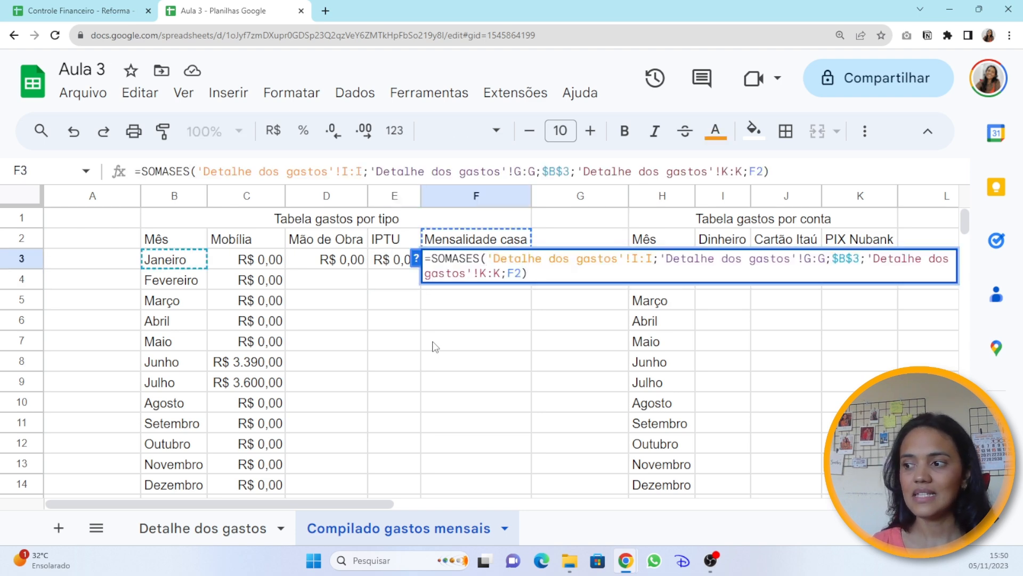
key(Return)
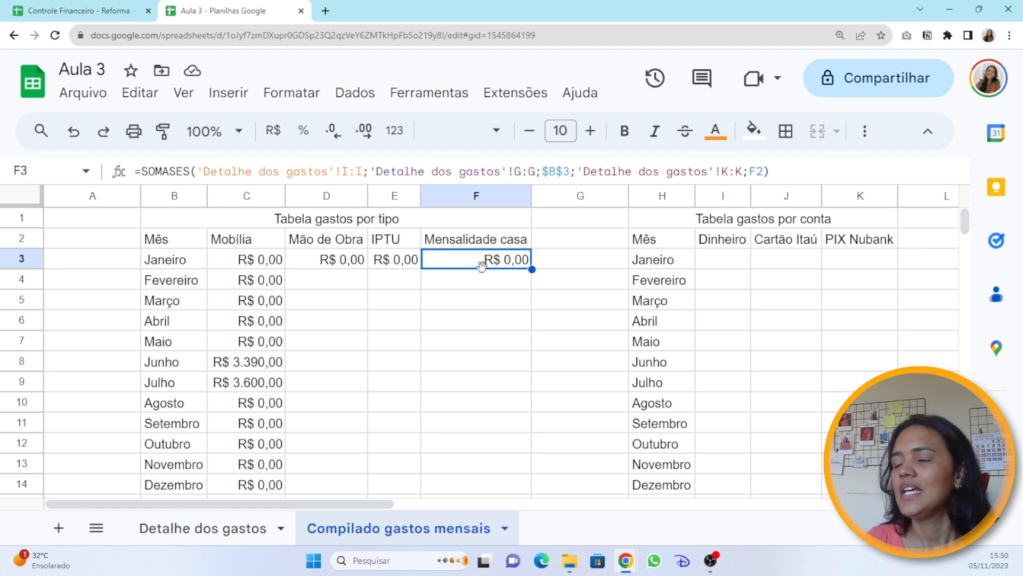
Try filling the F3 formula down into F4, inspect its references, and undo the fill.
drag(532, 269, 513, 288)
click(513, 287)
click(581, 171)
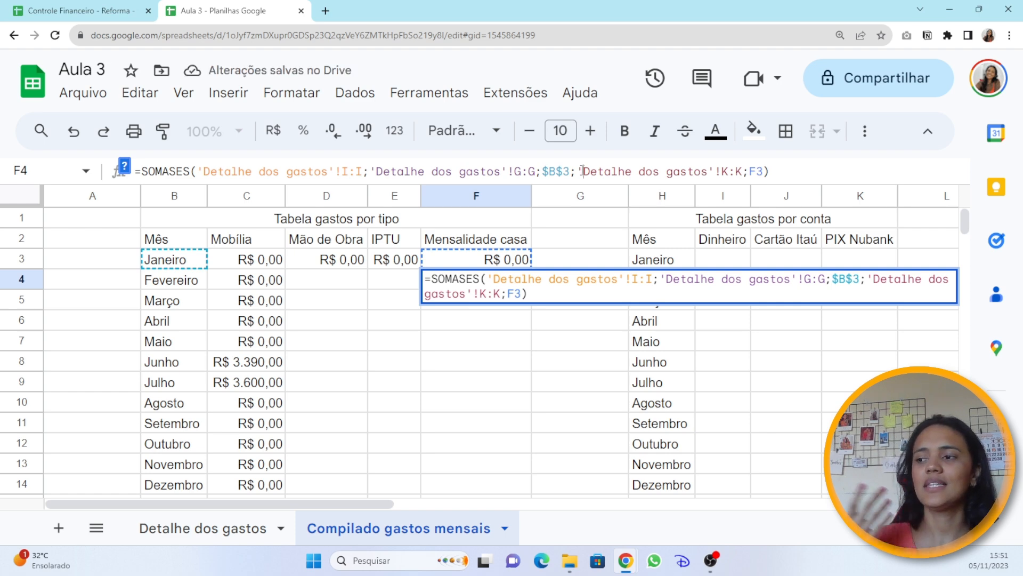
key(Return)
key(ctrl+z)
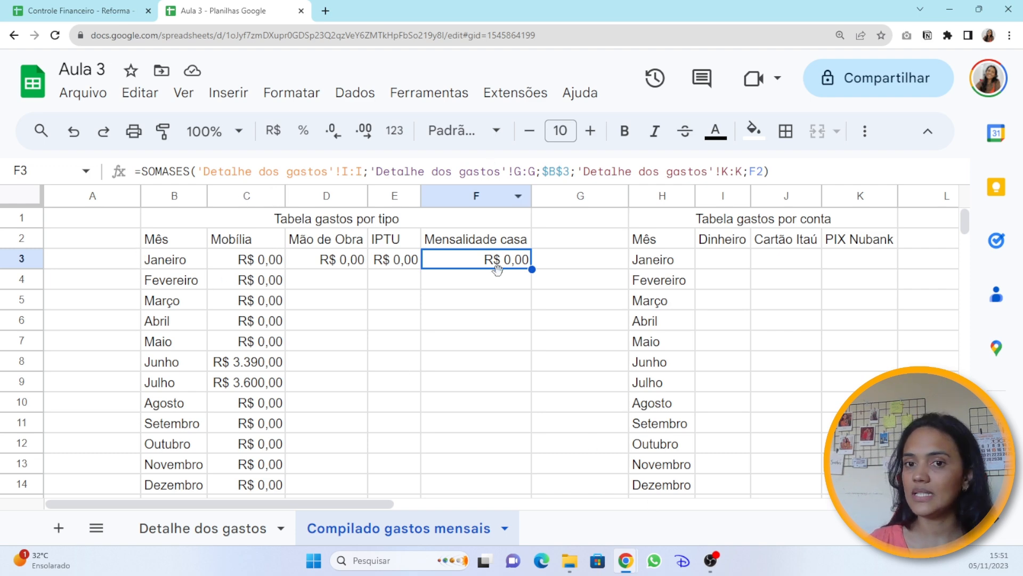
Clear the Janeiro formulas in D3, E3 and F3 for Mão de Obra, IPTU and Mensalidade casa.
click(313, 264)
key(Delete)
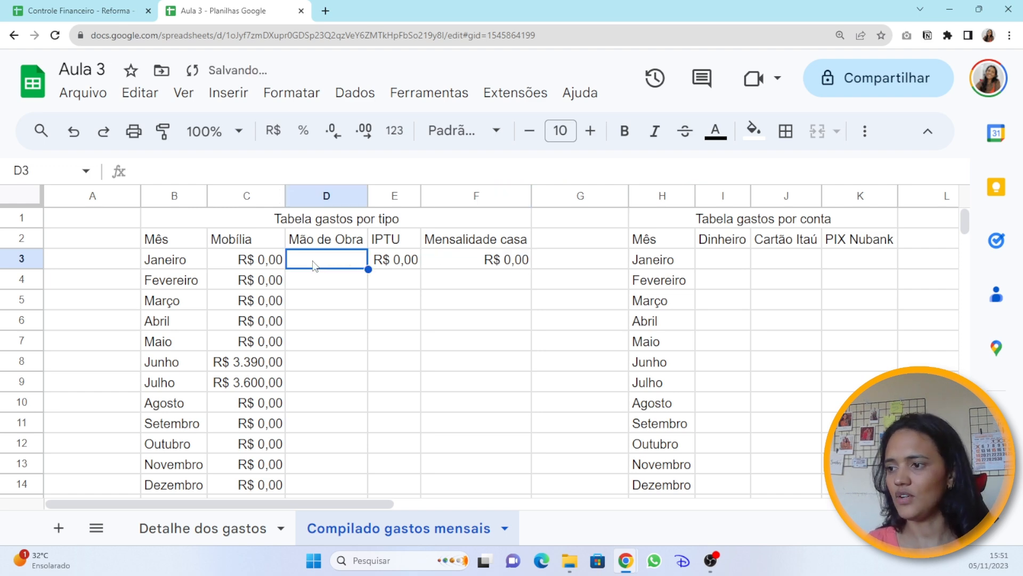
text(0)
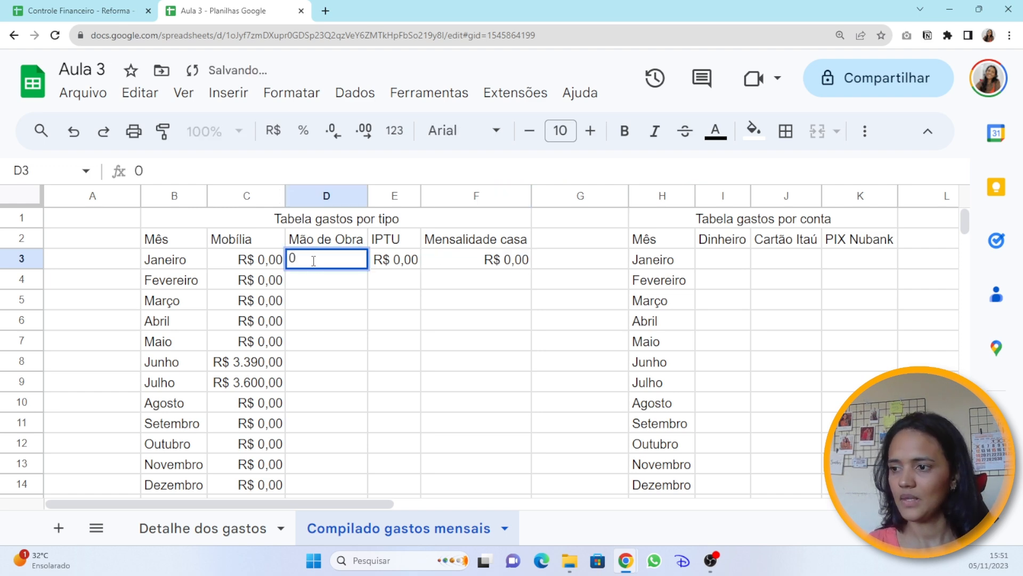
key(BackSpace)
key(Return)
key(Up)
key(Right)
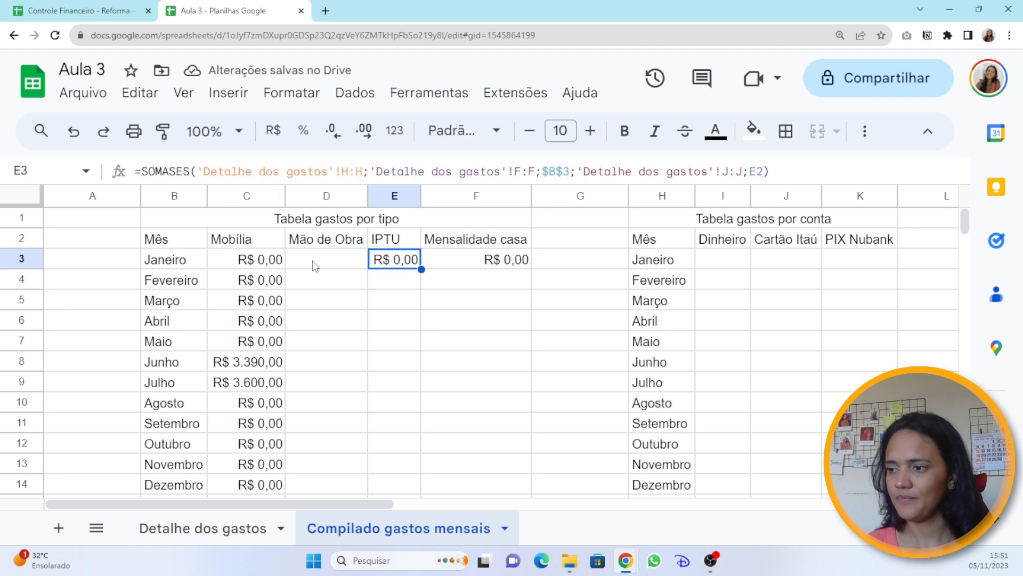
key(Delete)
key(Right)
key(Delete)
key(Left)
key(Left)
key(Left)
key(Right)
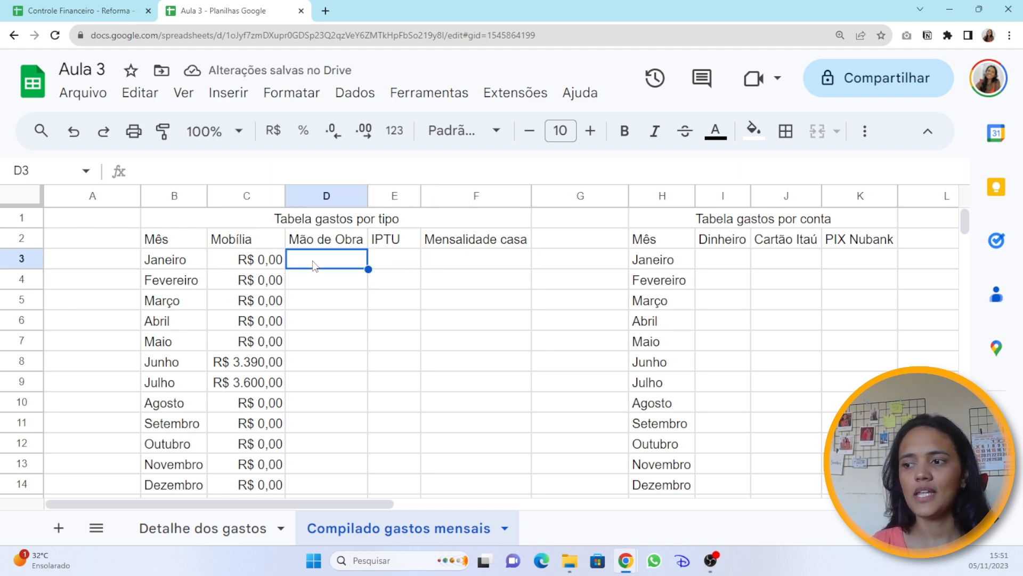
text(=somae)
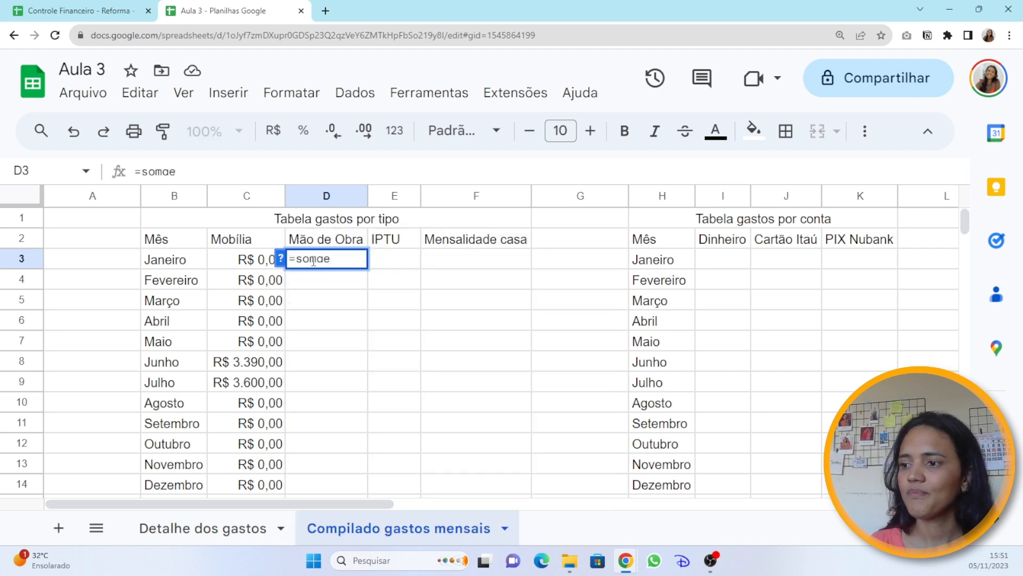
key(BackSpace)
key(BackSpace)
key(BackSpace)
key(BackSpace)
key(Escape)
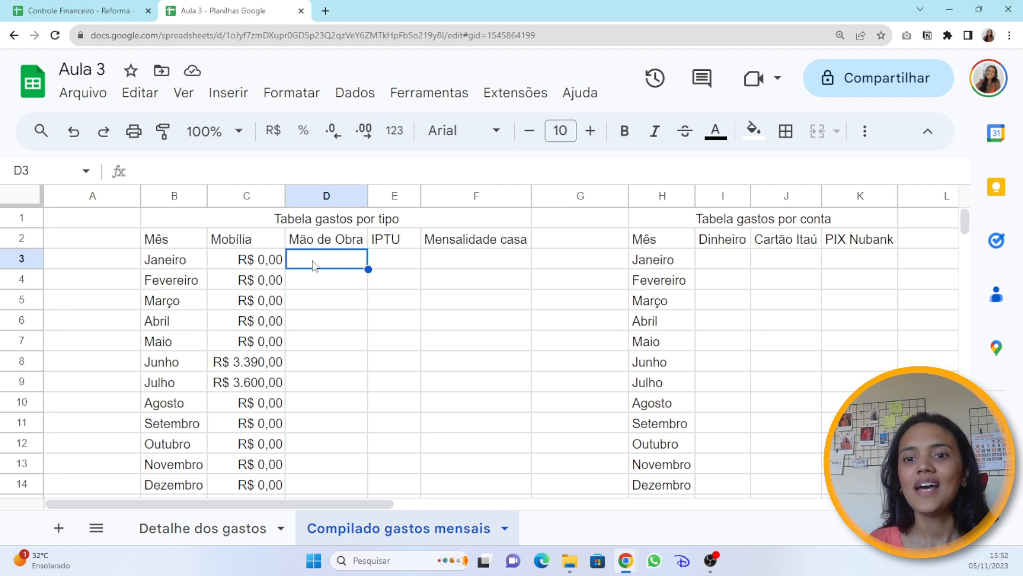
Switch to the Controle Financeiro - Reforma spreadsheet and review the totals and charts on its Resumo sheet.
click(69, 10)
click(129, 542)
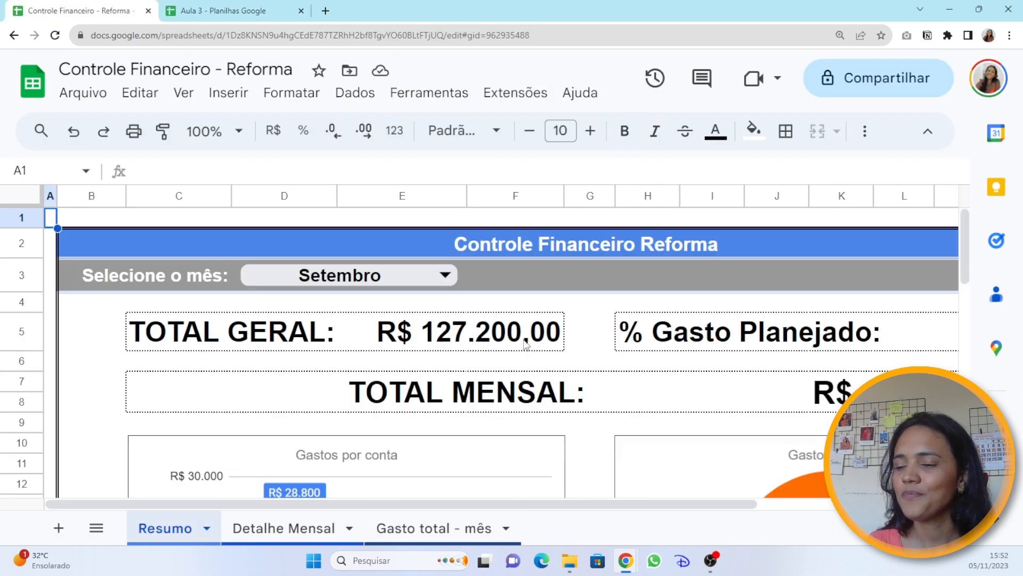
scroll(523, 347, down, 1)
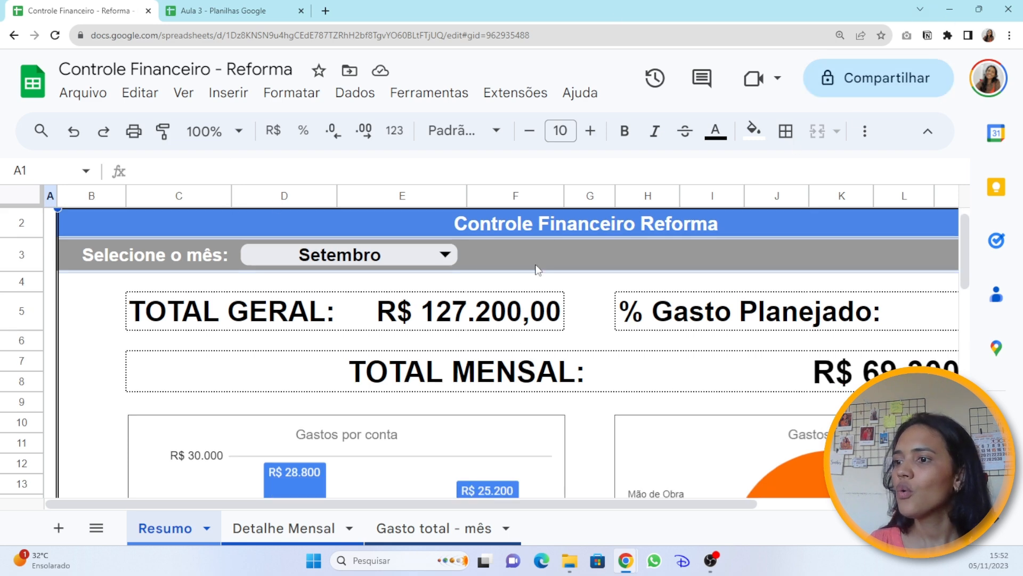
scroll(524, 347, down, 2)
scroll(731, 410, down, 10)
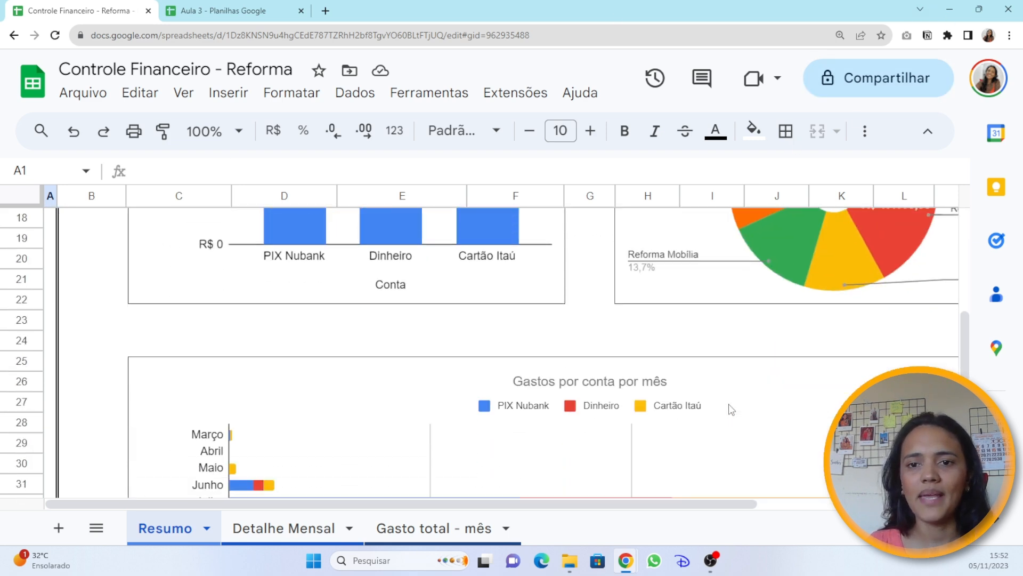
scroll(728, 405, up, 12)
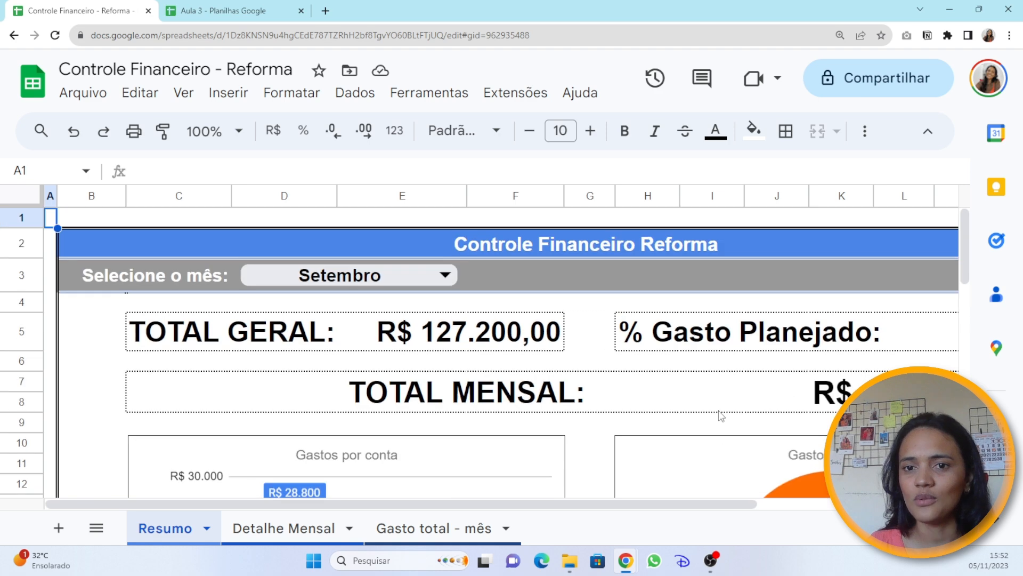
Return to the Aula 3 spreadsheet and start a new SOMASES formula in D3 for Mão de Obra.
click(203, 10)
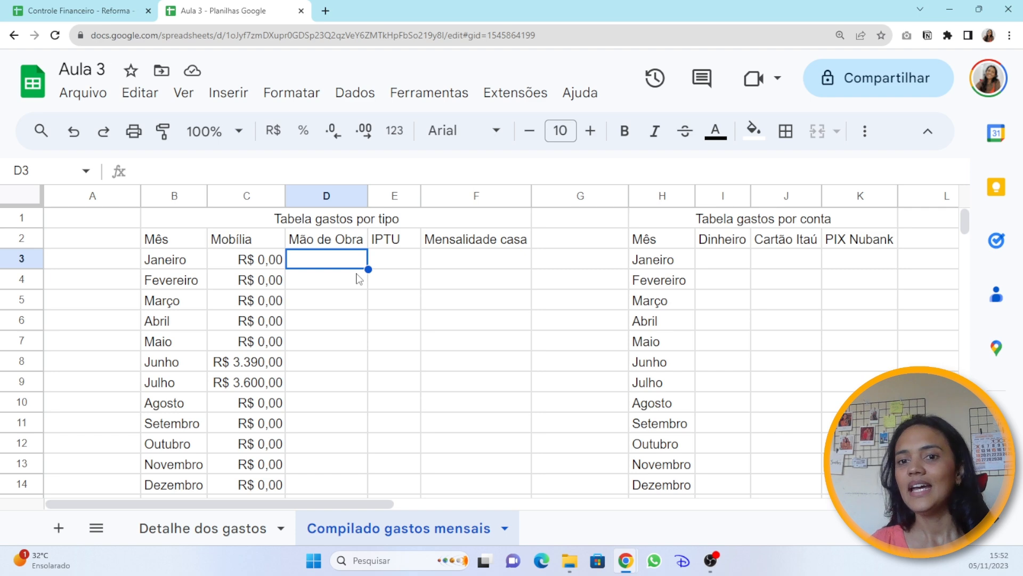
text(=somas)
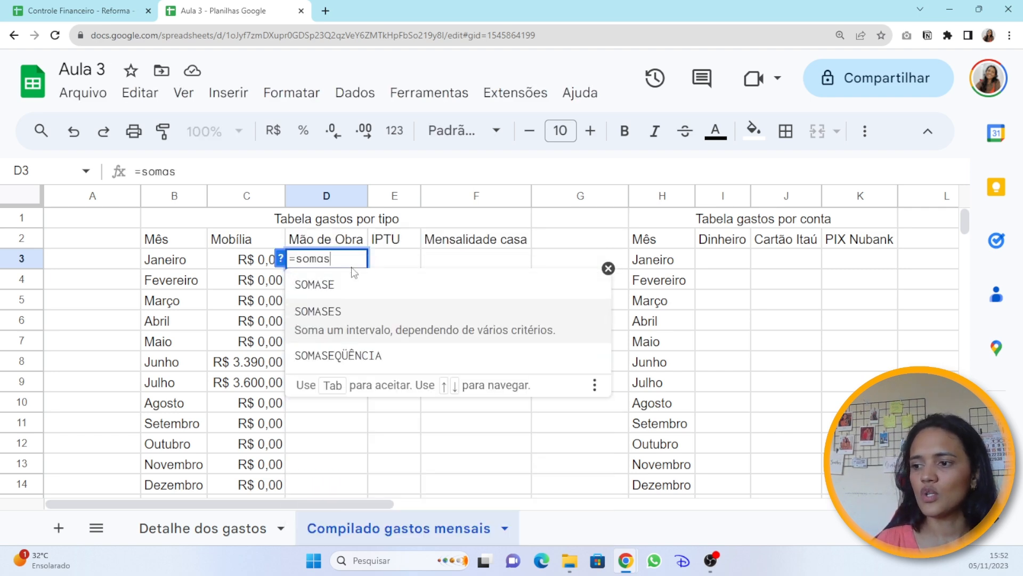
key(Tab)
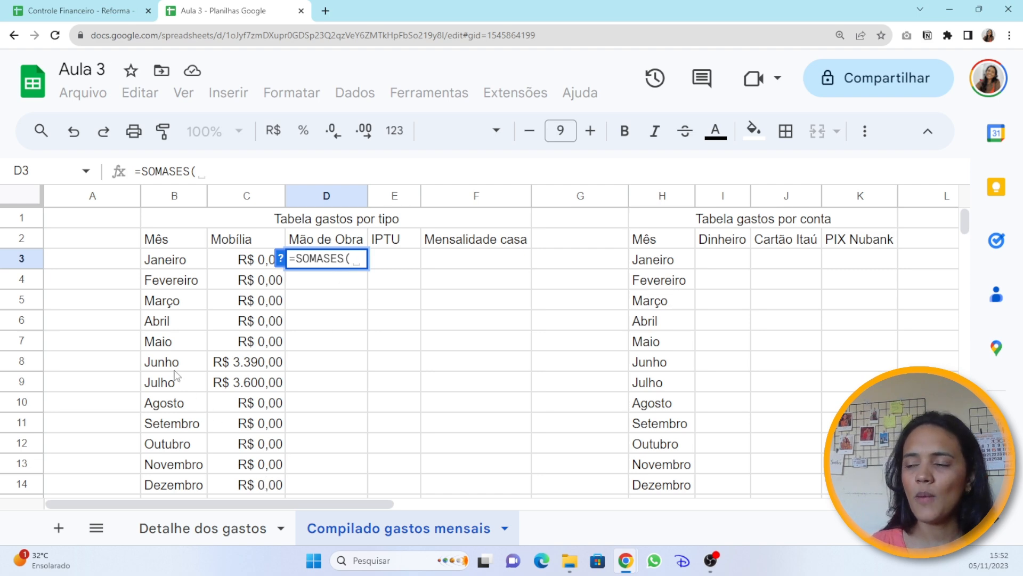
Set column F (Valor) of the Detalhe dos gastos sheet as the sum range of the SOMASES formula in D3.
click(280, 259)
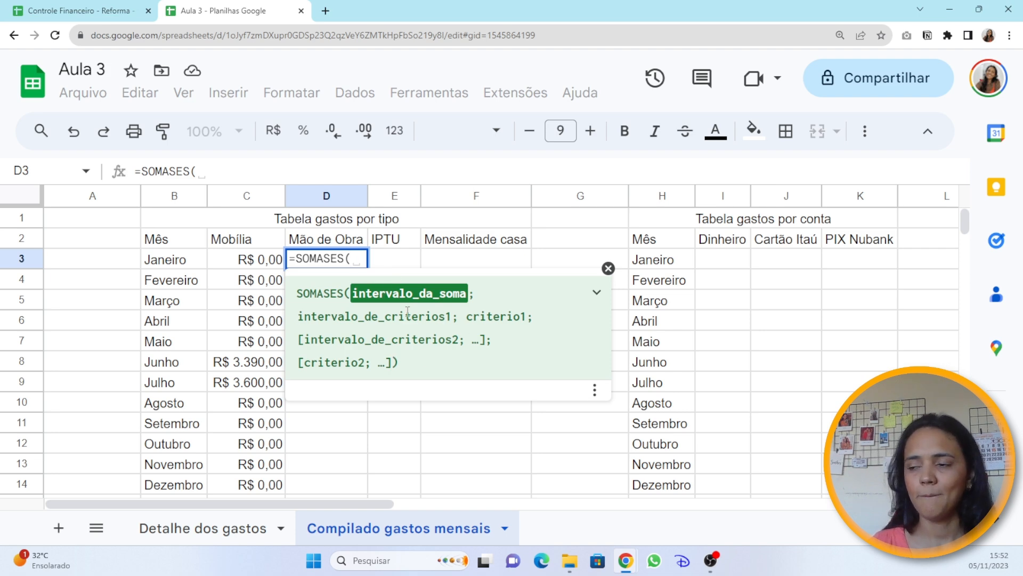
click(262, 527)
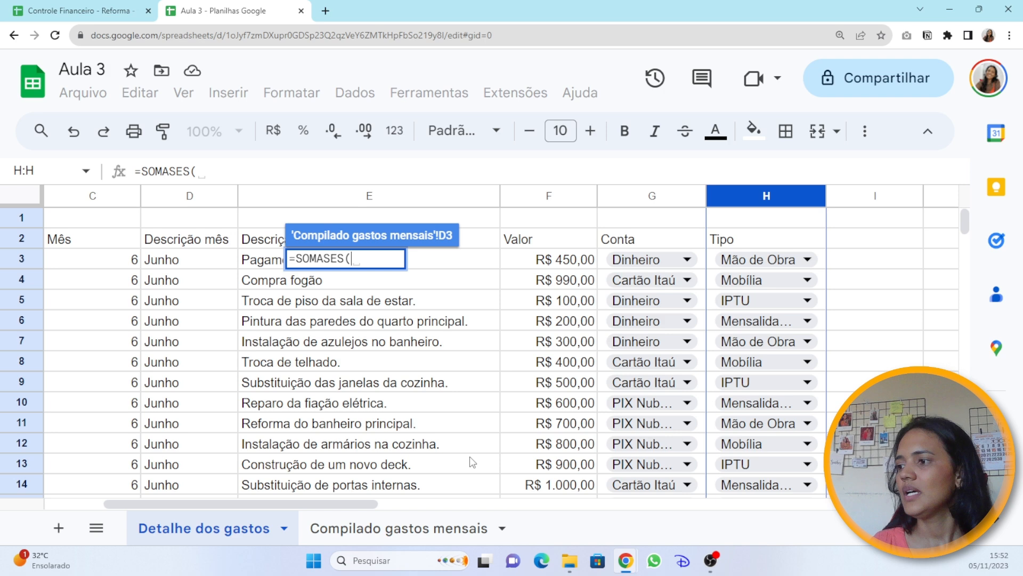
click(550, 195)
text(;)
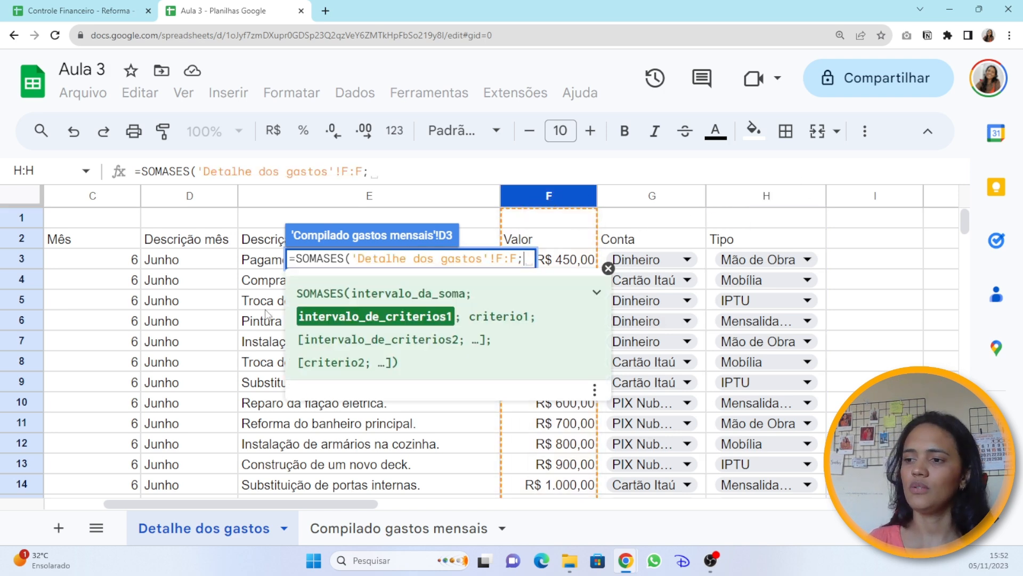
Add the first criterion to the formula: column D (Descrição mês) of Detalhe dos gastos matched against the month in B3.
click(200, 195)
text(;)
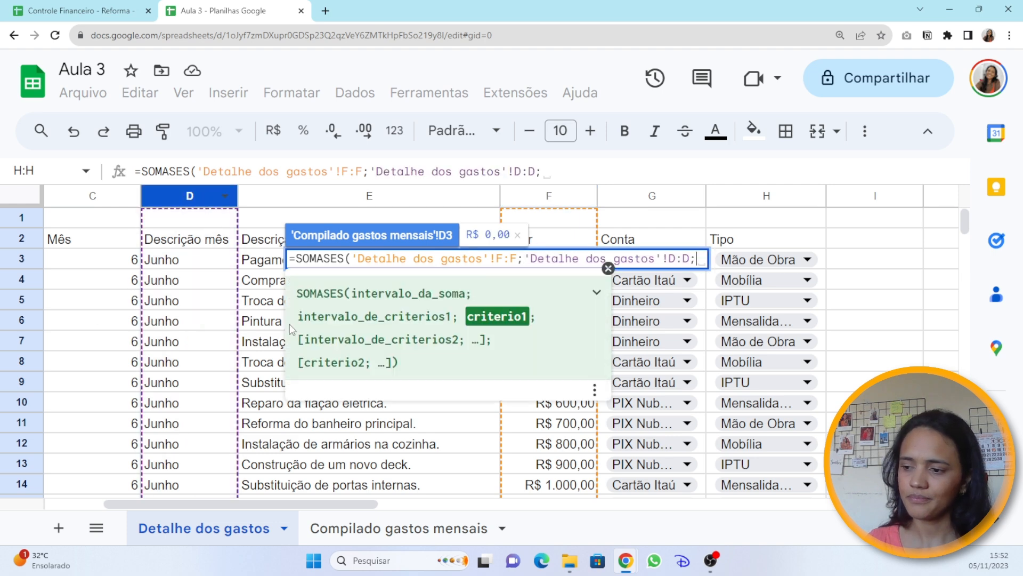
click(399, 528)
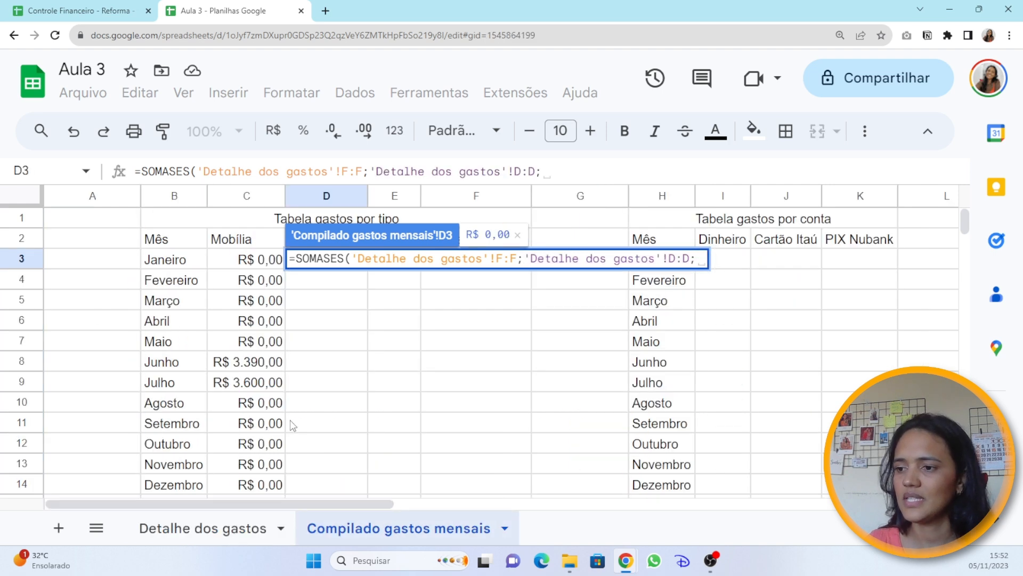
click(192, 262)
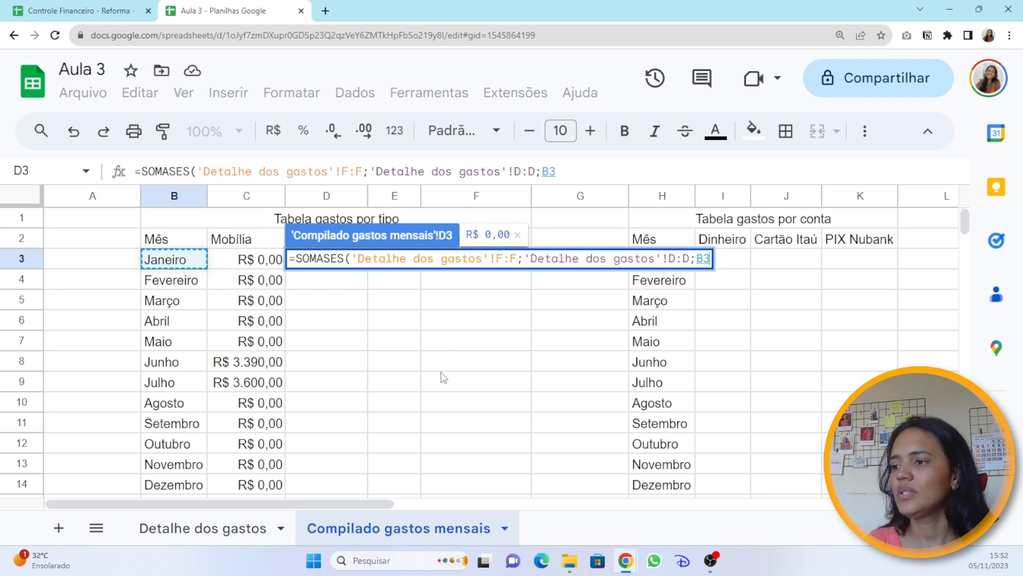
text(;)
Add column H (Tipo) of Detalhe dos gastos matched against D2 as the second criterion, and complete the formula.
click(251, 527)
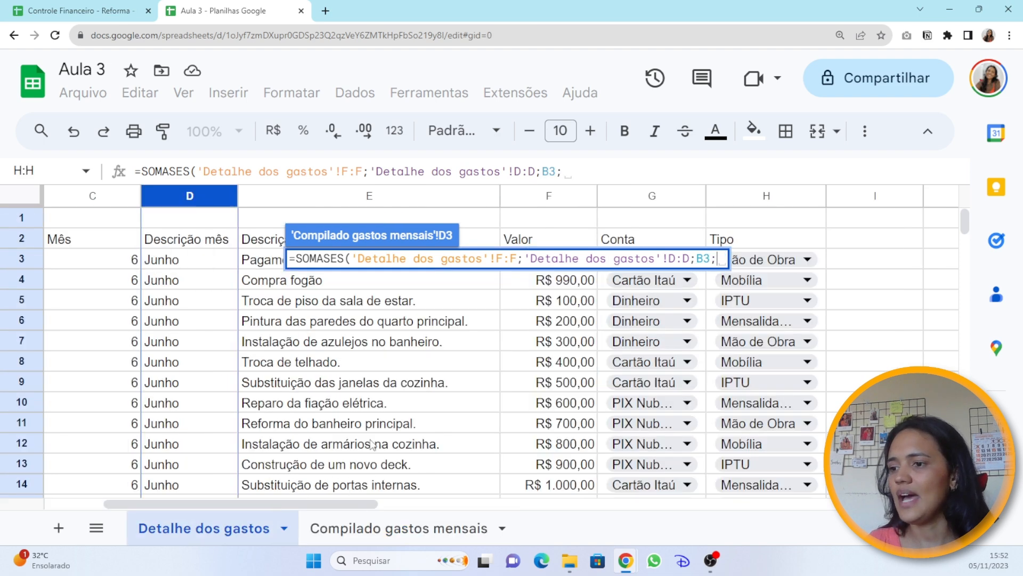
click(766, 196)
text(;)
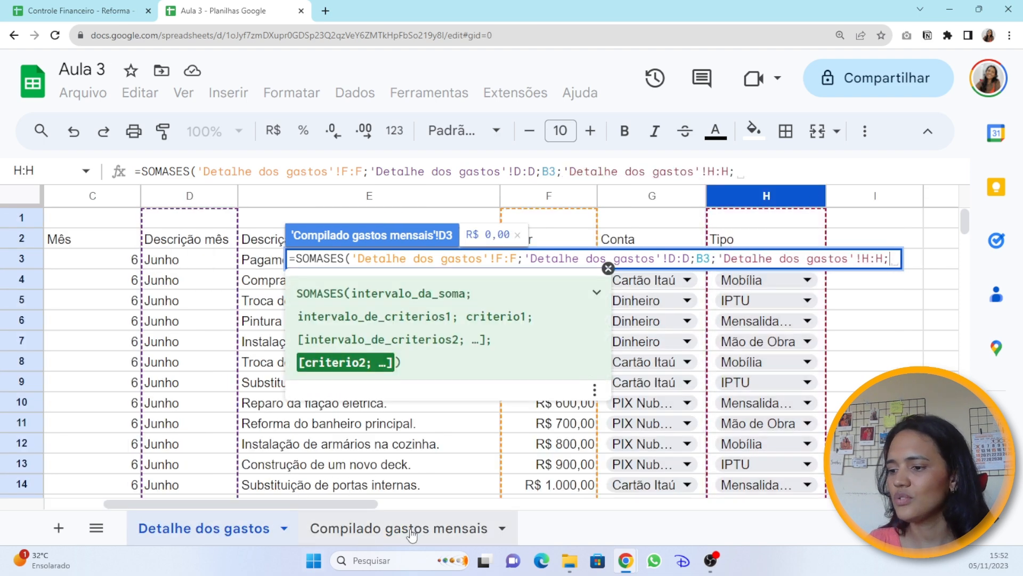
click(406, 531)
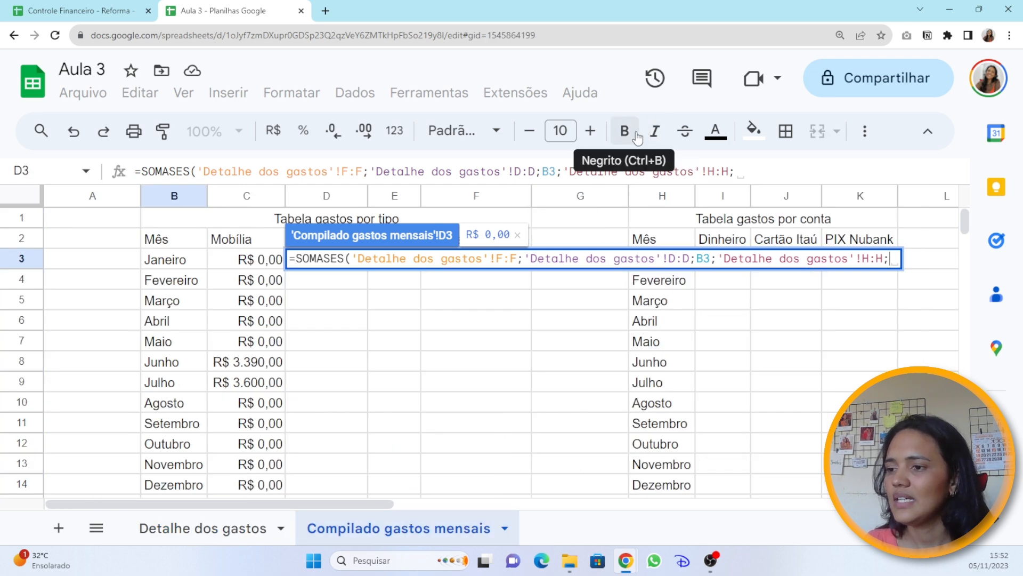
click(782, 171)
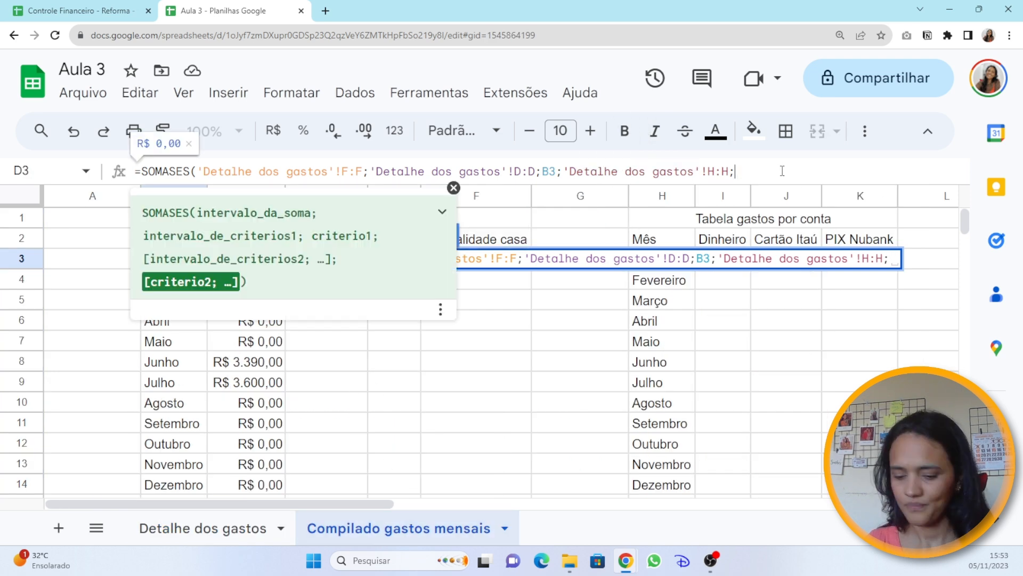
text(D2)
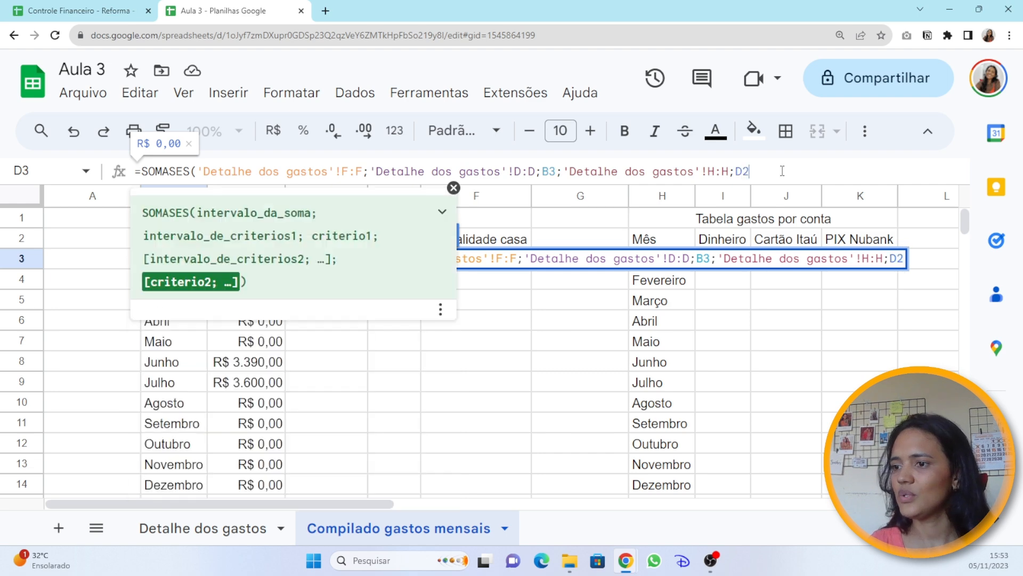
text())
key(Return)
Make the D2 reference in the D3 formula absolute as $D$2.
key(Up)
click(782, 170)
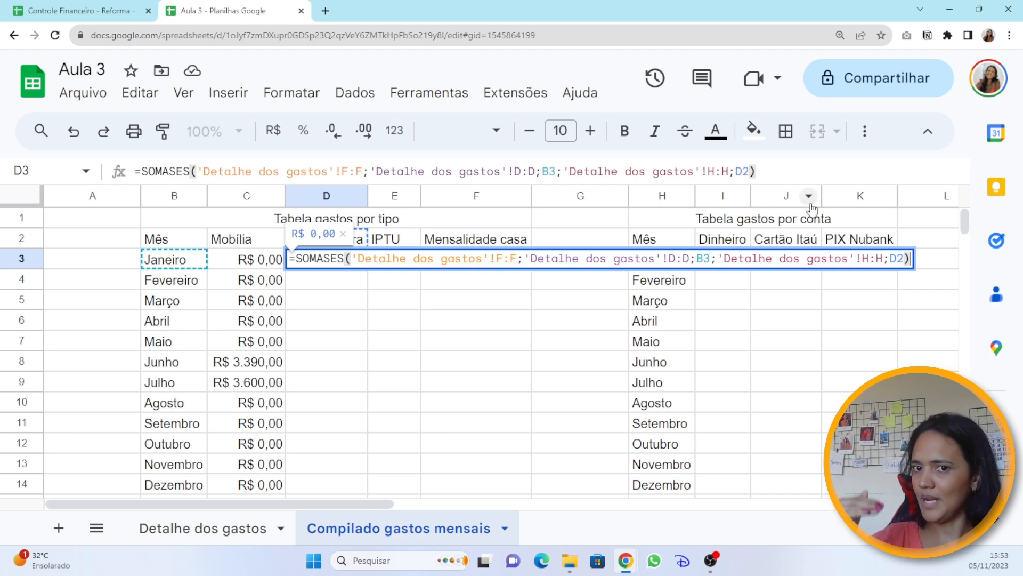
click(740, 171)
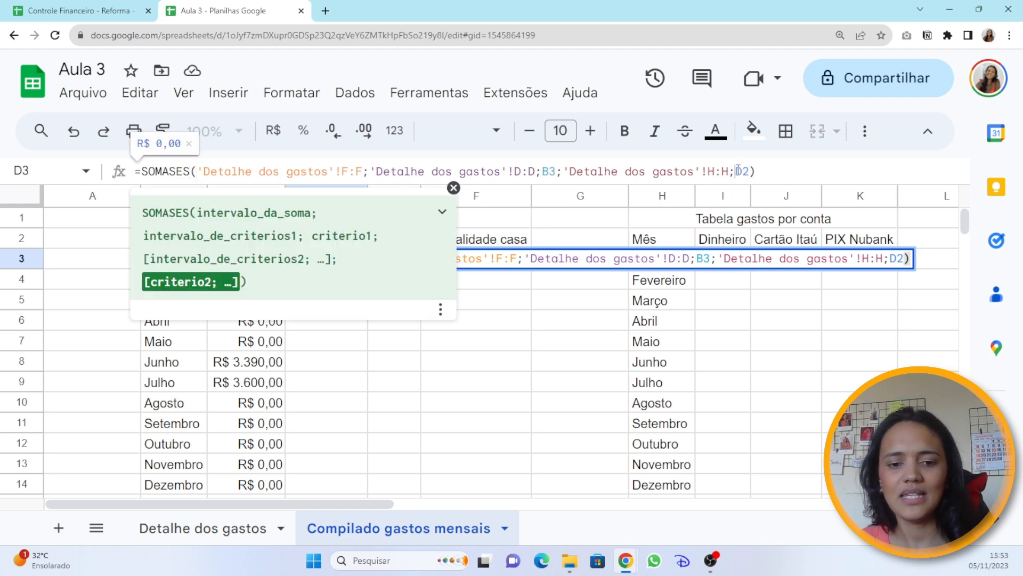
key(F4)
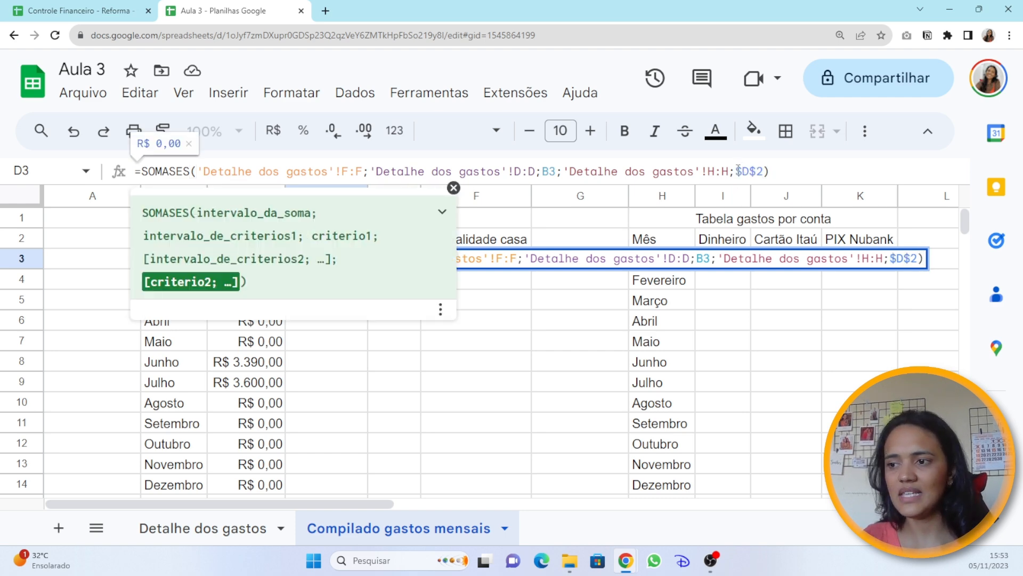
key(Return)
key(Escape)
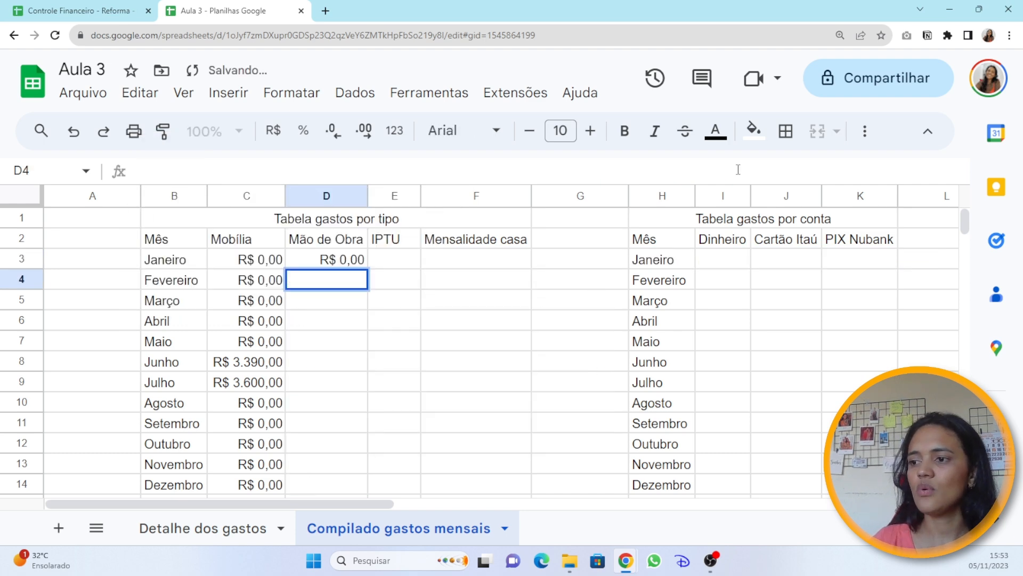
Fill the D3 formula down the Mão de Obra column through Dezembro.
key(Up)
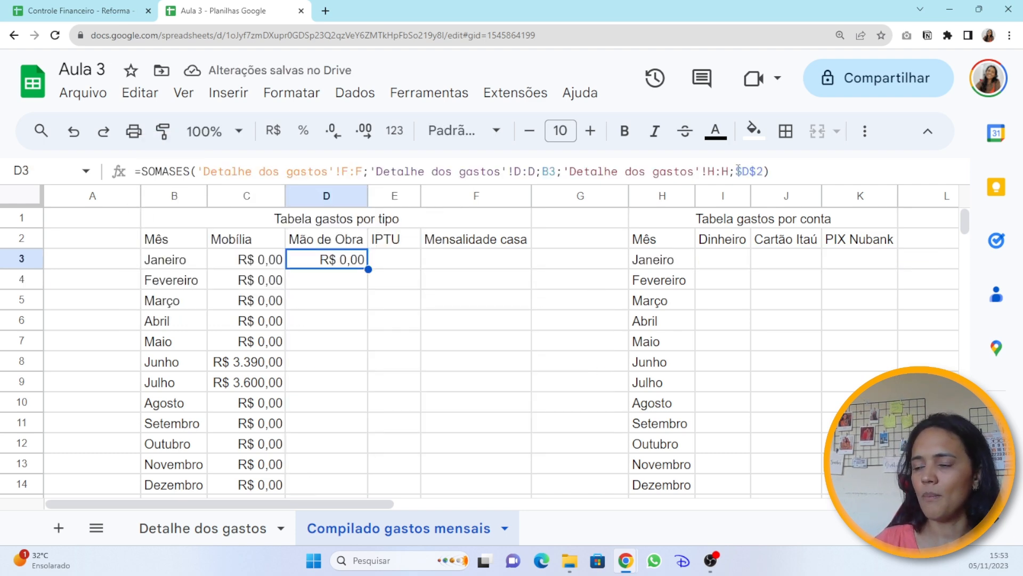
double_click(369, 269)
scroll(408, 390, down, 1)
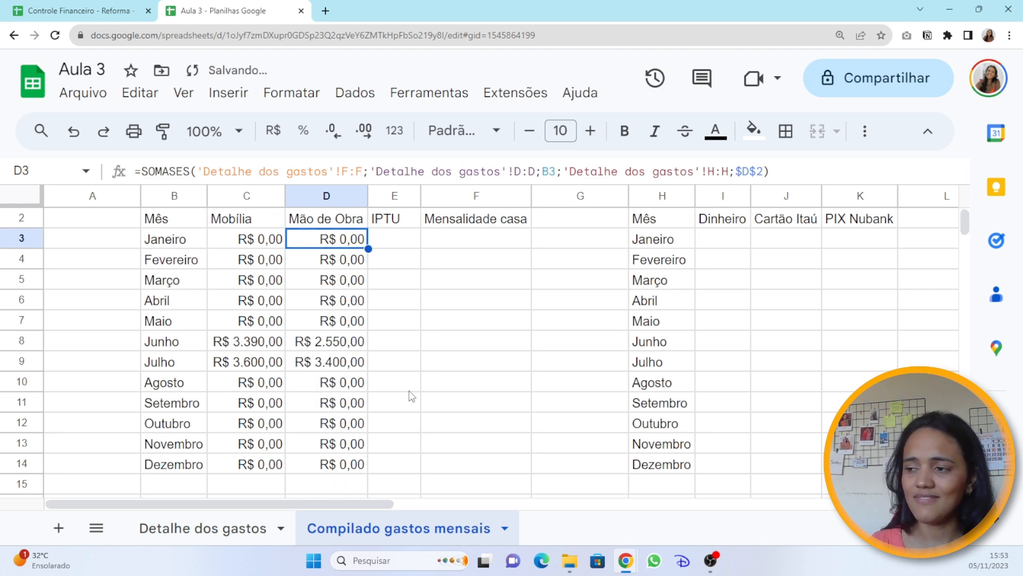
scroll(485, 395, up, 1)
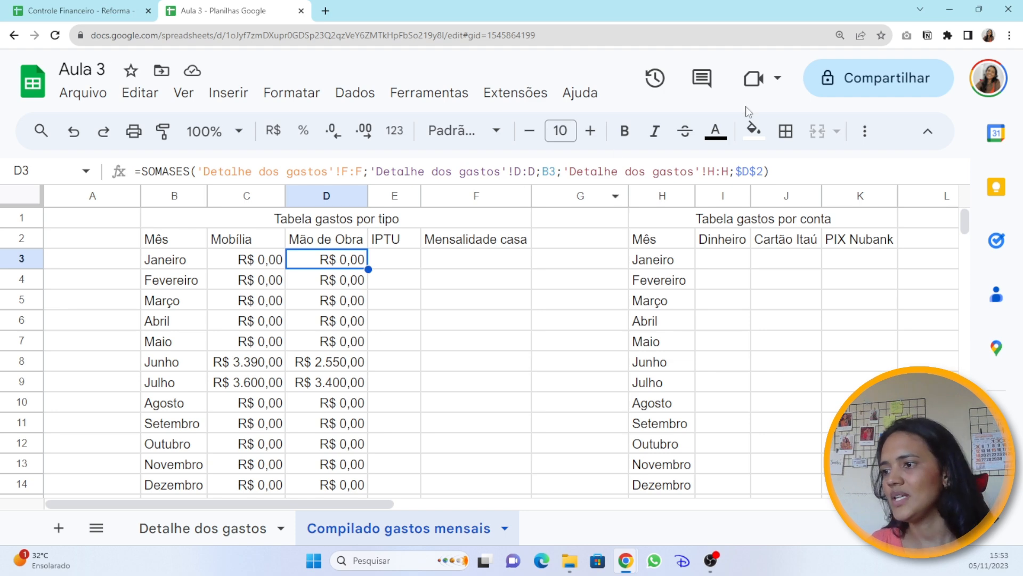
Copy the full SOMASES formula text from D3 into E3 under IPTU.
click(785, 171)
key(ctrl+a)
key(ctrl+c)
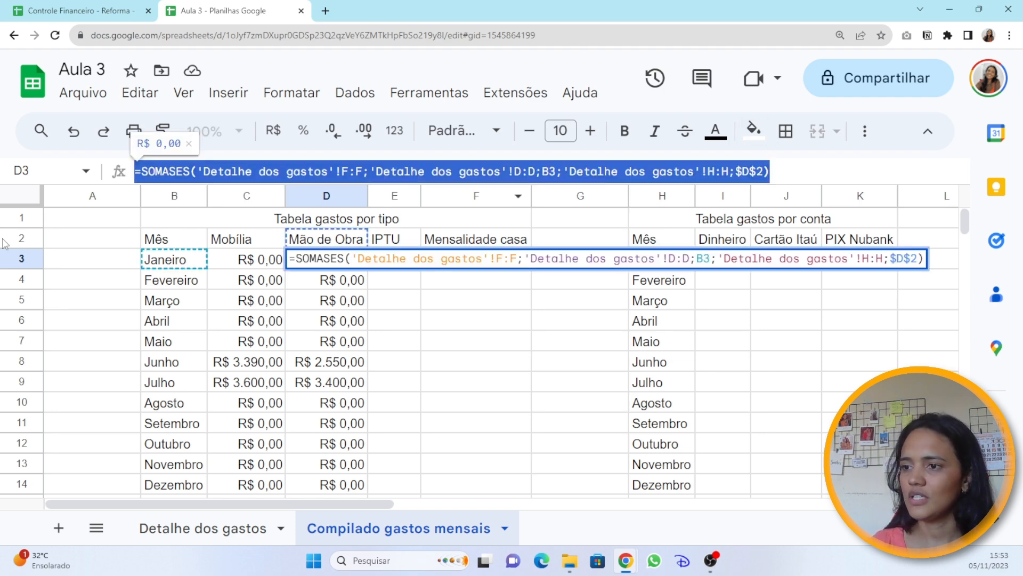
key(Return)
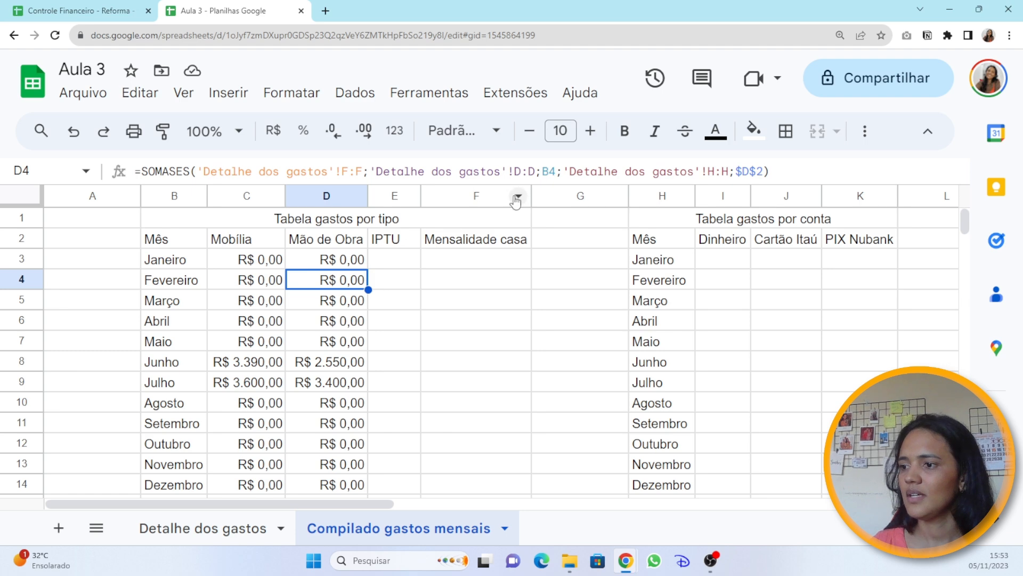
click(415, 259)
click(430, 167)
key(ctrl+v)
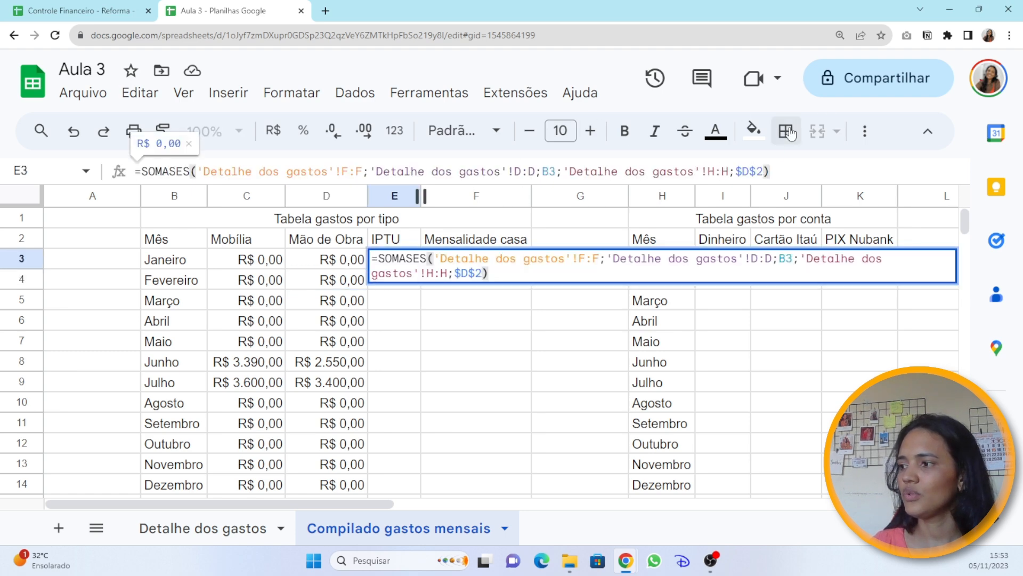
Change the type criterion in the E3 formula to $E$2 and autofill the IPTU column through Dezembro.
click(548, 172)
click(453, 187)
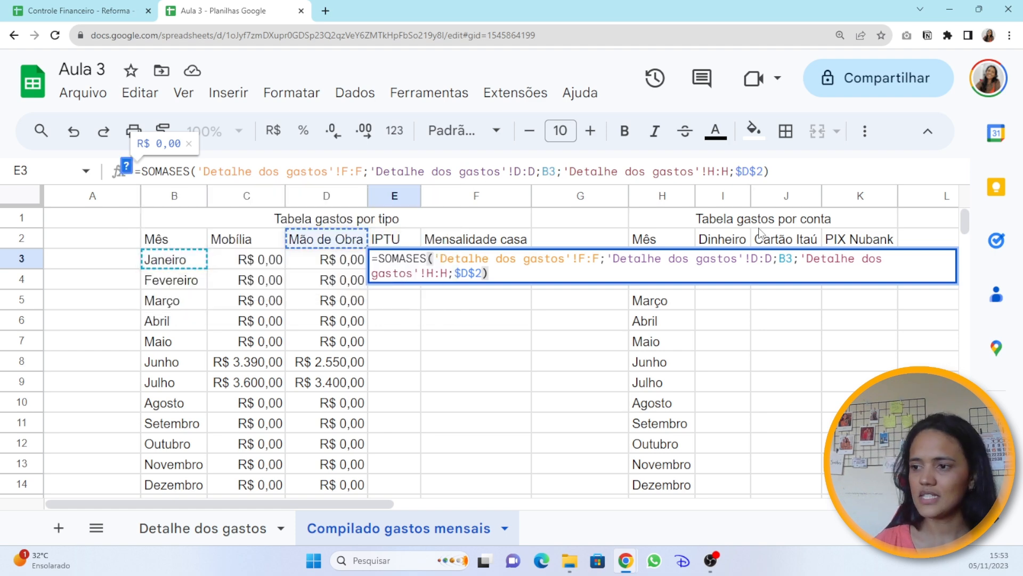
key(BackSpace)
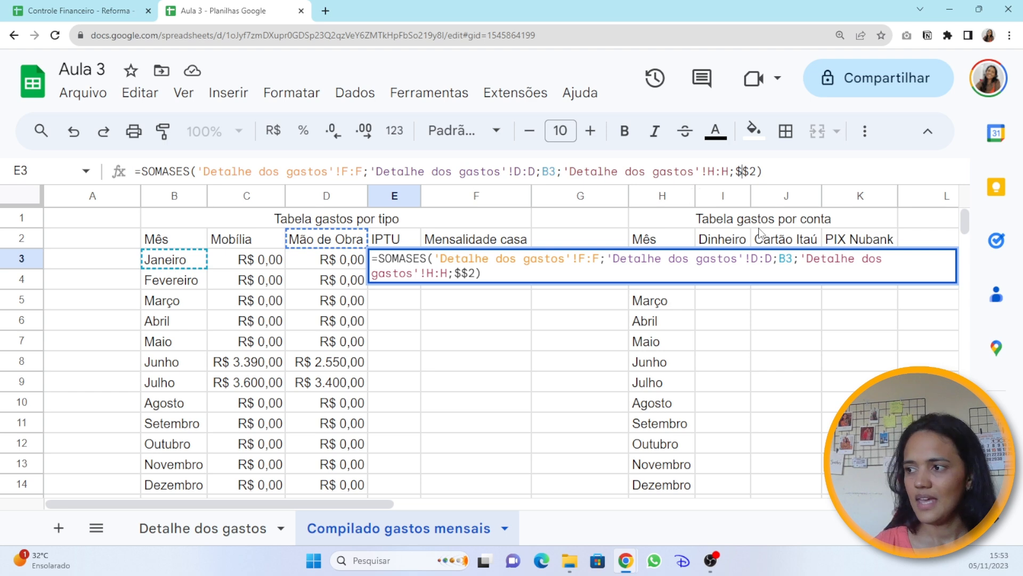
text(e)
key(Return)
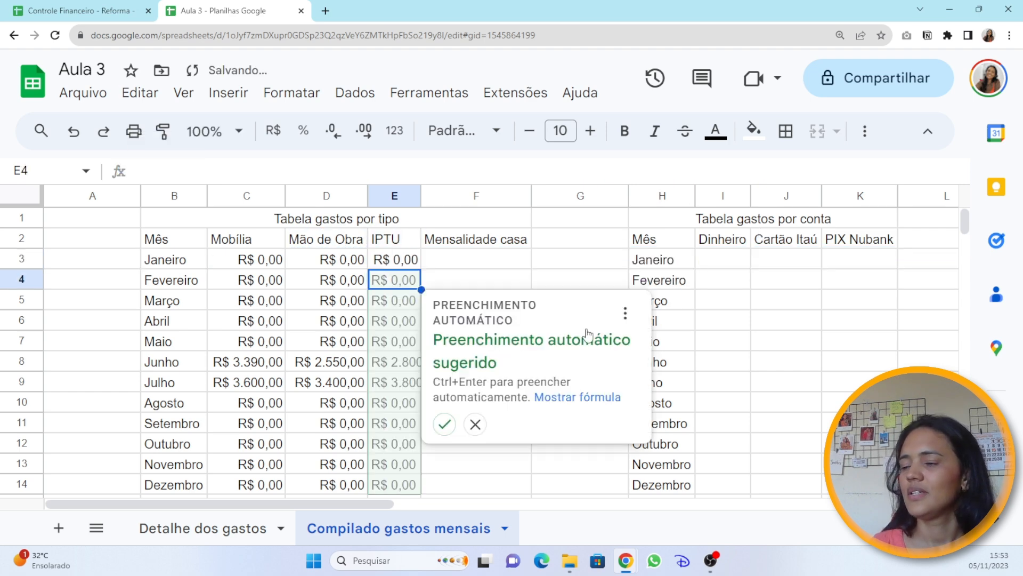
click(445, 424)
Paste the copied SOMASES formula into F3 under Mensalidade casa.
click(482, 259)
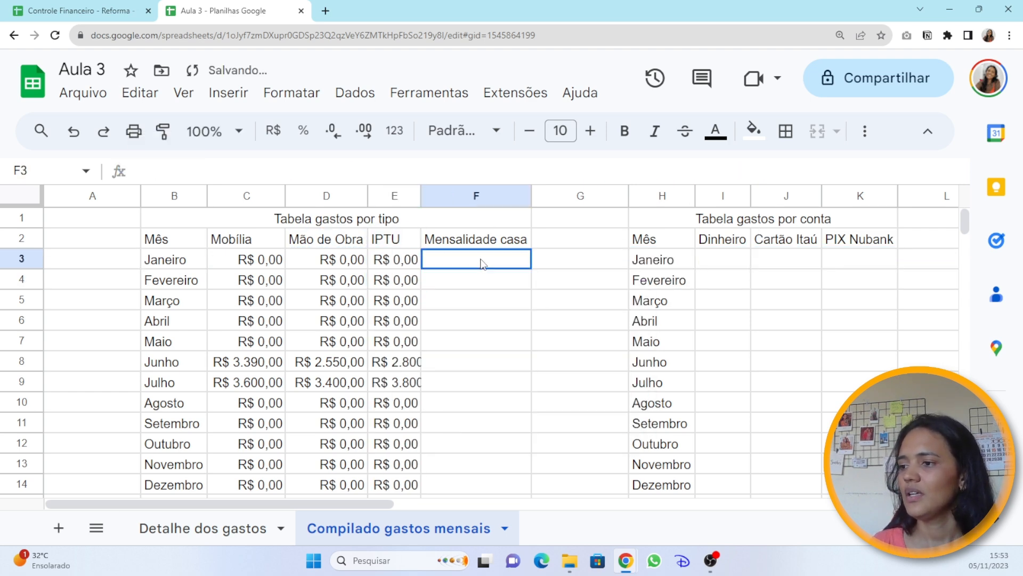
click(456, 171)
key(ctrl+v)
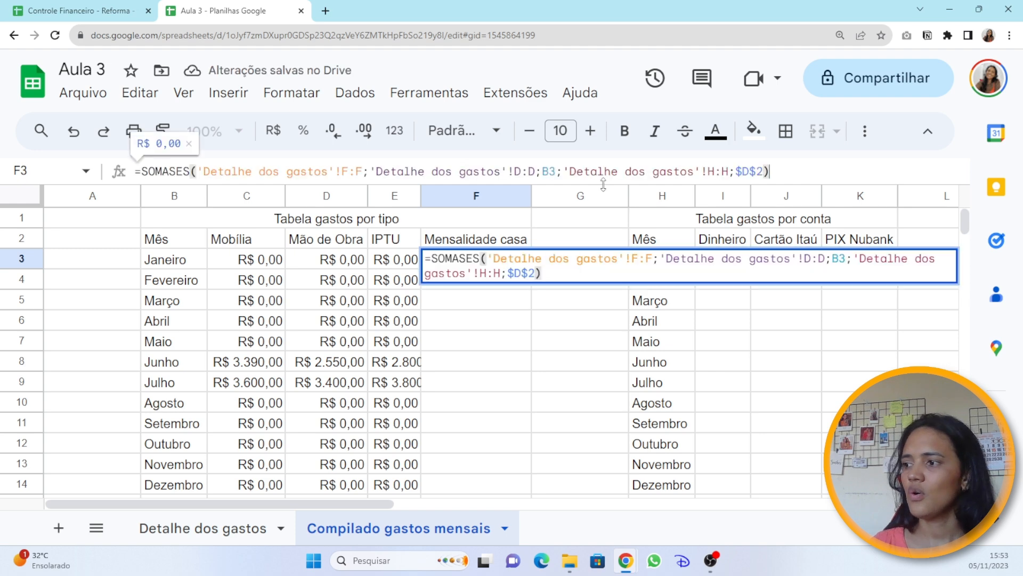
Change the type criterion in the F3 formula to $F$2 and autofill the Mensalidade casa column through Dezembro.
click(741, 171)
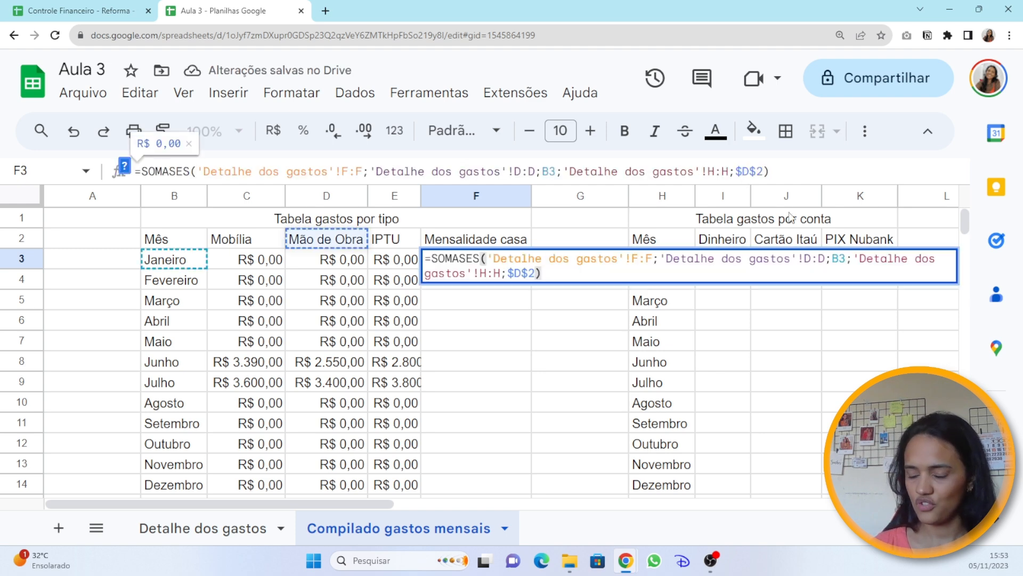
key(Delete)
text(f)
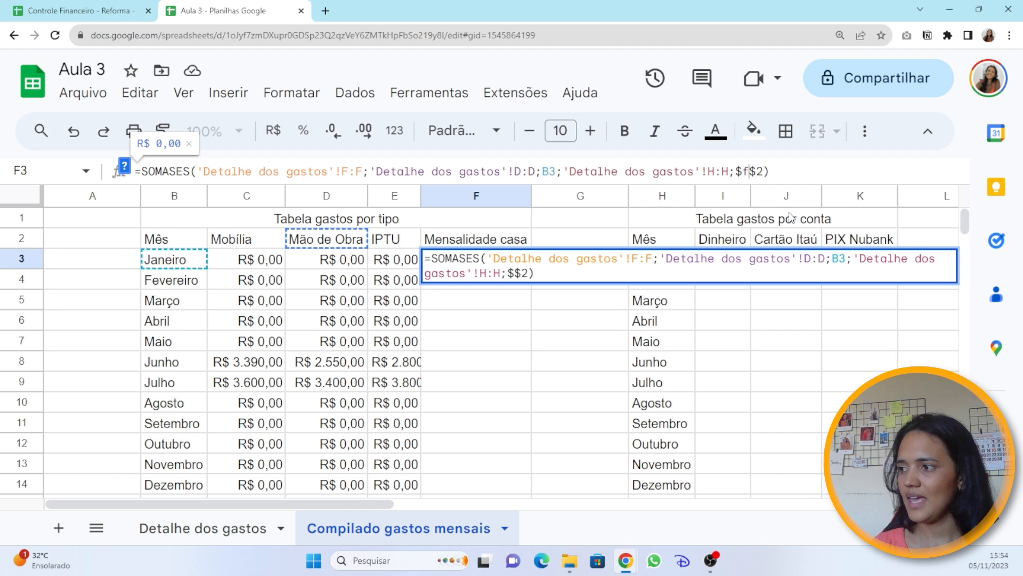
key(Return)
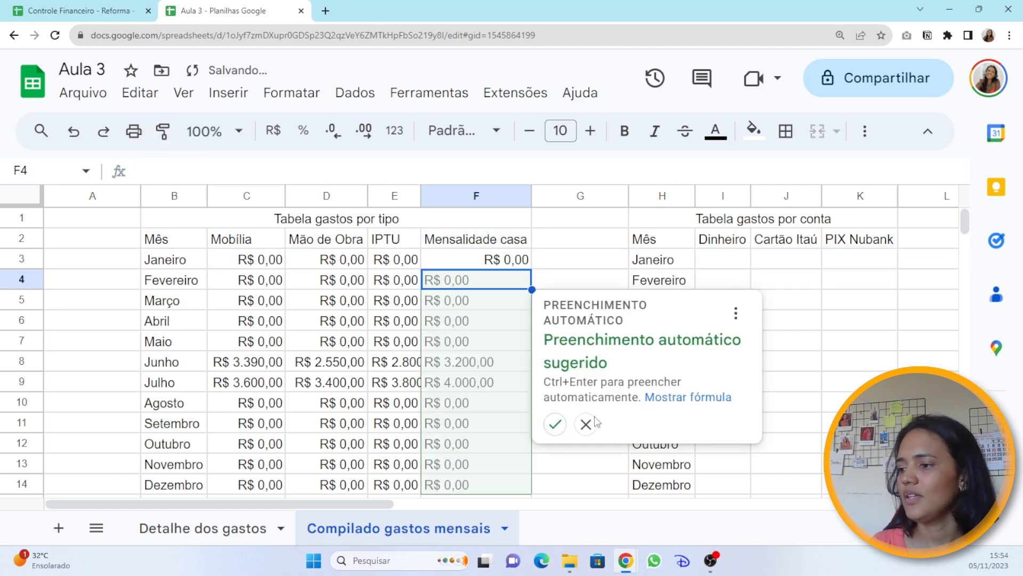
click(553, 423)
Examine the cell references in the Mensalidade casa formulas one by one, from Janeiro (F3) to Julho (F9).
key(Up)
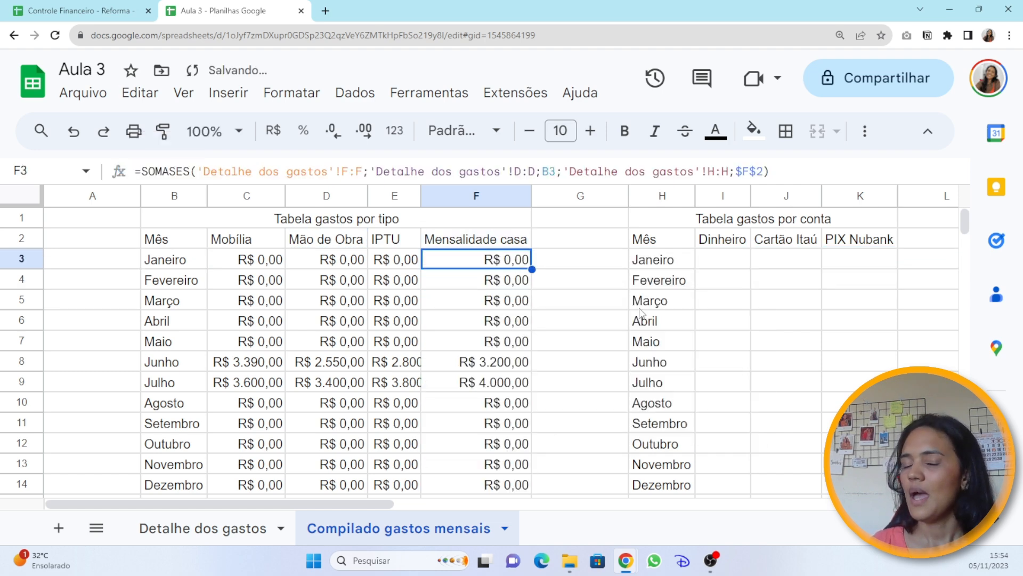
key(F2)
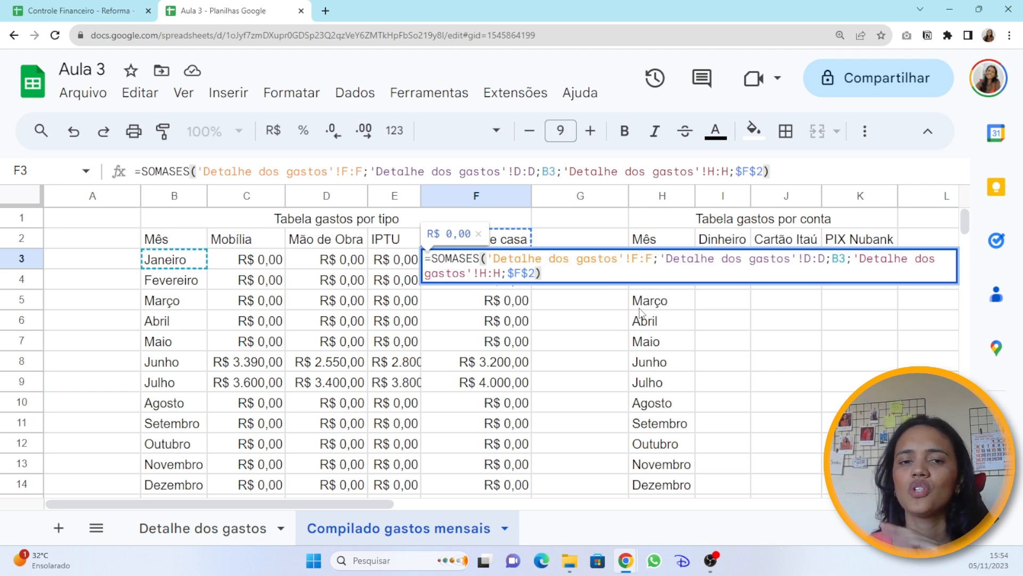
key(Return)
key(F2)
key(Return)
key(F2)
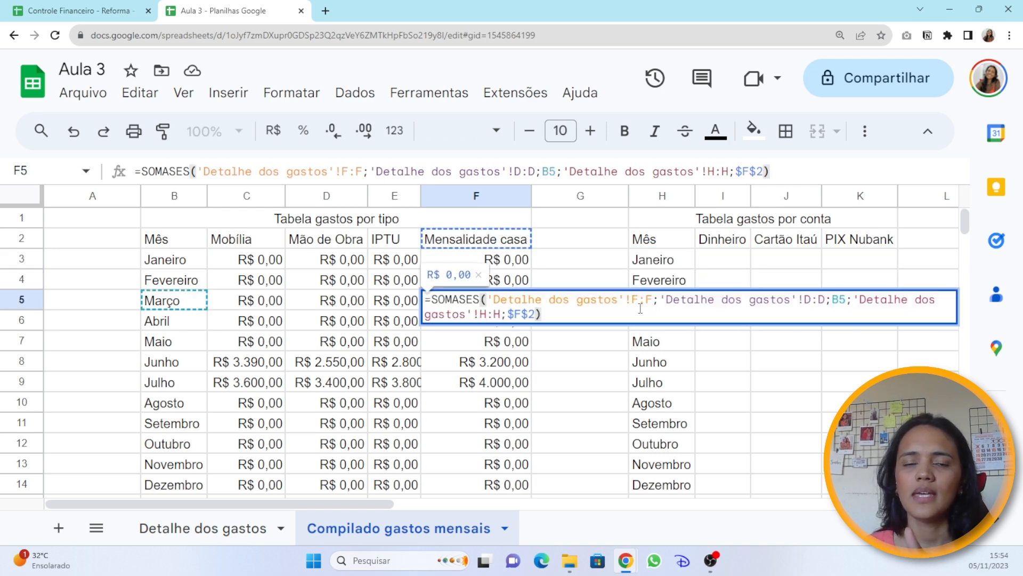
key(Return)
key(F2)
key(Return)
key(F2)
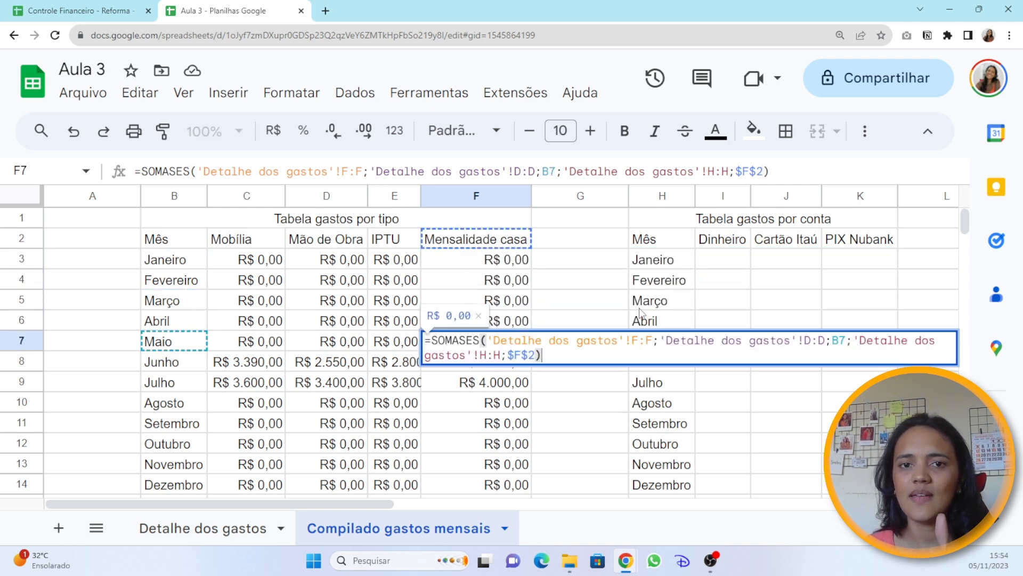
key(Return)
key(F2)
key(Return)
key(F2)
key(Return)
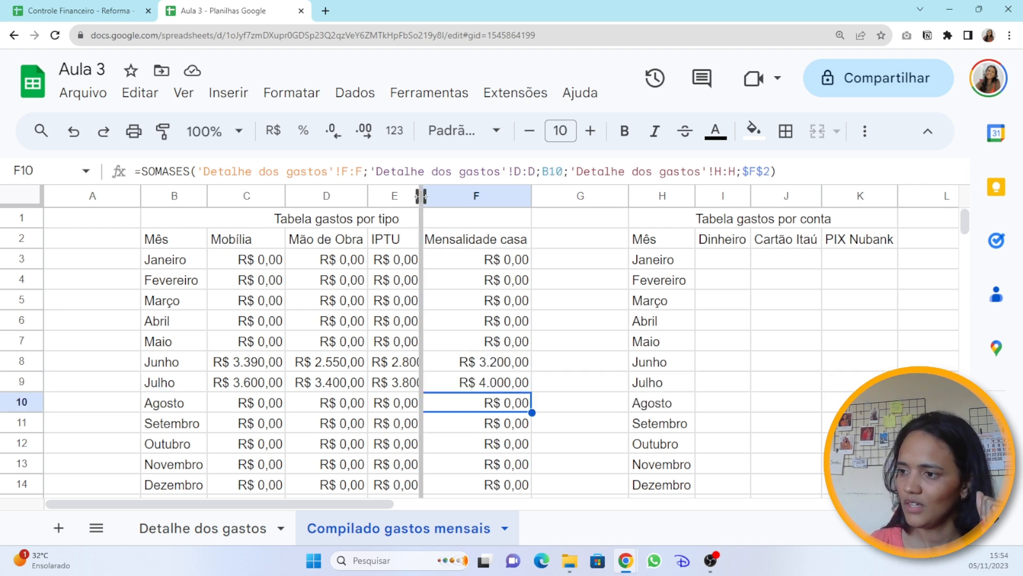
Widen column E so the IPTU amounts fit fully.
drag(421, 196, 443, 269)
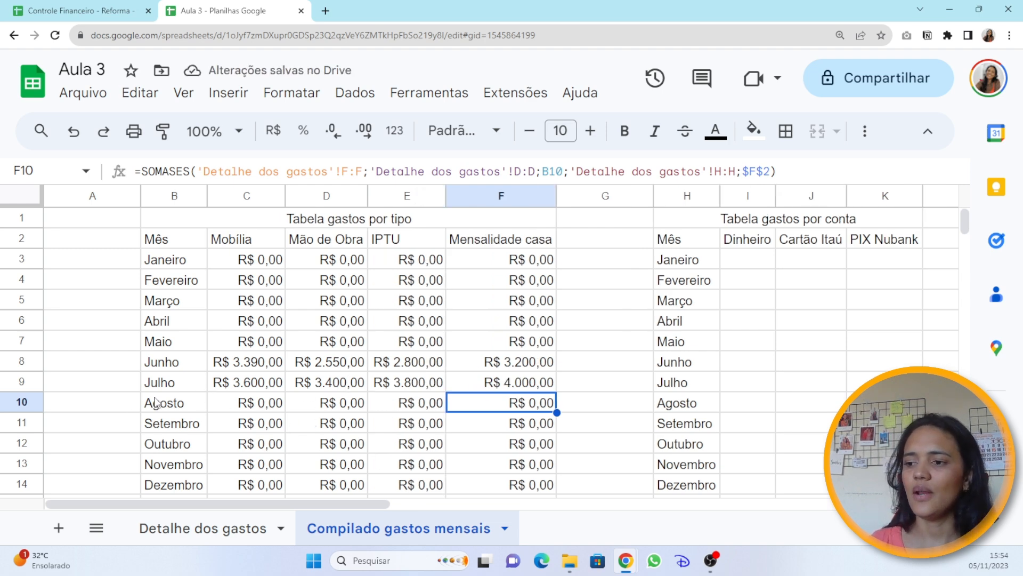
Review the Junho and Julho amounts across all expense types in the Tabela gastos por tipo.
click(173, 366)
drag(173, 366, 506, 383)
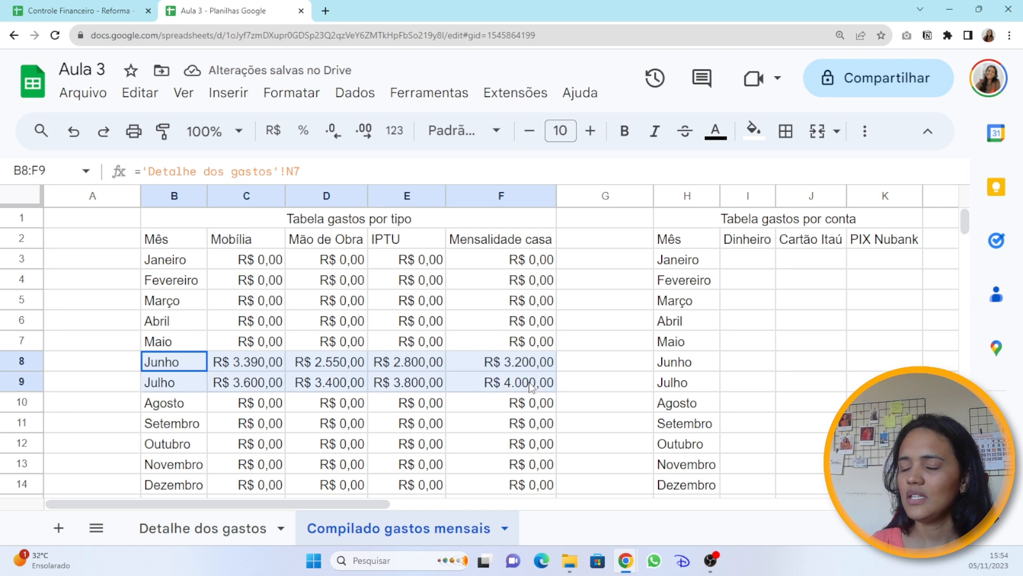
click(469, 445)
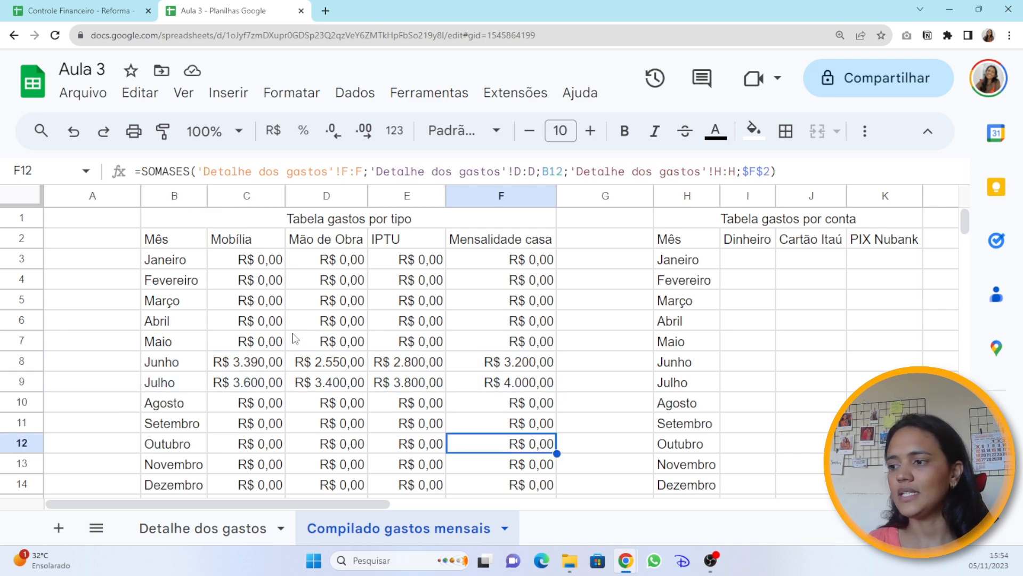
Start a SOMASES formula in I3 that sums 'Detalhe dos gastos'!F:F where the month column D:D matches H3.
drag(327, 498, 400, 506)
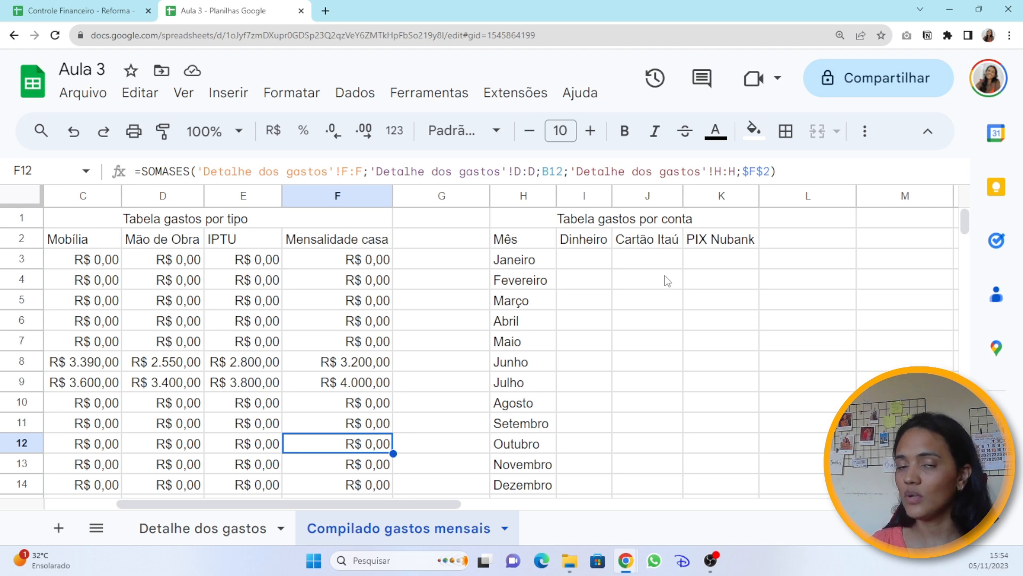
click(575, 265)
text(=somases()
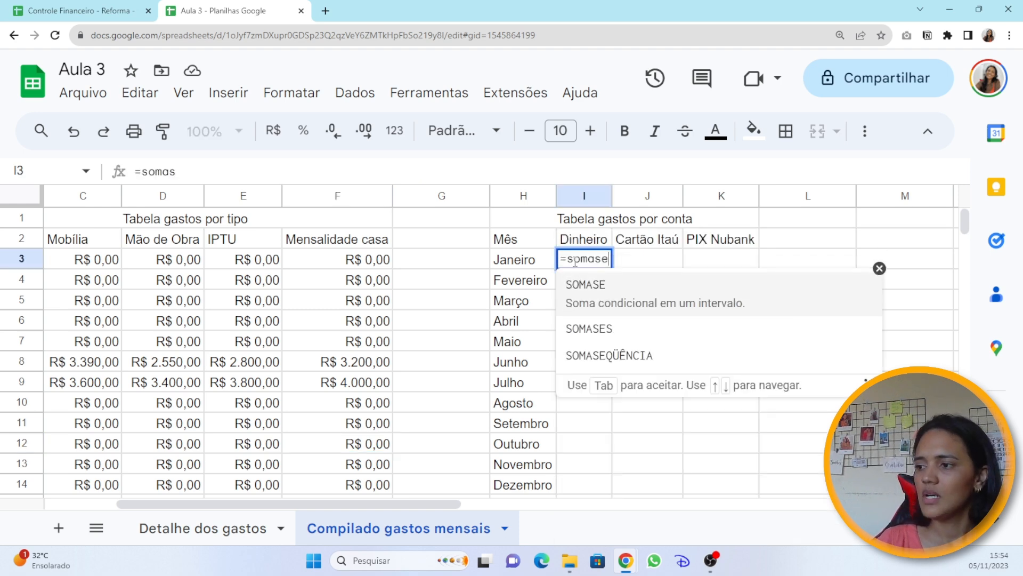
click(170, 527)
click(558, 196)
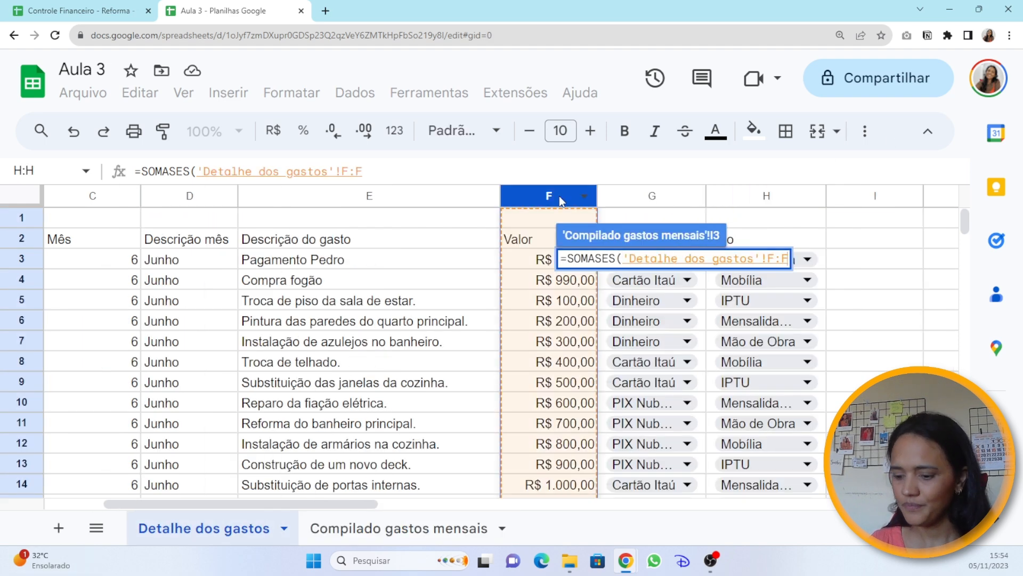
text(;)
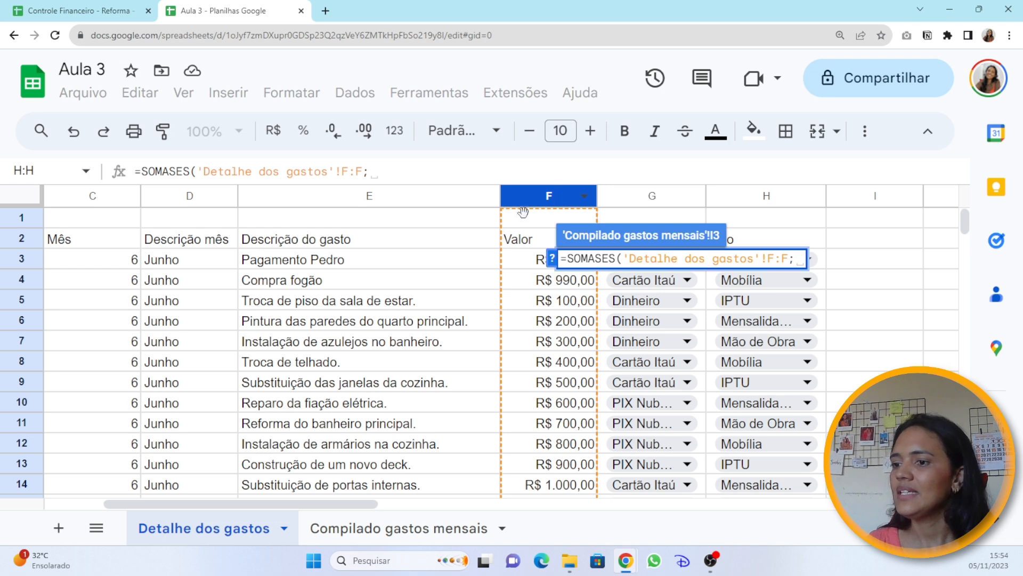
click(172, 198)
text(;)
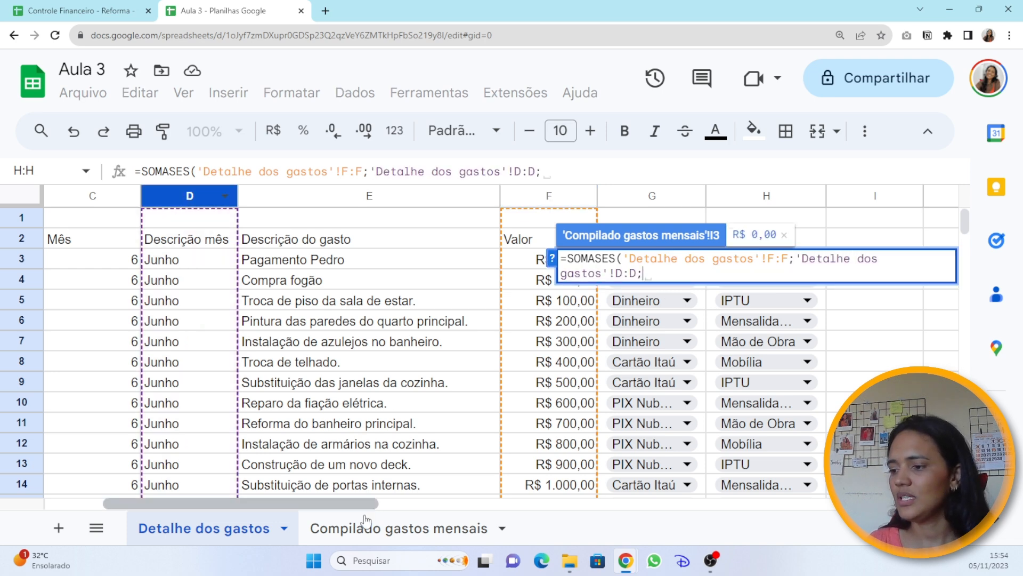
click(377, 538)
click(525, 262)
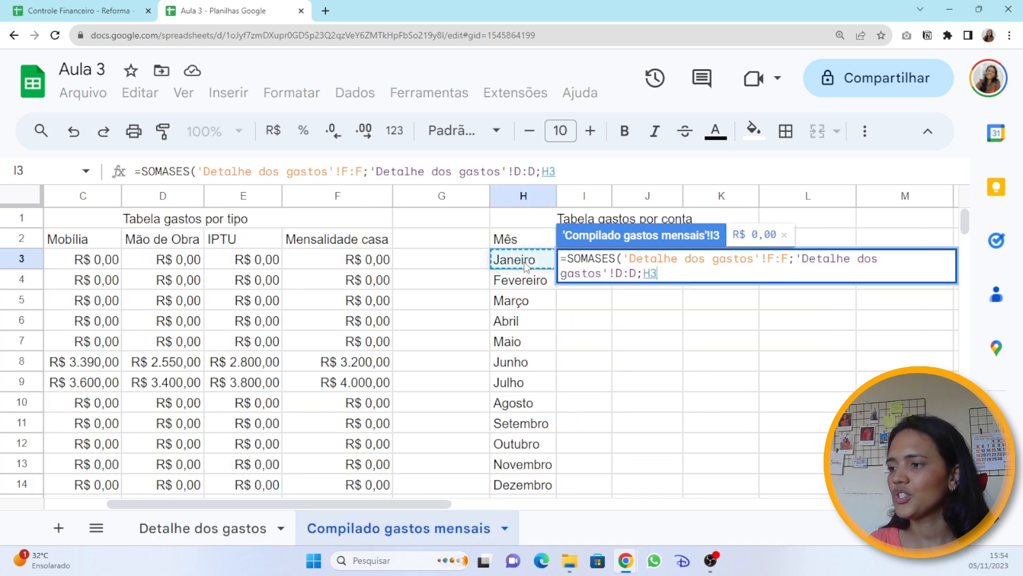
text(;)
Complete the I3 formula with 'Detalhe dos gastos'!G:G as the account range and I2 as its criterion.
click(238, 535)
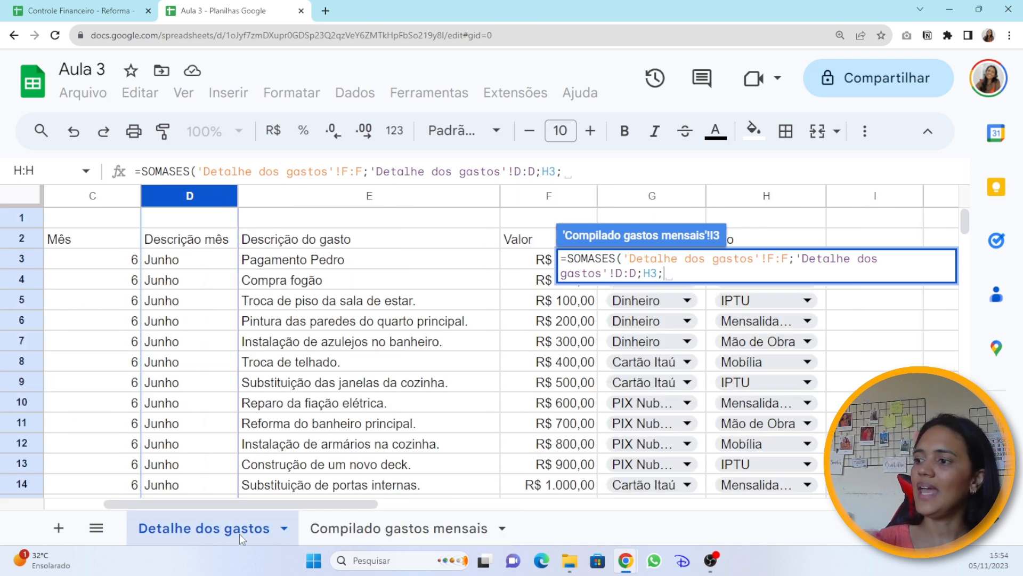
click(639, 202)
text(;)
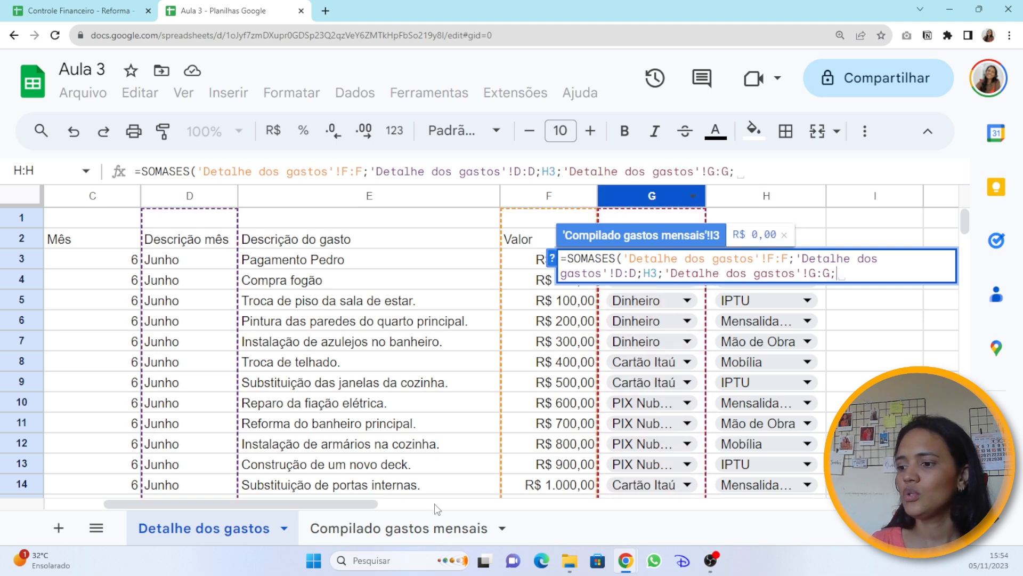
click(467, 528)
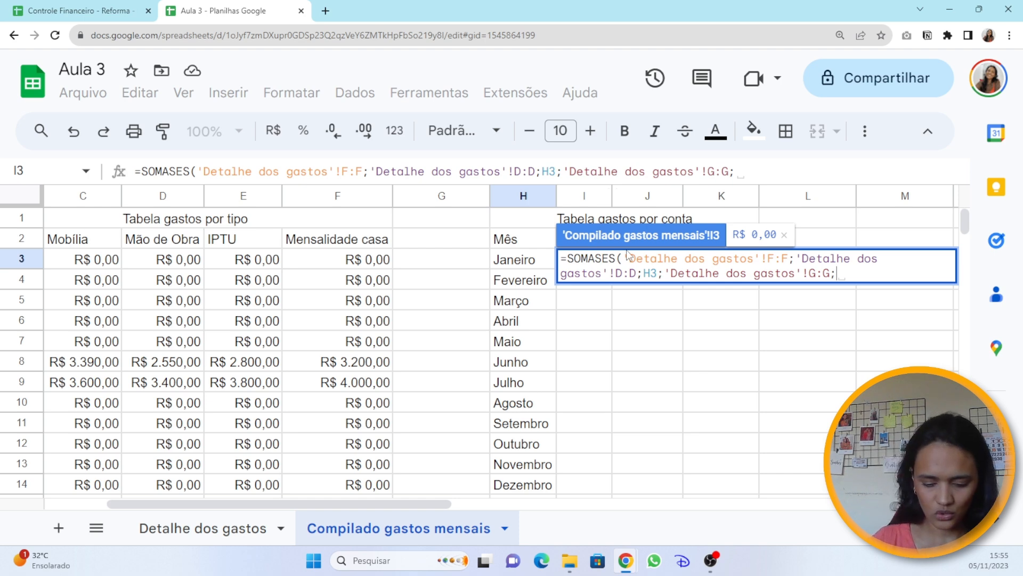
text(i2)
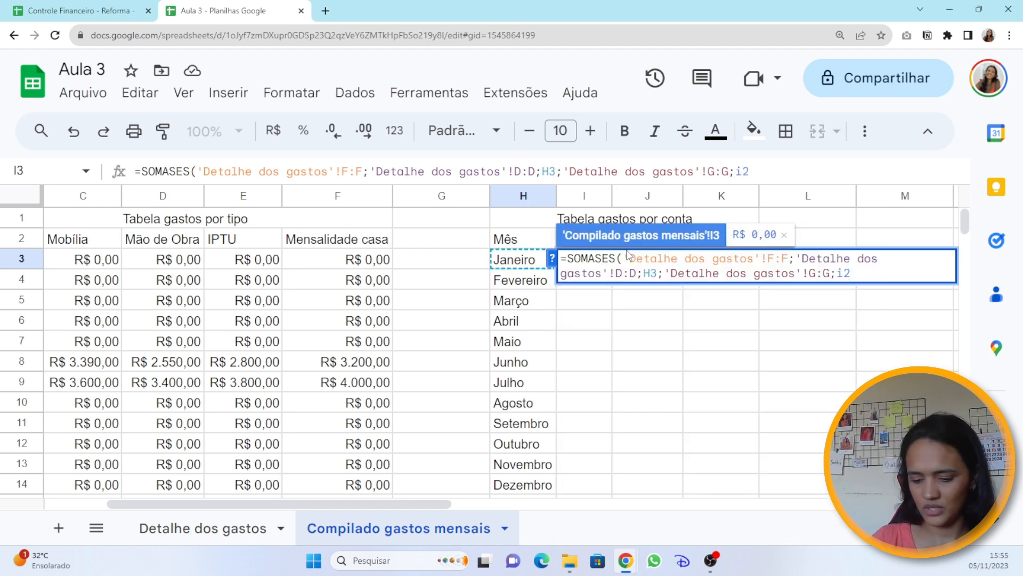
text())
key(Return)
key(Up)
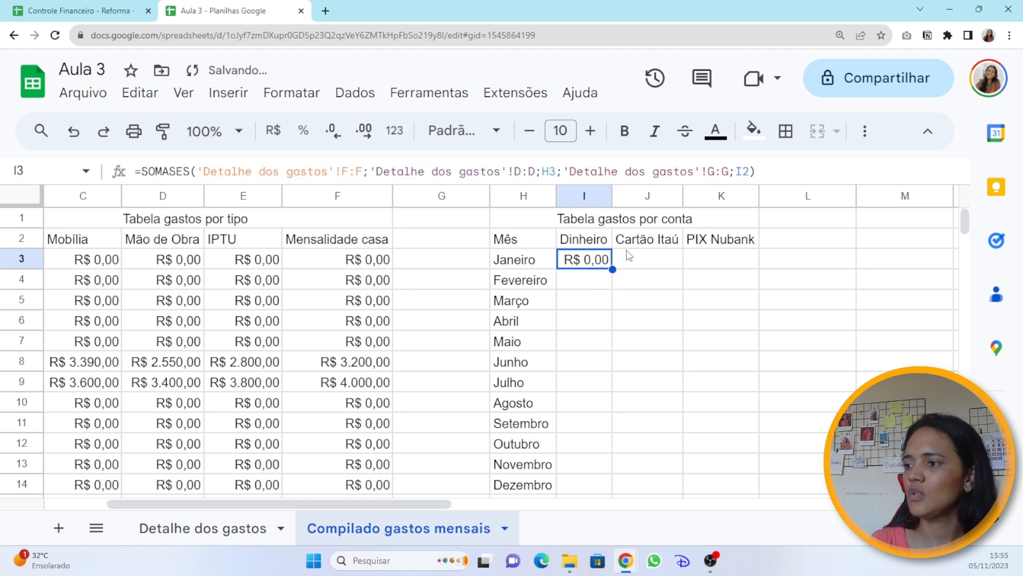
key(Return)
key(Return)
key(Return)
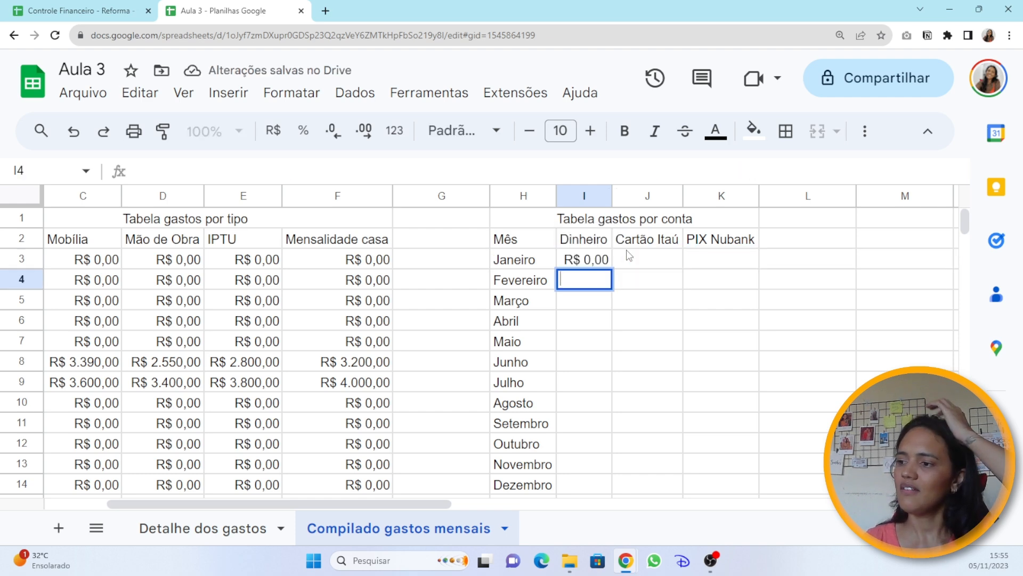
key(Escape)
key(Up)
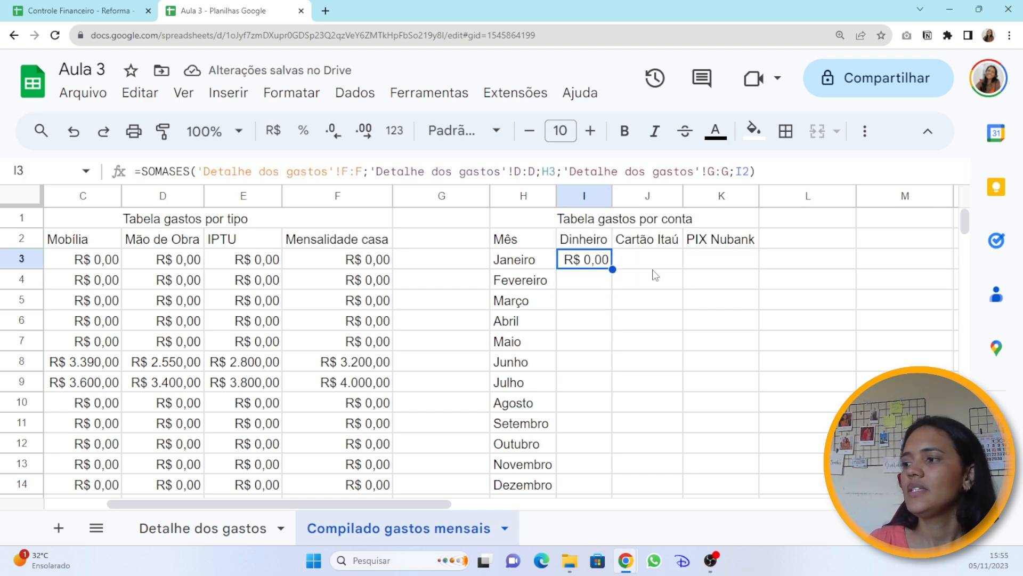
Autofill the Dinheiro column through Dezembro with the I3 criterion fixed as $I$2, and fit column I to its amounts.
click(742, 172)
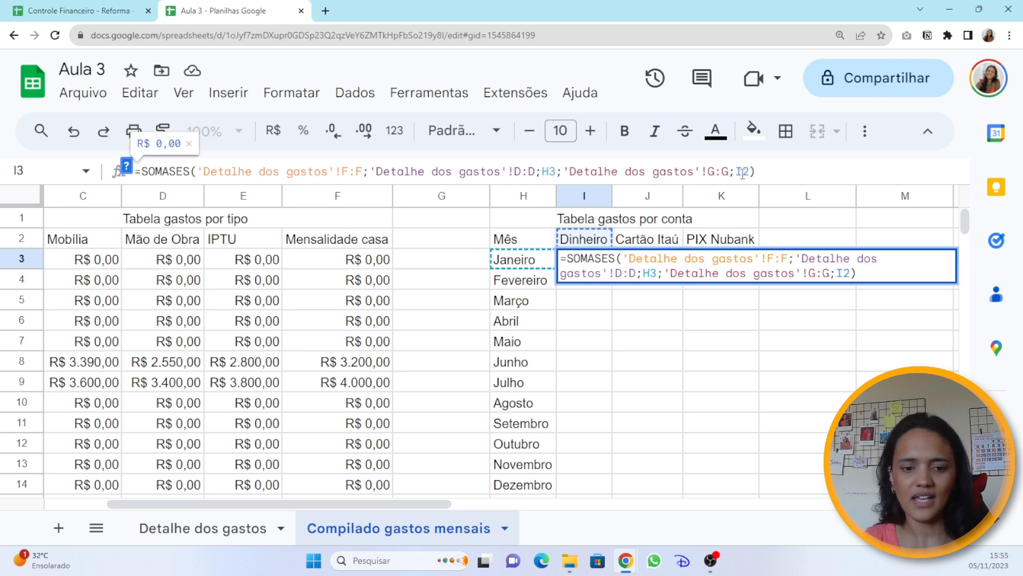
key(F4)
key(Return)
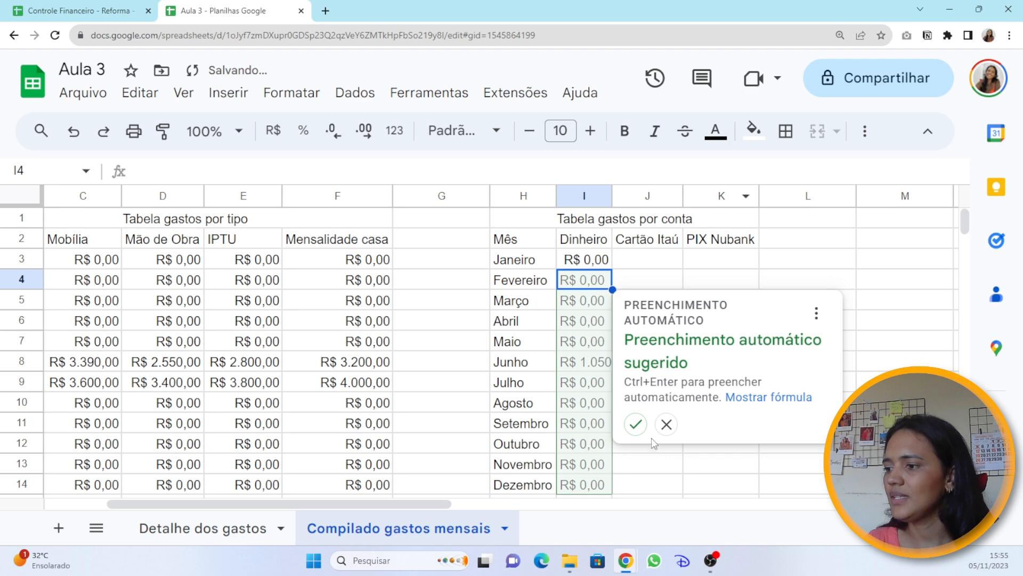
click(635, 425)
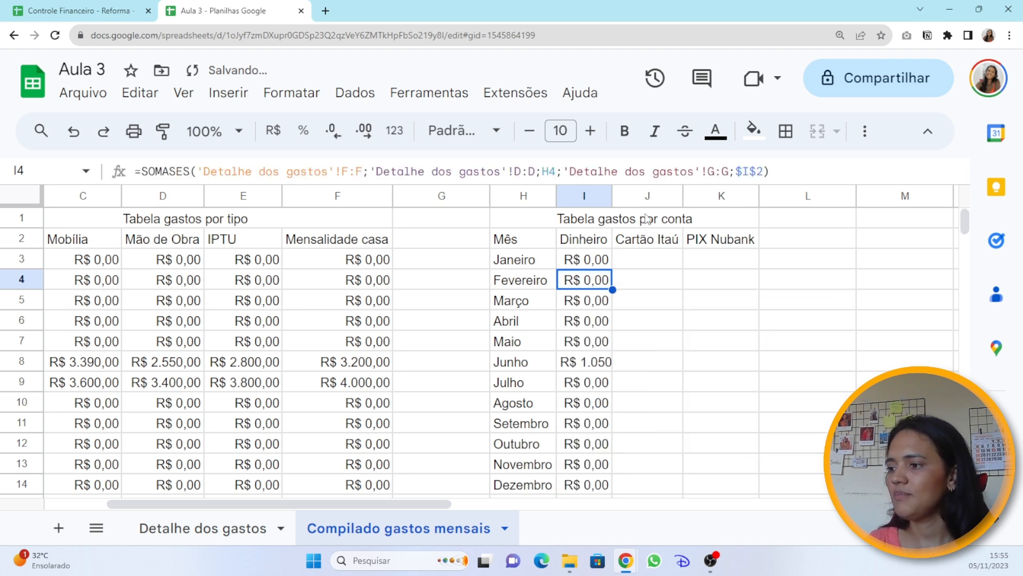
double_click(611, 195)
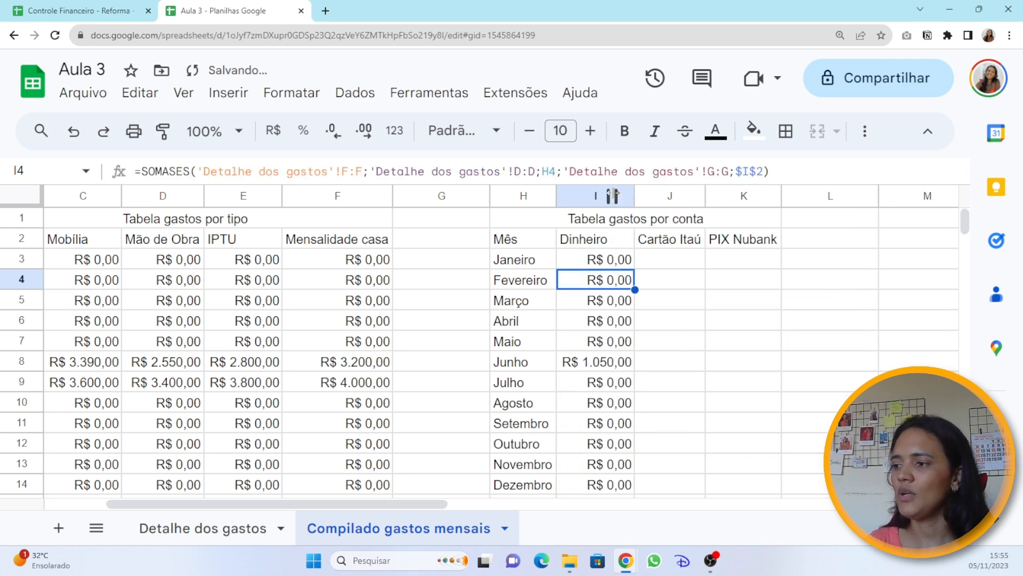
Copy the full SOMASES formula text from I3 and paste it into J3 under Cartão Itaú.
click(599, 259)
drag(803, 167, 22, 268)
key(ctrl+c)
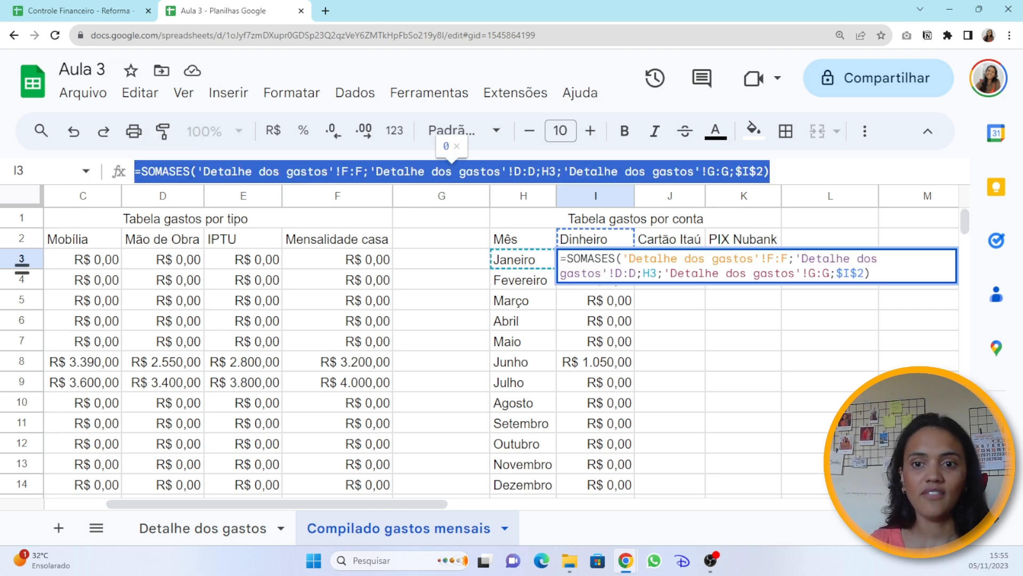
key(Return)
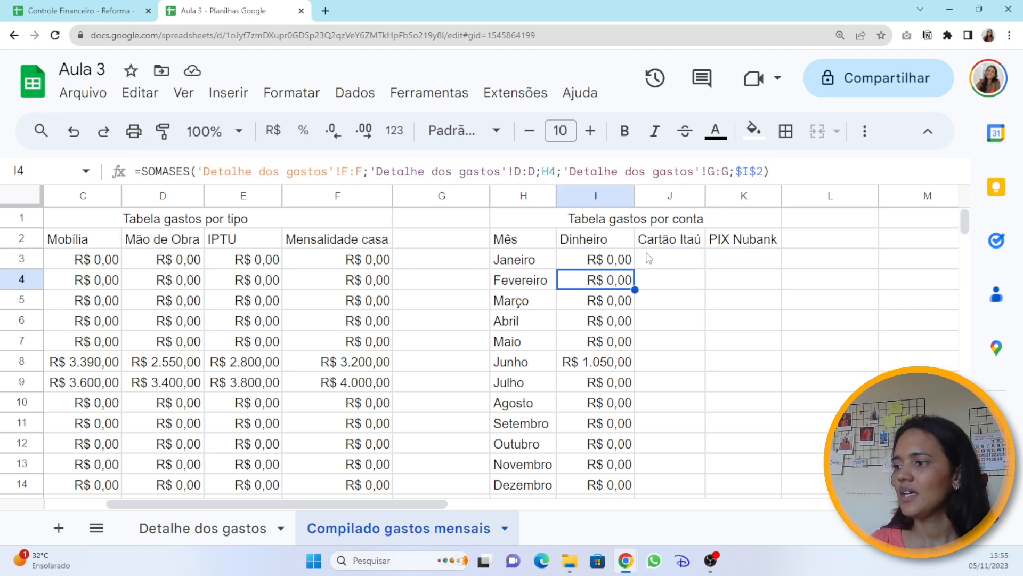
key(Up)
key(Right)
key(ctrl+v)
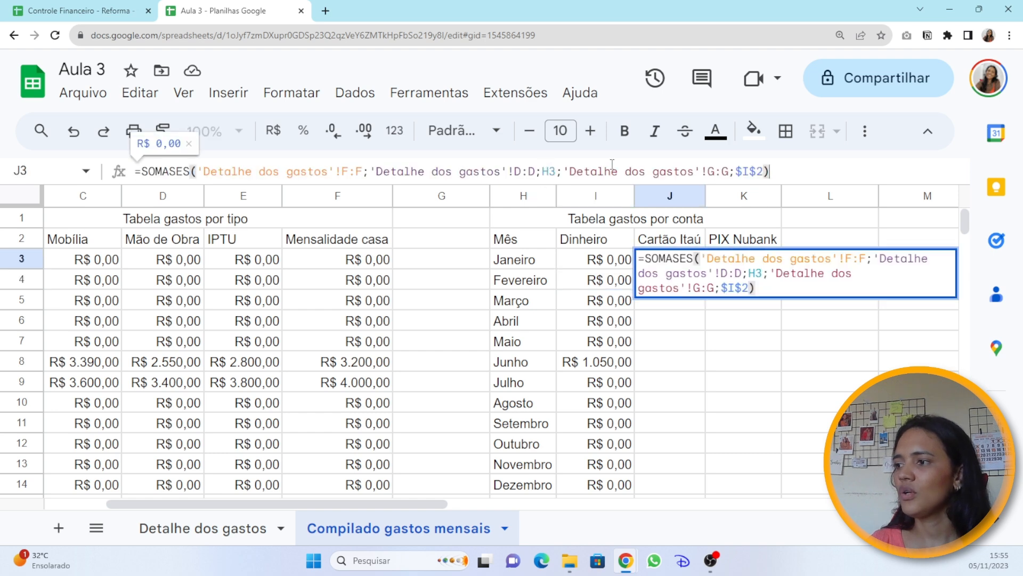
Change the account criterion in the J3 formula to $J$2 and autofill the Cartão Itaú column through Dezembro.
click(748, 170)
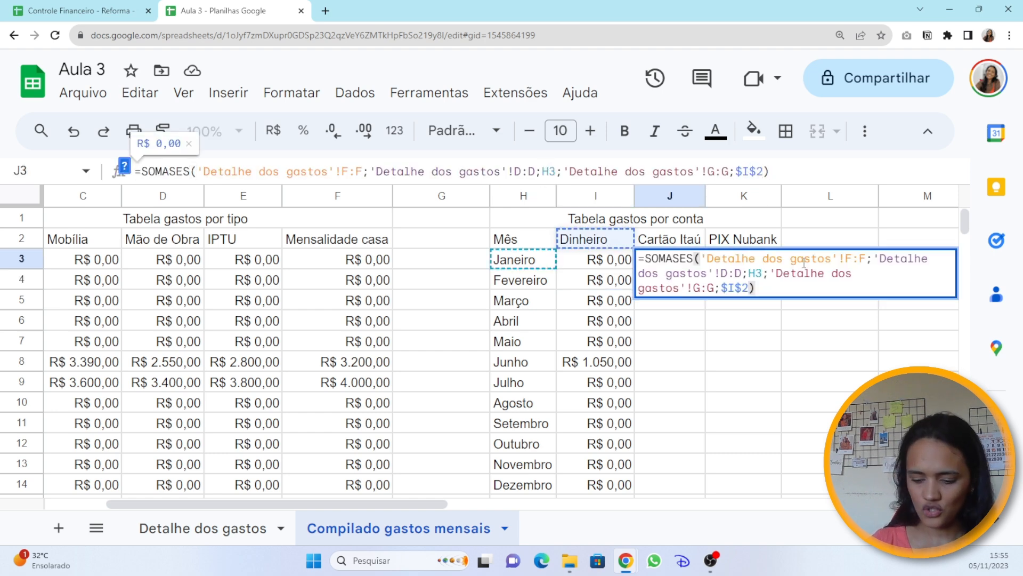
key(BackSpace)
text(j)
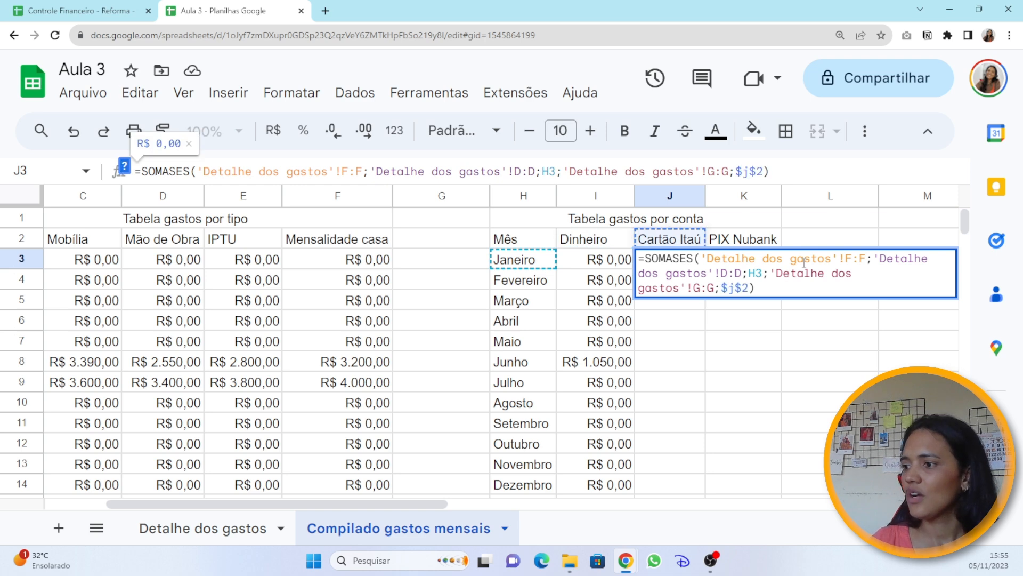
key(Return)
click(729, 424)
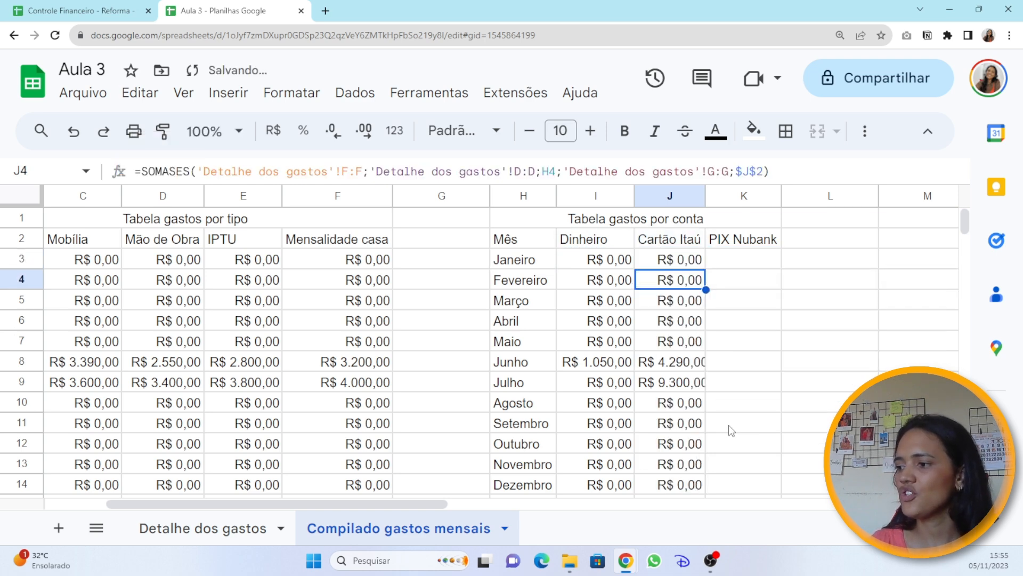
Paste the copied formula into K3 with the account criterion $K$2 and autofill the PIX Nubank column through Dezembro.
click(737, 262)
key(Return)
key(ctrl+v)
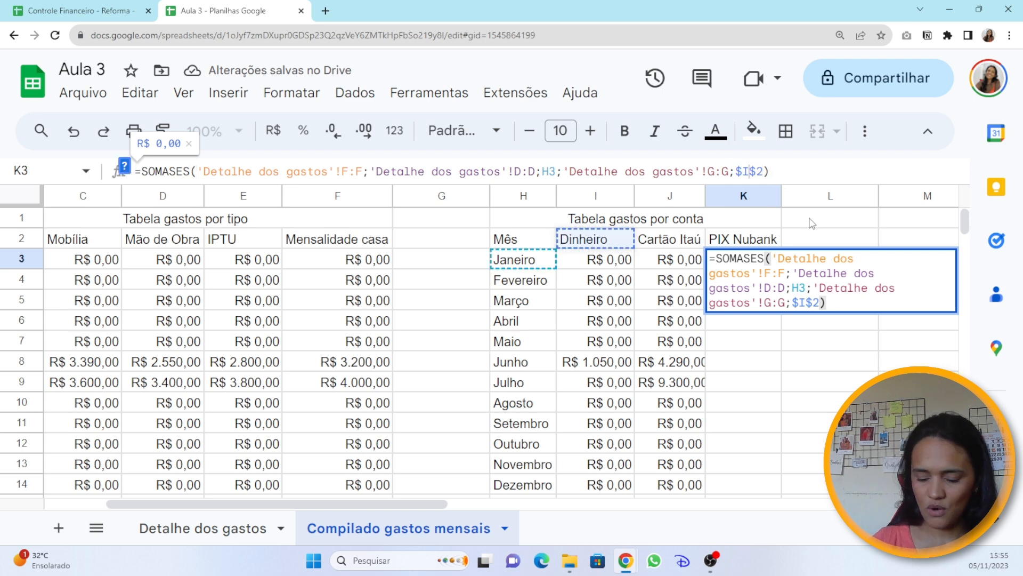
key(BackSpace)
text(k)
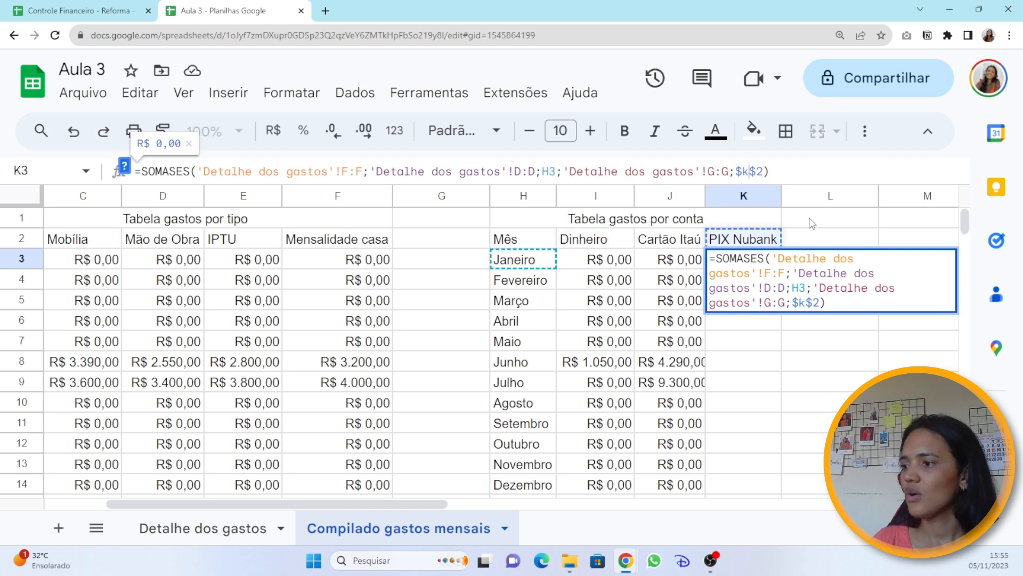
key(Return)
click(488, 424)
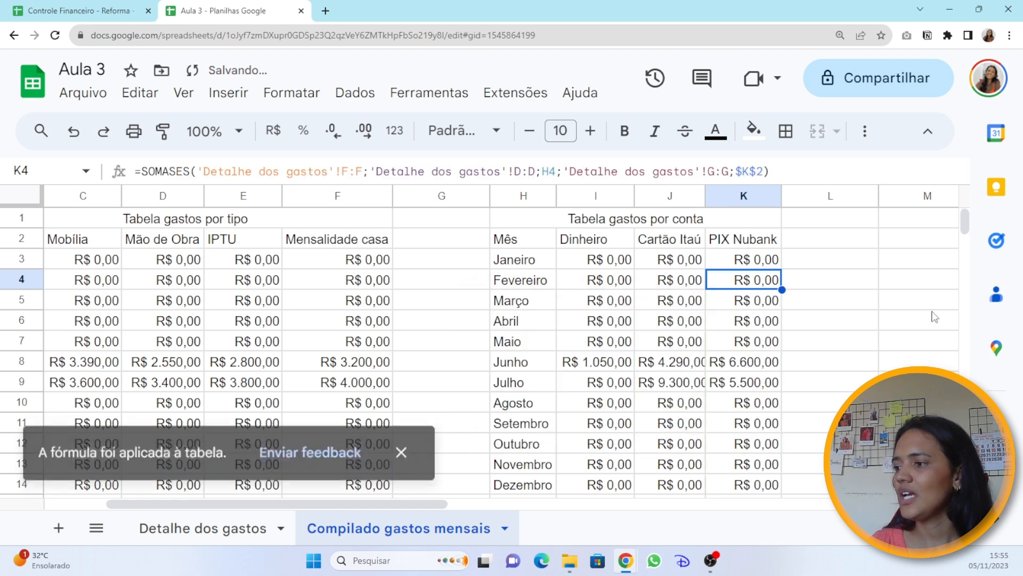
Widen the Cartão Itaú and PIX Nubank columns to match column I, and dismiss the formula notification.
drag(599, 198, 635, 201)
click(751, 341)
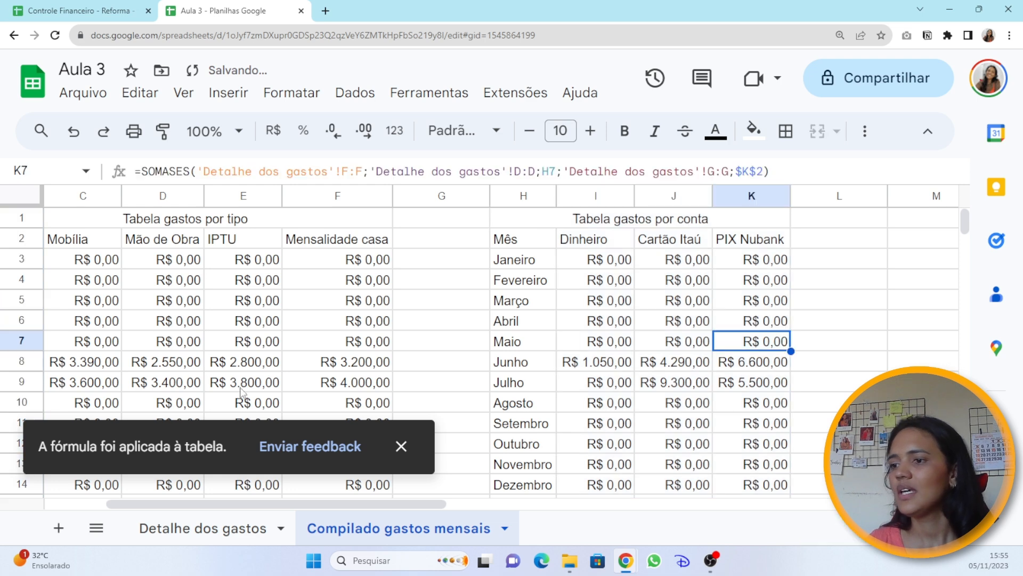
click(404, 446)
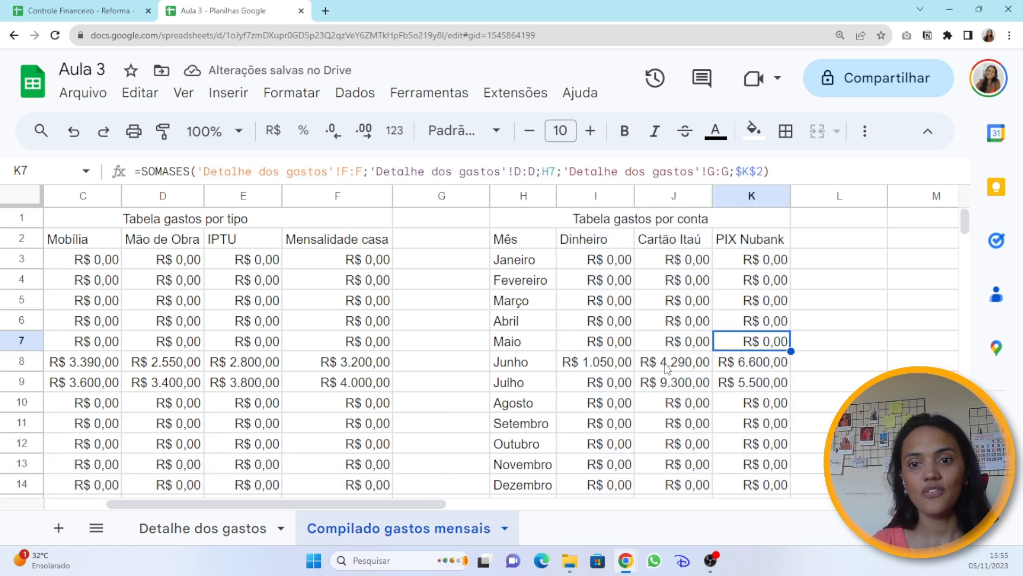
Check the Dinheiro formulas for Janeiro (I3) and Julho (I9) in the Tabela gastos por conta.
click(623, 265)
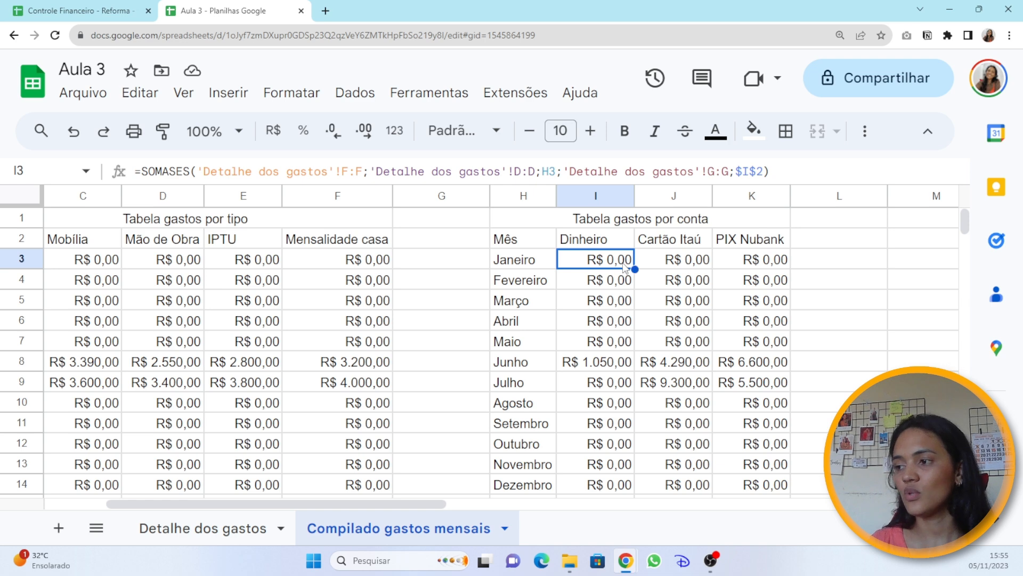
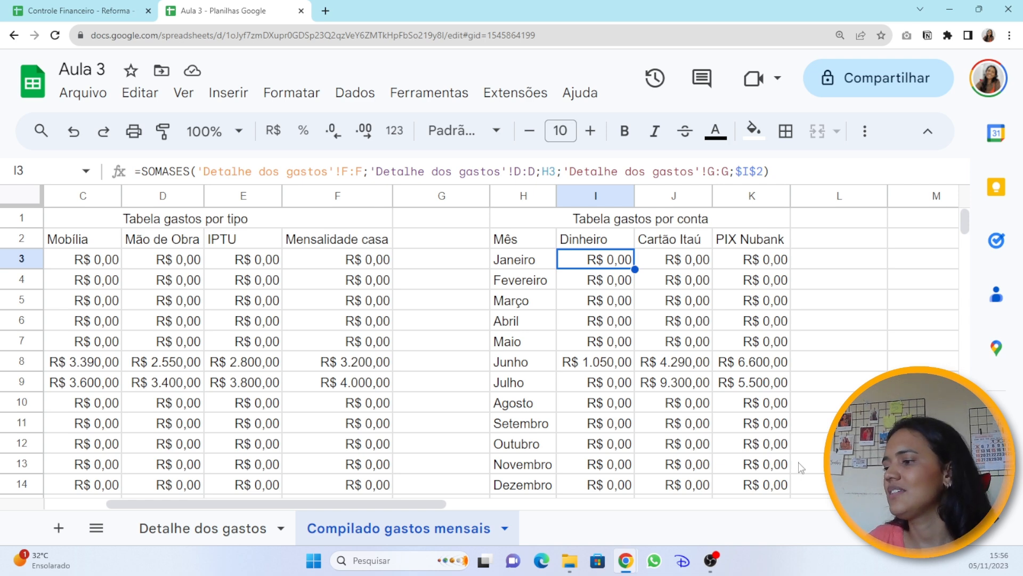
scroll(670, 425, down, 1)
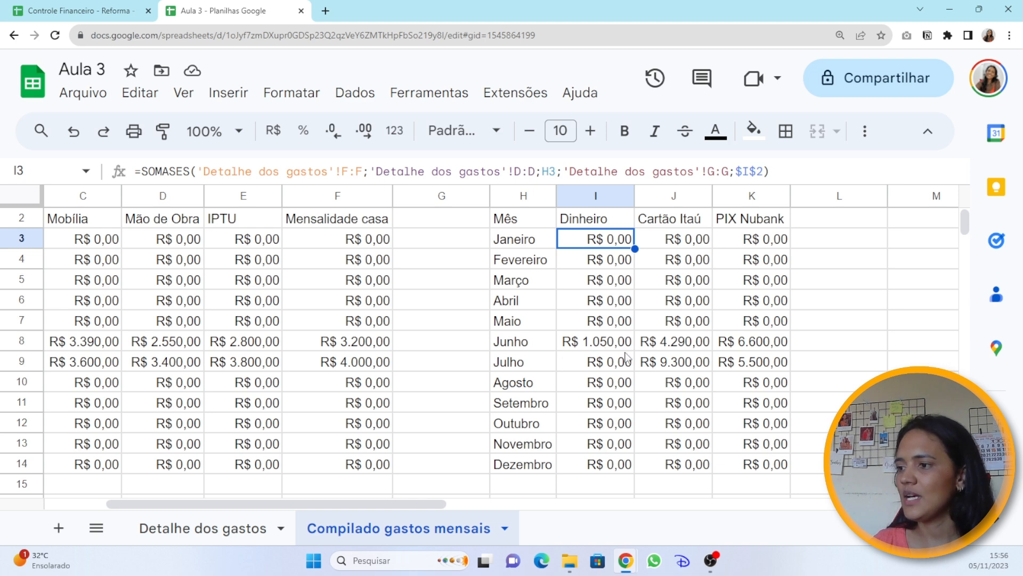
scroll(629, 357, up, 1)
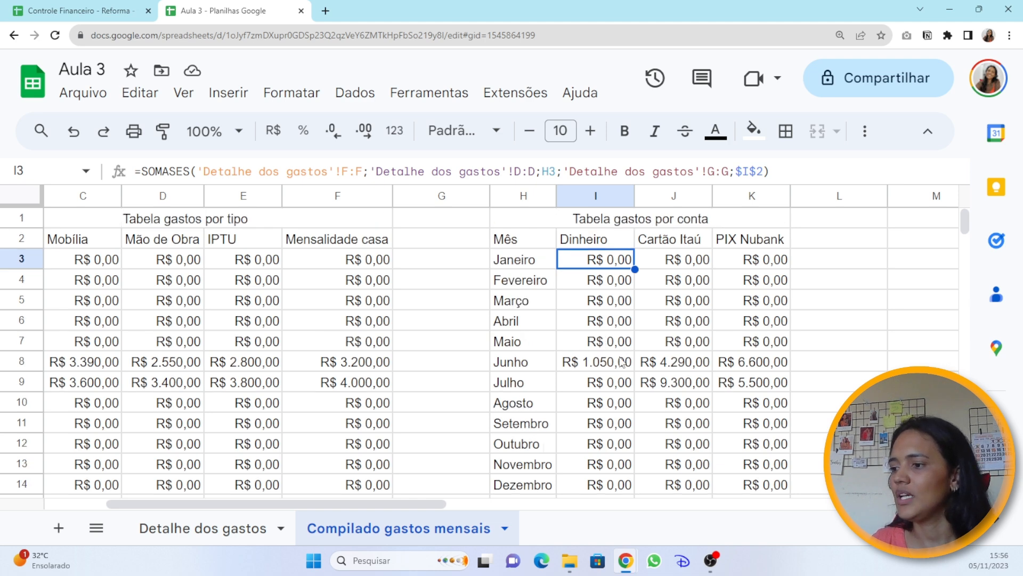
click(608, 388)
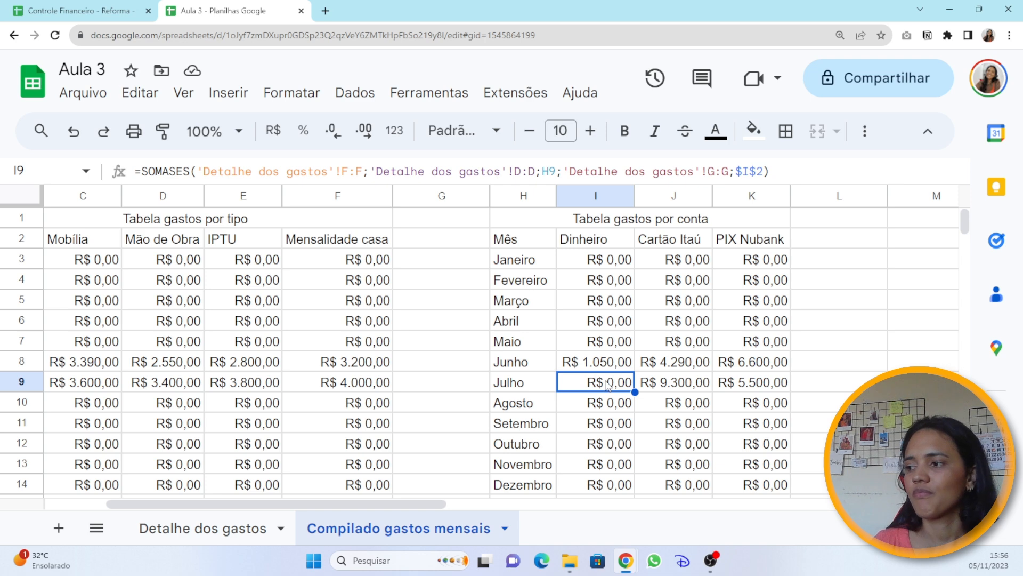
Check the Julho formula for Cartão Itaú (J9) and look over both expense tables.
click(677, 381)
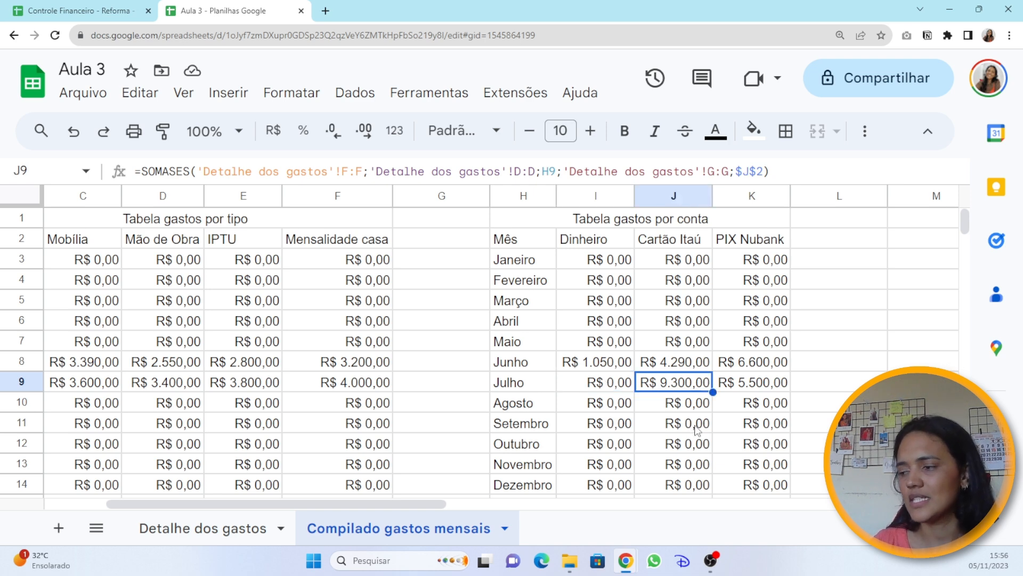
drag(413, 504, 280, 509)
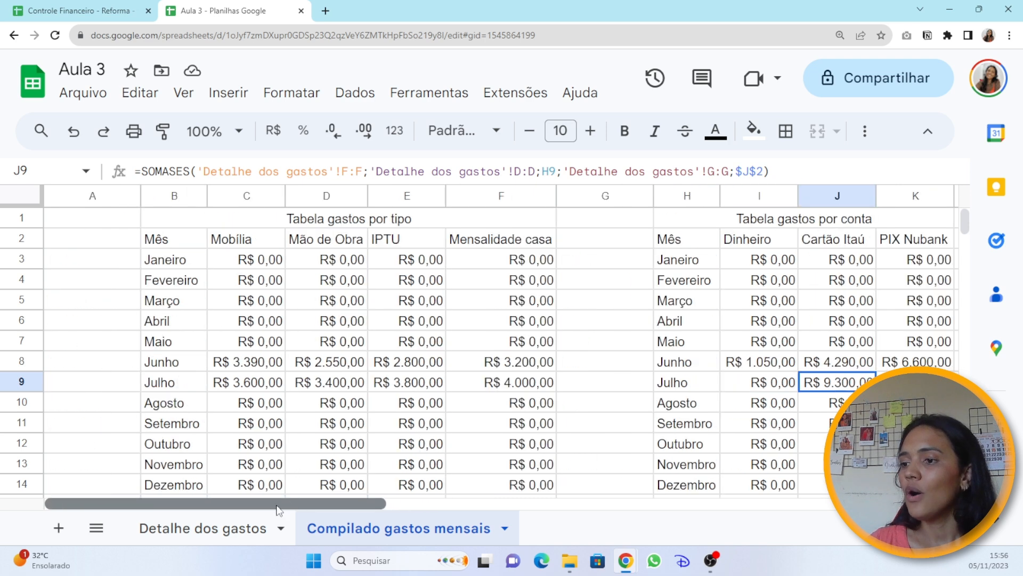
drag(341, 517, 432, 514)
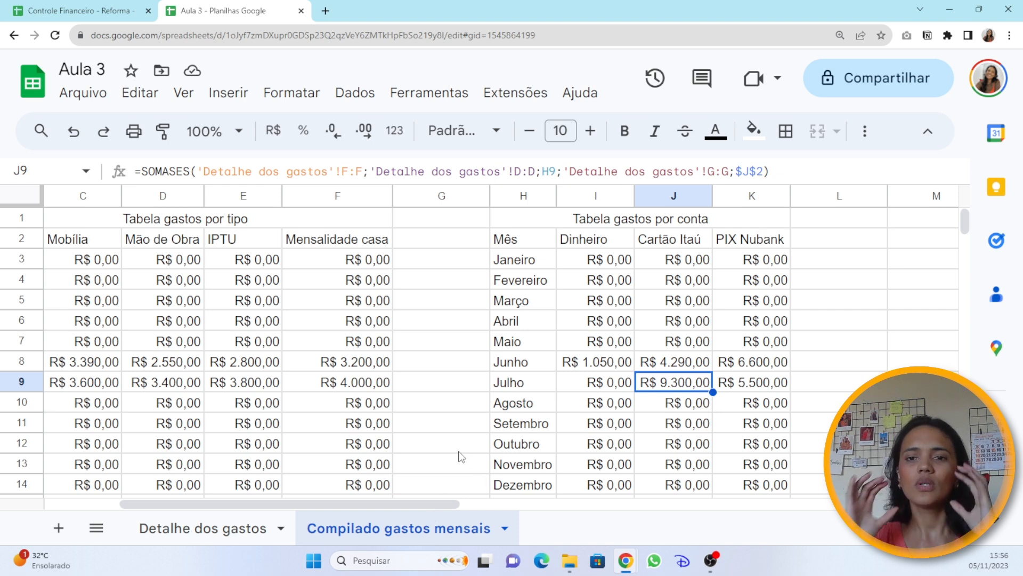
scroll(504, 370, right, 3)
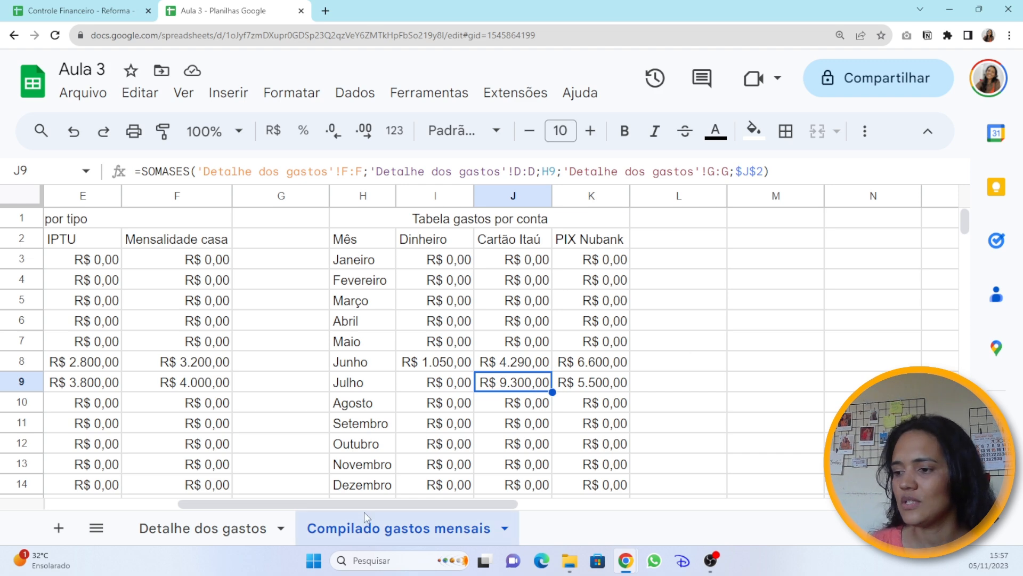
mouse_move(297, 513)
mouse_down()
mouse_move(159, 539)
mouse_move(295, 527)
mouse_up()
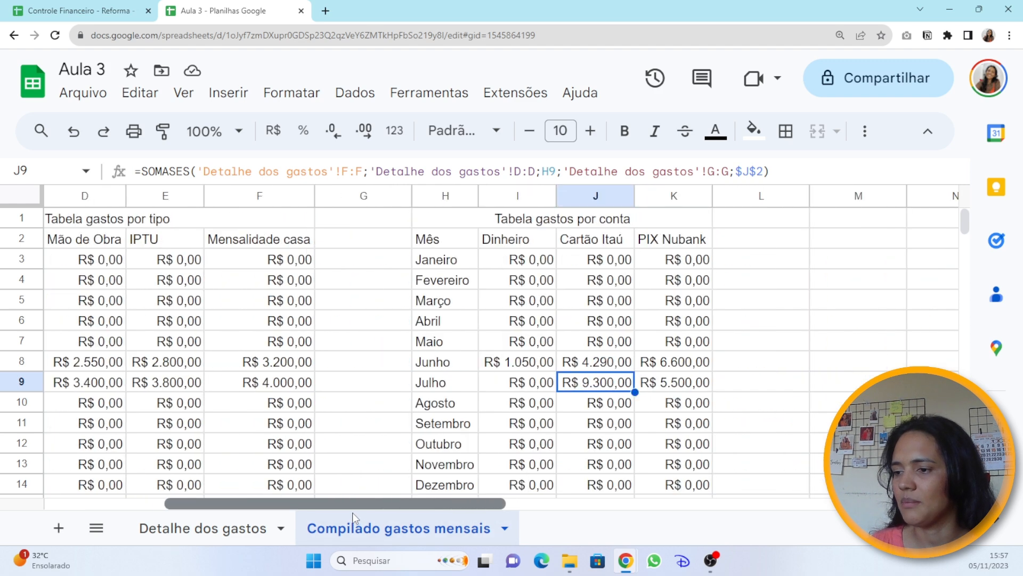
Enter the label "Expectativa de gastos mensais" in M2, beside the Tabela gastos por conta.
click(836, 385)
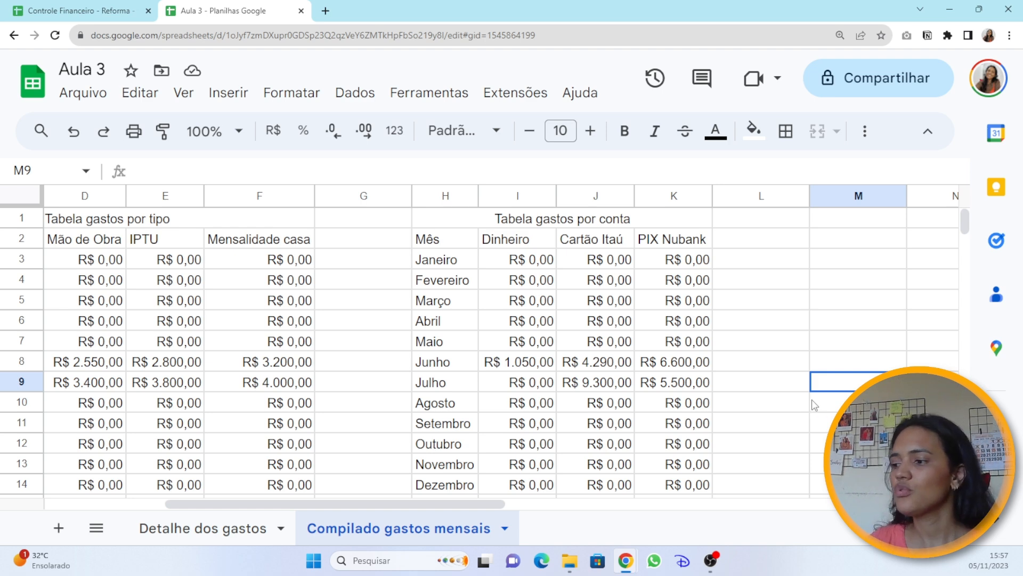
drag(451, 500, 472, 495)
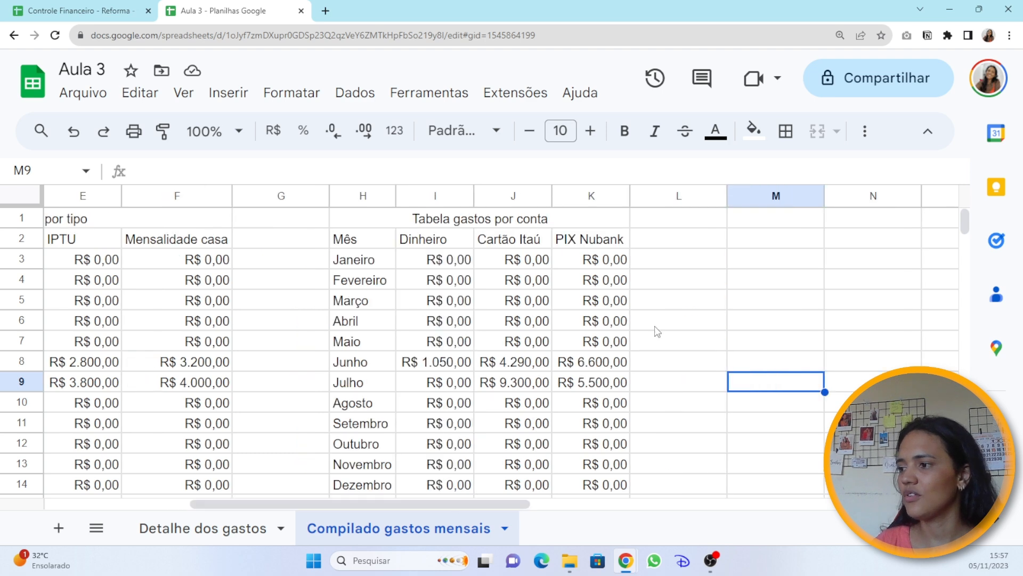
click(671, 195)
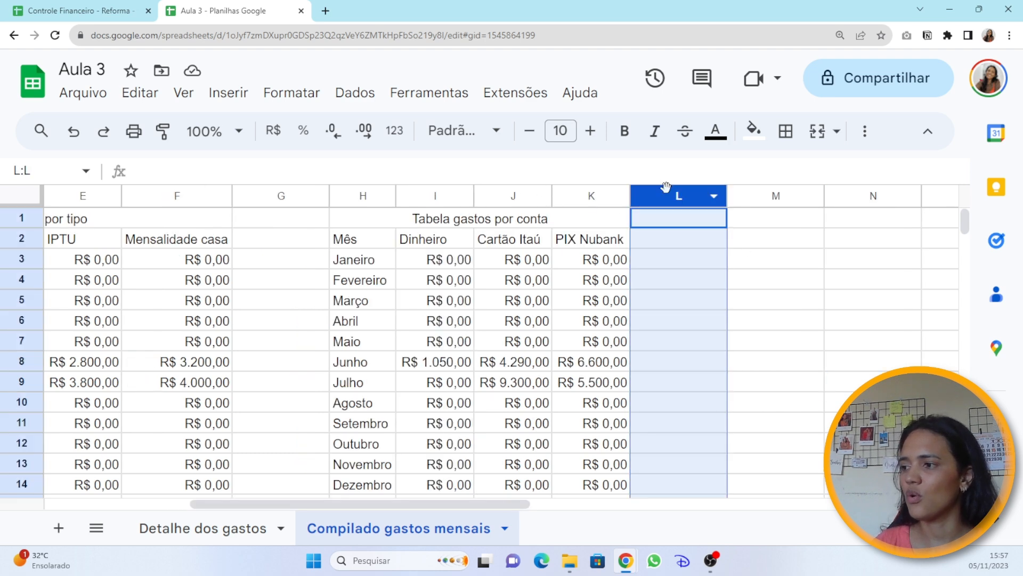
click(765, 242)
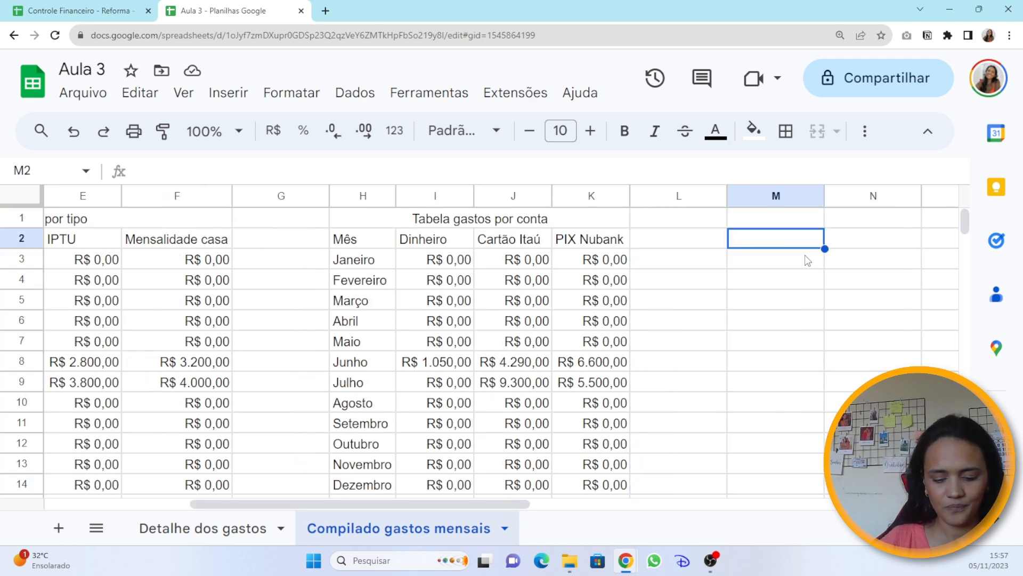
text(Expectativa de fa)
key(BackSpace)
key(BackSpace)
text(gastos mensais)
key(Return)
Enter the label "Expectativa de gastos totais" in M3 and fit column M's width to its text.
text(Ex)
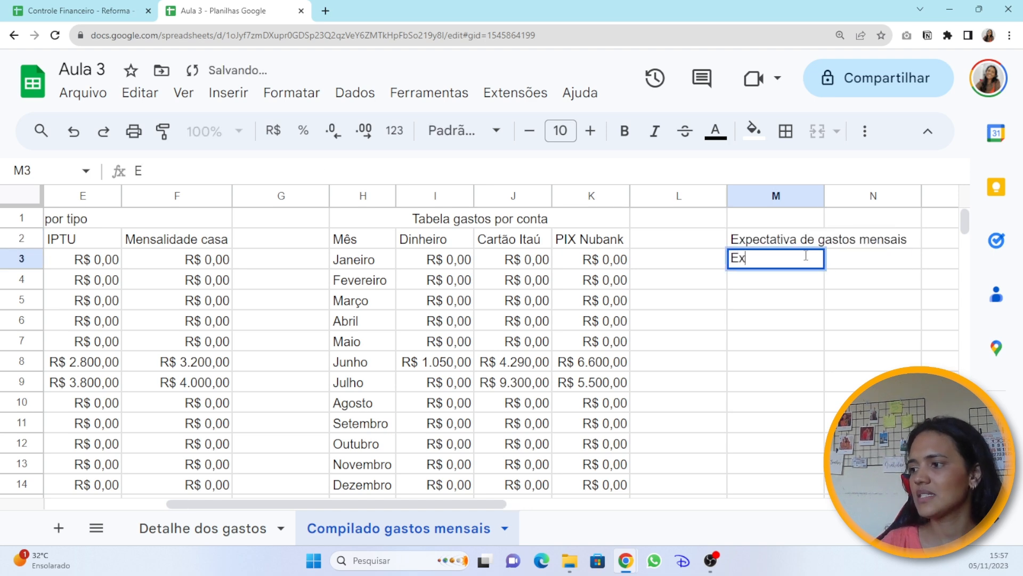
text(pe)
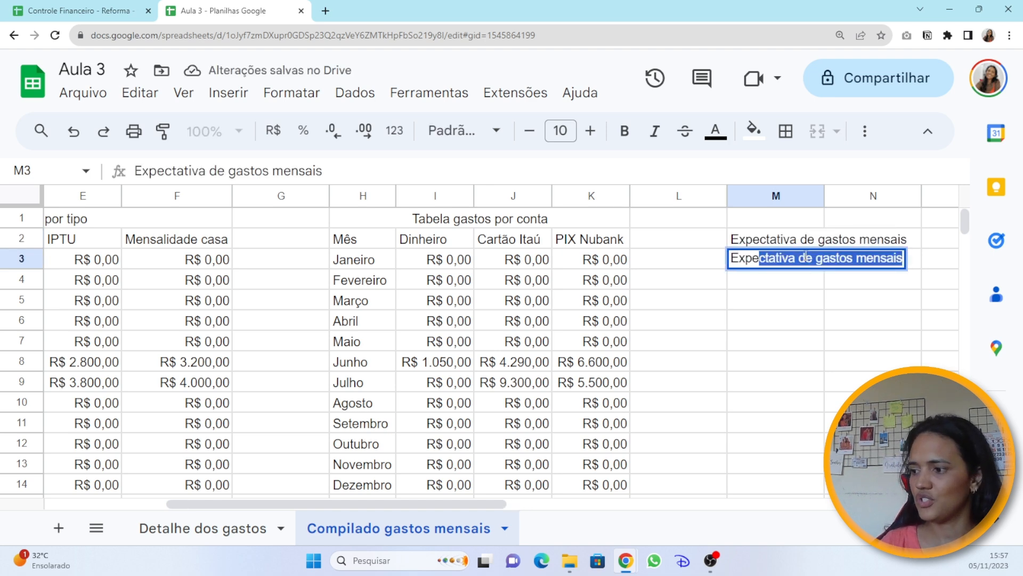
text(ctativa de )
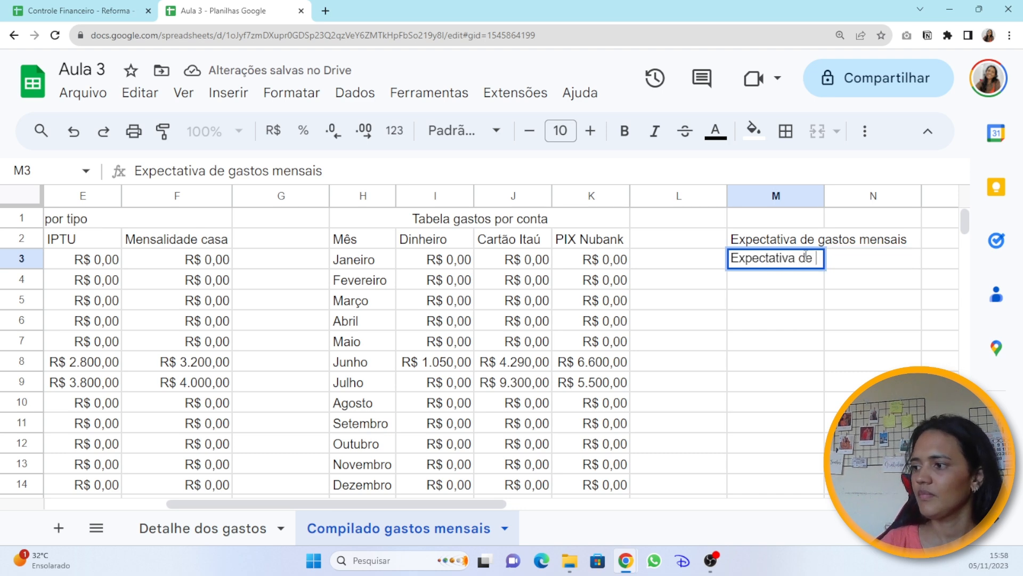
text(gastos totais)
key(Return)
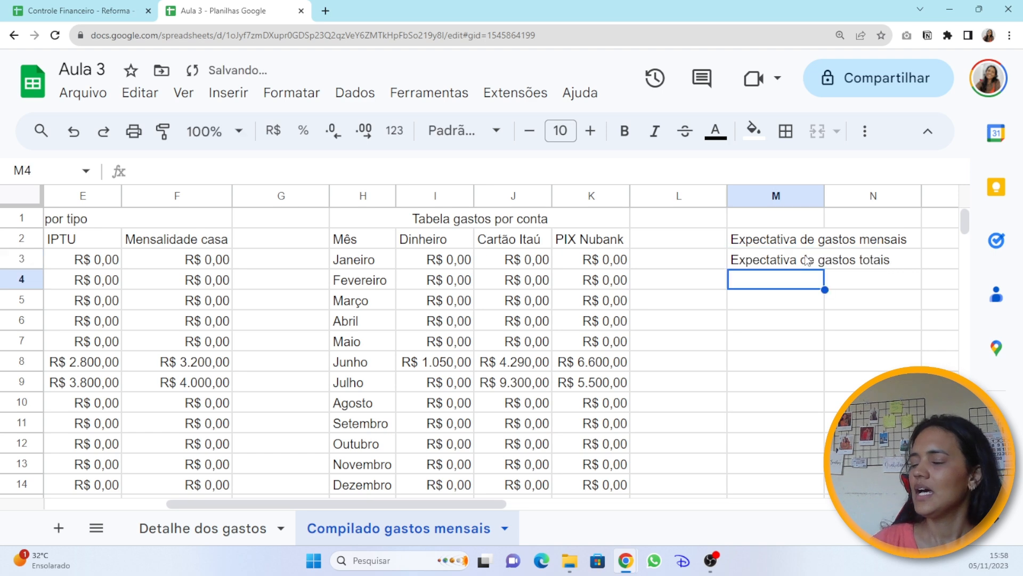
double_click(824, 196)
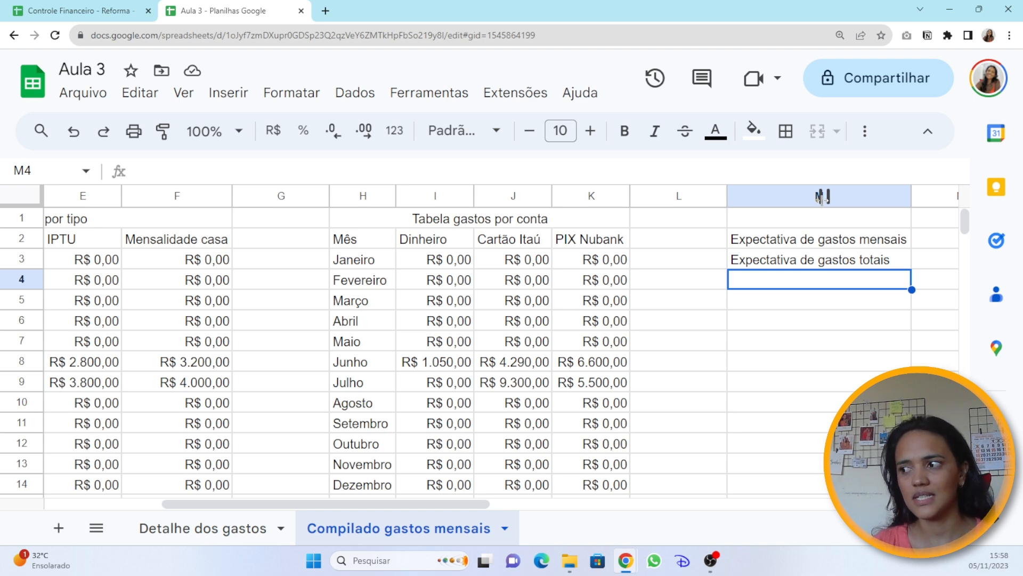
Enter 15000 as the expected monthly spending in N2 and 150000 as the expected total spending in N3.
drag(474, 502, 532, 508)
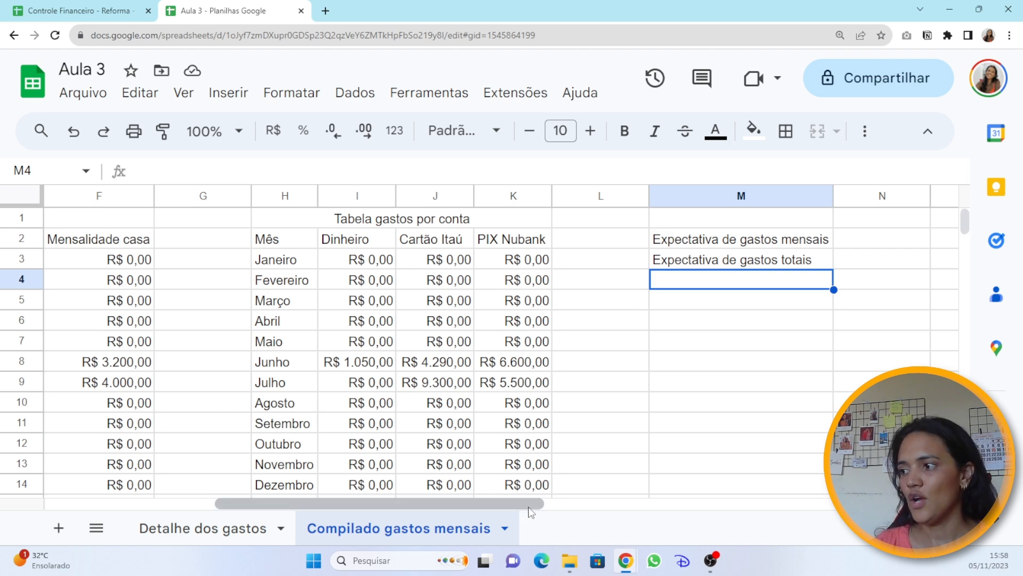
click(879, 249)
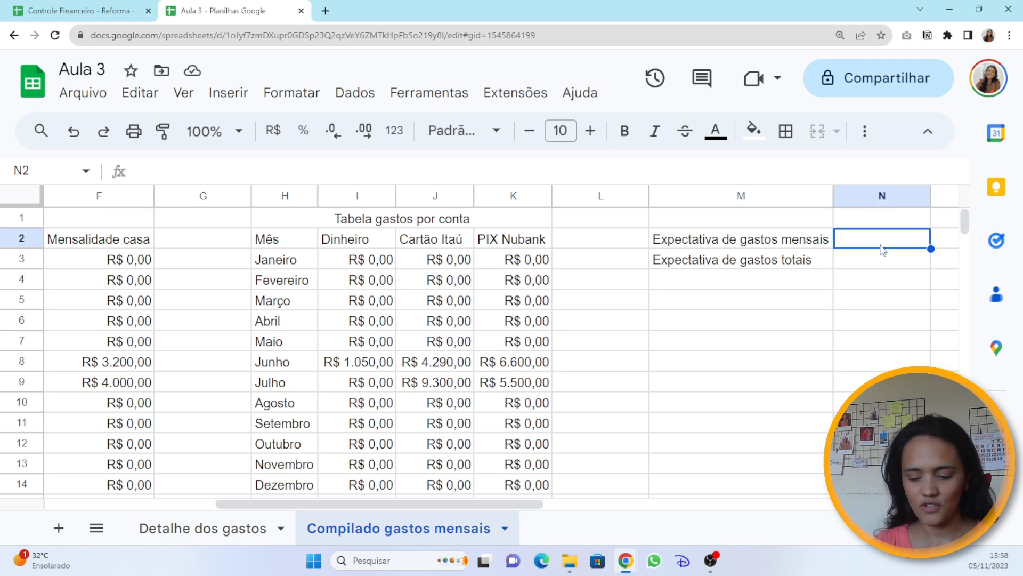
text(15000)
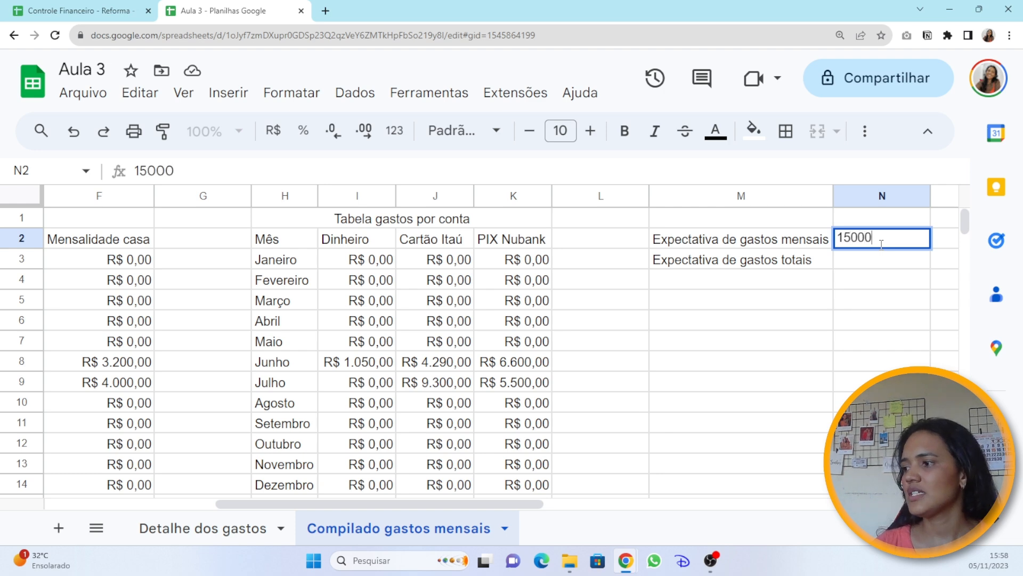
key(Return)
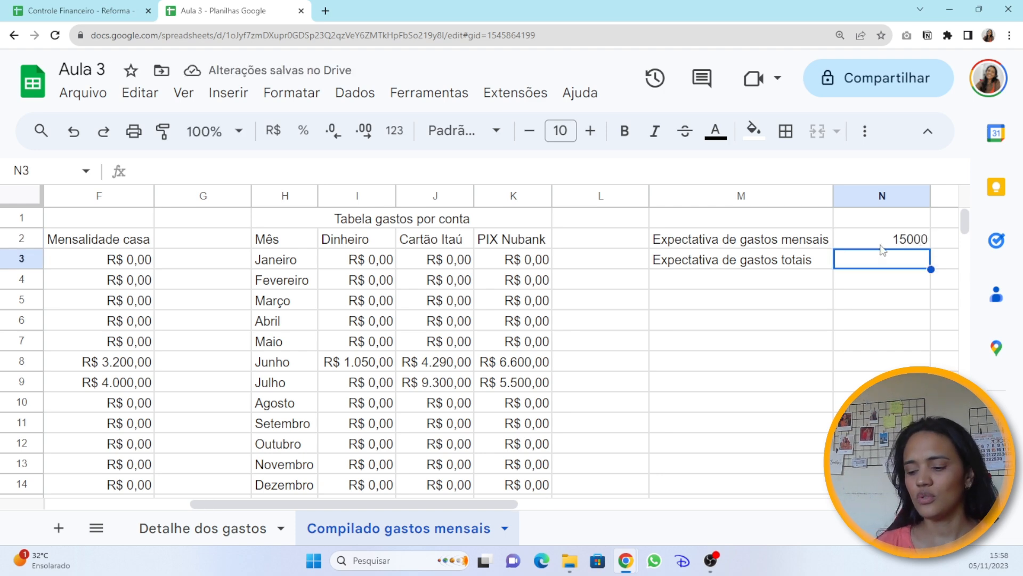
text(150000)
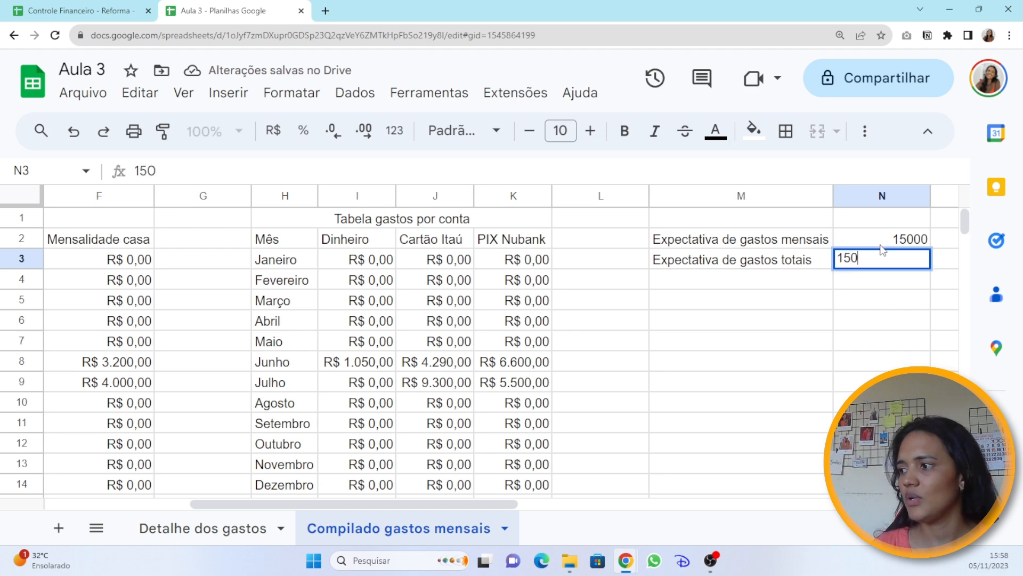
key(Return)
Format the two expectation values in N2:N3 as currency in R$.
drag(882, 238, 882, 260)
click(273, 130)
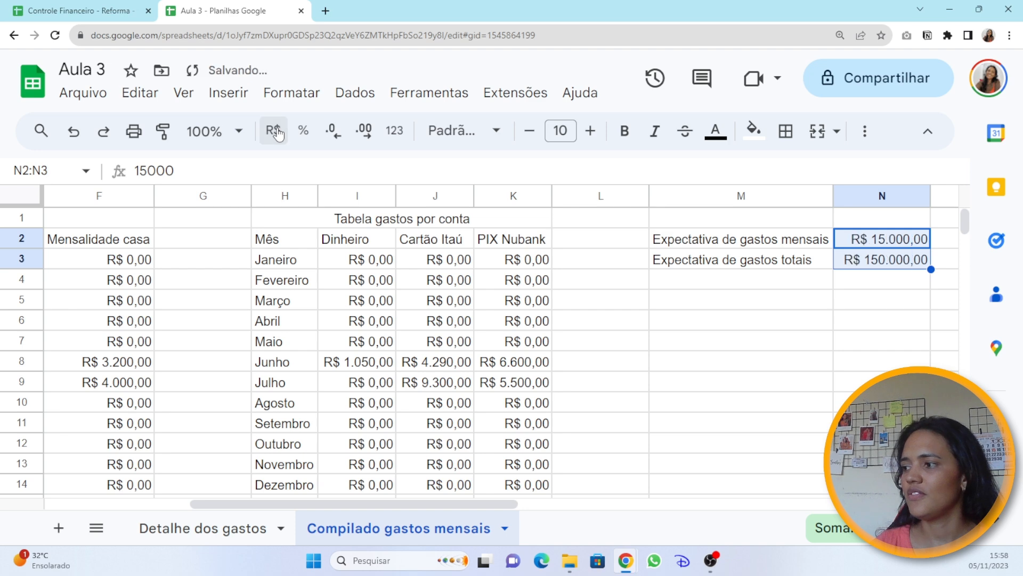
click(845, 329)
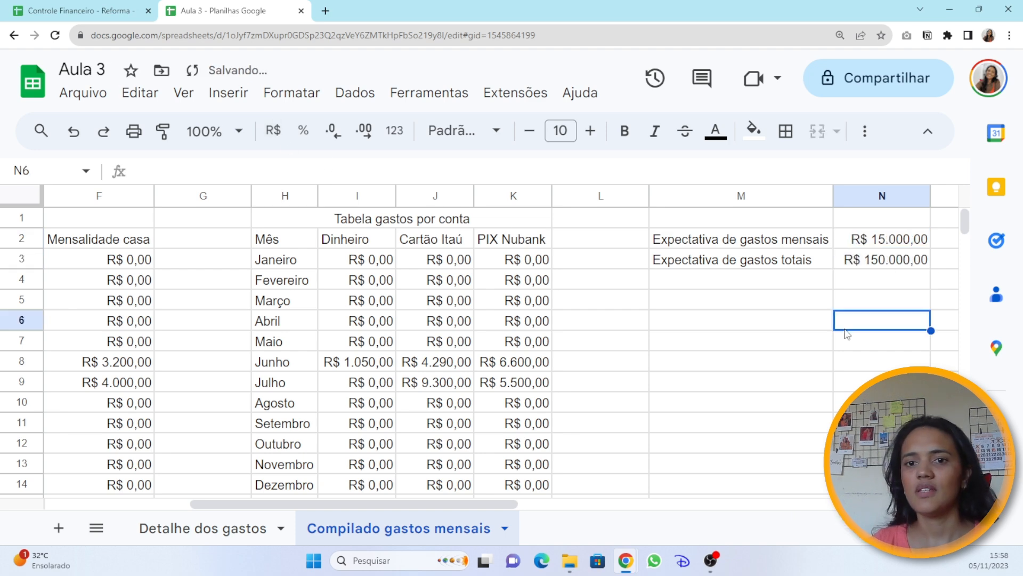
Examine the TOTAL GERAL formula and the % Gasto Planejado figure on the Resumo sheet of Controle Financeiro - Reforma.
click(128, 10)
click(153, 536)
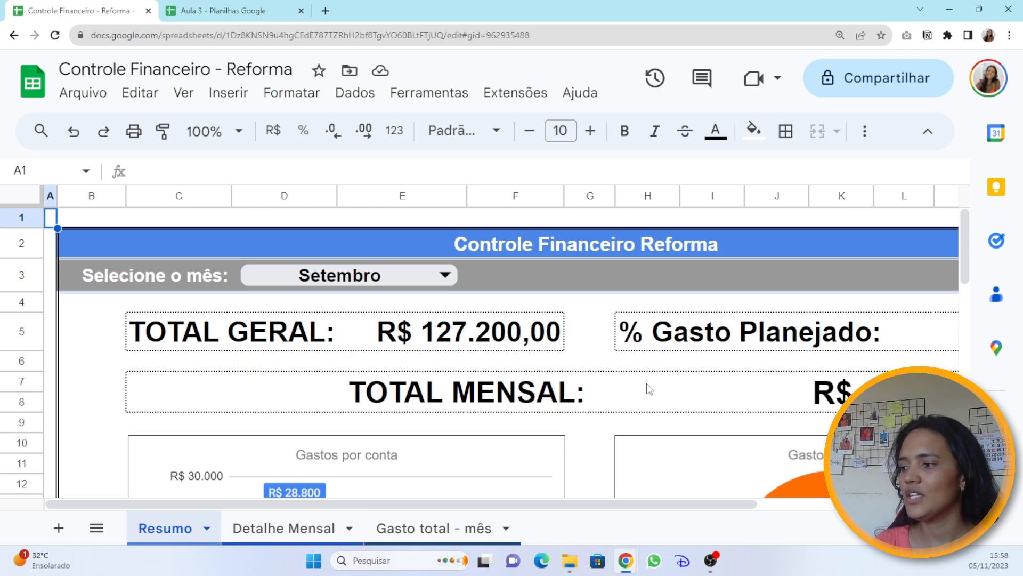
drag(610, 504, 780, 509)
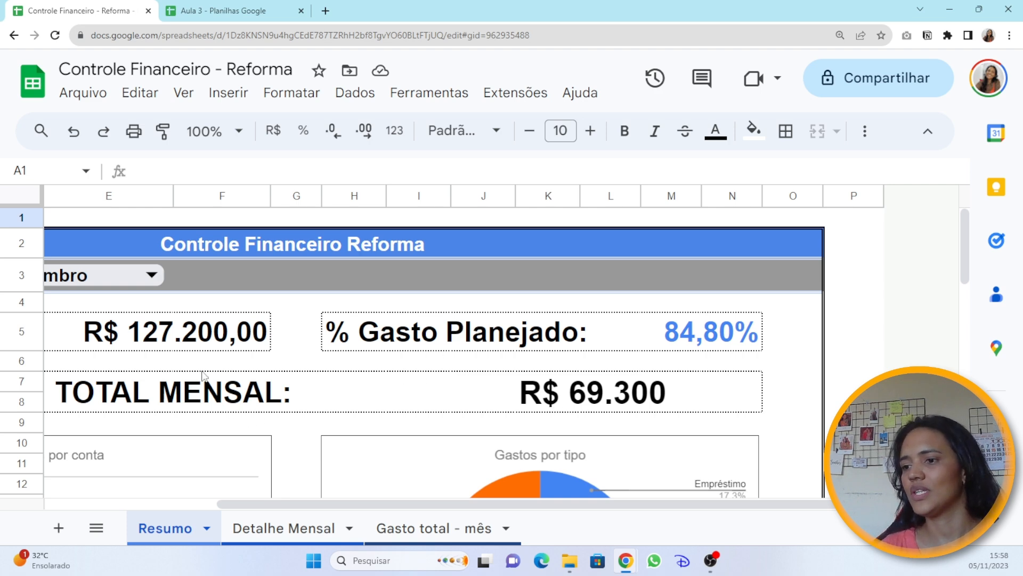
click(191, 340)
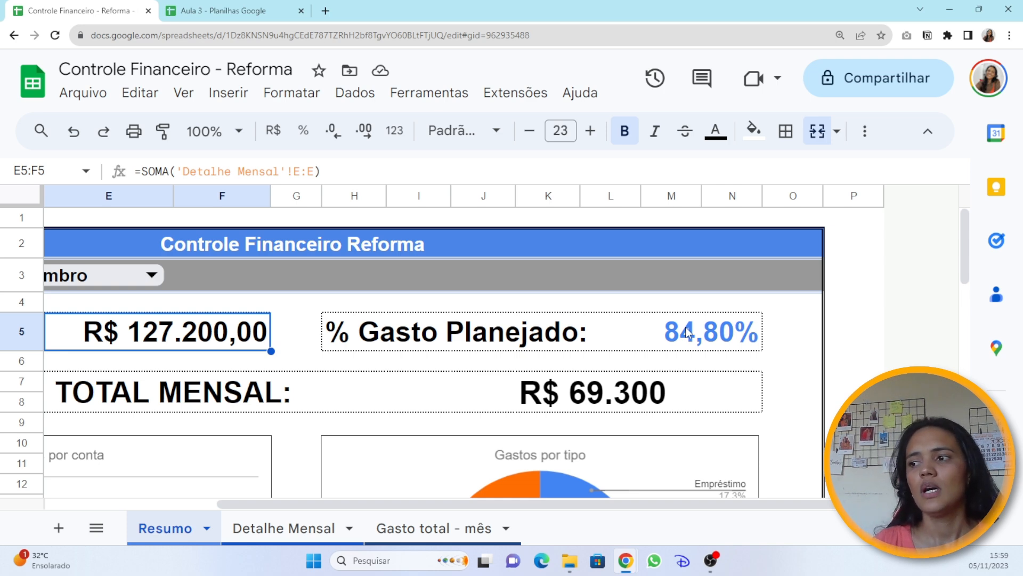
click(847, 402)
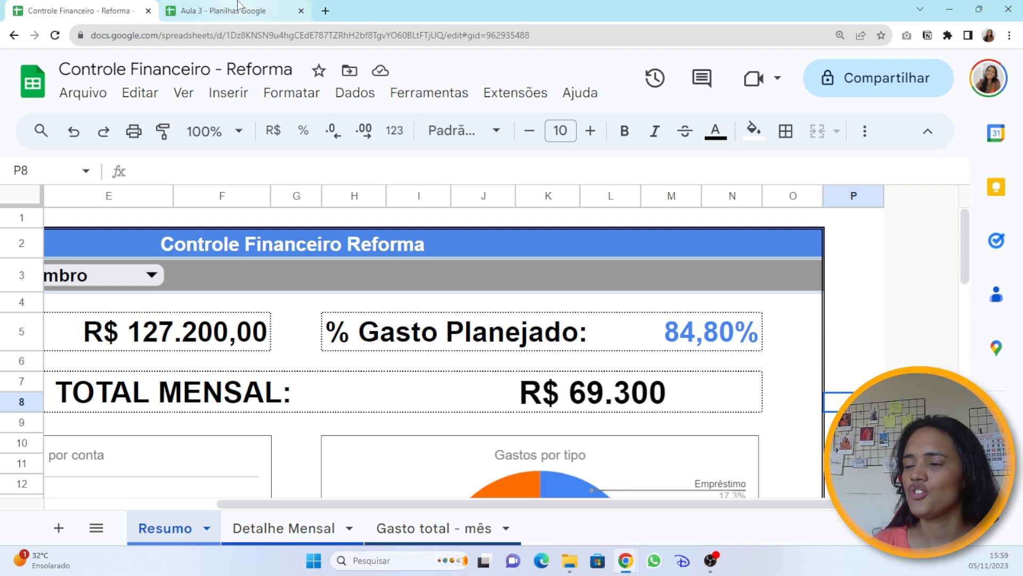
Add a new sheet to the Aula 3 workbook, place it before Detalhe dos gastos, and name it Dashboard.
click(253, 10)
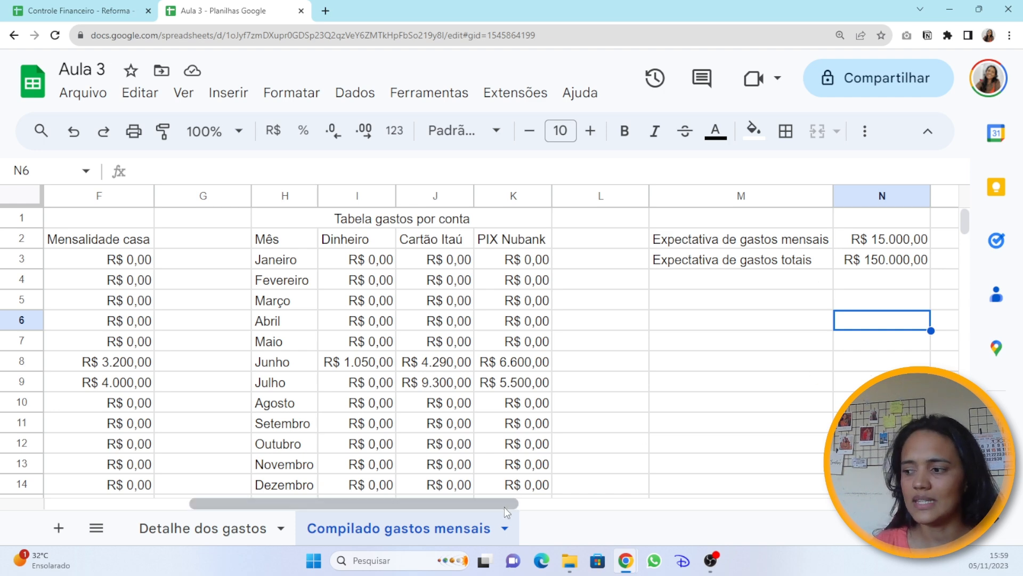
drag(511, 503, 257, 514)
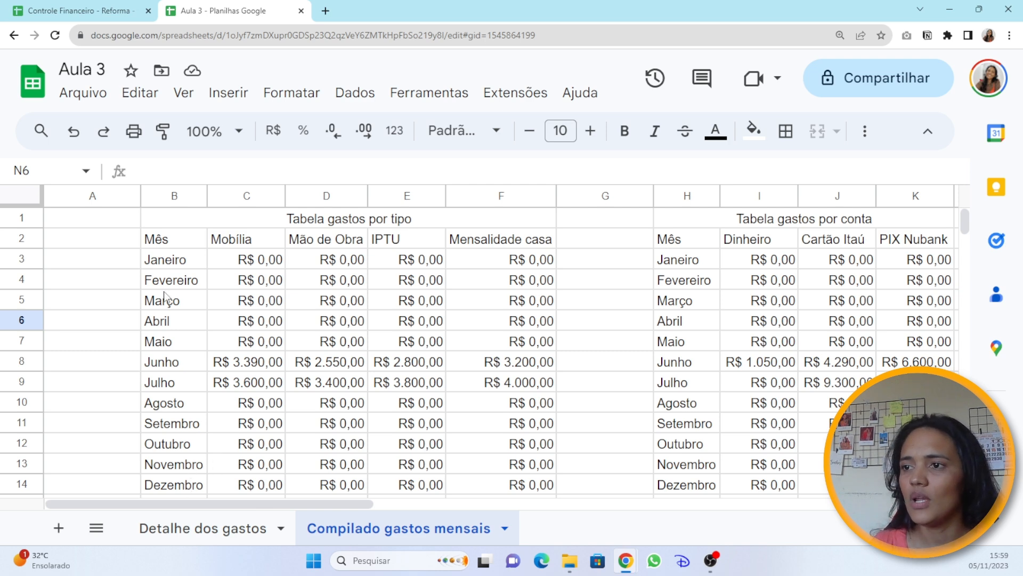
click(57, 529)
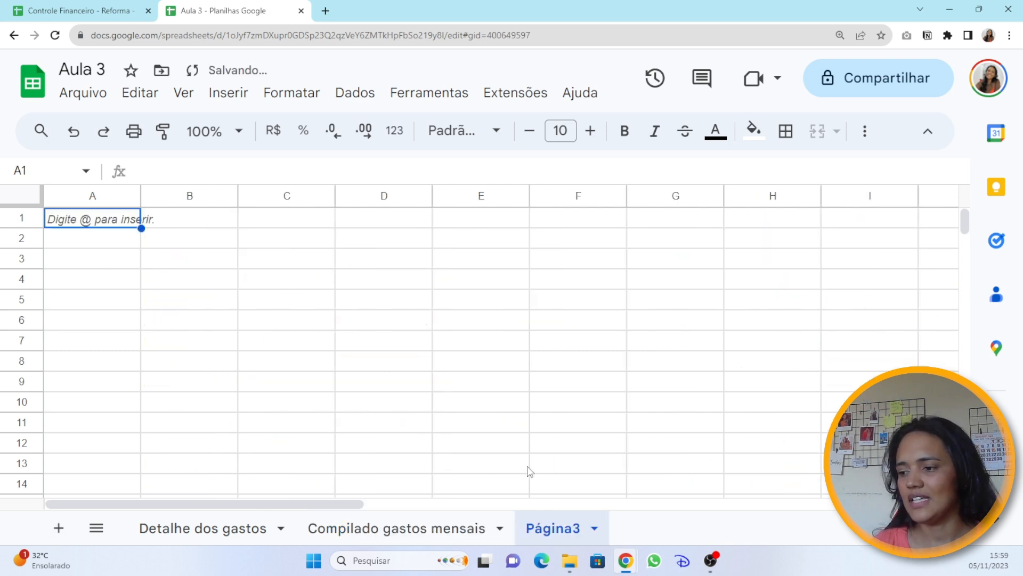
drag(520, 530, 196, 541)
double_click(179, 535)
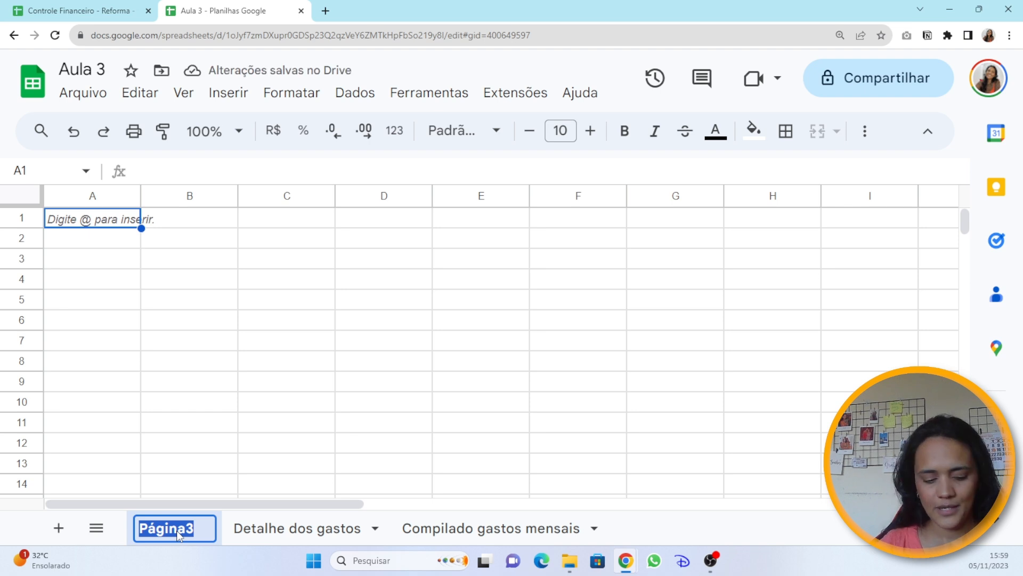
text(Dashboard)
key(Return)
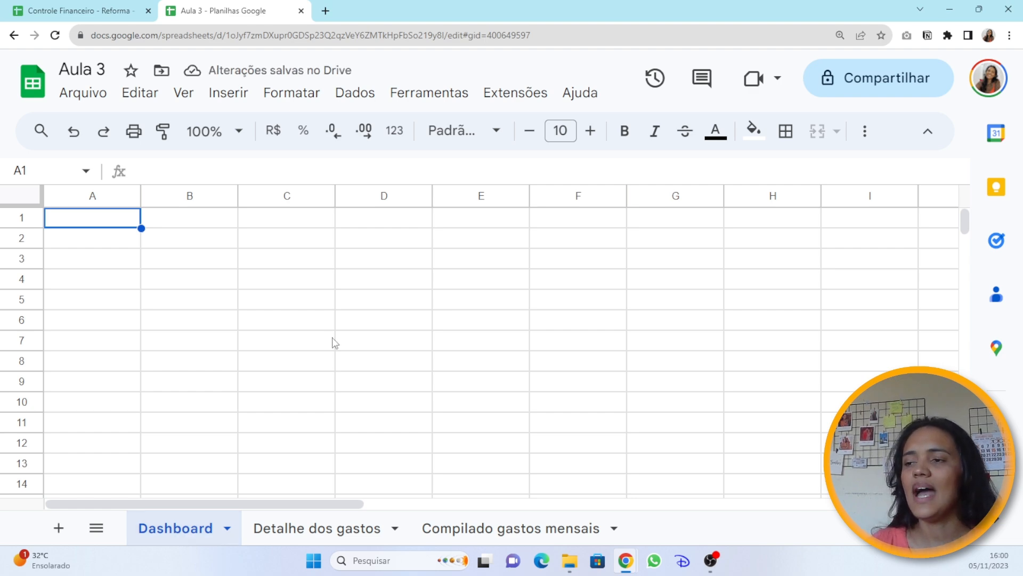
Review the Resumo charts and the Gasto total - mês tables in Controle Financeiro - Reforma, and return to Compilado gastos mensais in Aula 3.
click(45, 13)
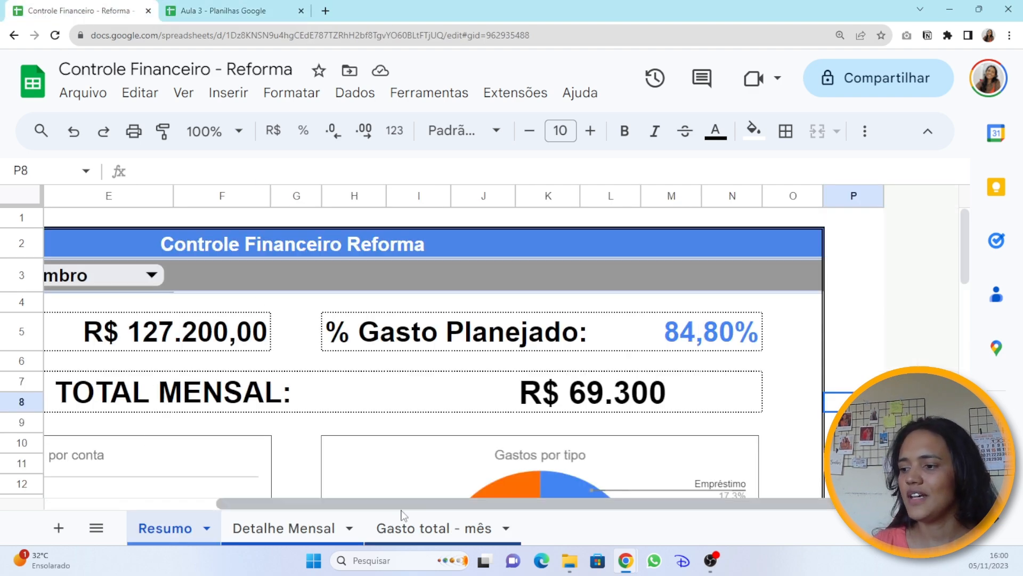
drag(400, 504, 176, 525)
scroll(522, 341, down, 3)
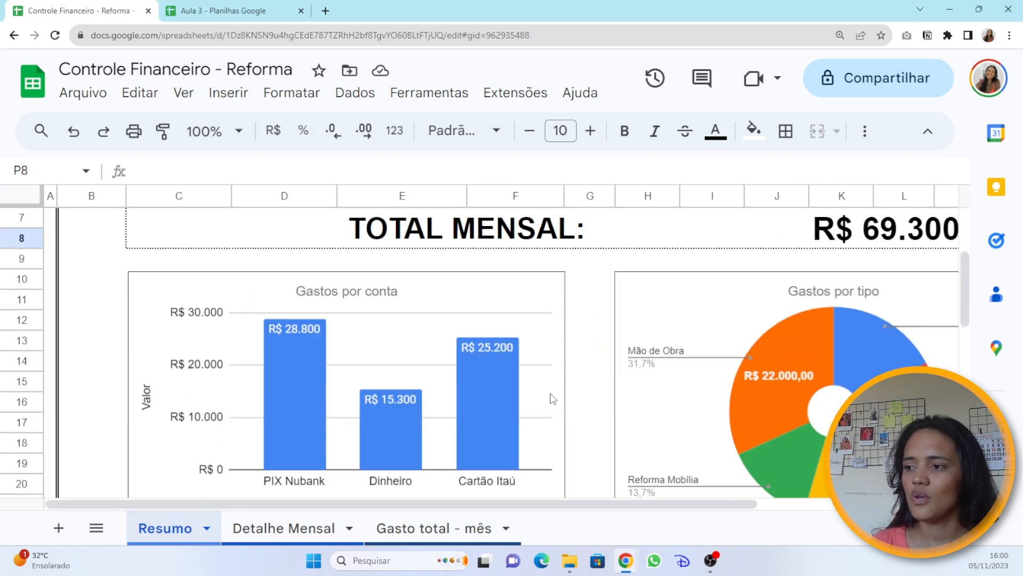
scroll(552, 399, up, 3)
scroll(553, 398, down, 3)
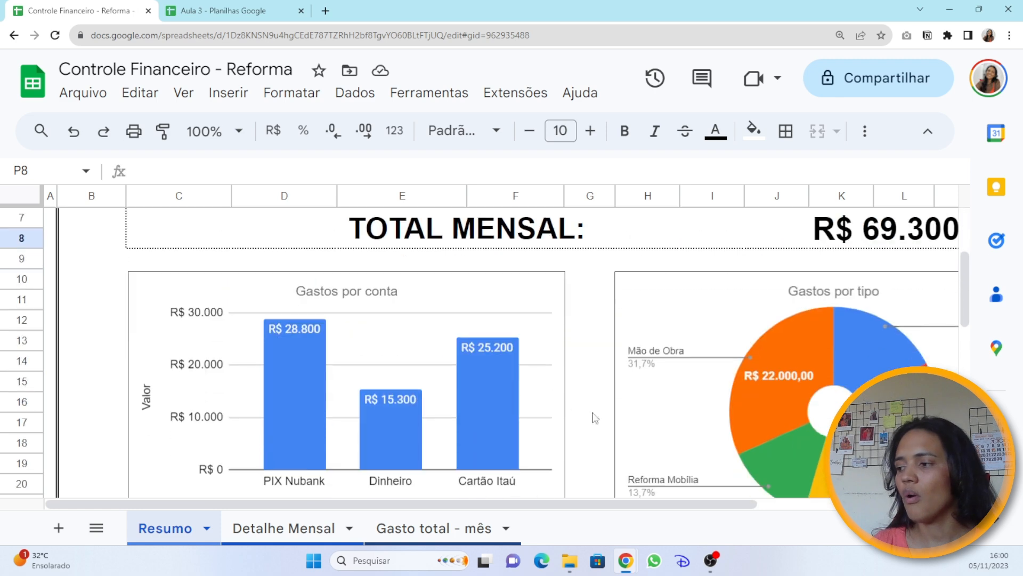
click(477, 536)
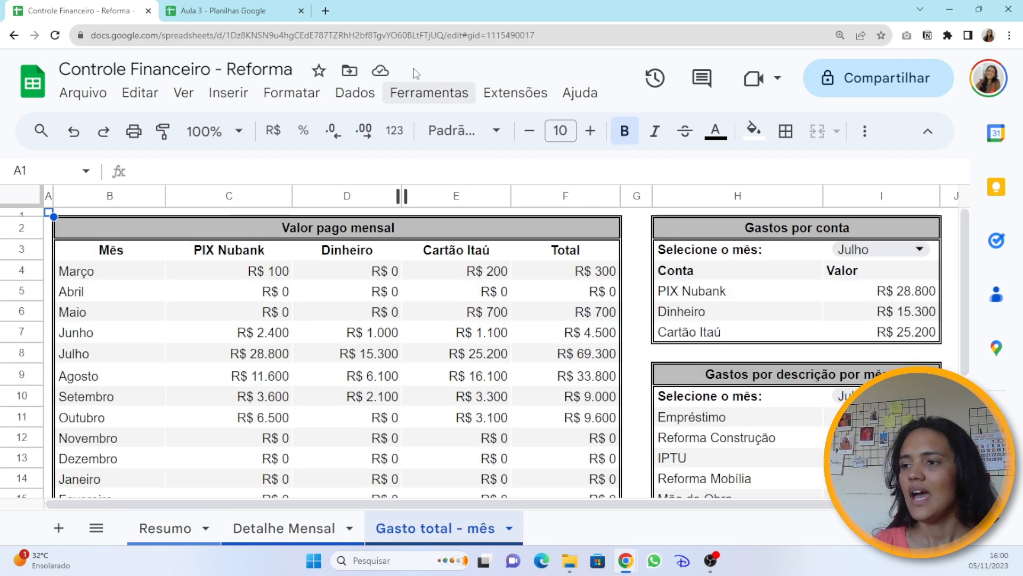
click(271, 9)
click(491, 527)
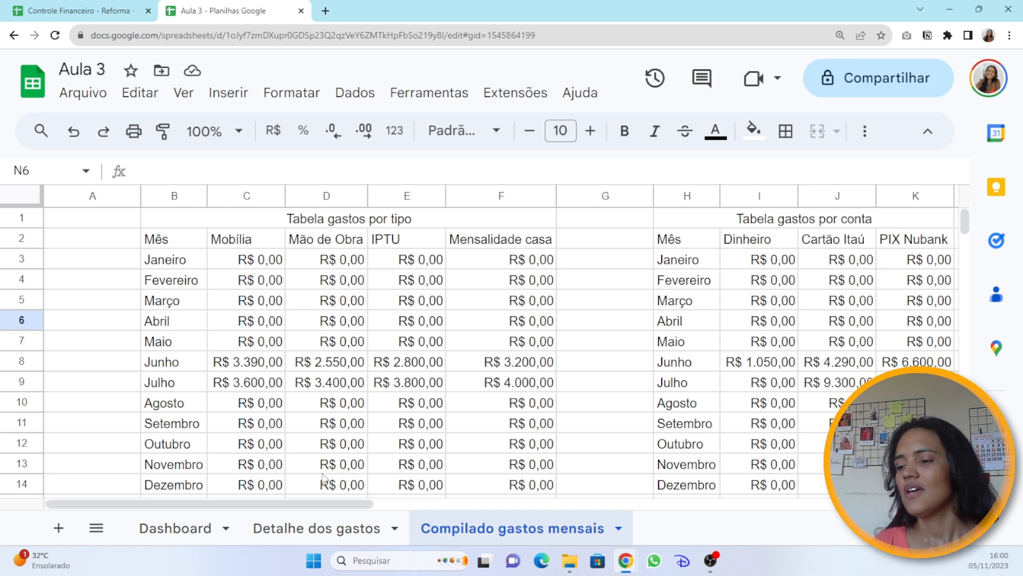
Apply white borders to every cell of the Detalhe dos gastos sheet so its gridlines are hidden.
click(340, 529)
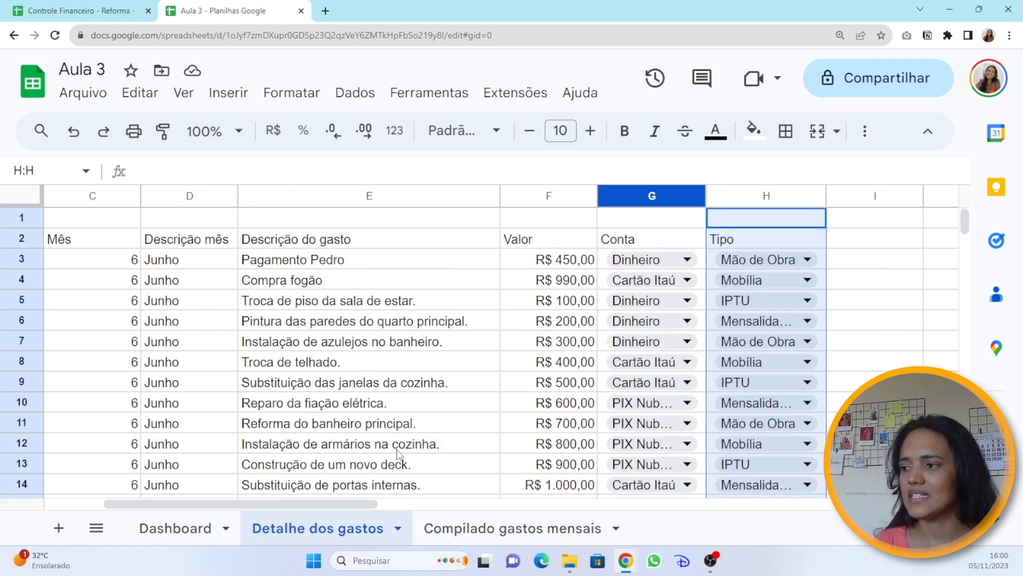
click(920, 301)
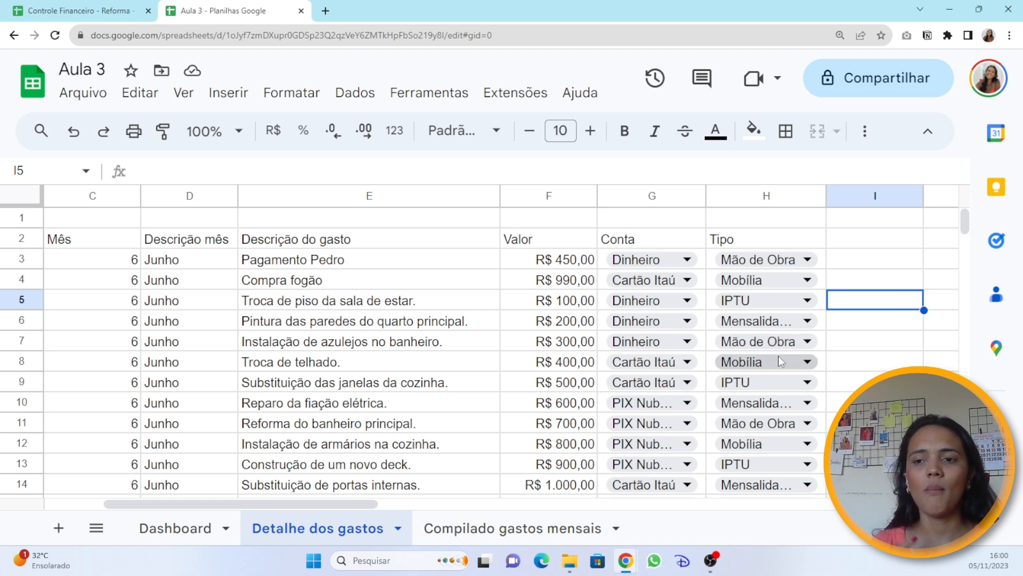
click(19, 197)
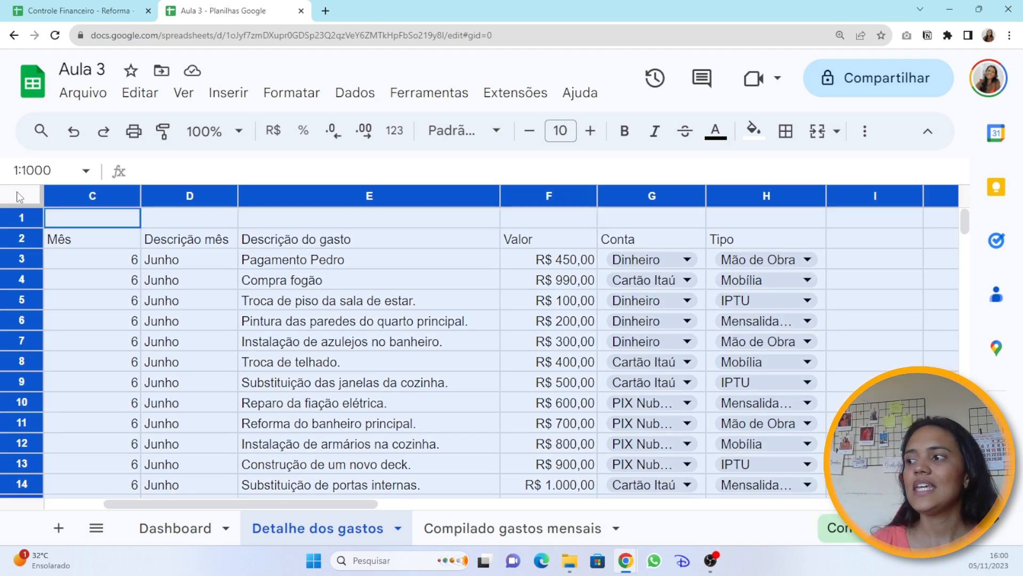
click(786, 133)
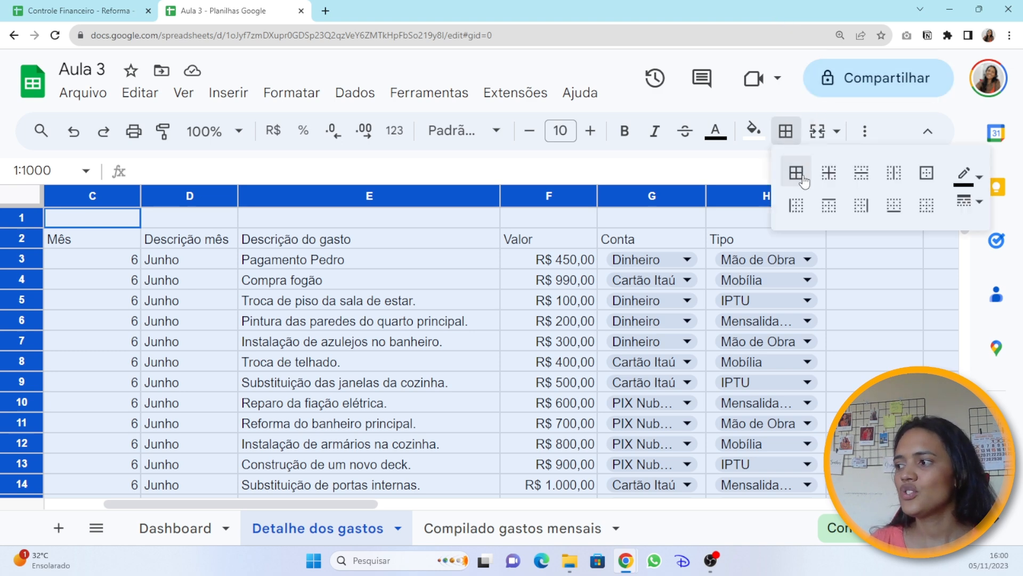
click(967, 176)
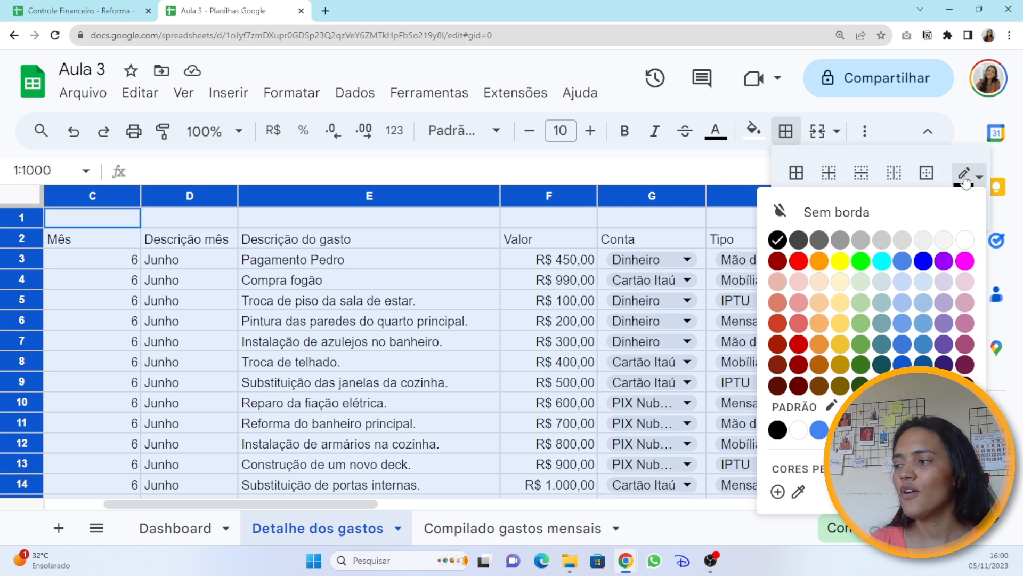
click(965, 240)
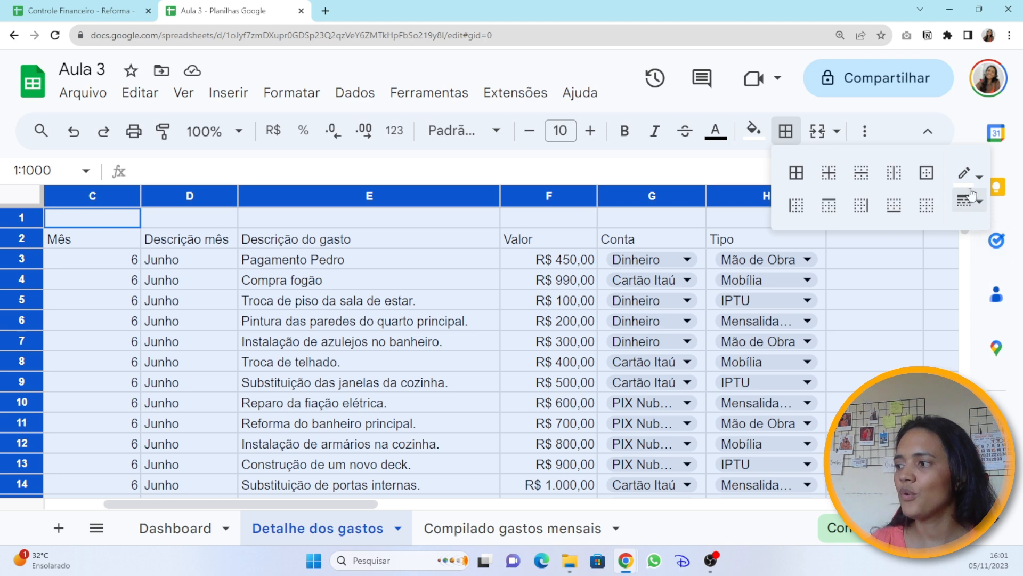
click(800, 181)
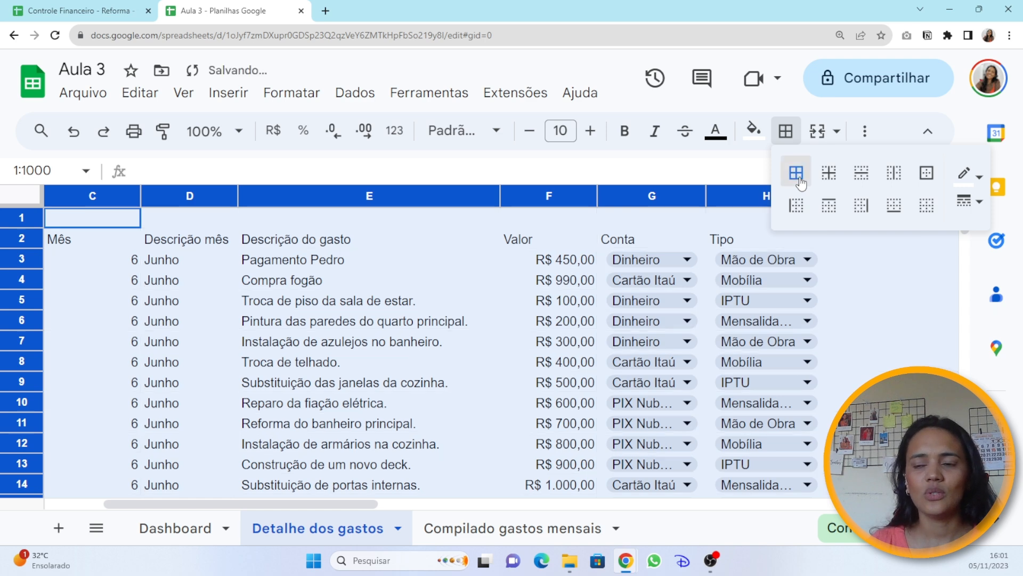
click(857, 307)
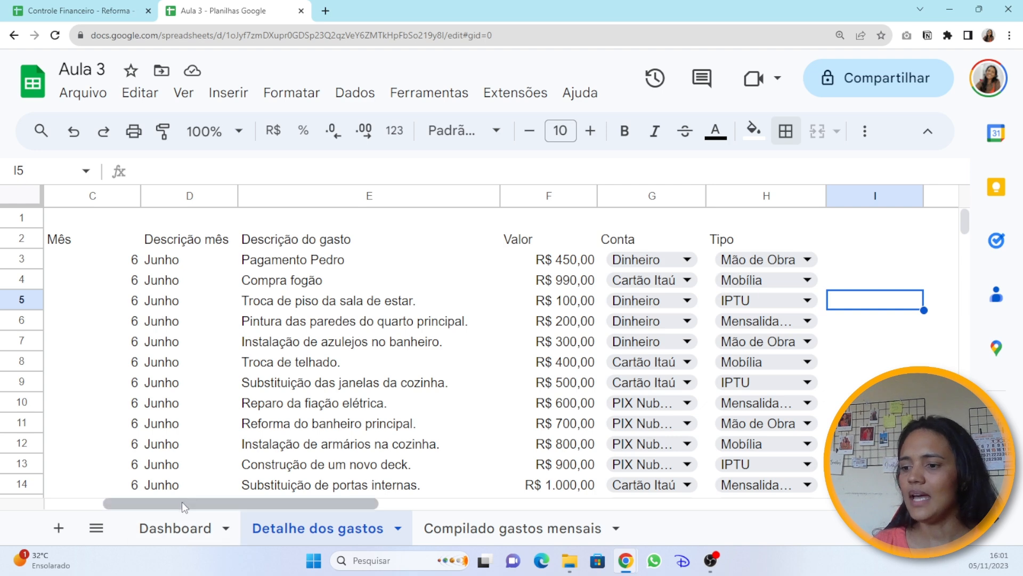
Hide the Ano and Mês columns (A and C) on the Detalhe dos gastos sheet.
drag(181, 501, 107, 494)
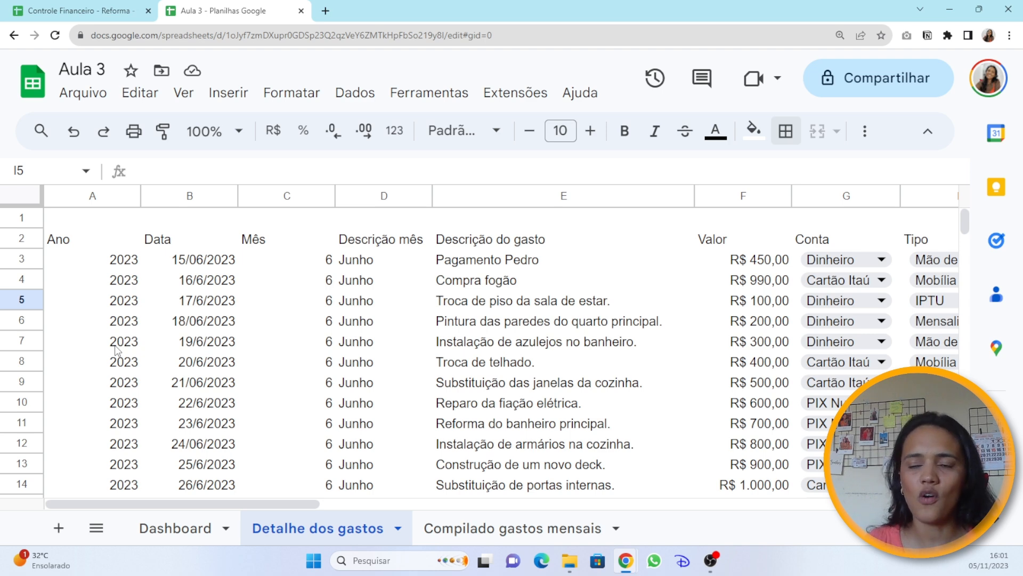
click(95, 197)
right_click(93, 197)
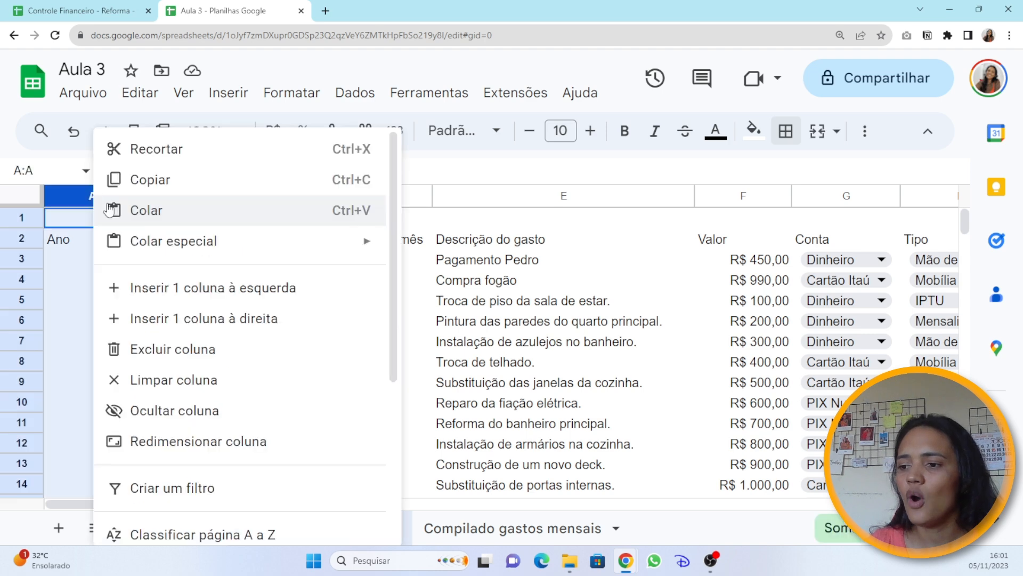
click(174, 410)
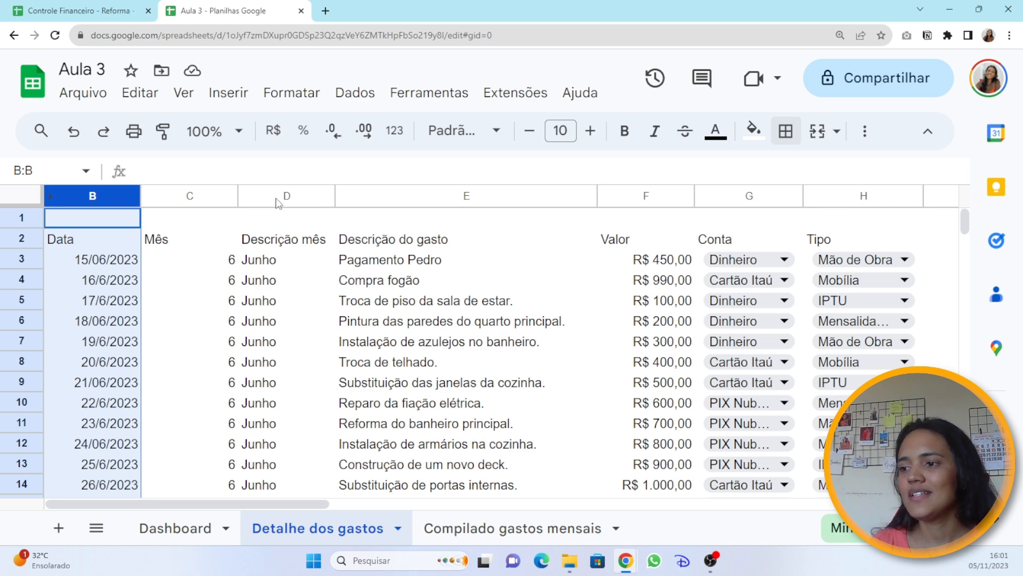
click(188, 197)
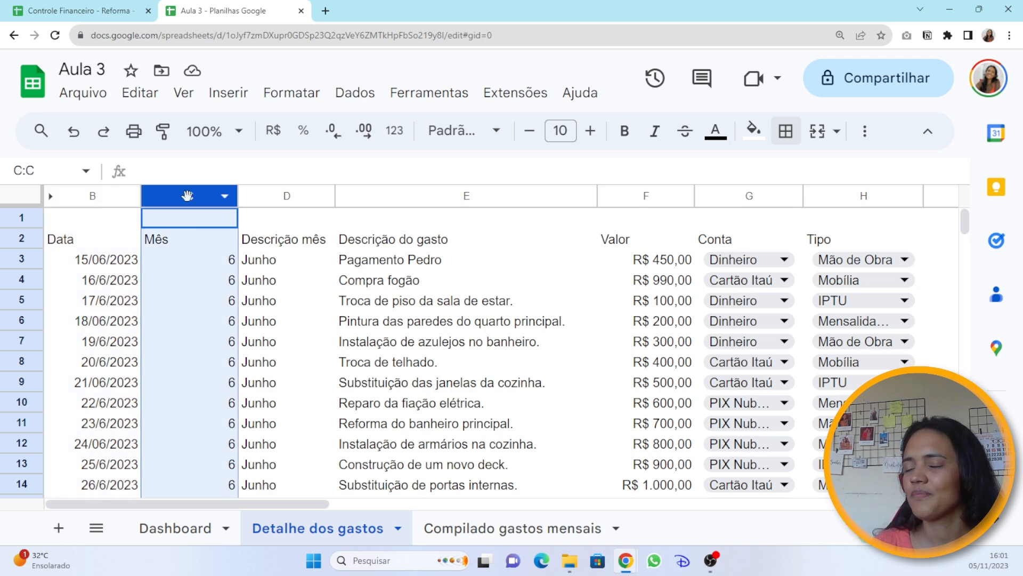
right_click(188, 197)
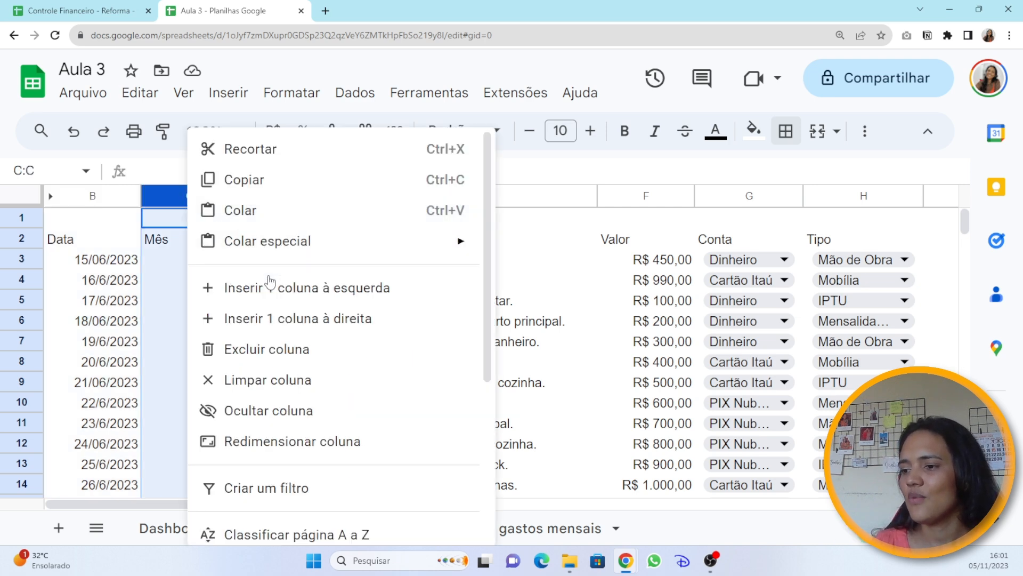
click(281, 410)
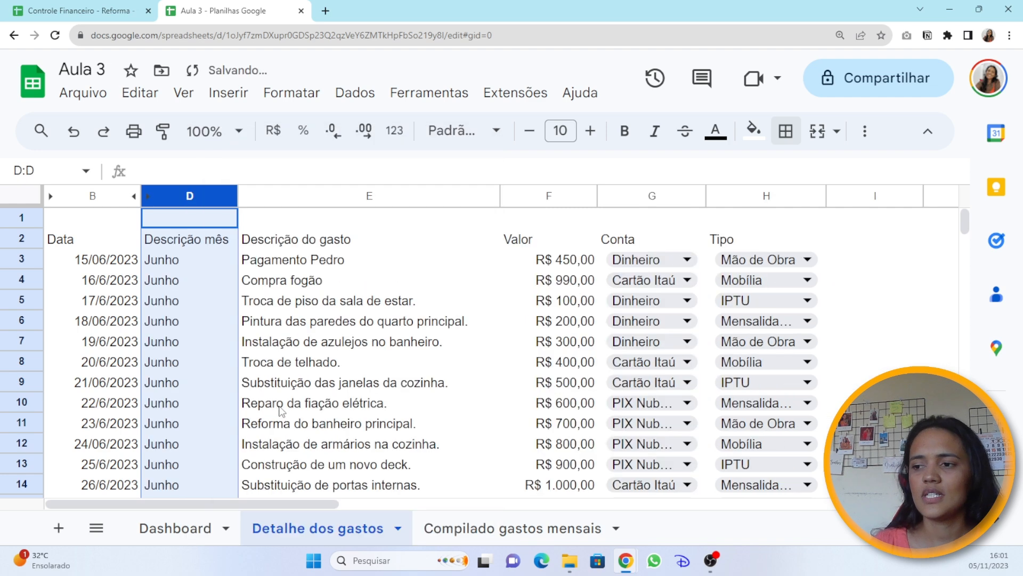
click(916, 319)
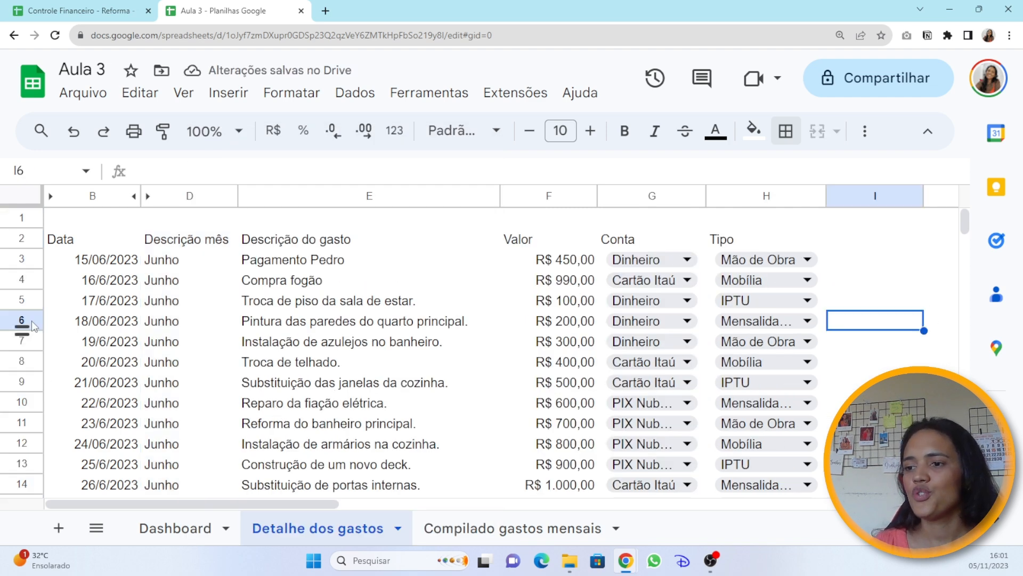
Centre the table's header labels from Data to Tipo in B2:H2 horizontally.
drag(63, 243, 770, 241)
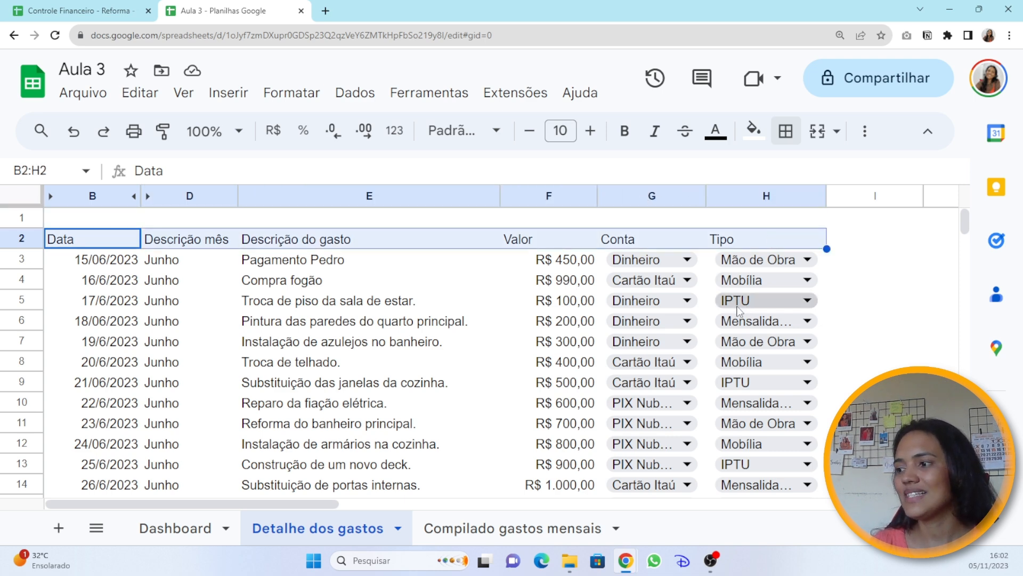
click(862, 136)
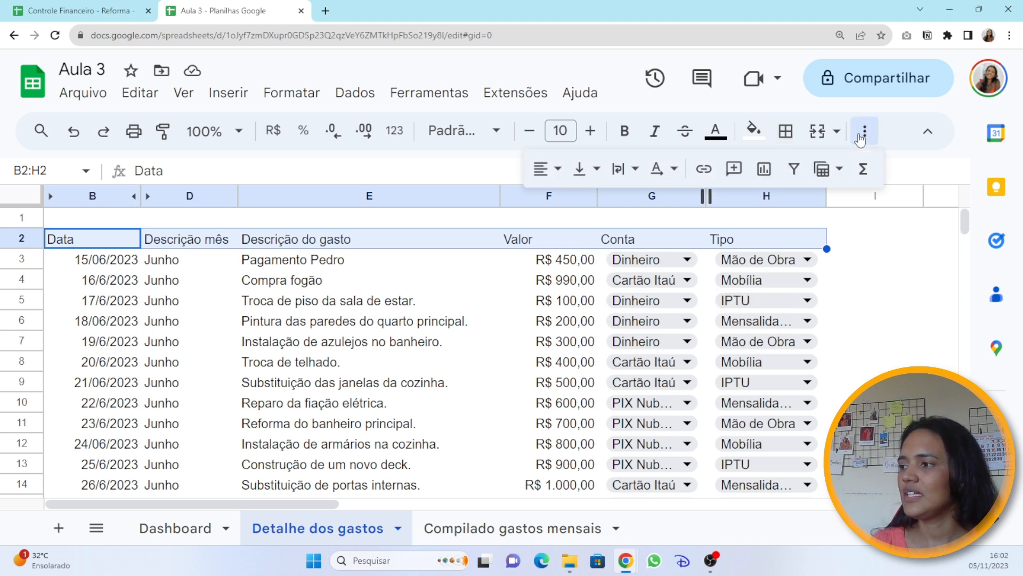
click(543, 169)
click(577, 205)
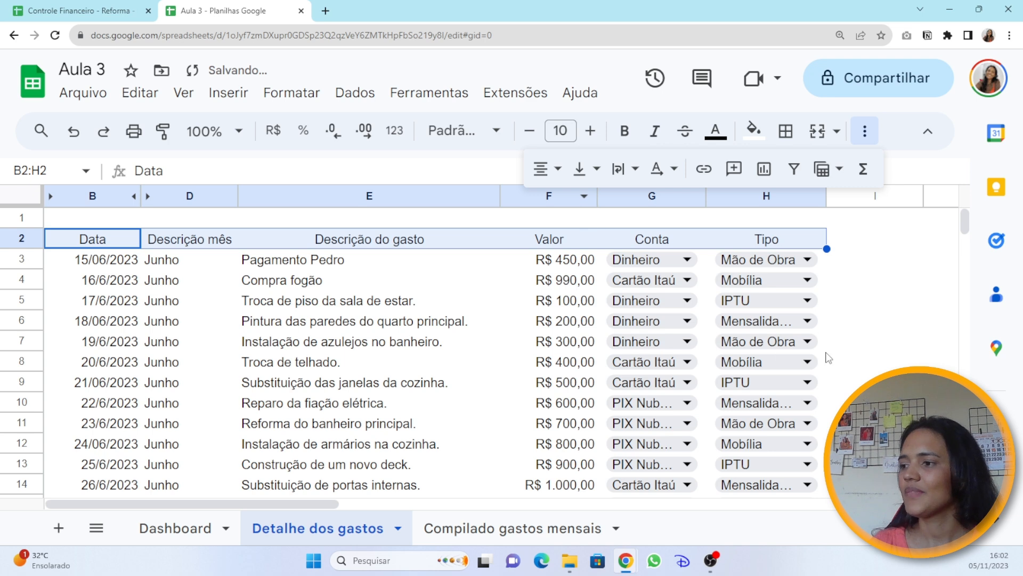
click(869, 368)
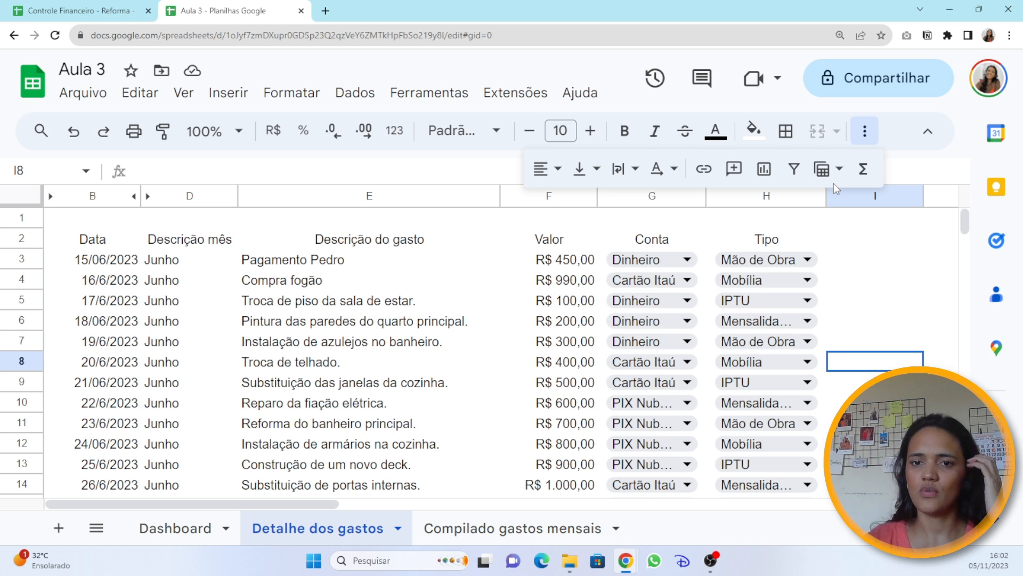
click(864, 130)
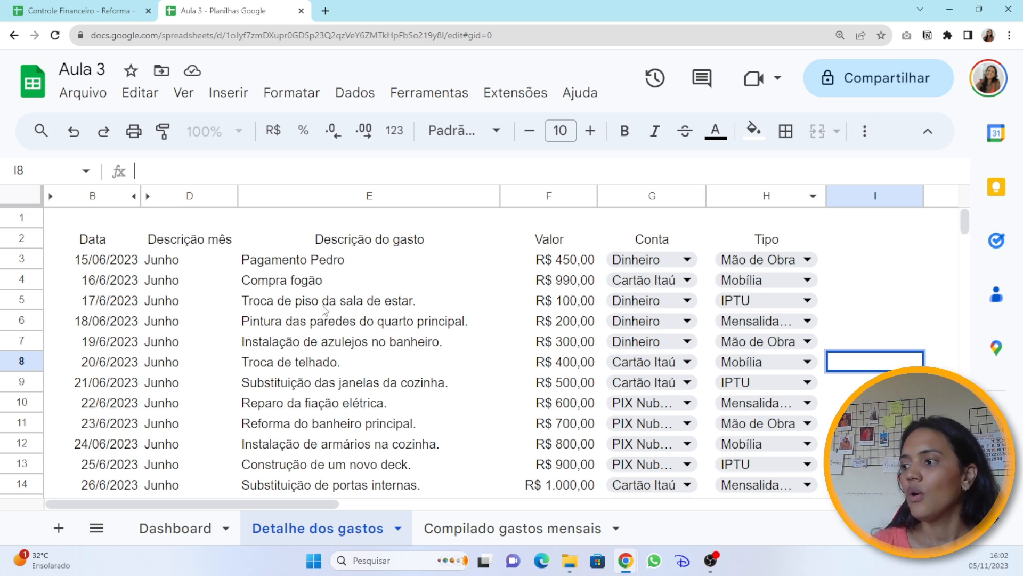
Merge cells B1:H1 above the headers and enter the title "Gastos detalhados diários".
click(86, 221)
drag(109, 219, 778, 224)
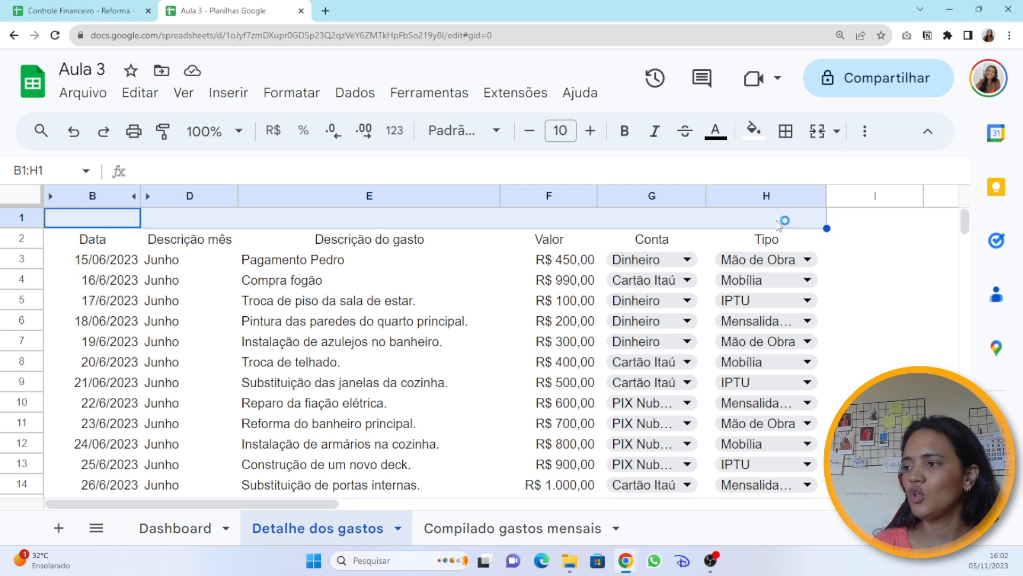
click(816, 135)
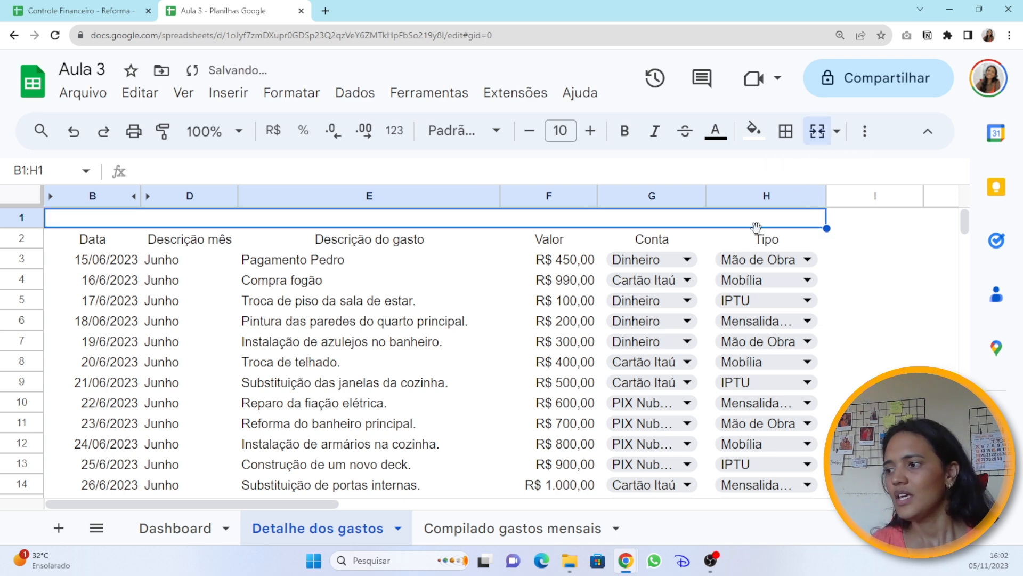
text(Gastos detal)
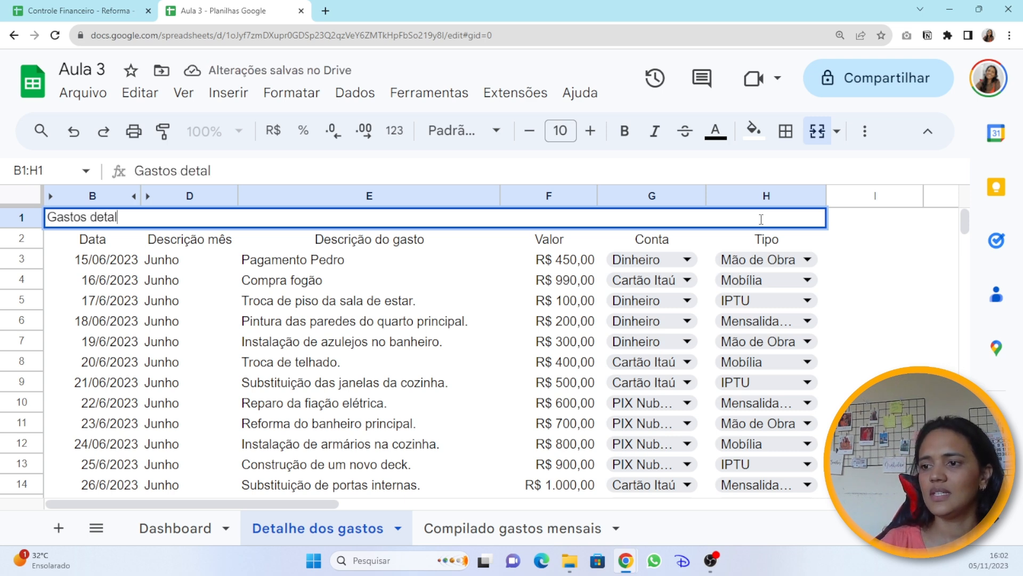
text(hados diãr)
key(BackSpace)
text(ários)
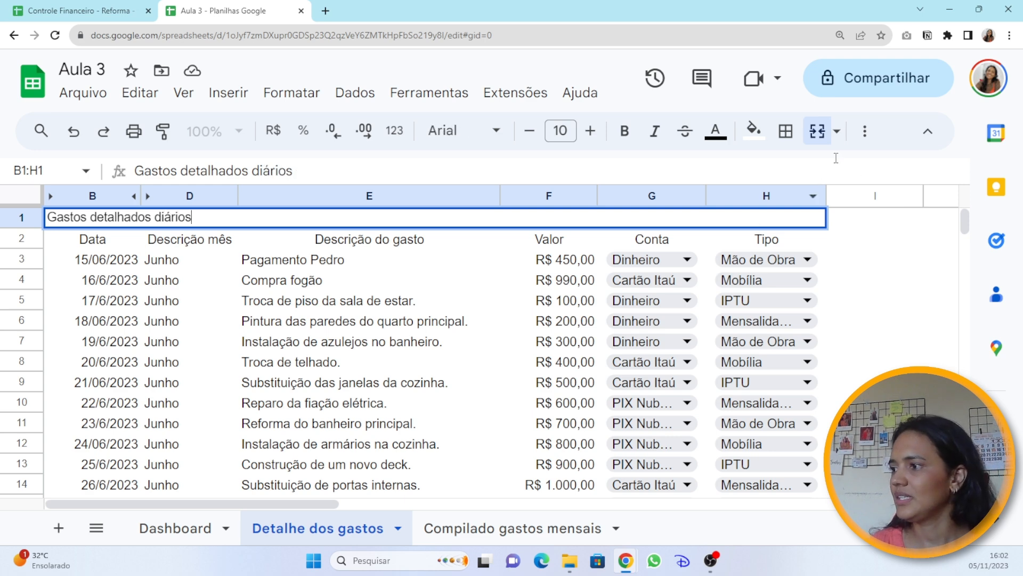
Centre the Gastos detalhados diários title in its merged cell and make it bold.
click(865, 130)
click(555, 167)
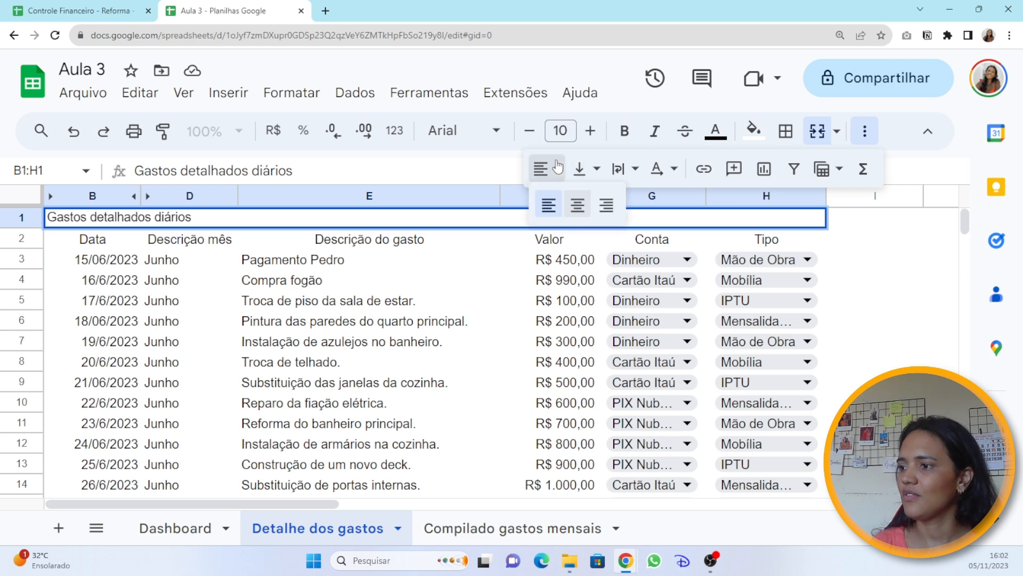
click(577, 205)
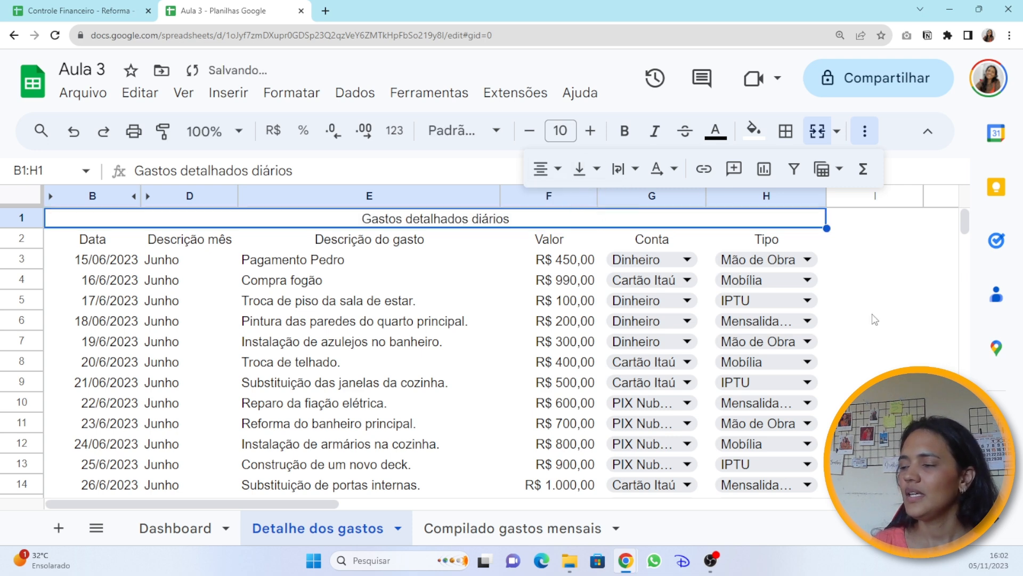
click(623, 133)
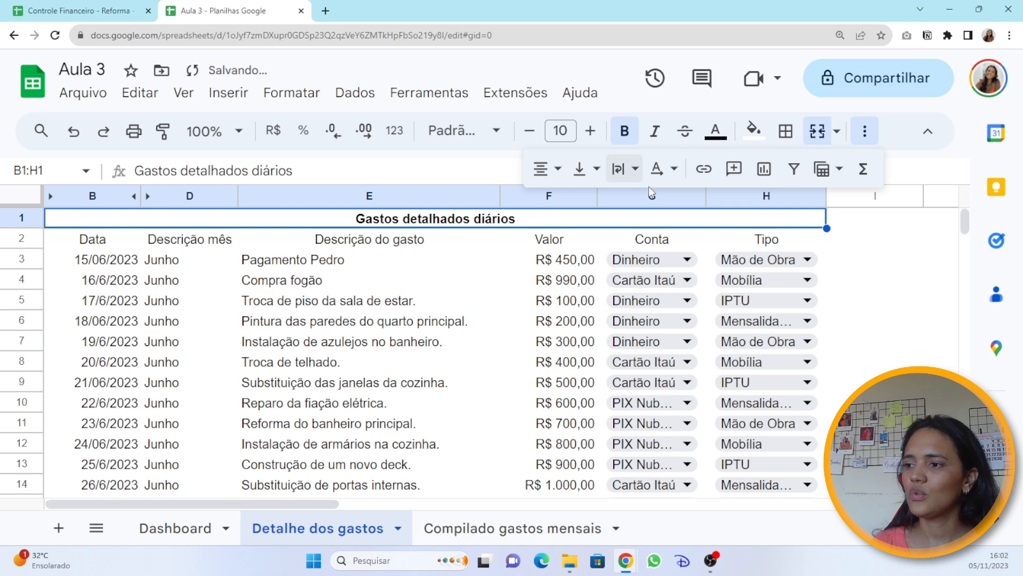
click(843, 358)
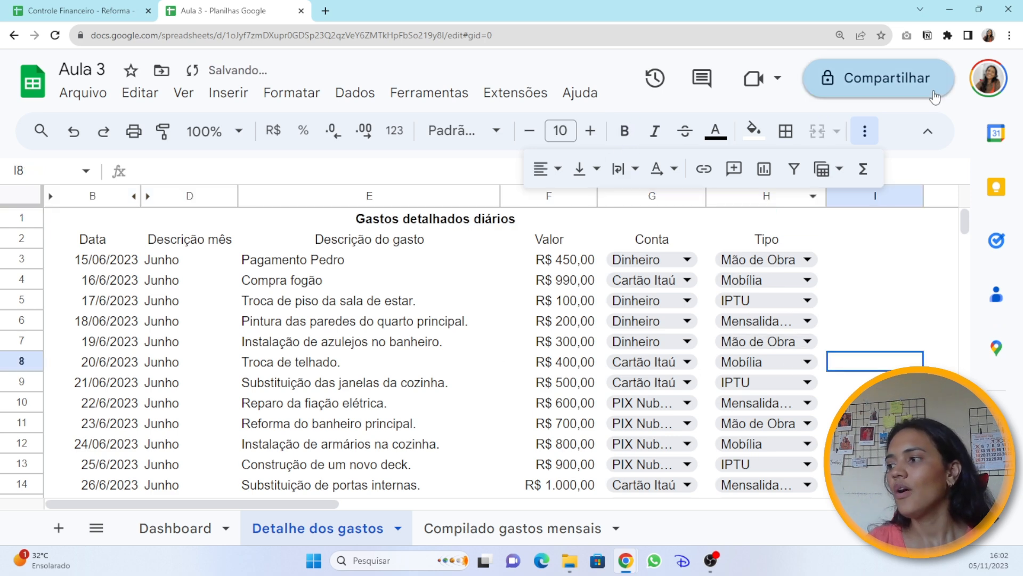
click(865, 131)
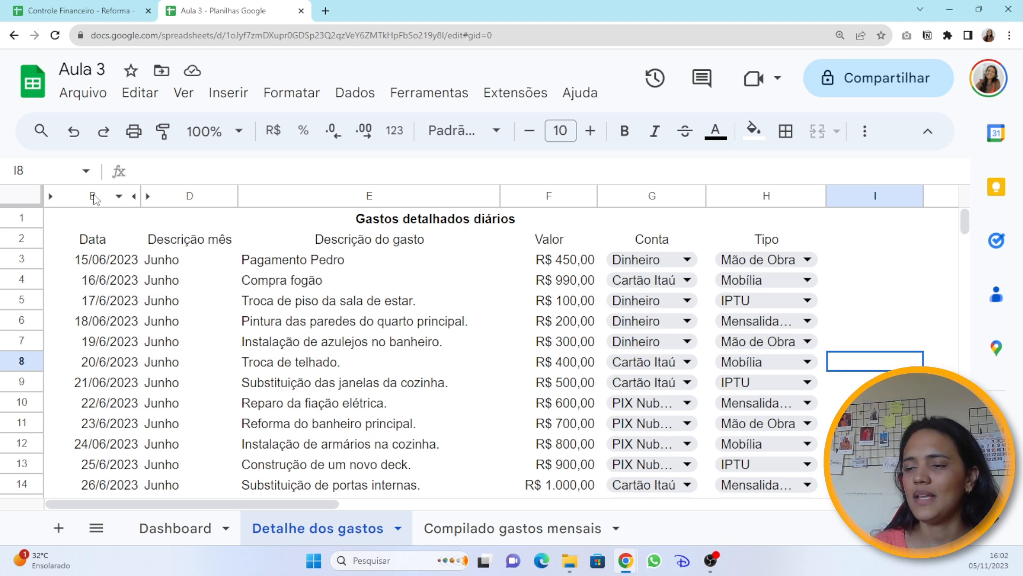
Unhide the Ano column (A) on the Detalhe dos gastos sheet.
drag(88, 200, 753, 231)
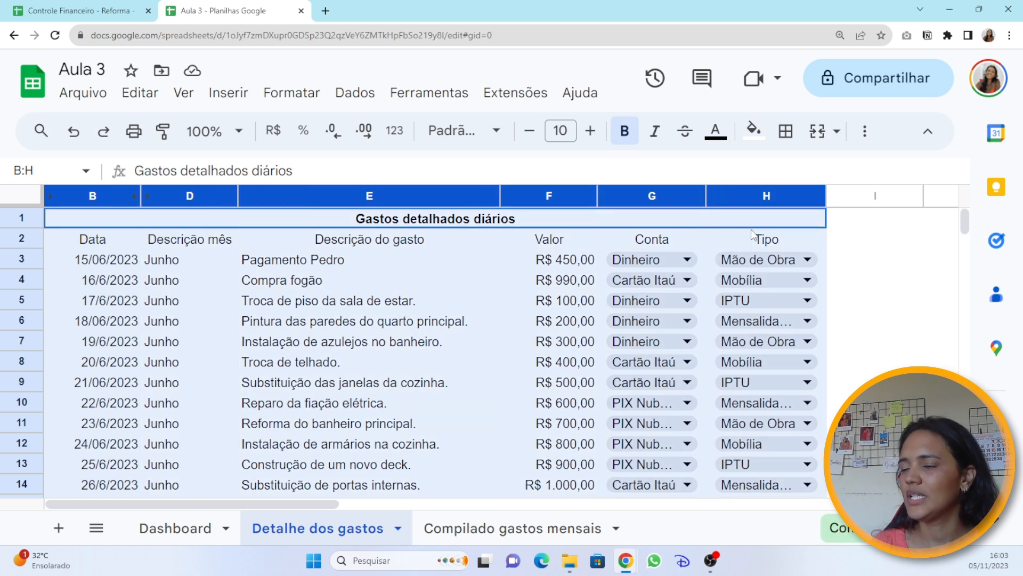
click(904, 327)
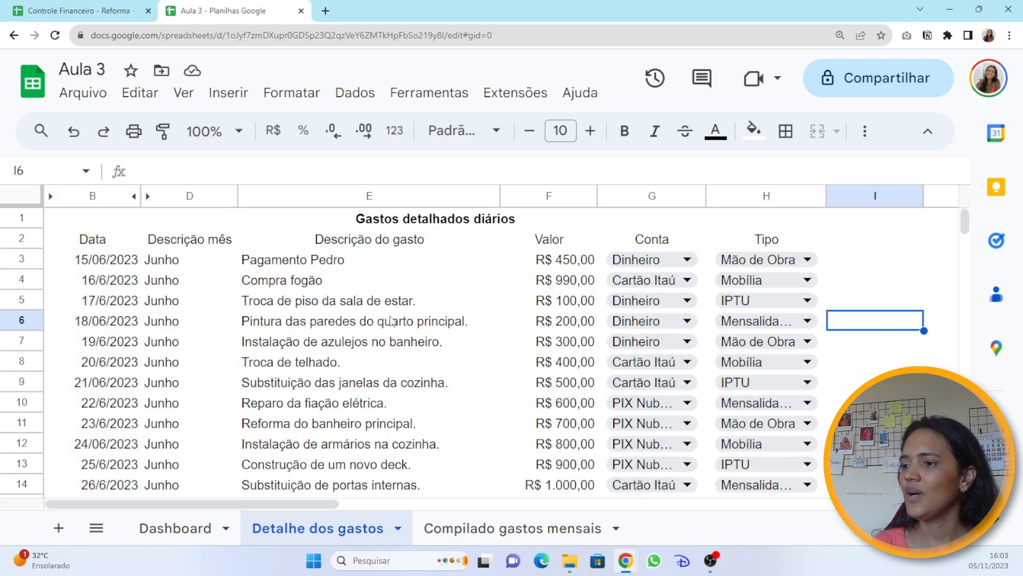
click(51, 197)
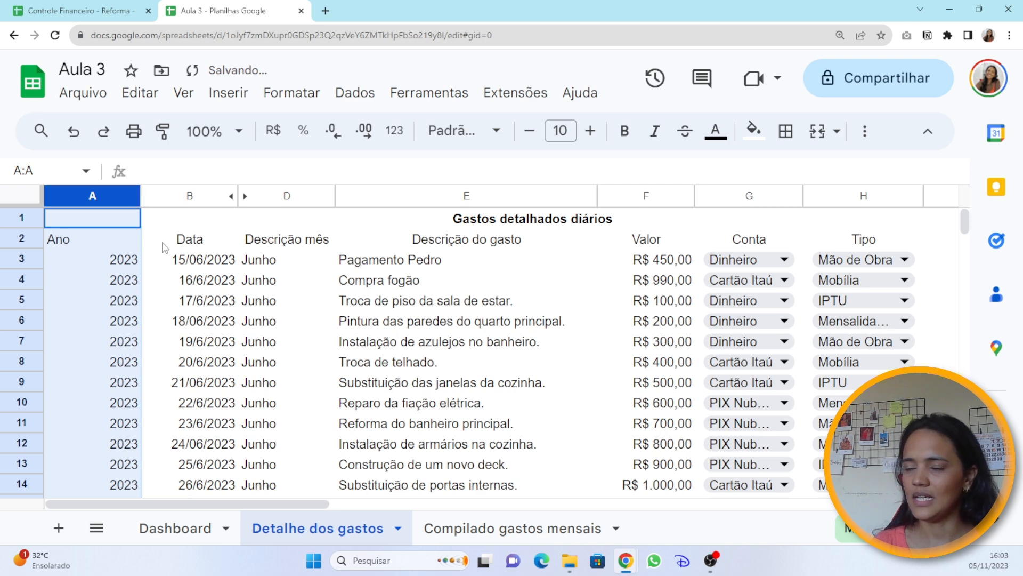
click(173, 260)
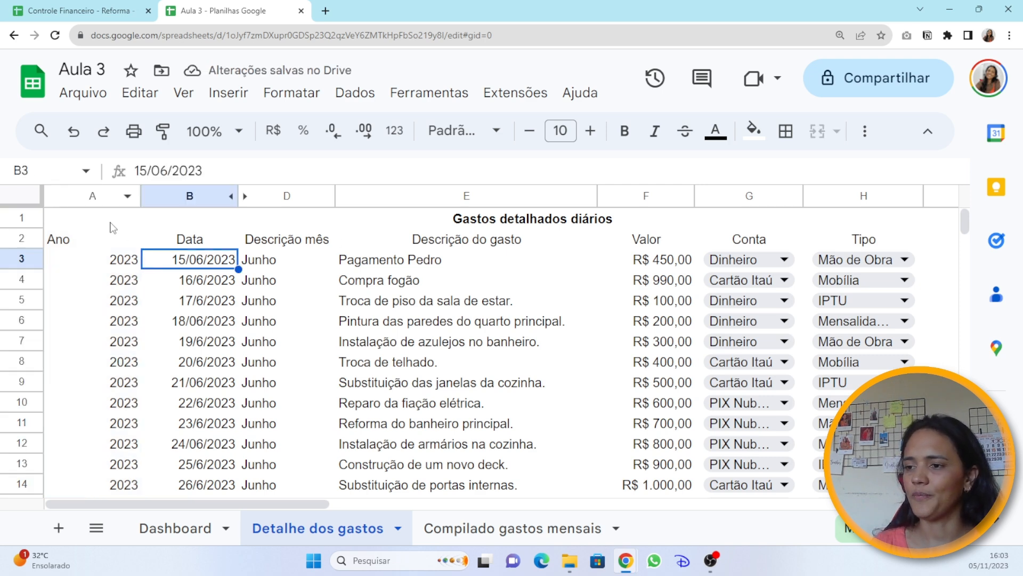
Open the alternating colours settings for columns A:H of the Detalhe dos gastos sheet.
drag(92, 196, 835, 225)
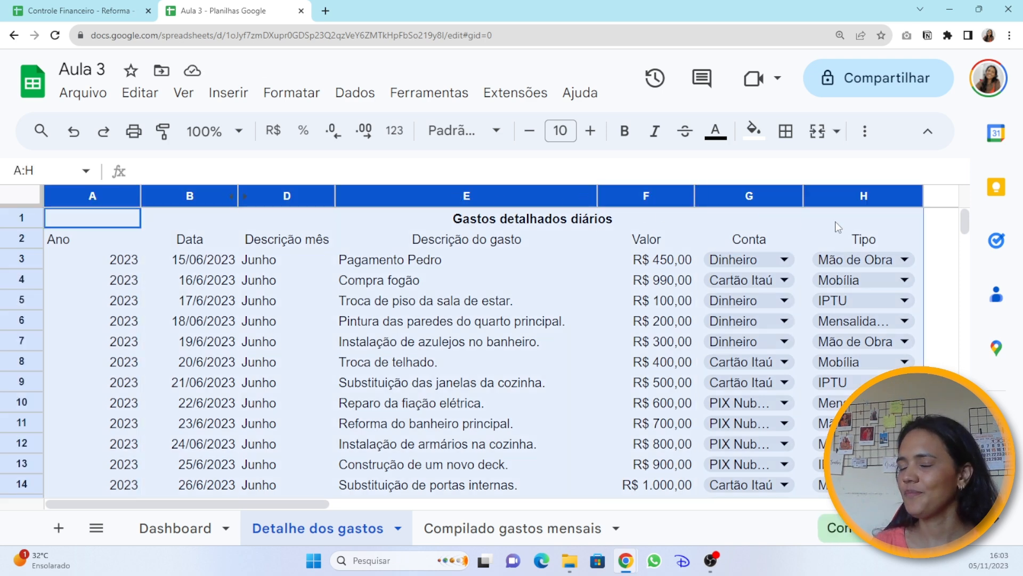
click(288, 96)
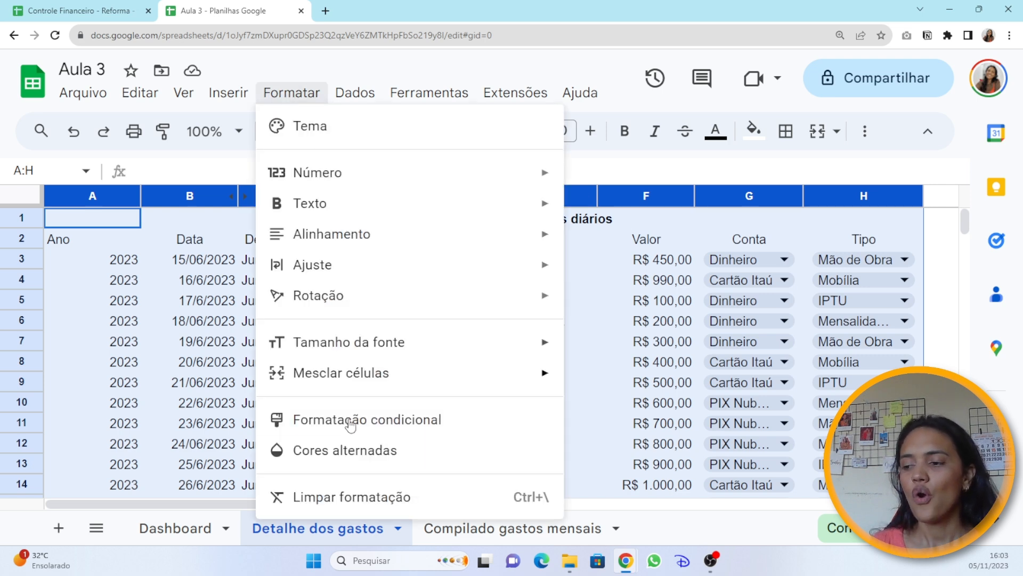
click(345, 456)
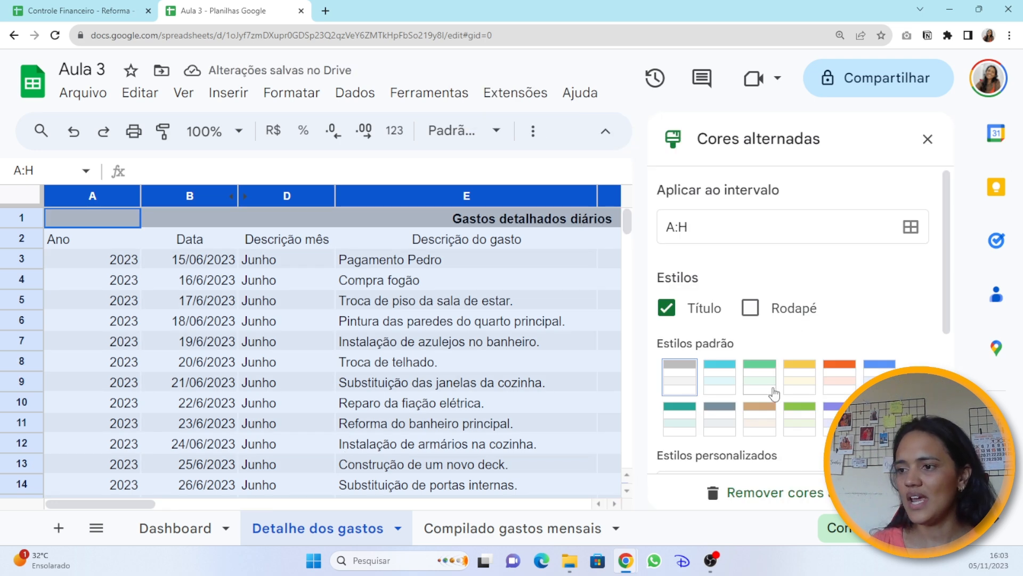
Try out the orange, blue, teal, slate grey and green default alternating colour styles on columns A:H.
scroll(801, 406, down, 1)
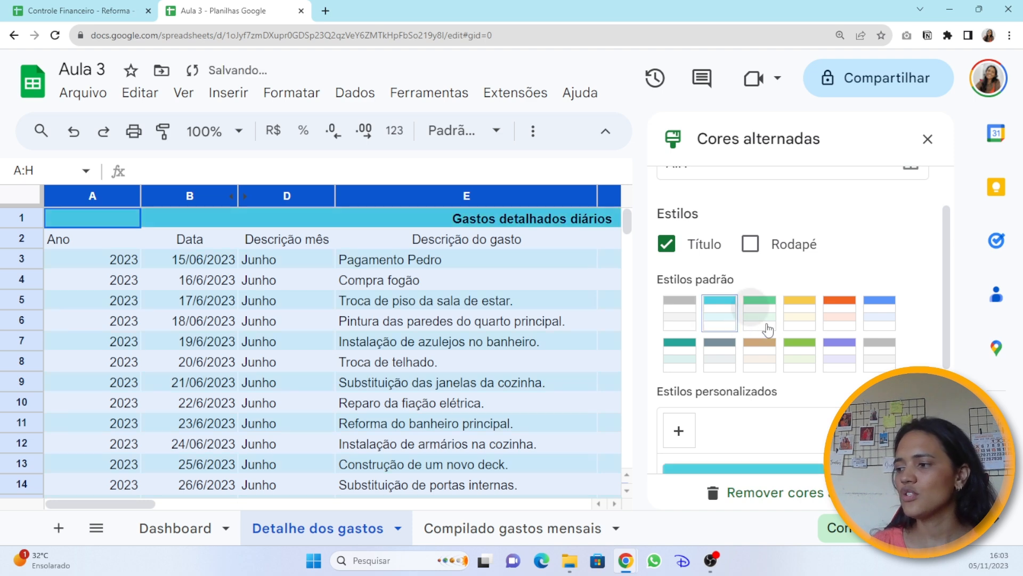
click(796, 318)
click(849, 324)
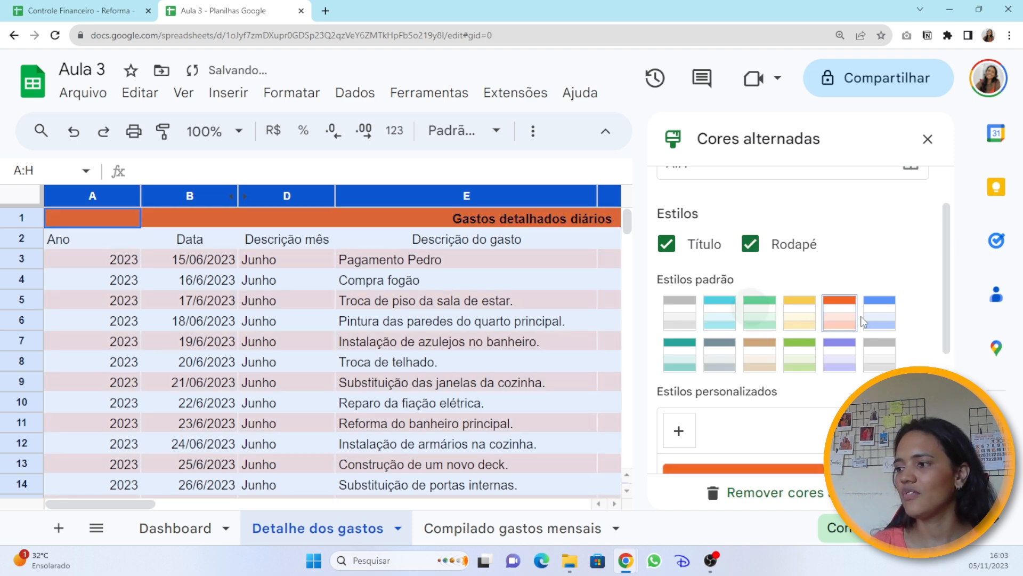
click(878, 323)
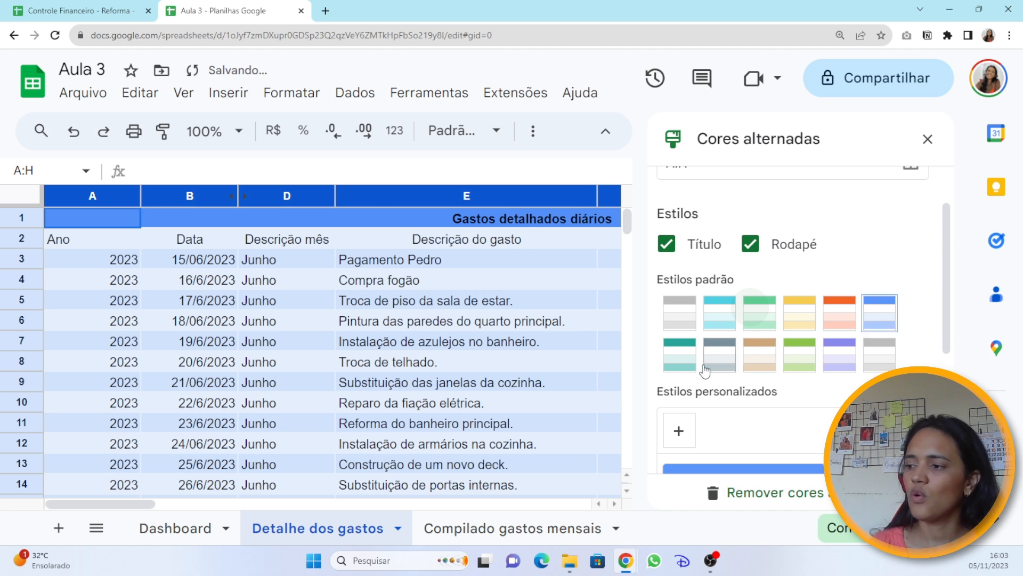
click(672, 367)
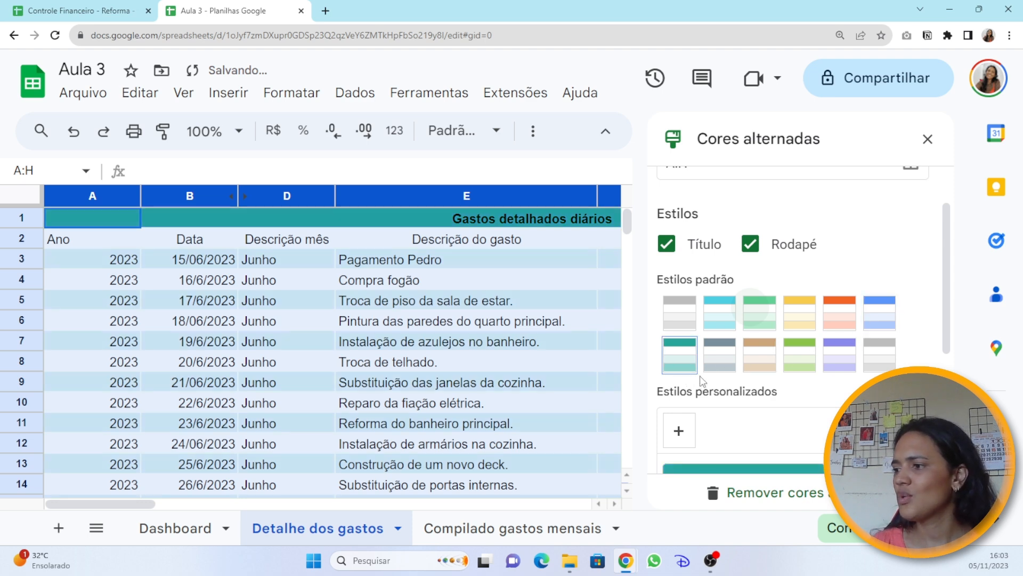
scroll(699, 367, down, 3)
scroll(699, 359, up, 2)
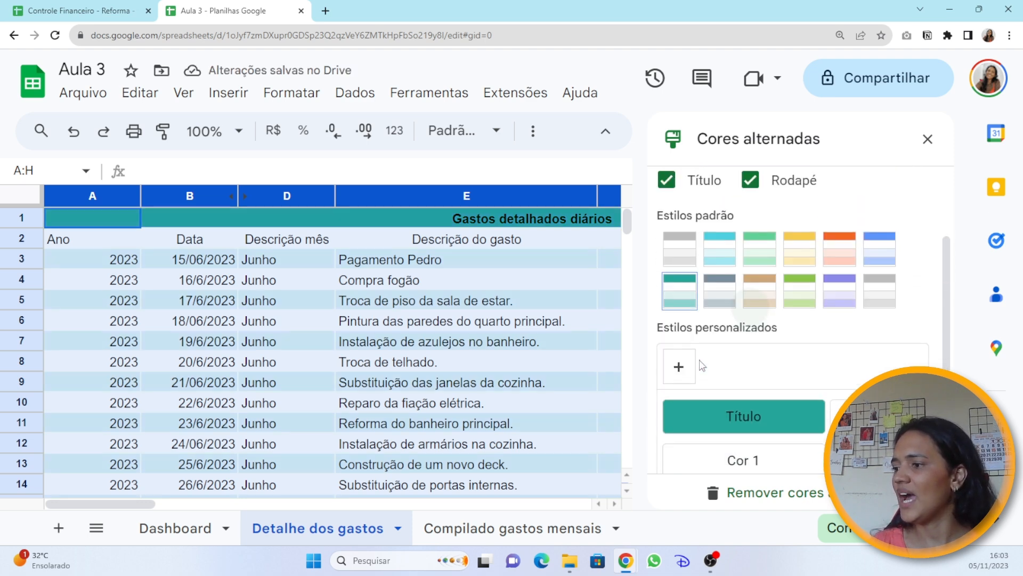
click(718, 288)
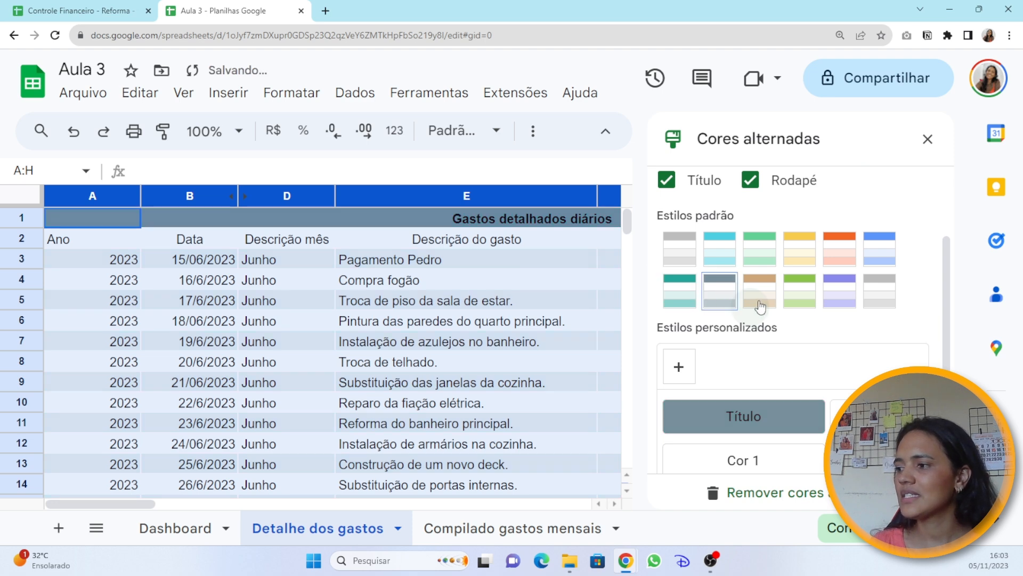
click(800, 299)
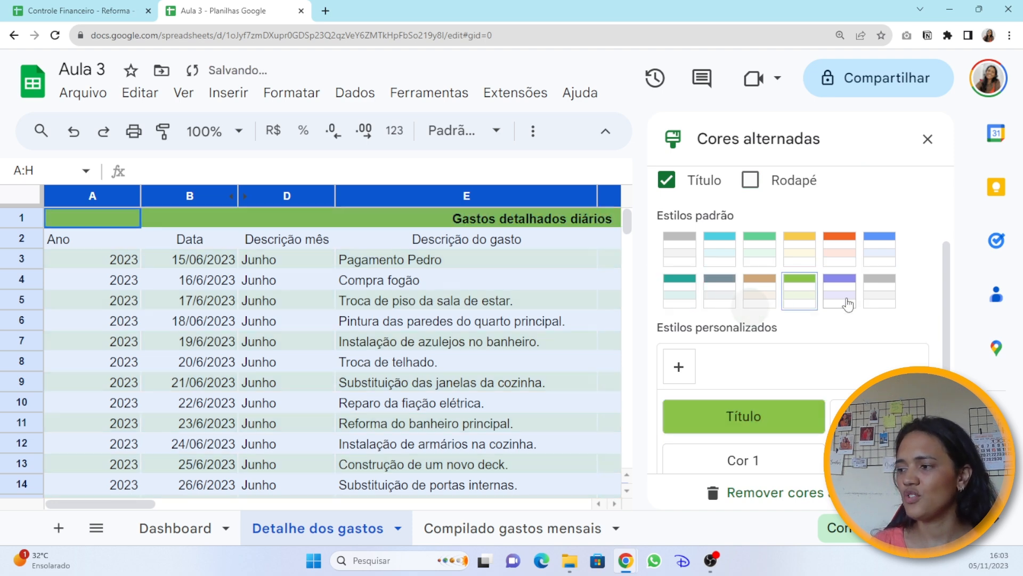
Apply the yellow default alternating colour style with a title row to columns A:H.
click(797, 261)
scroll(813, 312, down, 2)
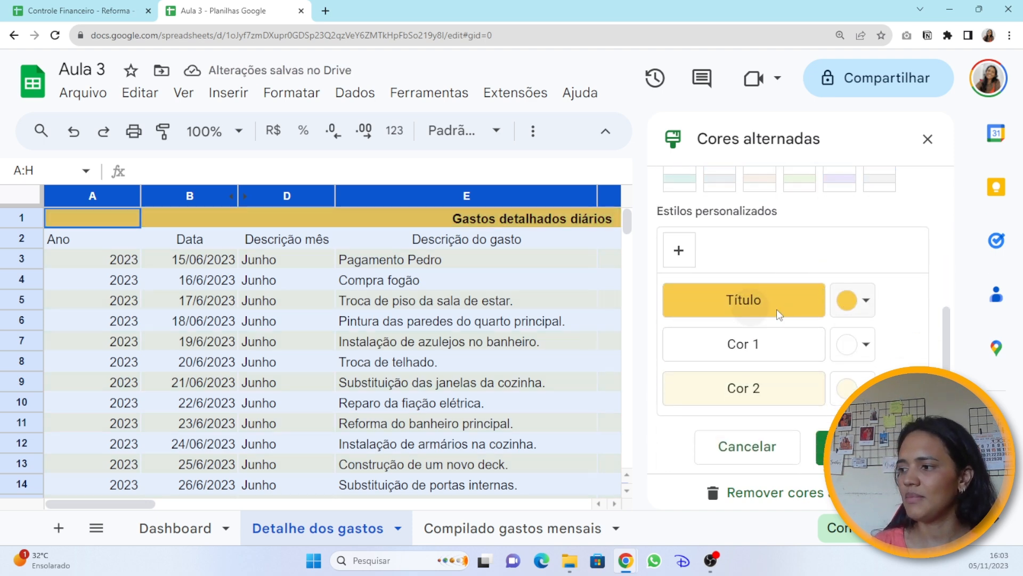
click(853, 446)
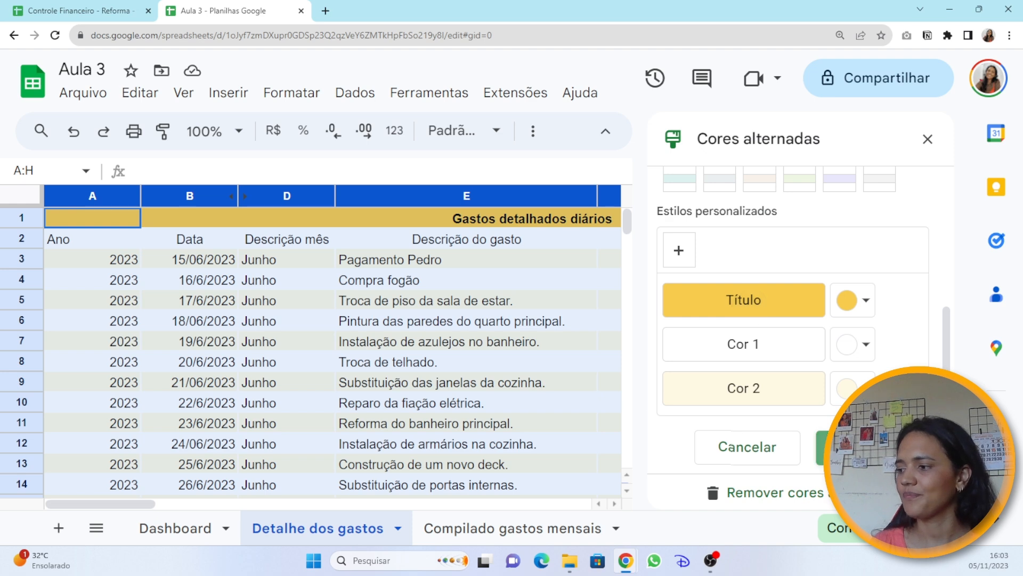
click(944, 296)
Make the header labels from Ano to Tipo in A2:H2 bold.
drag(68, 242, 861, 245)
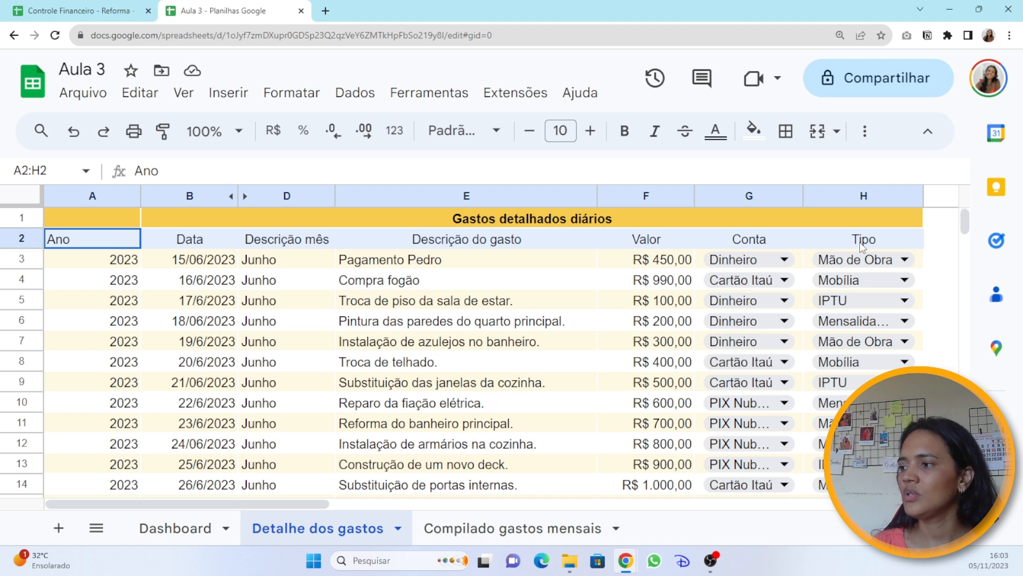
click(85, 239)
drag(314, 229, 899, 245)
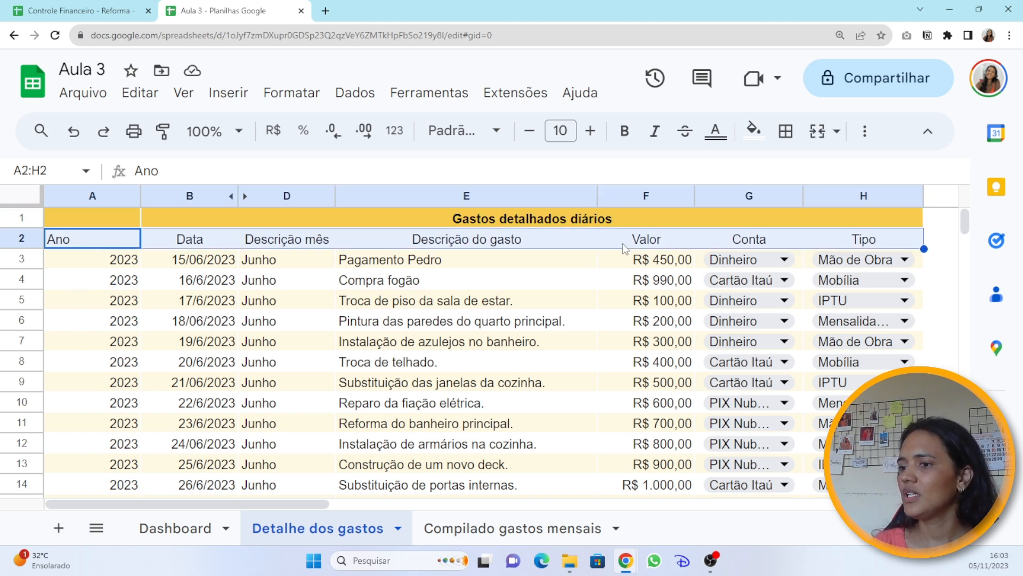
click(624, 131)
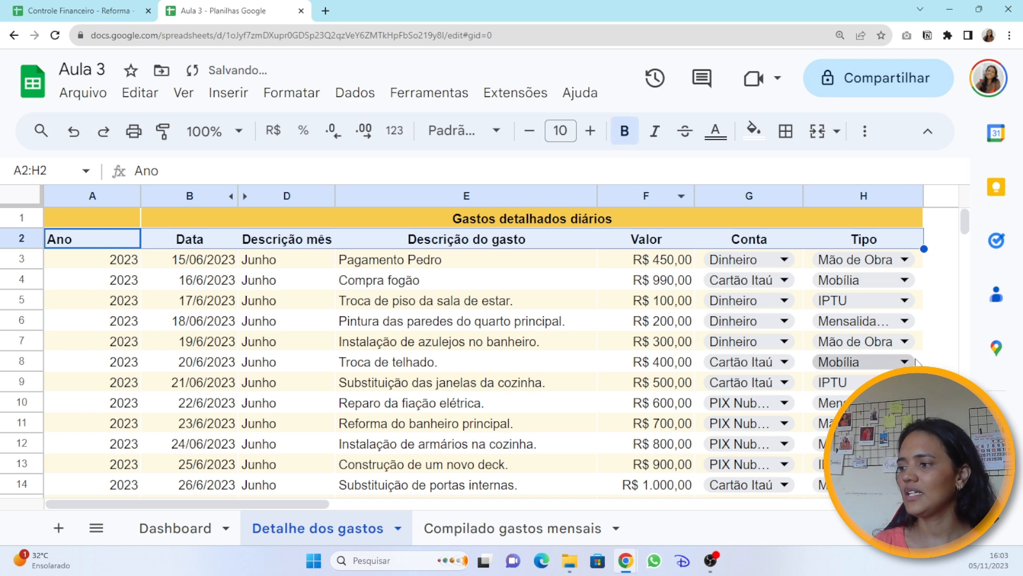
click(932, 362)
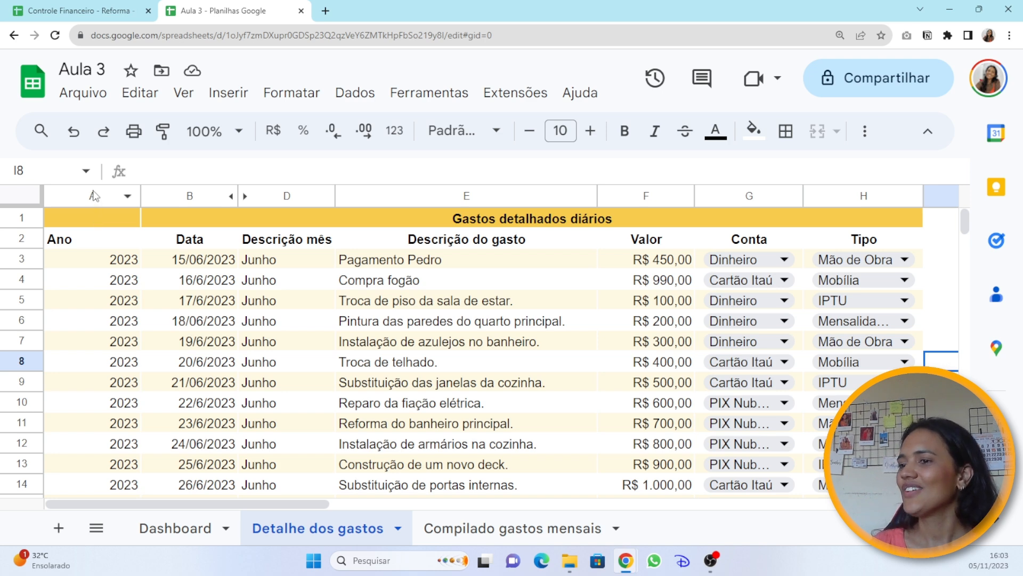
Add a black double-line outer border around columns A:H and check it down the table.
drag(88, 205, 832, 243)
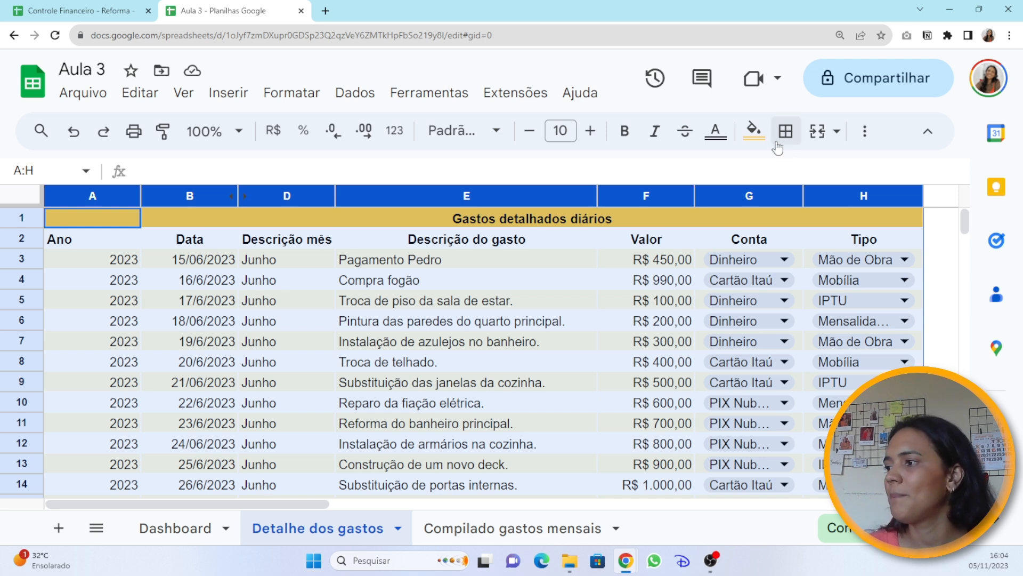
click(785, 131)
click(967, 174)
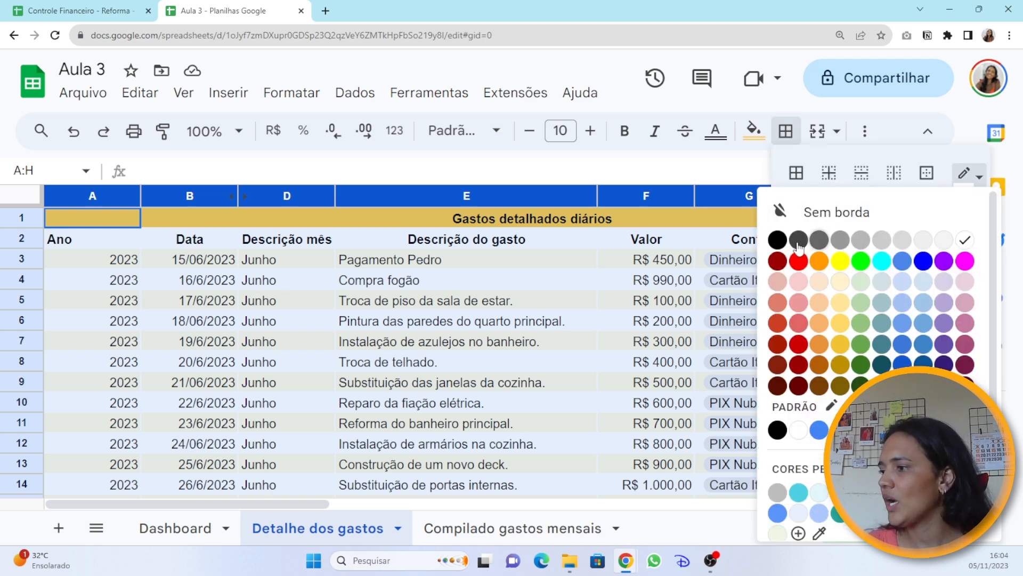
click(777, 240)
click(964, 204)
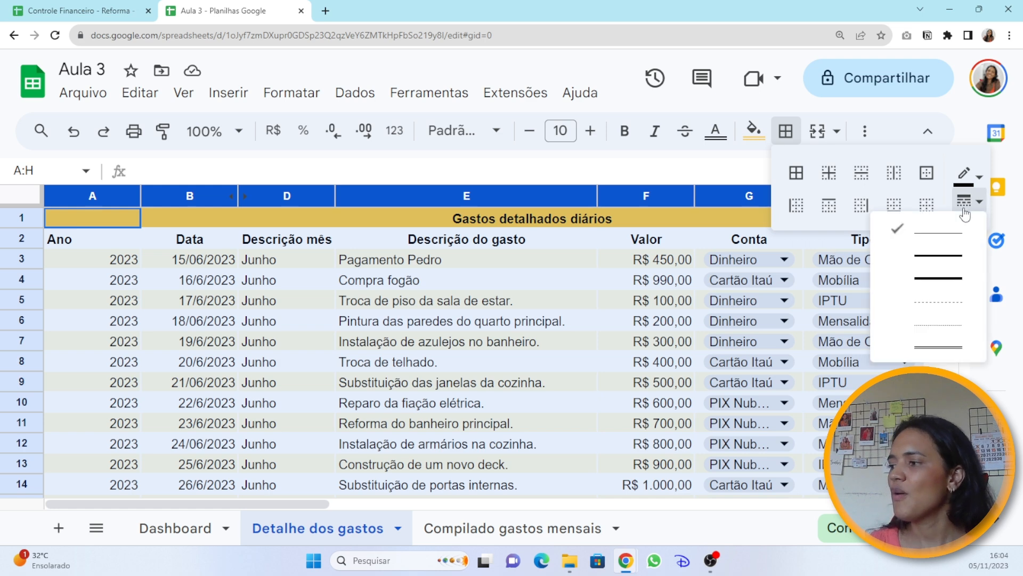
click(949, 347)
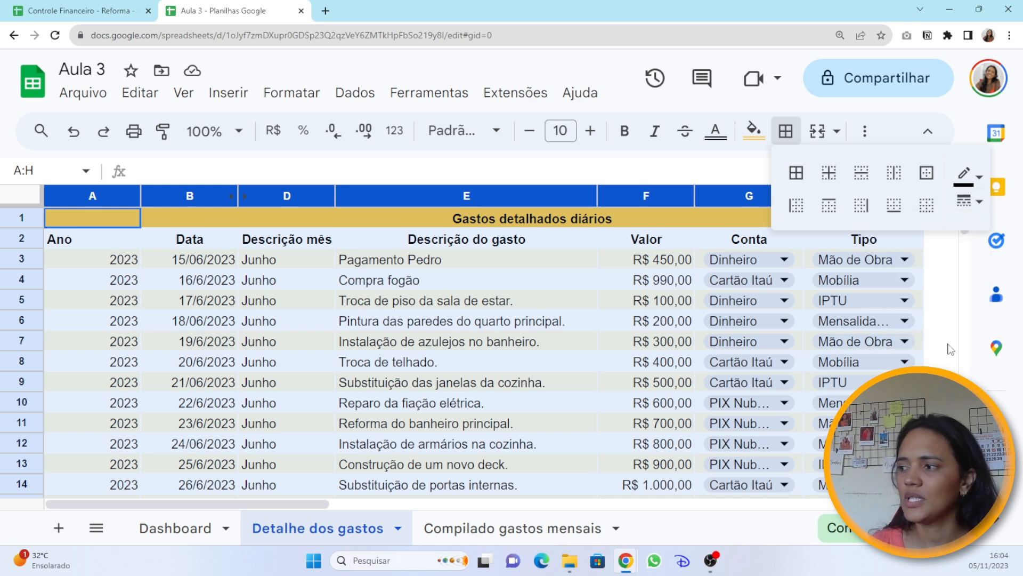
click(927, 173)
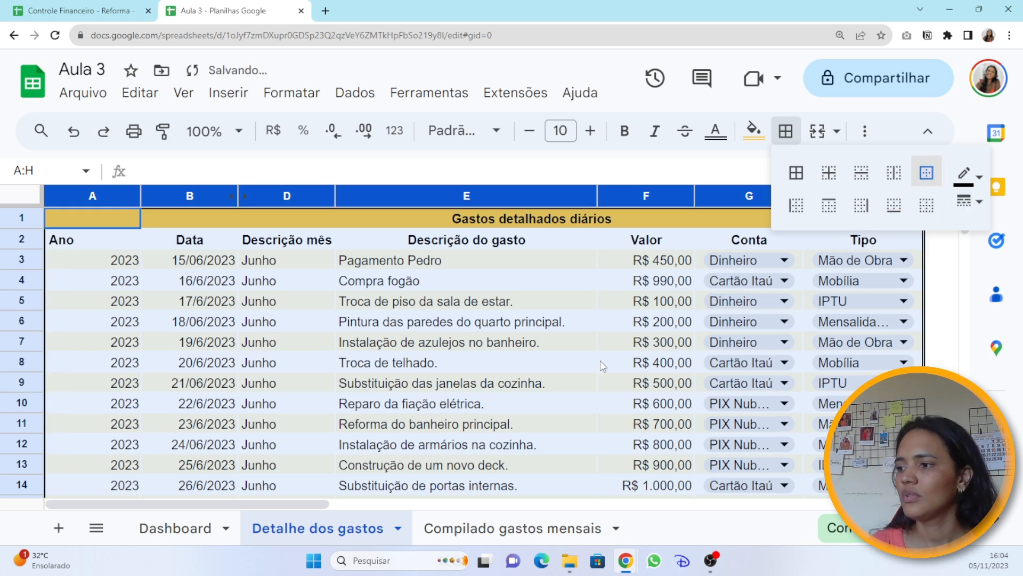
click(600, 361)
scroll(600, 373, down, 2)
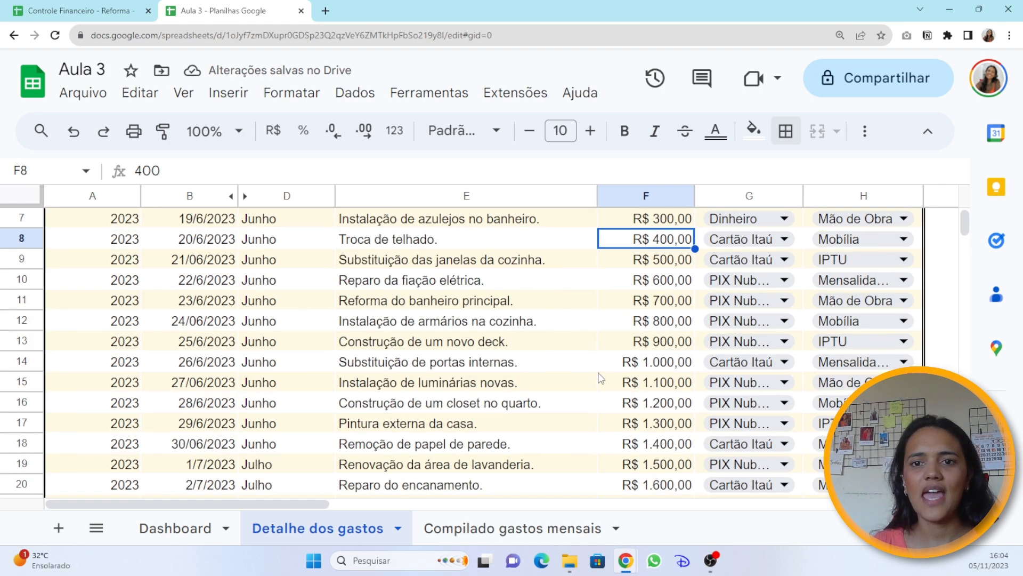
scroll(600, 378, down, 6)
scroll(597, 378, up, 8)
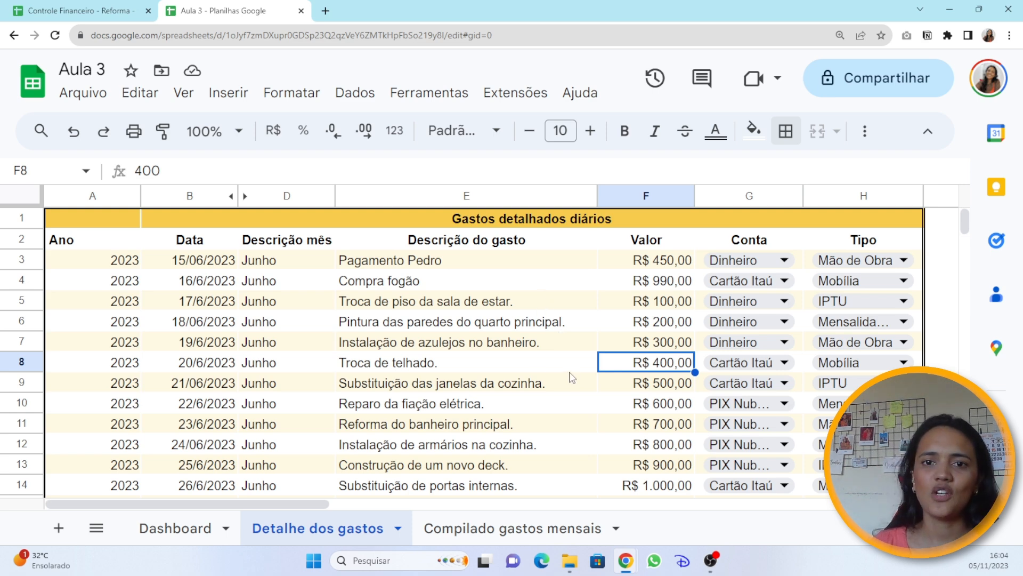
click(520, 531)
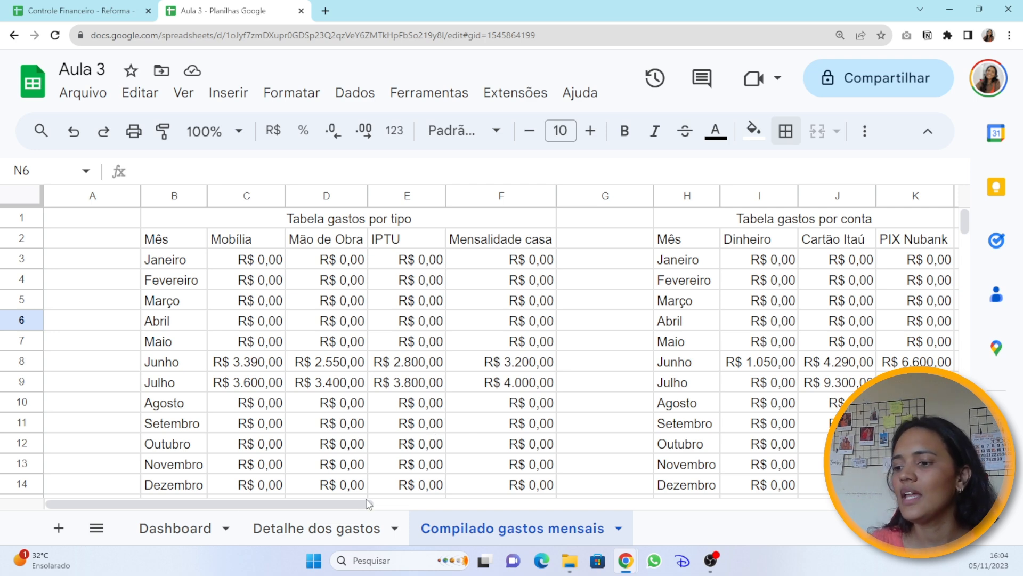
click(325, 527)
click(508, 388)
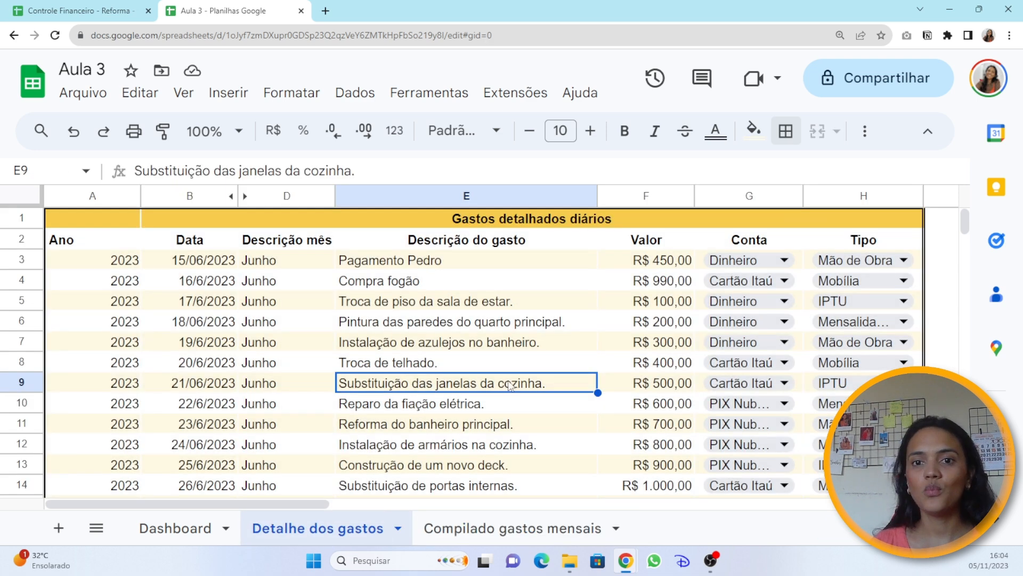
click(482, 529)
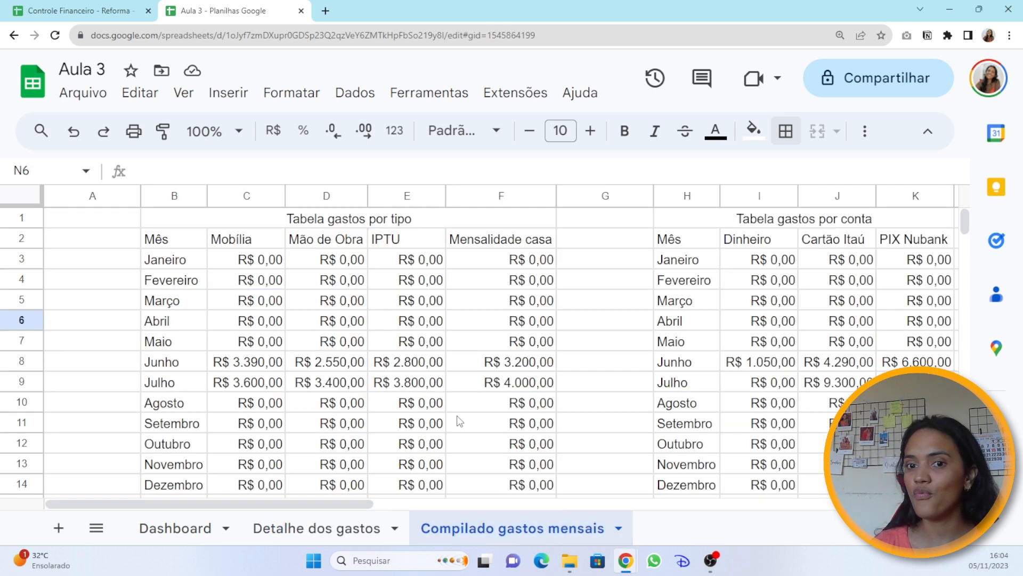
click(346, 531)
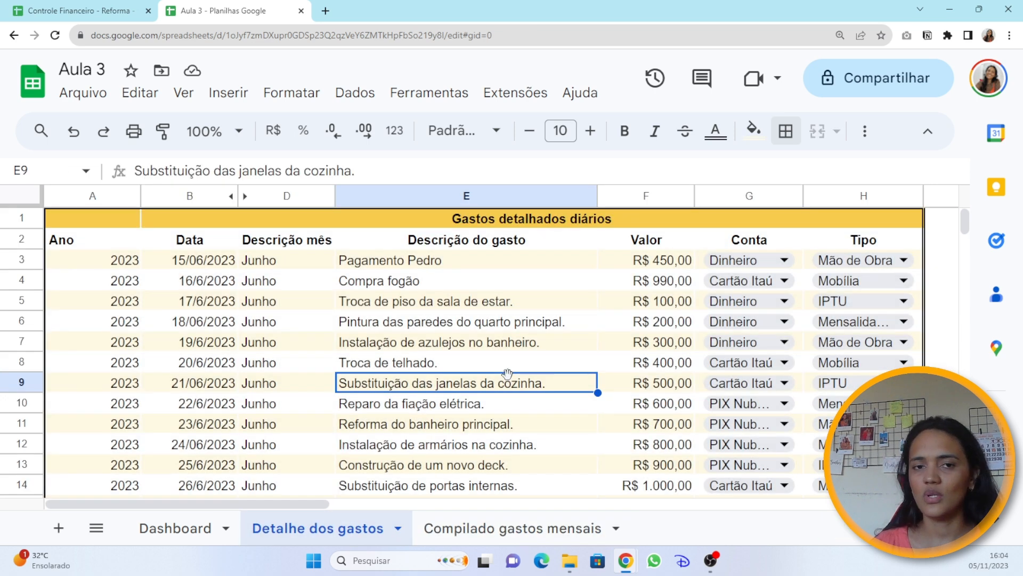
Fit the width of the Ano column (A) on the Detalhe dos gastos sheet to its contents.
double_click(141, 196)
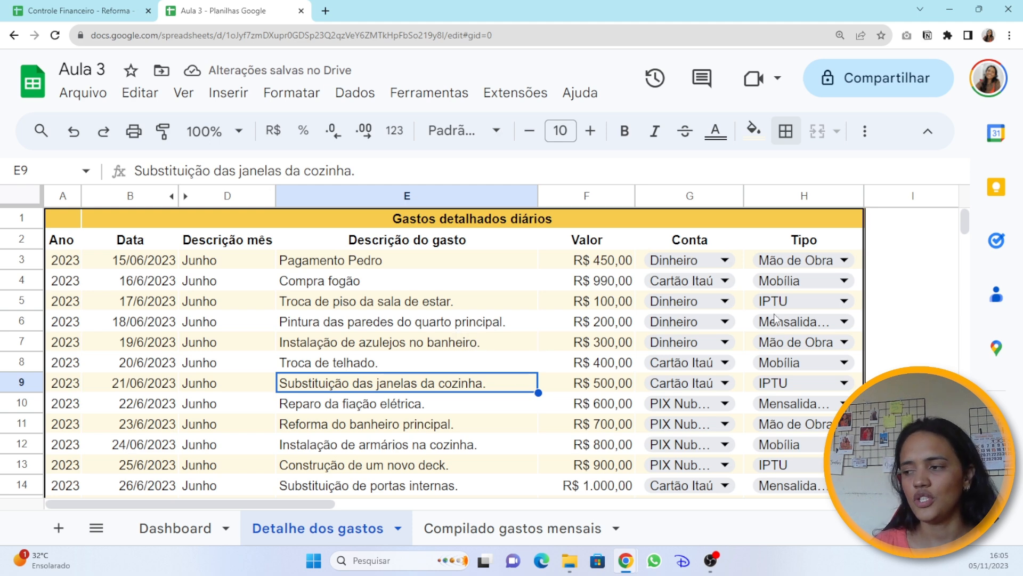
Apply white borders to all cells of the Compilado gastos mensais sheet.
click(482, 535)
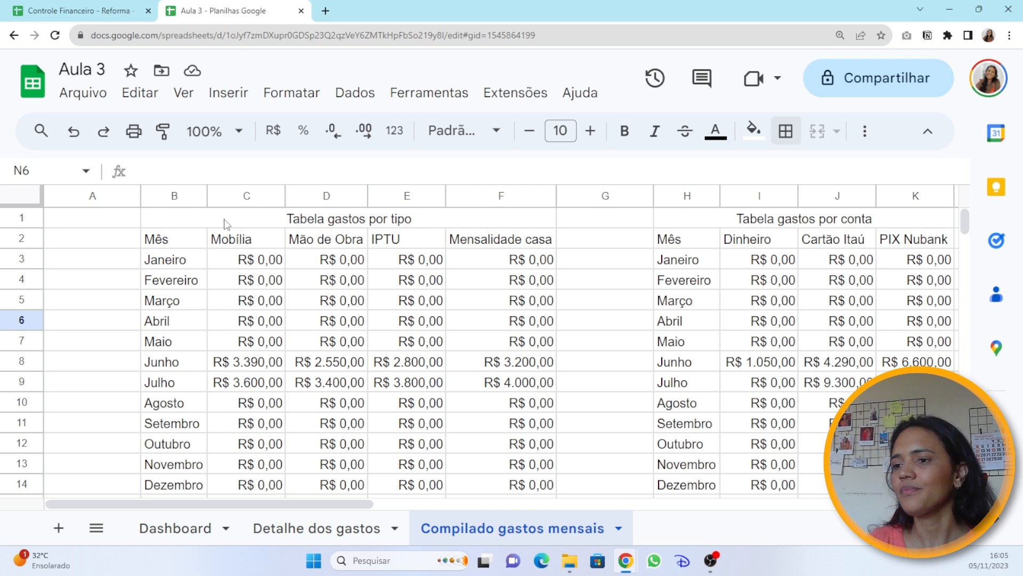
click(29, 203)
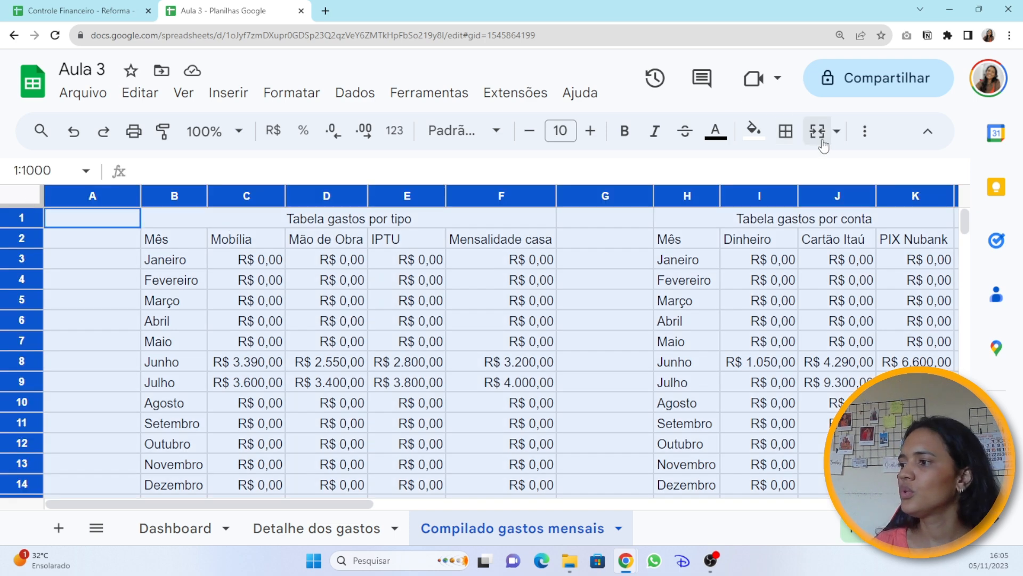
click(786, 131)
click(964, 174)
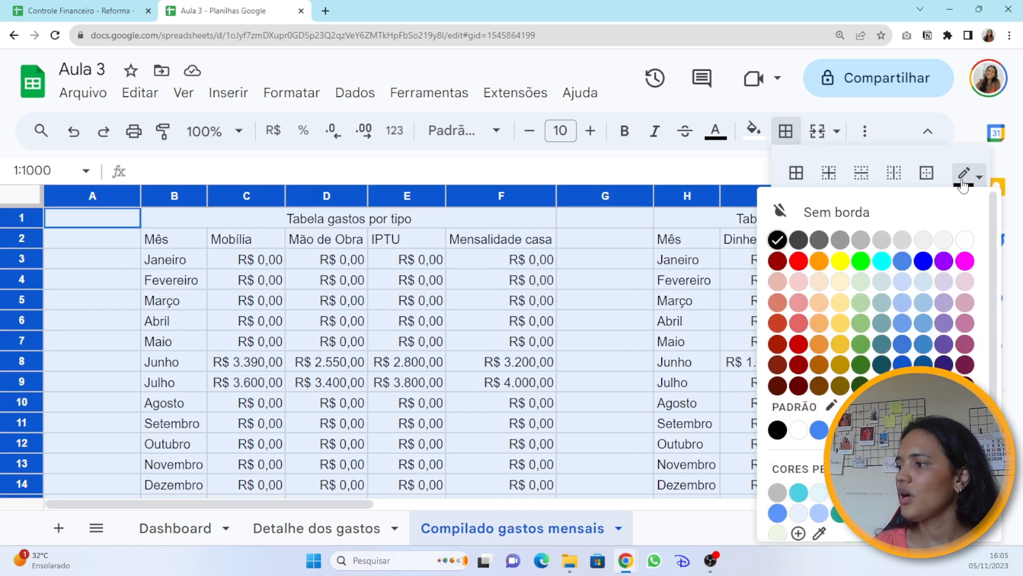
click(958, 243)
click(796, 172)
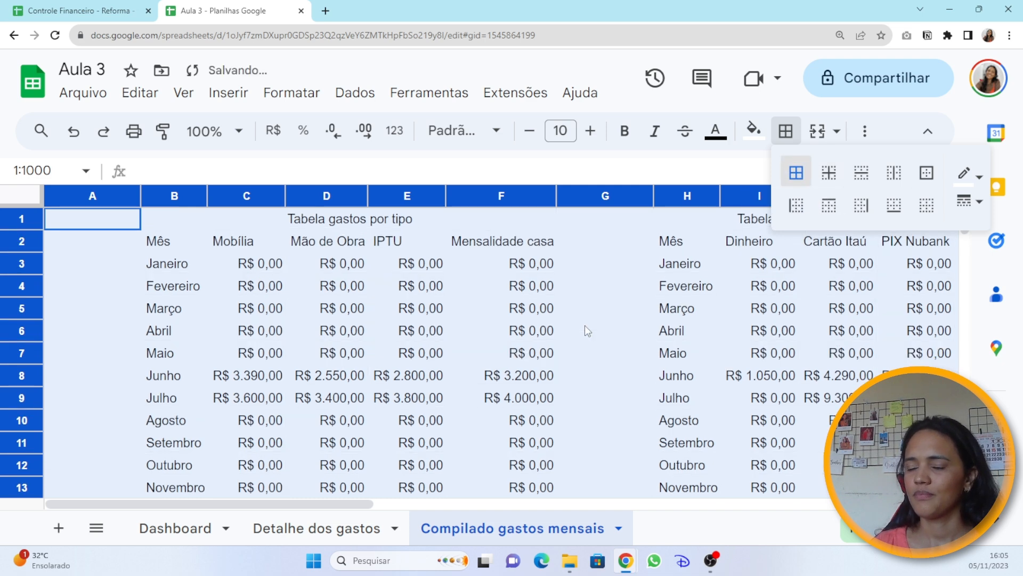
click(575, 328)
Narrow the empty column A on the Compilado gastos mensais sheet.
drag(144, 196, 85, 196)
click(179, 240)
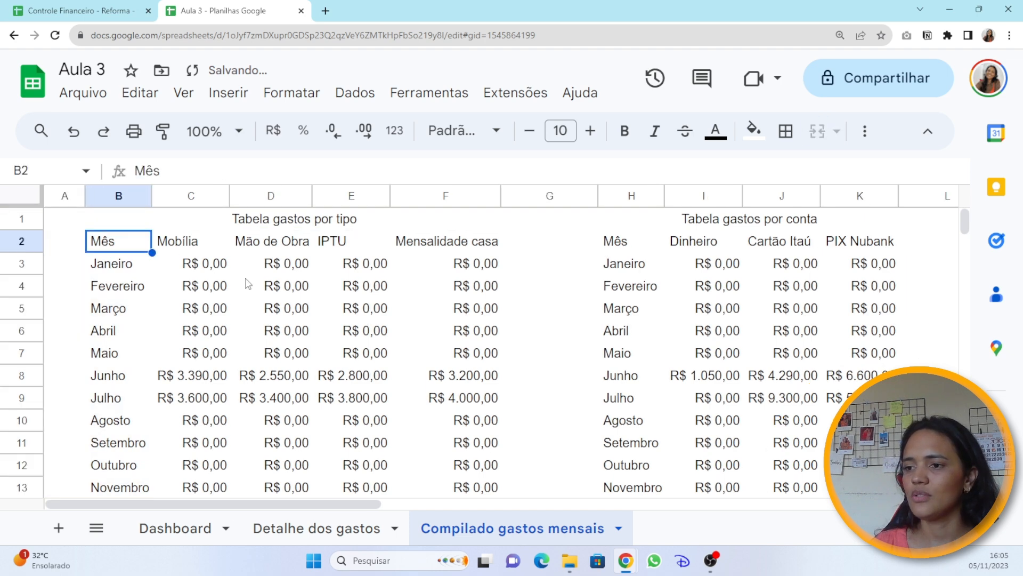
click(516, 356)
Apply the yellow alternating-colors style with a header to columns B:F of the Compilado gastos mensais sheet.
drag(113, 196, 418, 175)
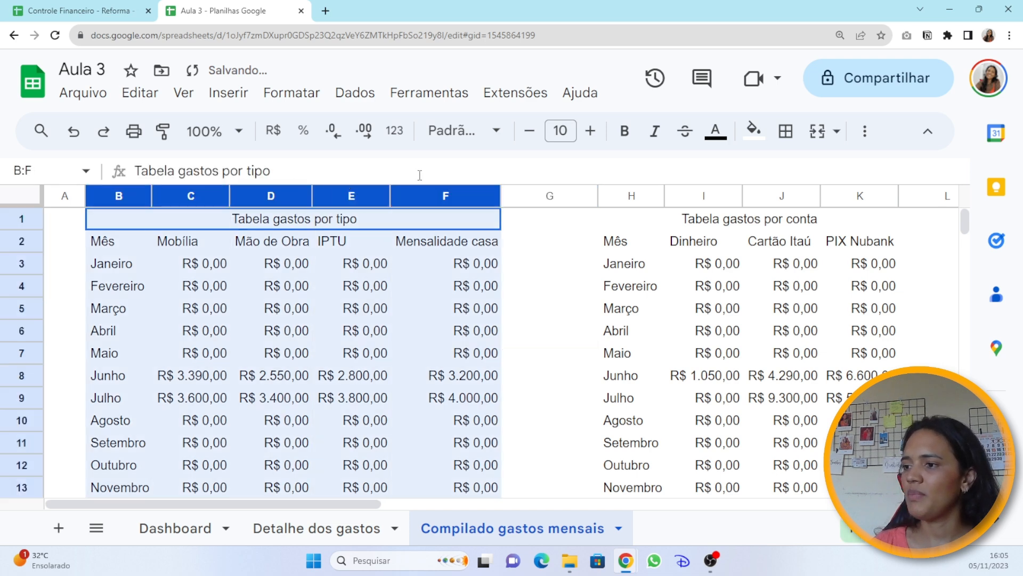
click(297, 94)
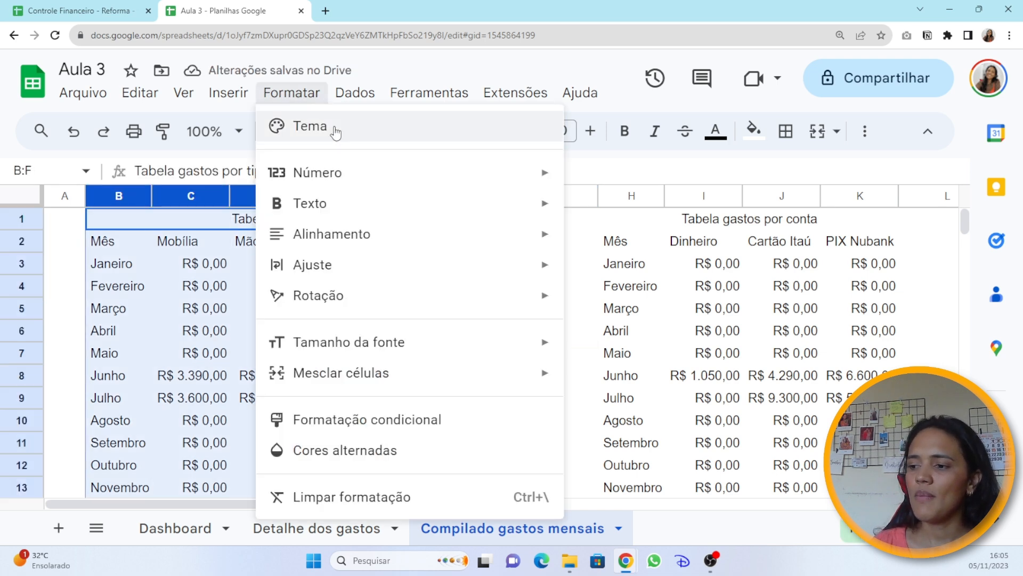
click(359, 451)
scroll(852, 315, up, 3)
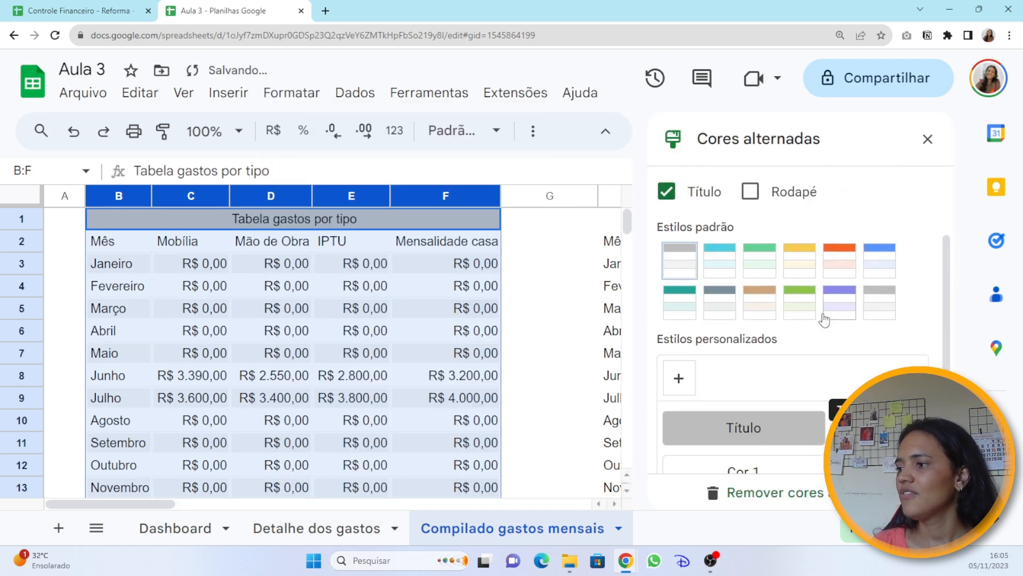
click(808, 274)
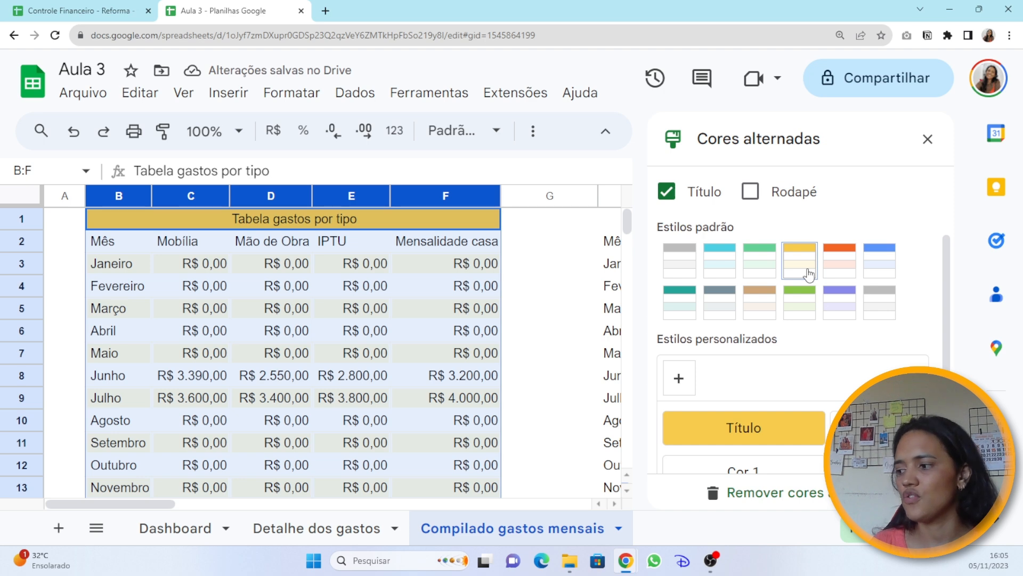
scroll(863, 372, down, 2)
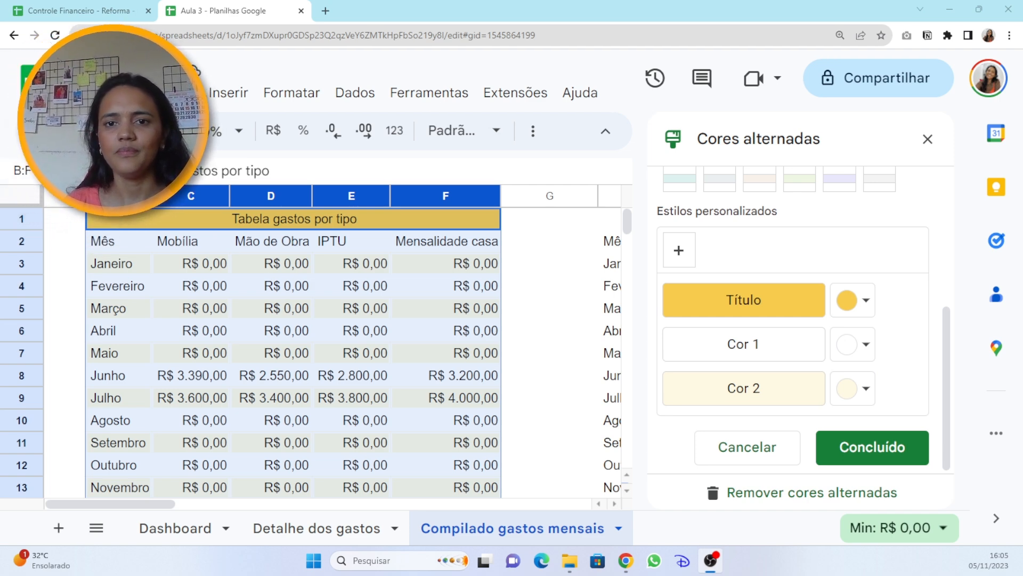
scroll(946, 274, up, 5)
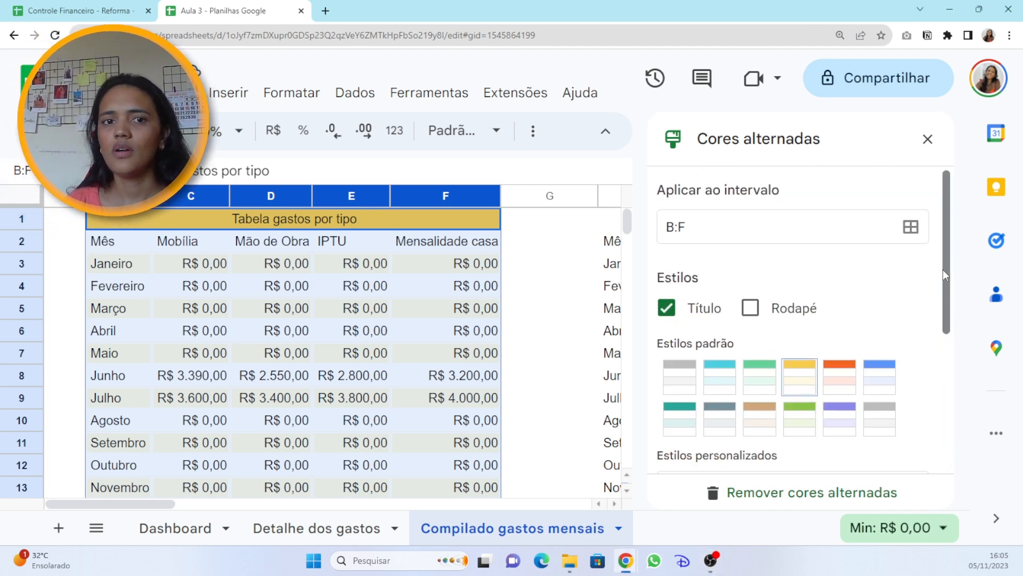
key(alt+Tab)
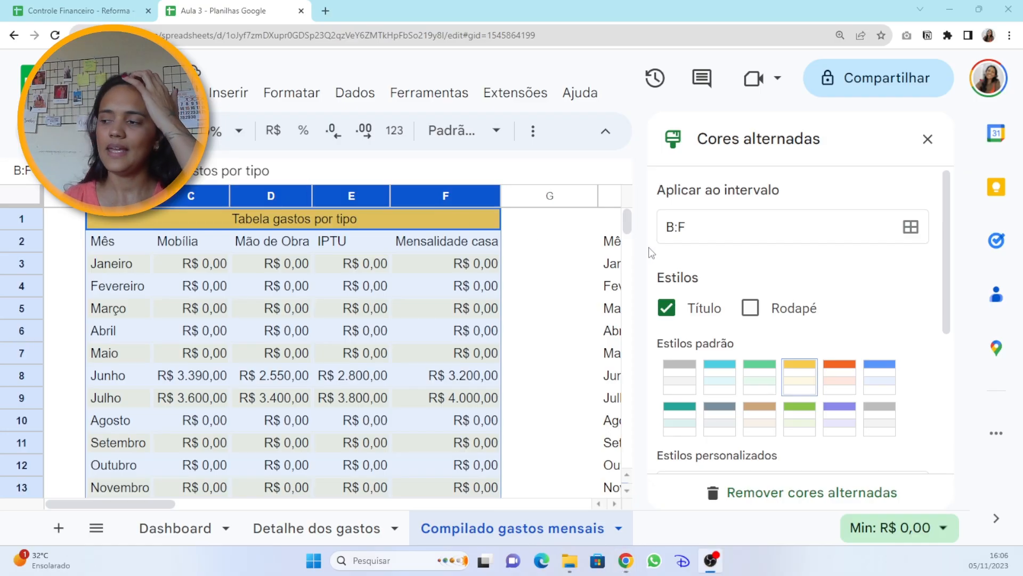
scroll(914, 264, down, 5)
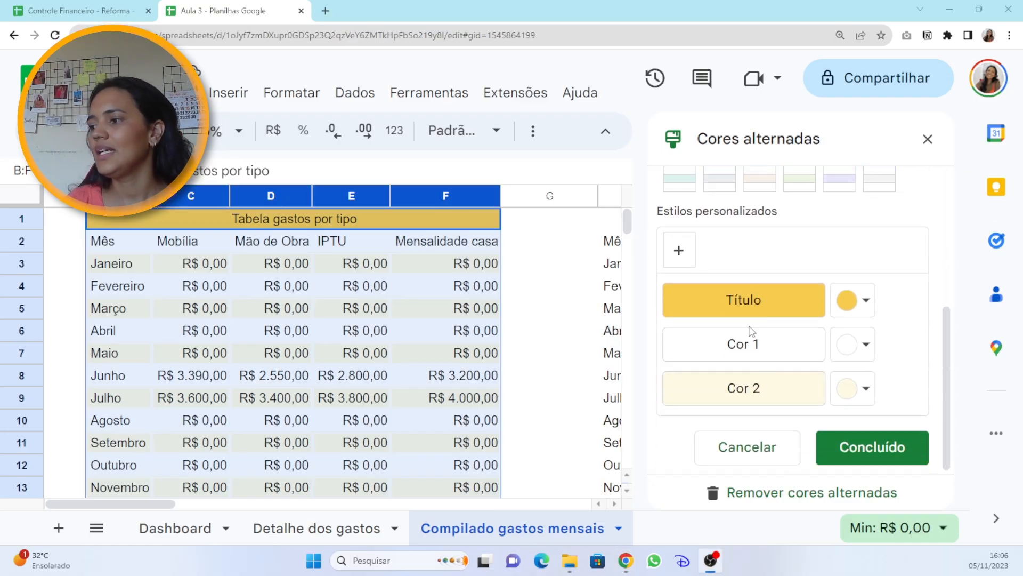
scroll(728, 361, up, 5)
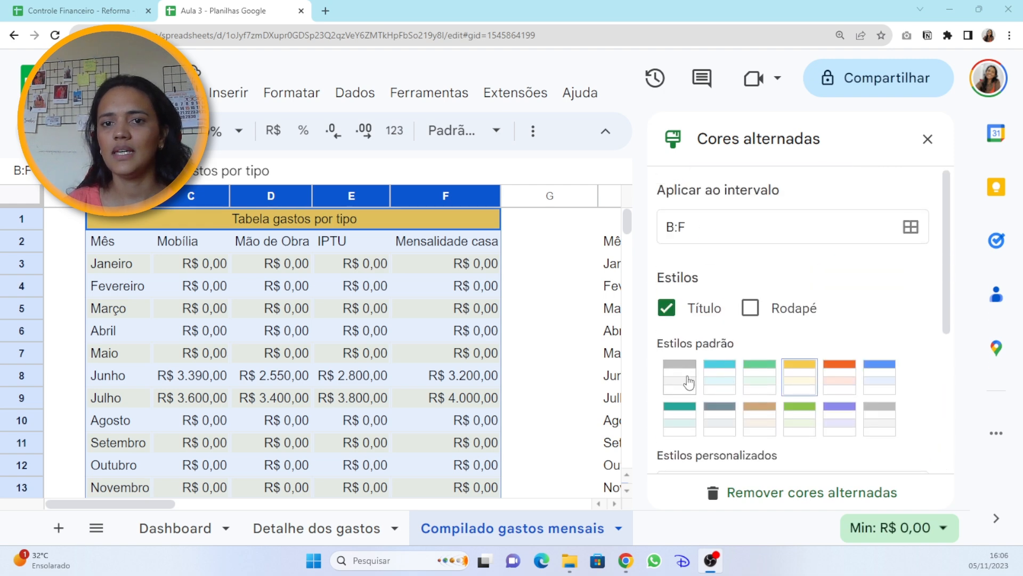
scroll(689, 382, down, 2)
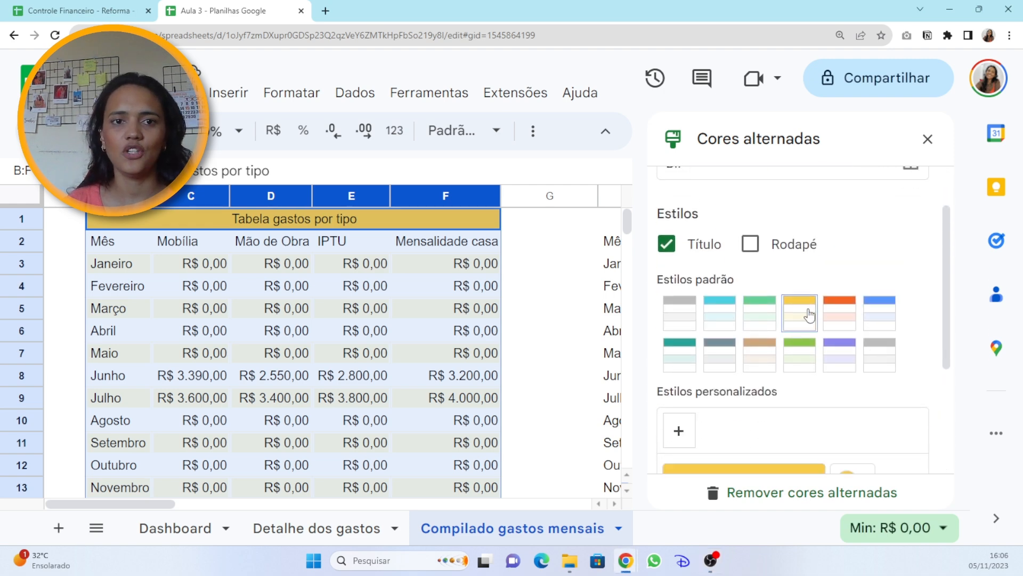
scroll(808, 317, down, 3)
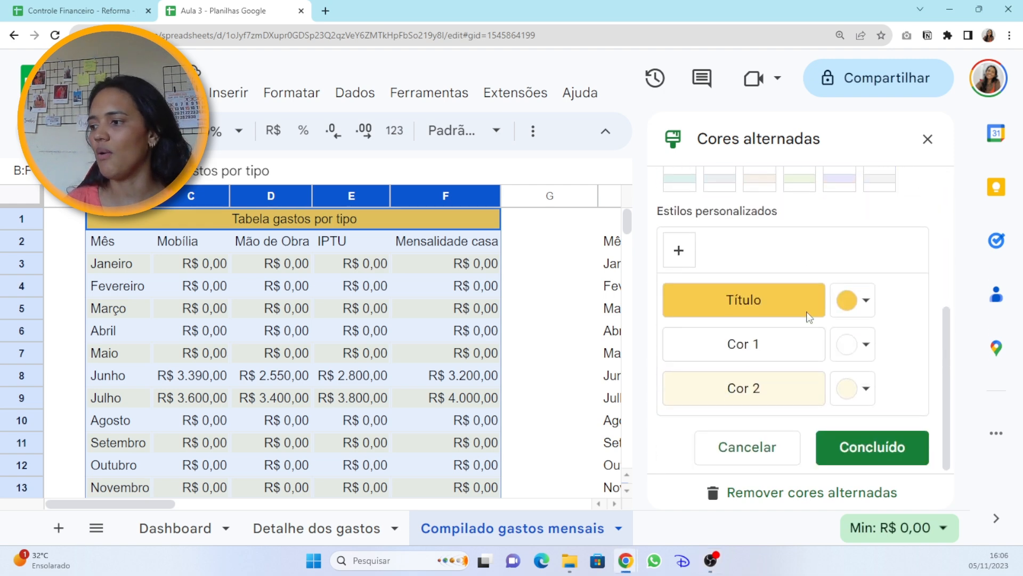
click(880, 447)
Bold the title and header rows of Tabela gastos por tipo and fit the Mensalidade casa column (F) to its contents.
click(245, 217)
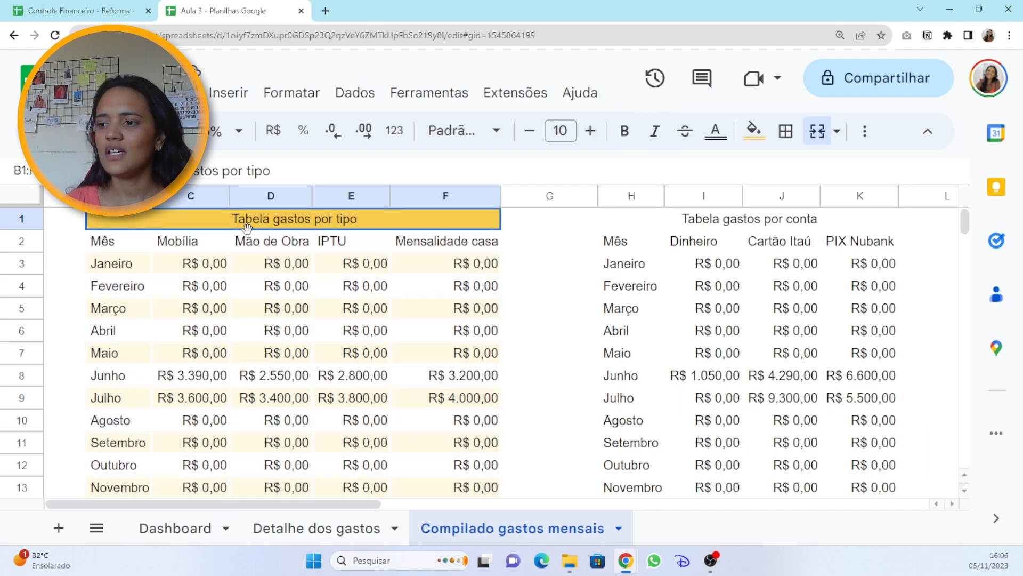
drag(247, 226, 251, 245)
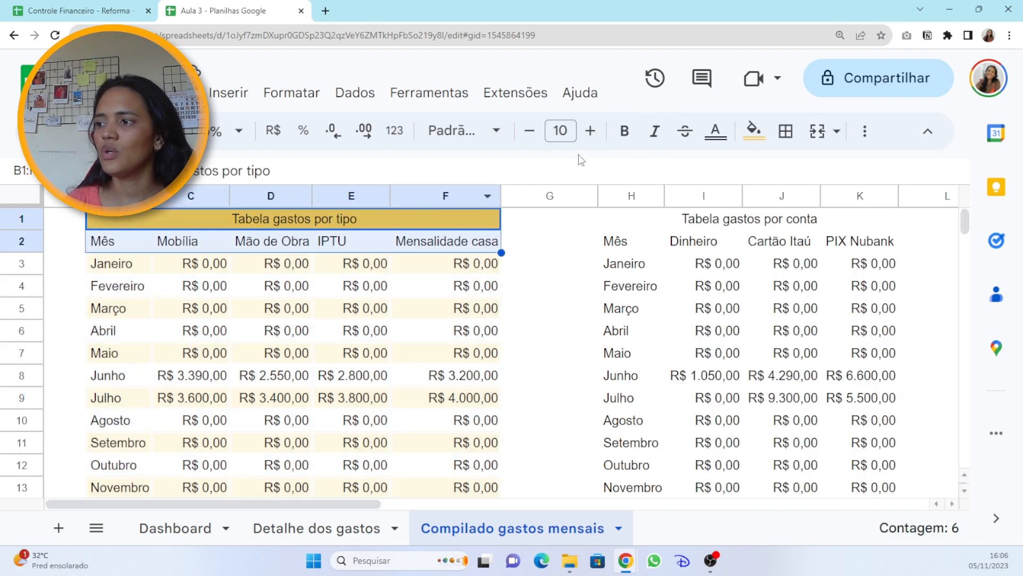
click(625, 131)
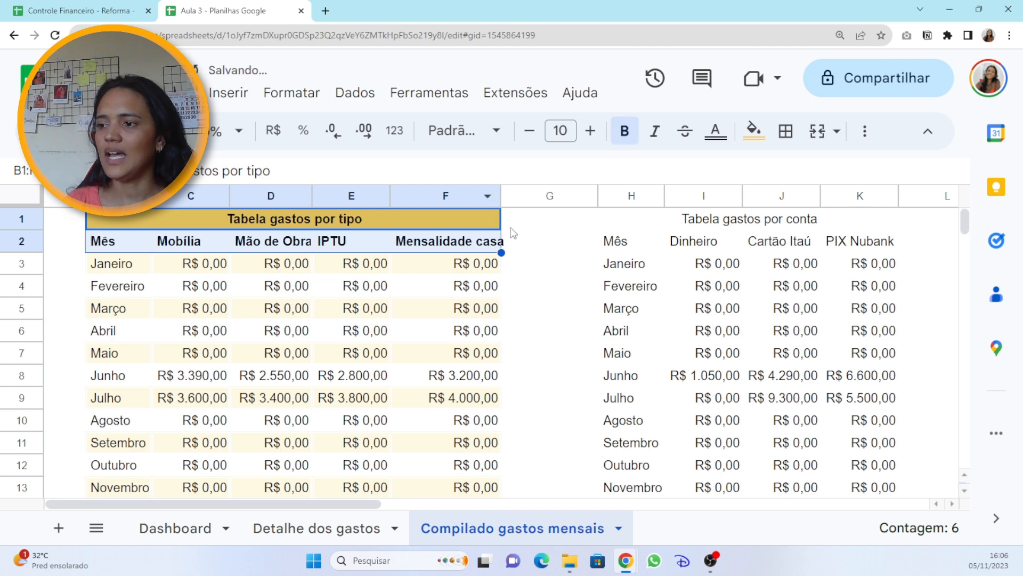
double_click(502, 196)
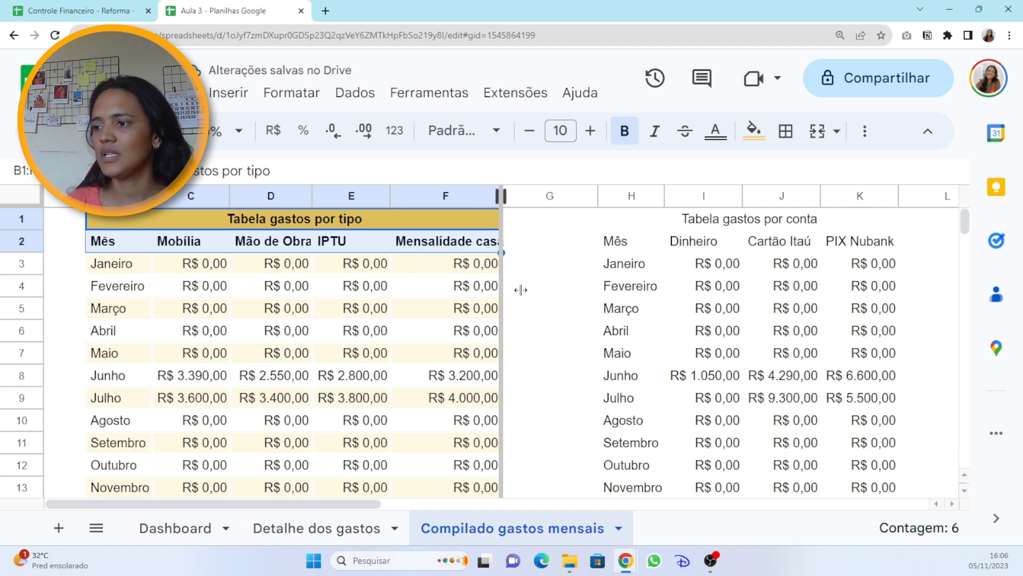
click(542, 315)
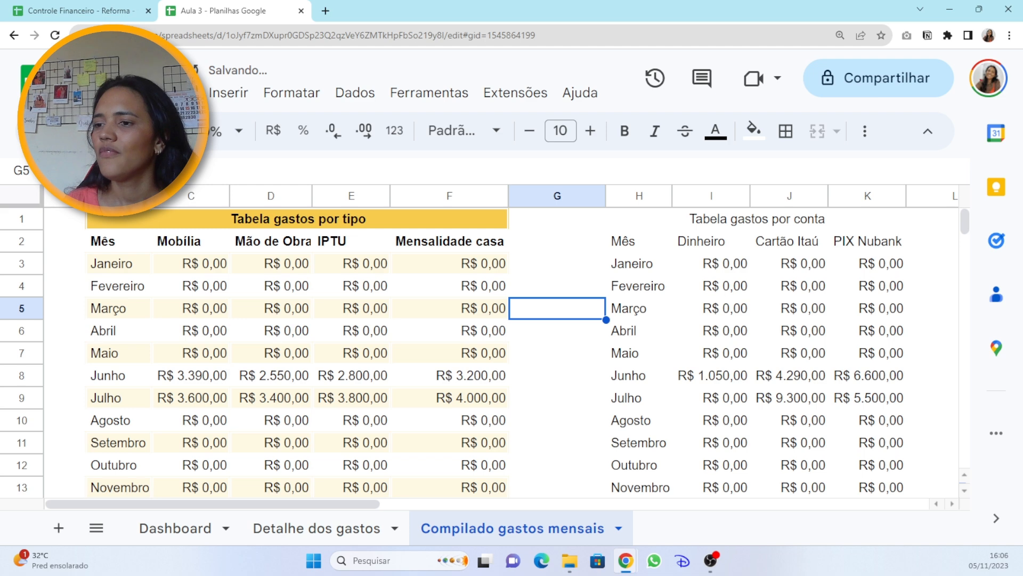
Resize columns B:F together to fit and try a black double-line outer border around them.
drag(118, 196, 450, 196)
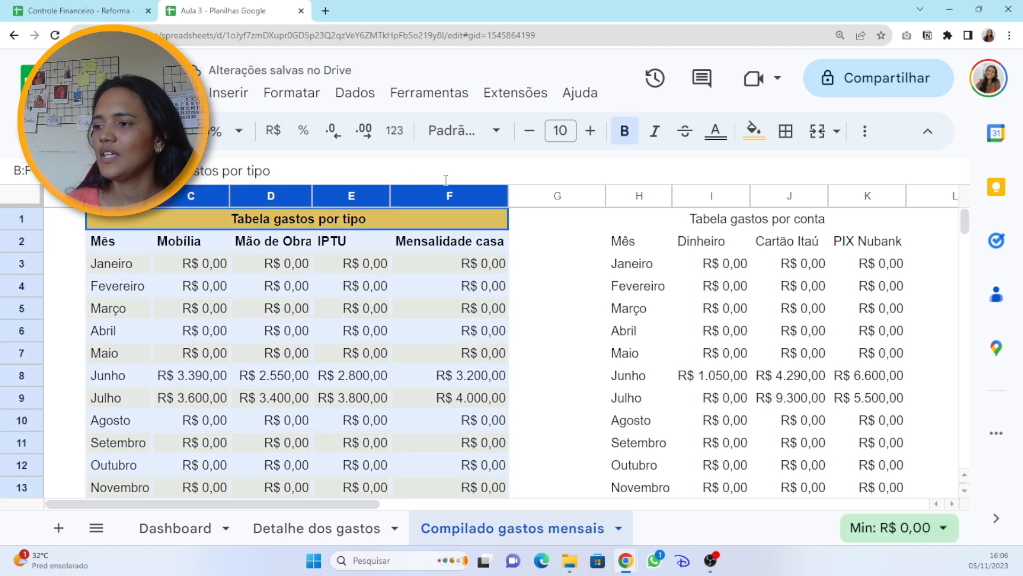
double_click(391, 195)
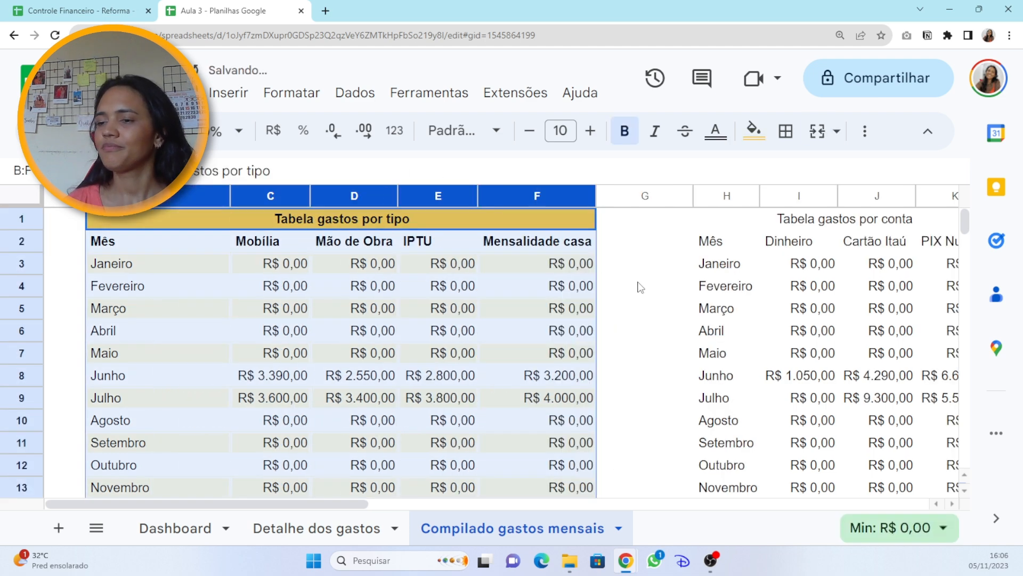
click(785, 143)
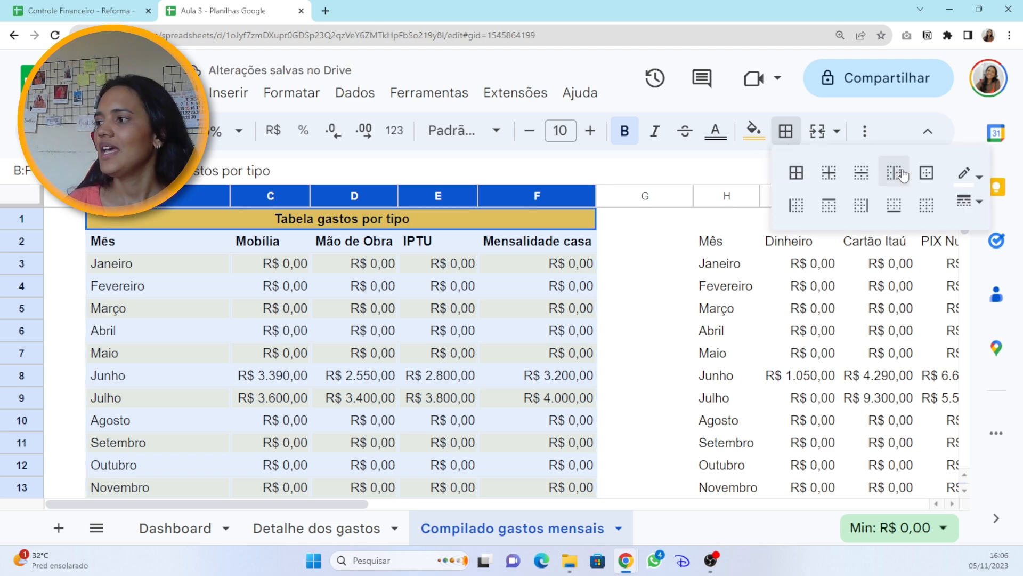
click(967, 173)
click(777, 240)
click(967, 201)
click(921, 345)
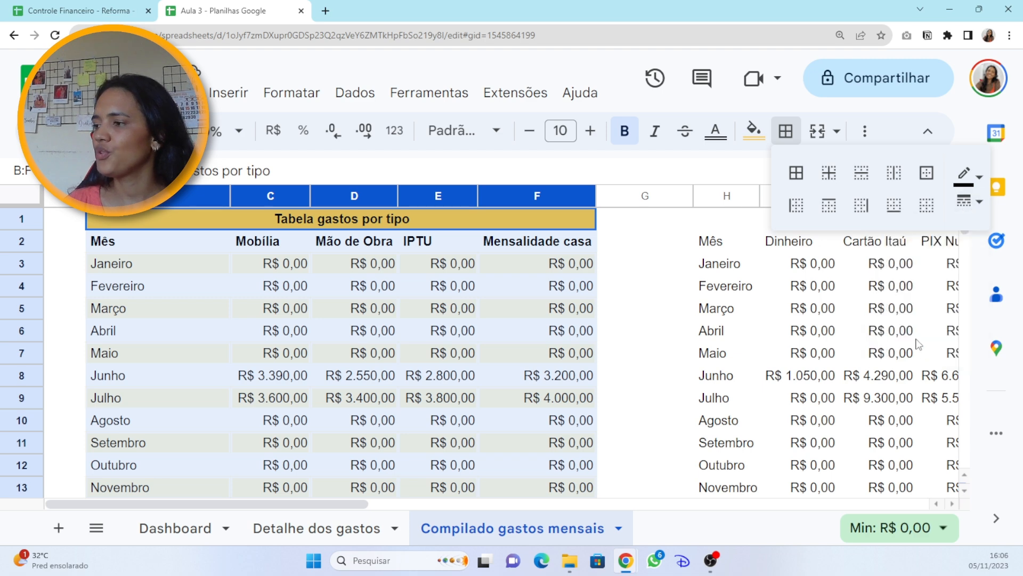
click(924, 181)
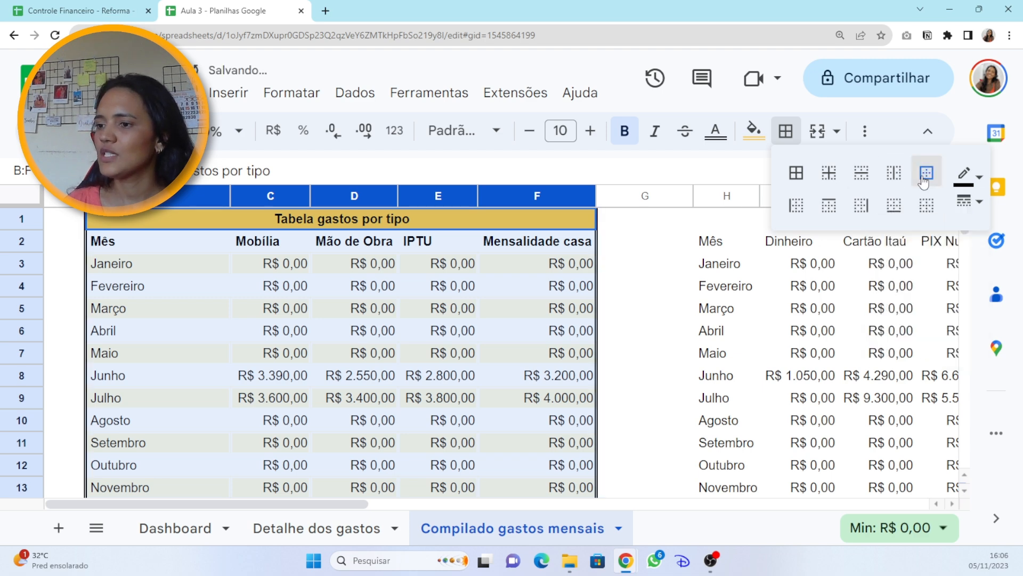
click(642, 331)
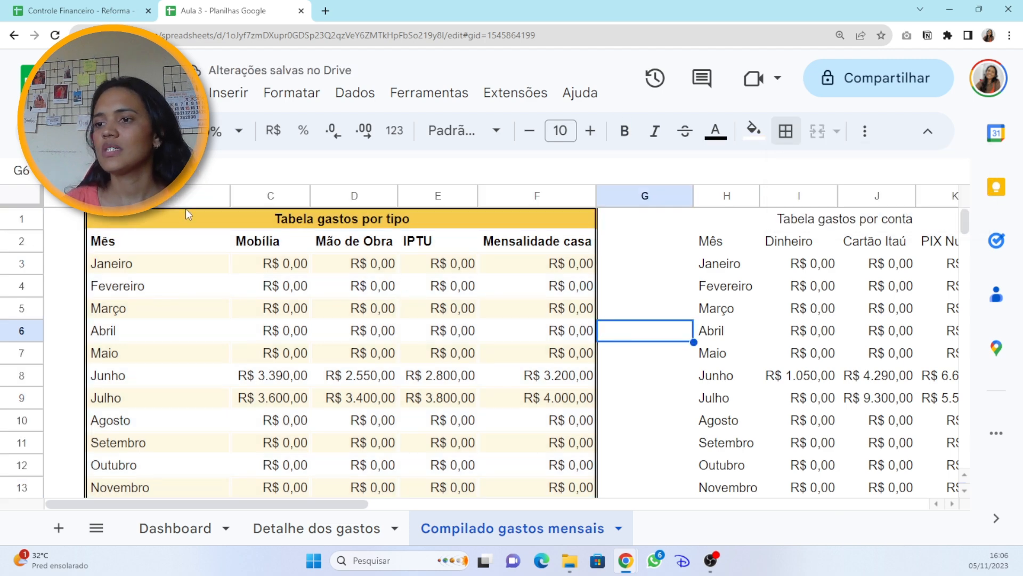
Undo the outer border and the last width change on columns B:F.
key(ctrl+z)
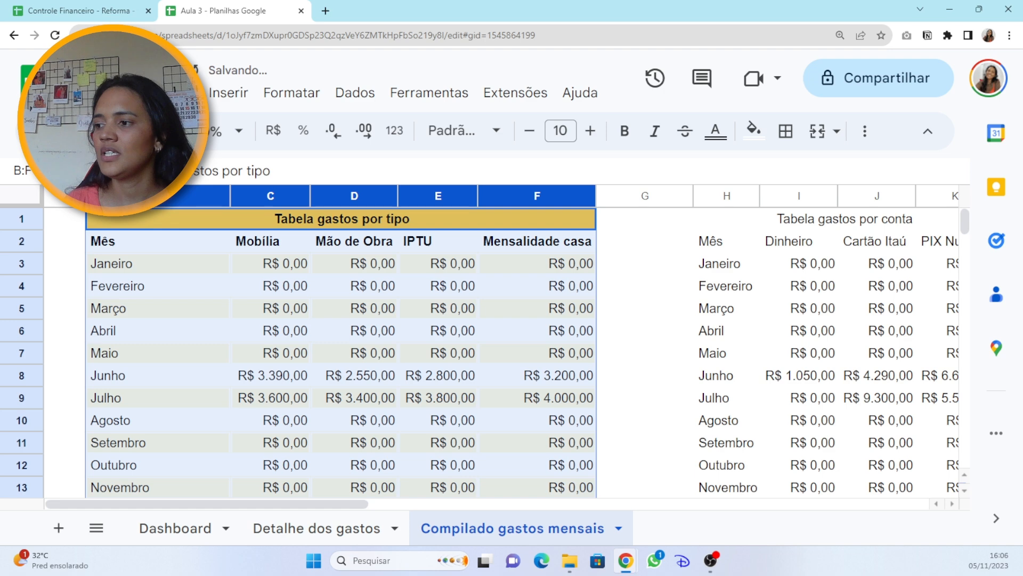
key(ctrl+z)
Apply thin white borders to all cells of the Compilado gastos mensais sheet.
click(22, 197)
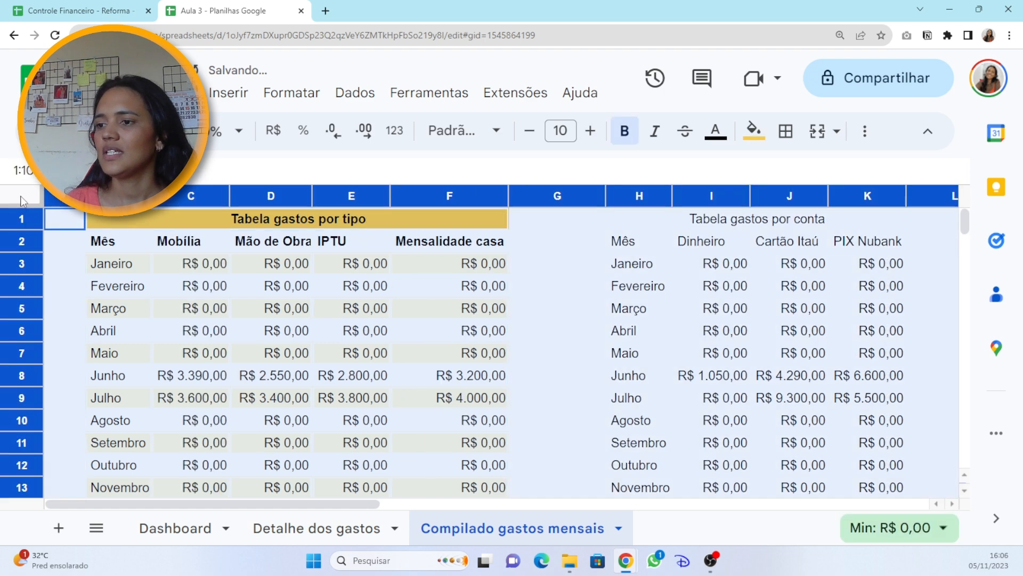
click(785, 130)
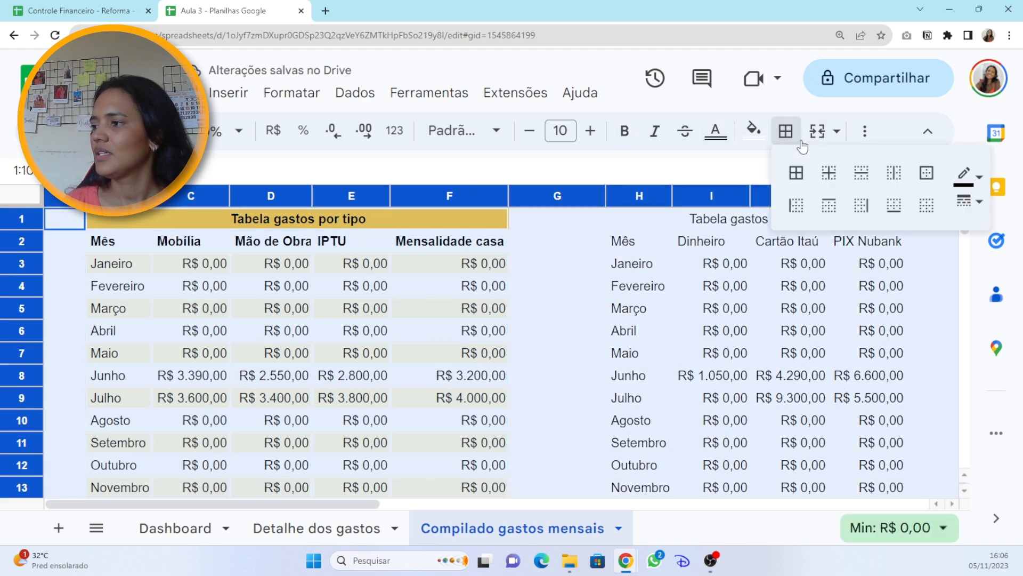
click(955, 211)
click(955, 232)
click(959, 203)
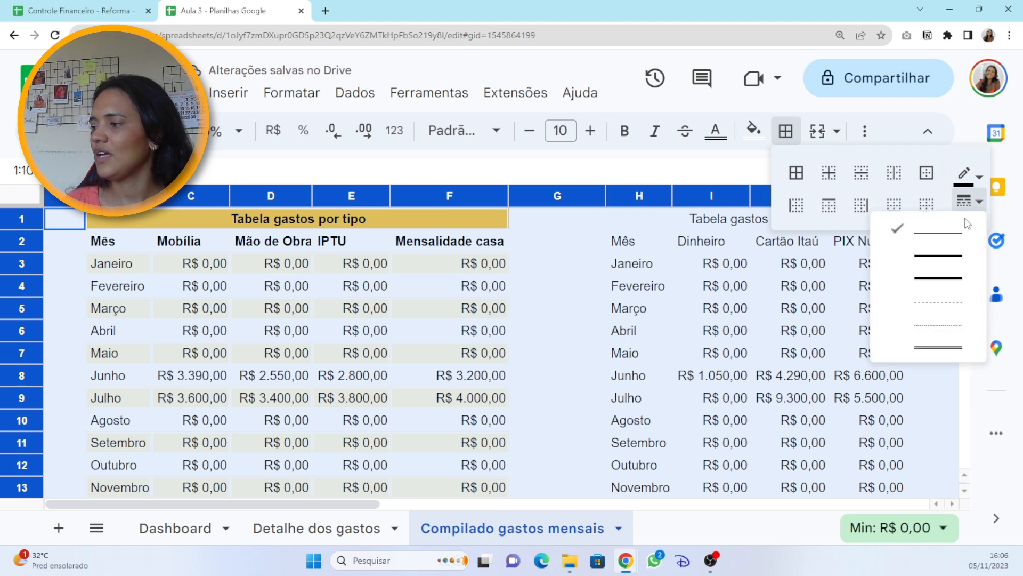
click(934, 233)
click(966, 174)
click(964, 253)
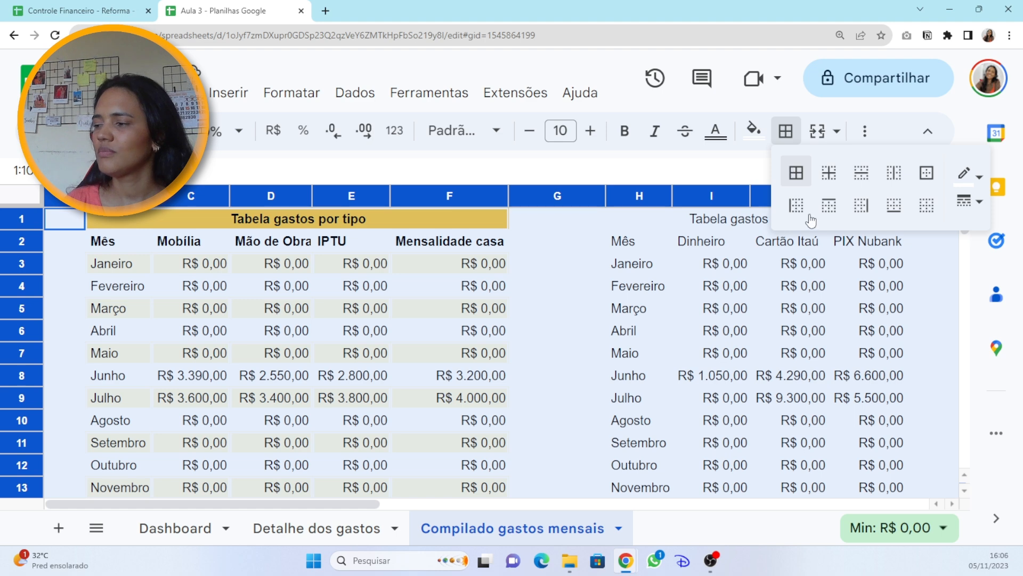
click(796, 173)
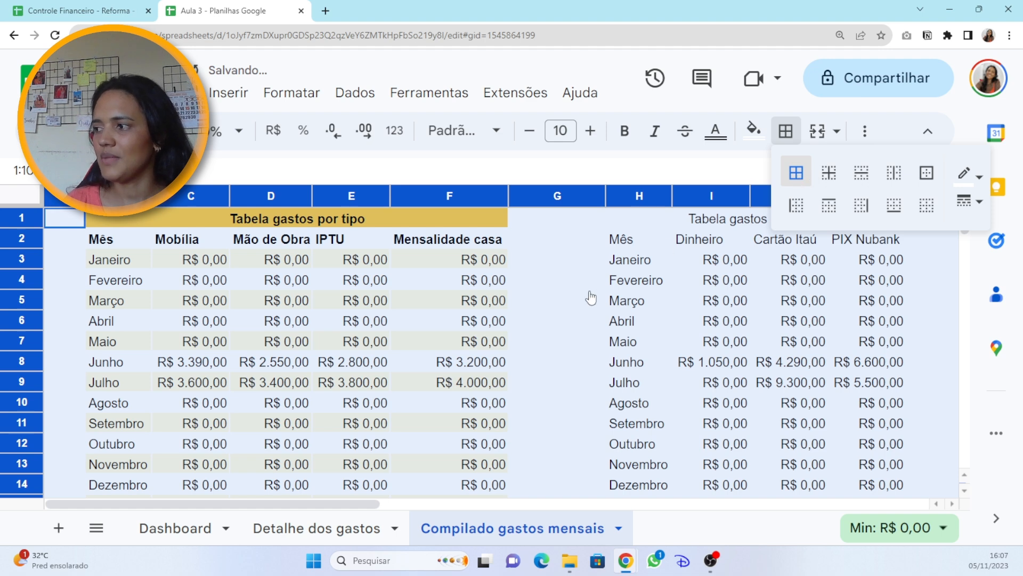
click(557, 300)
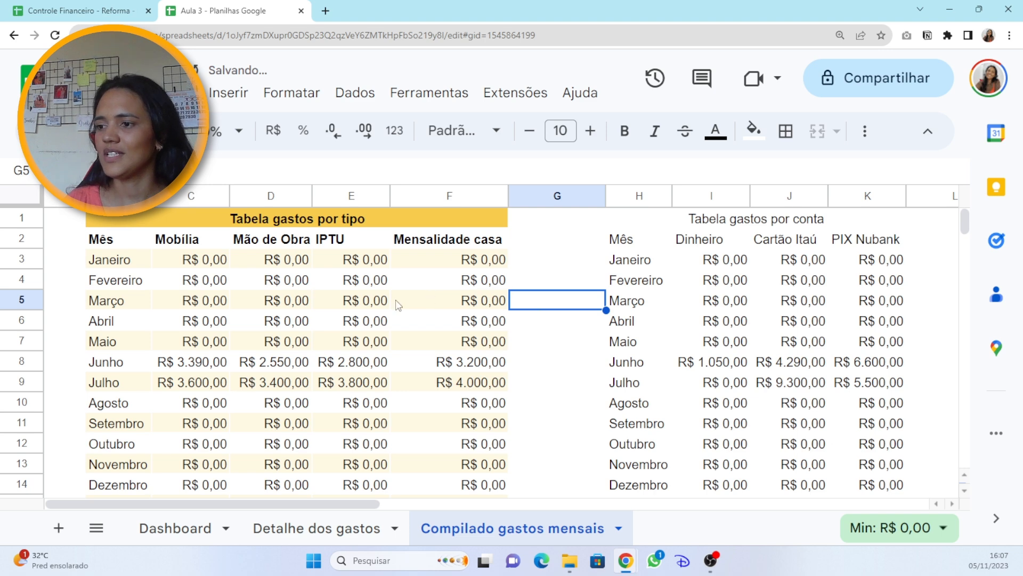
Add a black double-line outer border around columns B:F of the Tabela gastos por tipo.
click(433, 201)
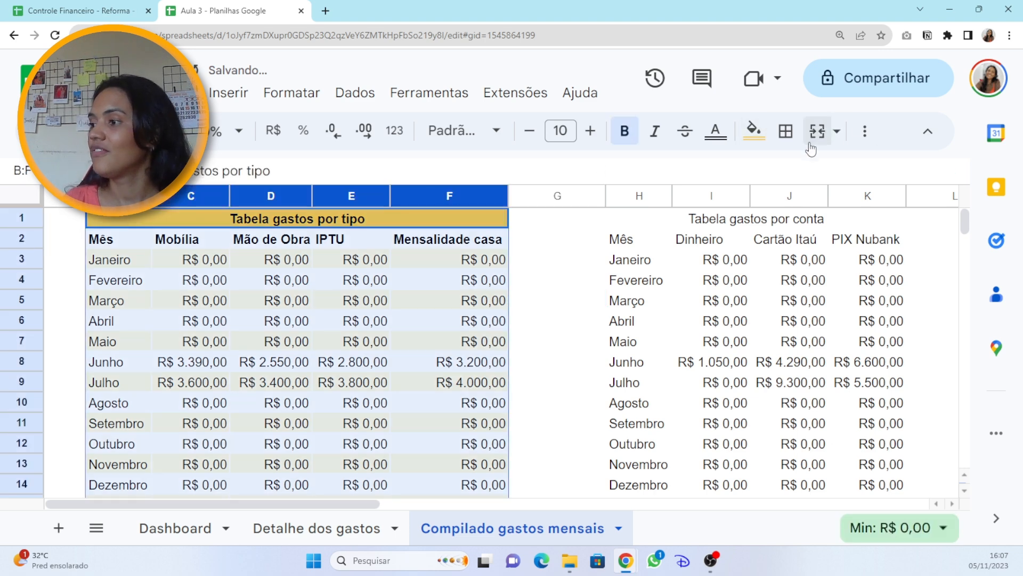
click(785, 131)
click(966, 173)
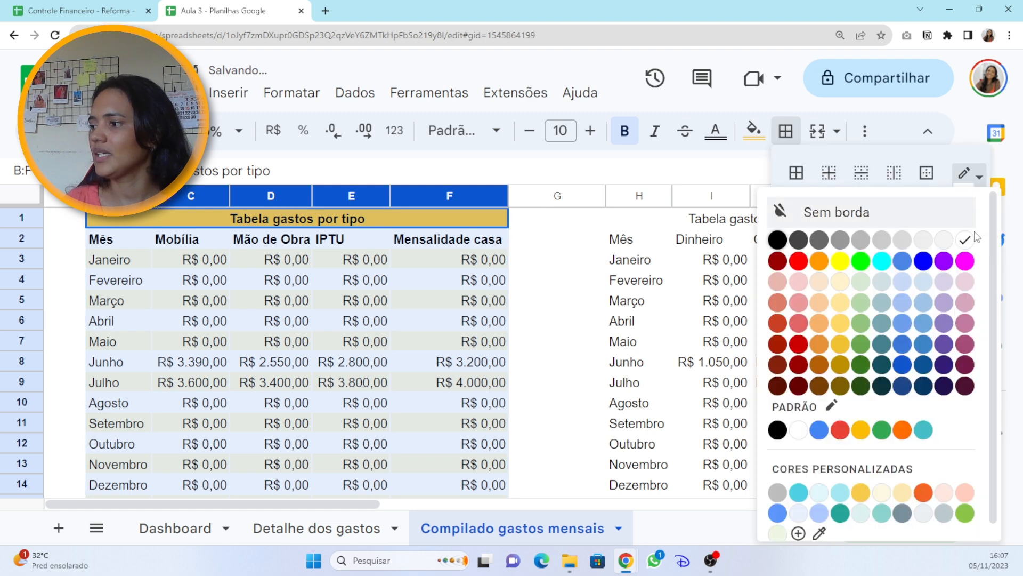
click(779, 239)
click(970, 201)
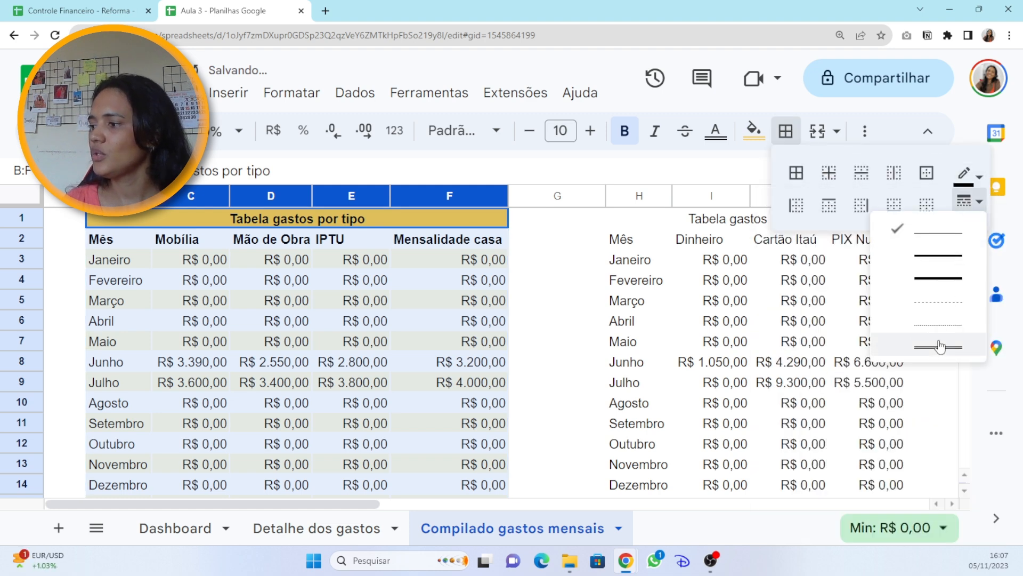
click(936, 343)
click(927, 172)
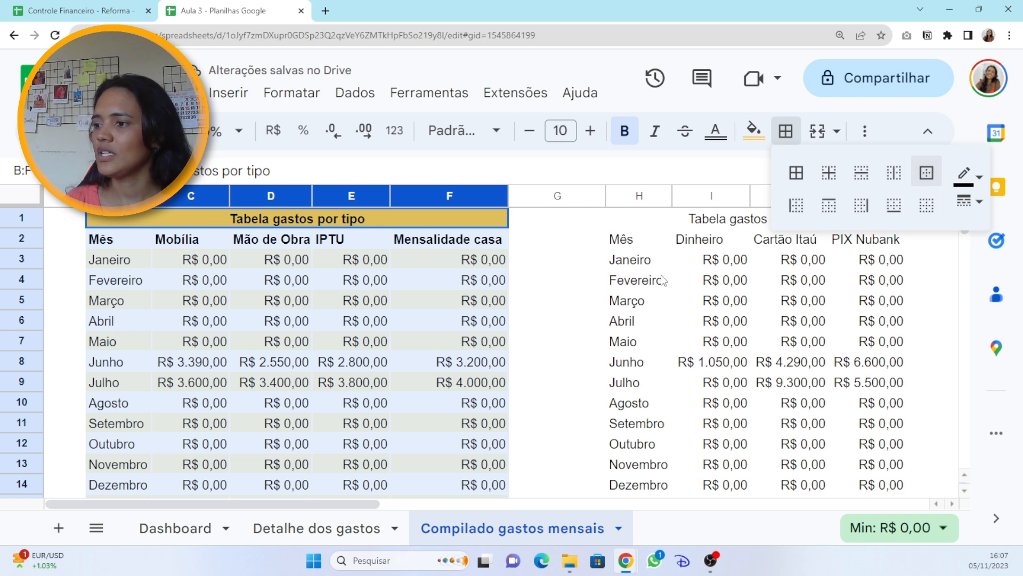
click(550, 351)
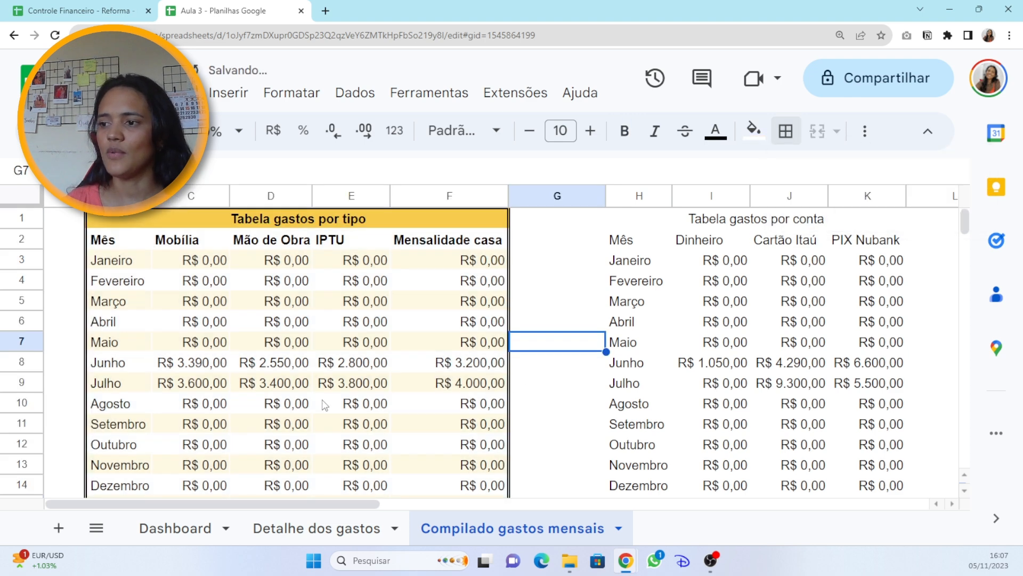
Narrow the empty column G between the two tables on the Compilado gastos mensais sheet.
click(304, 530)
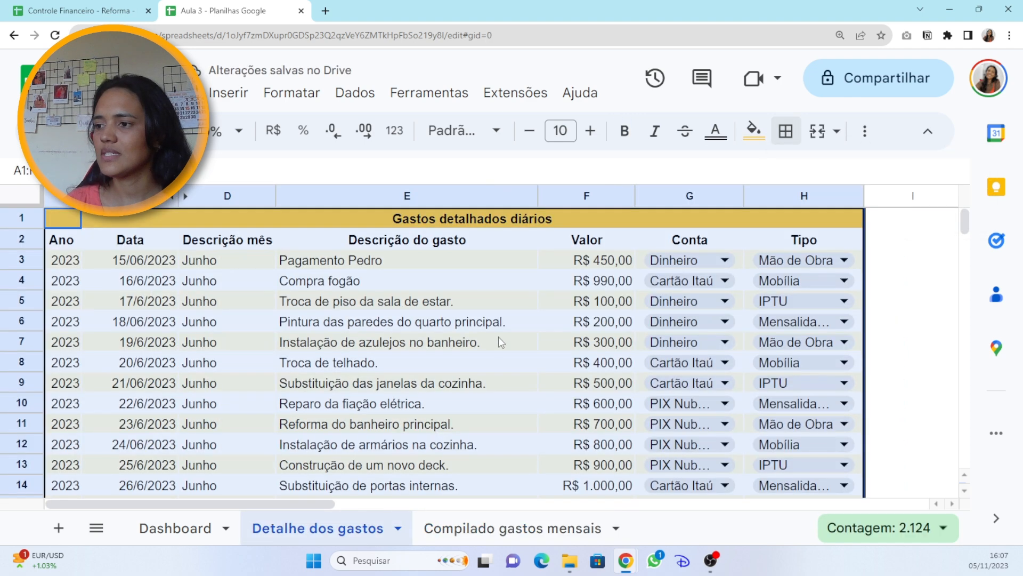
click(501, 342)
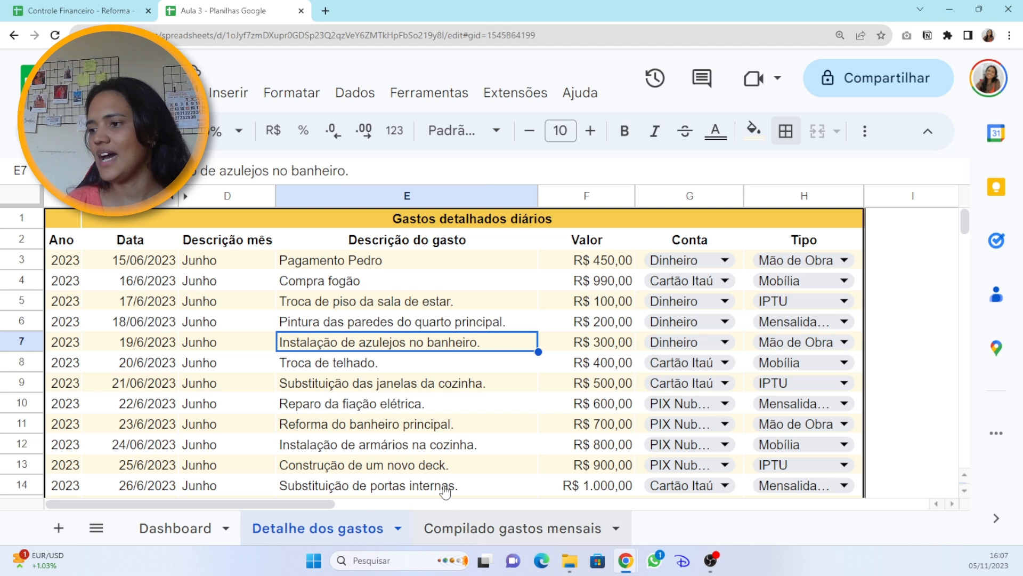
click(460, 527)
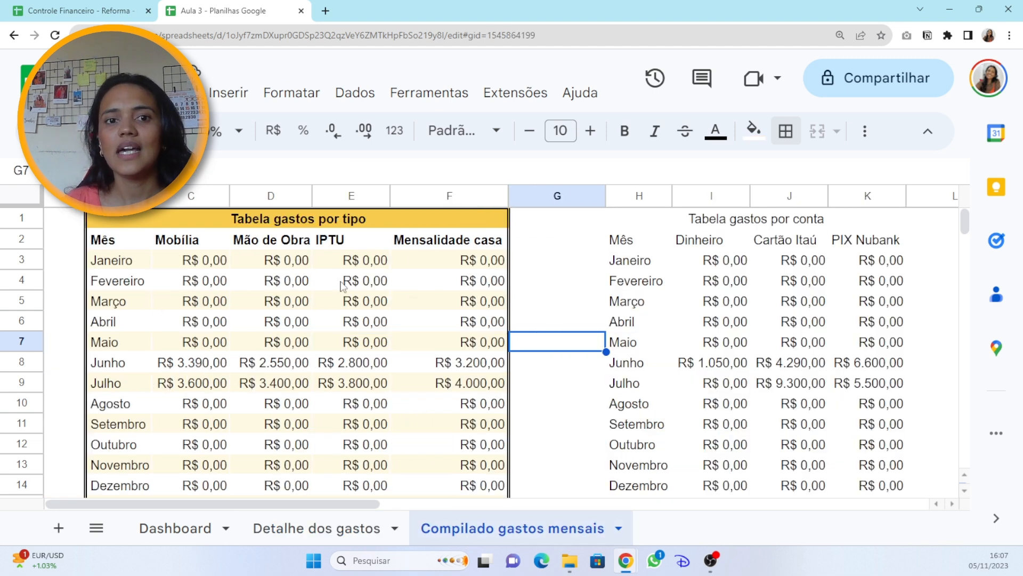
drag(606, 196, 571, 196)
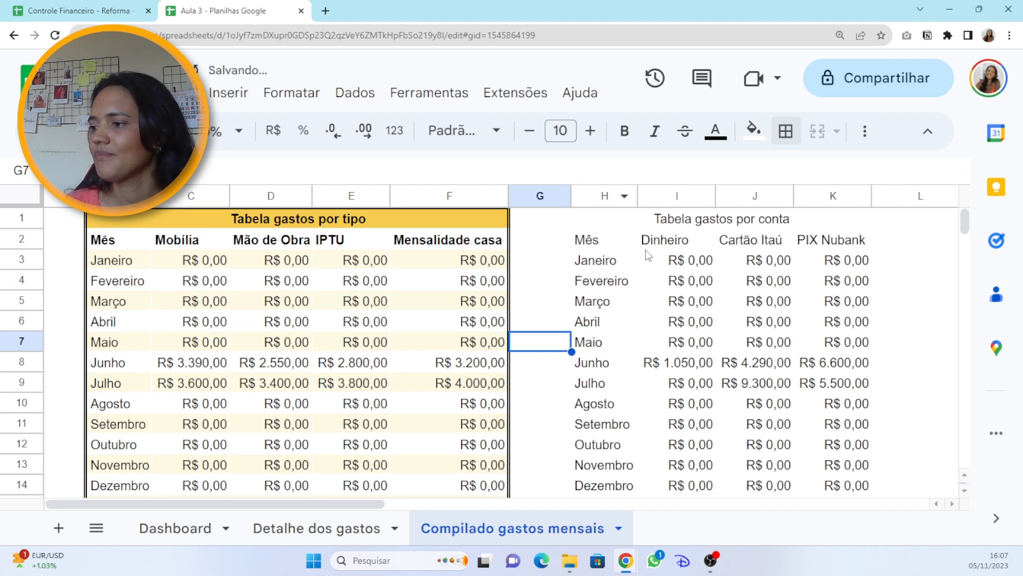
scroll(768, 383, down, 2)
scroll(769, 383, up, 2)
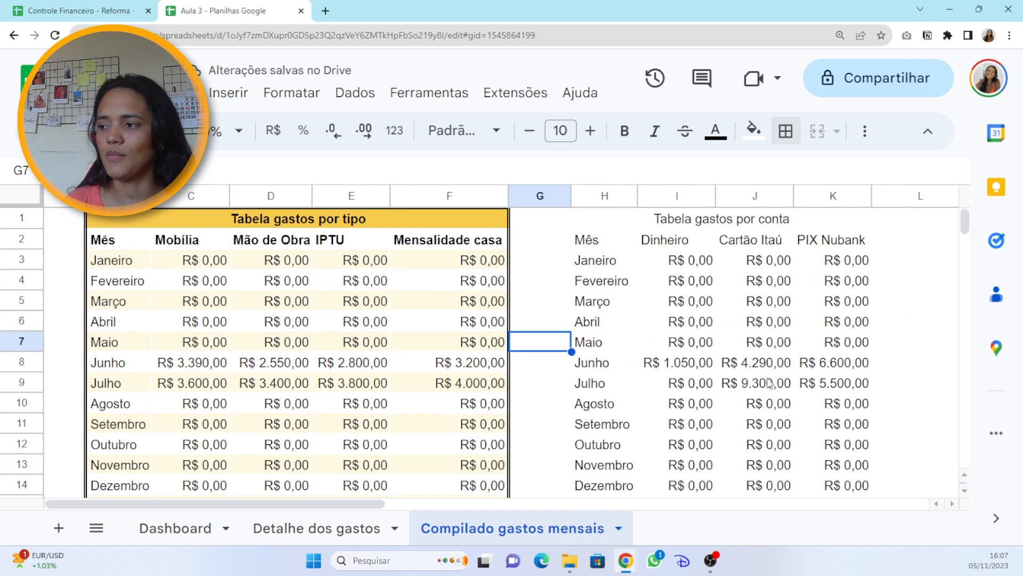
key(Right)
key(Right)
key(Right)
key(Right)
key(Right)
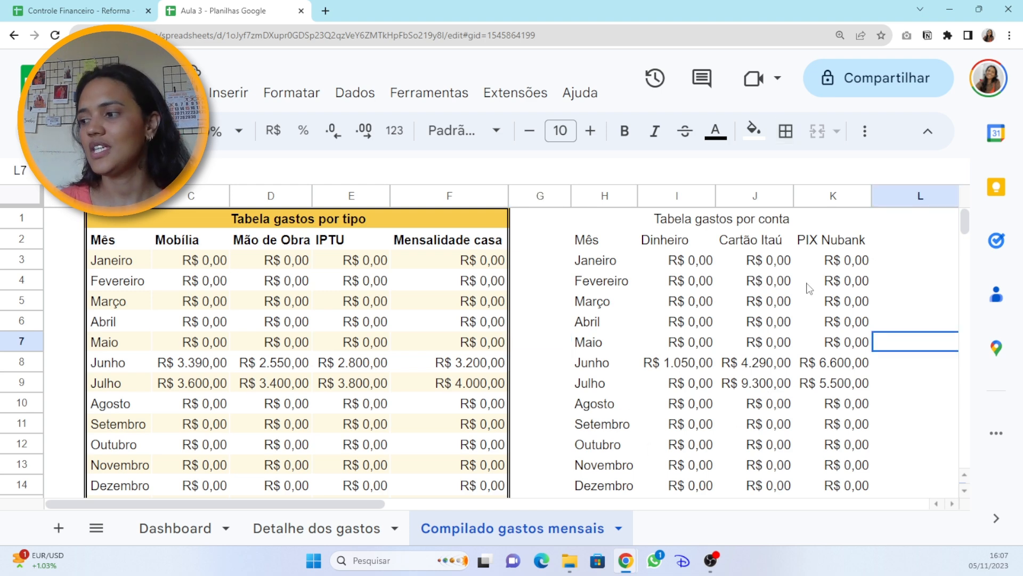
drag(613, 230, 847, 482)
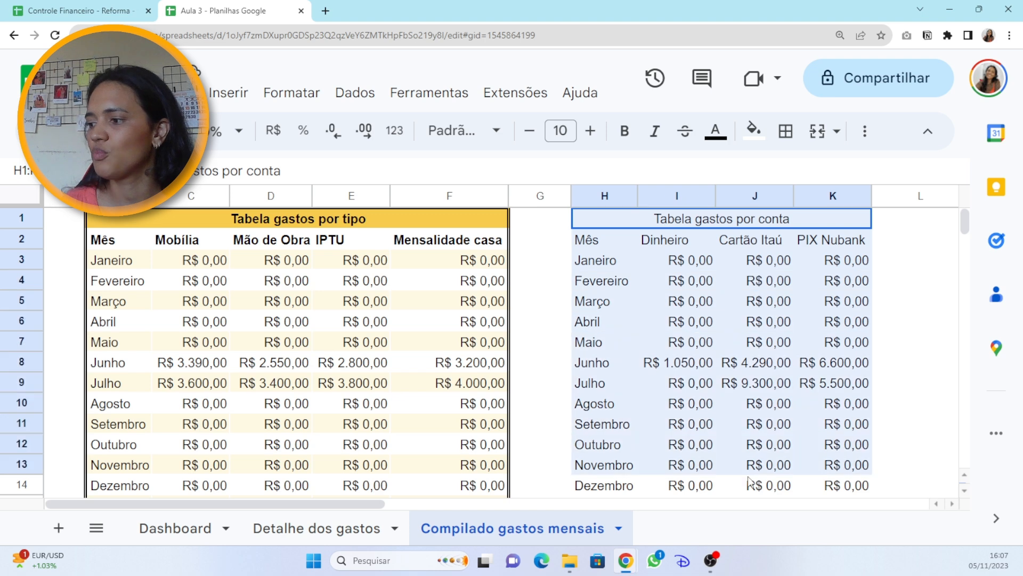
click(759, 326)
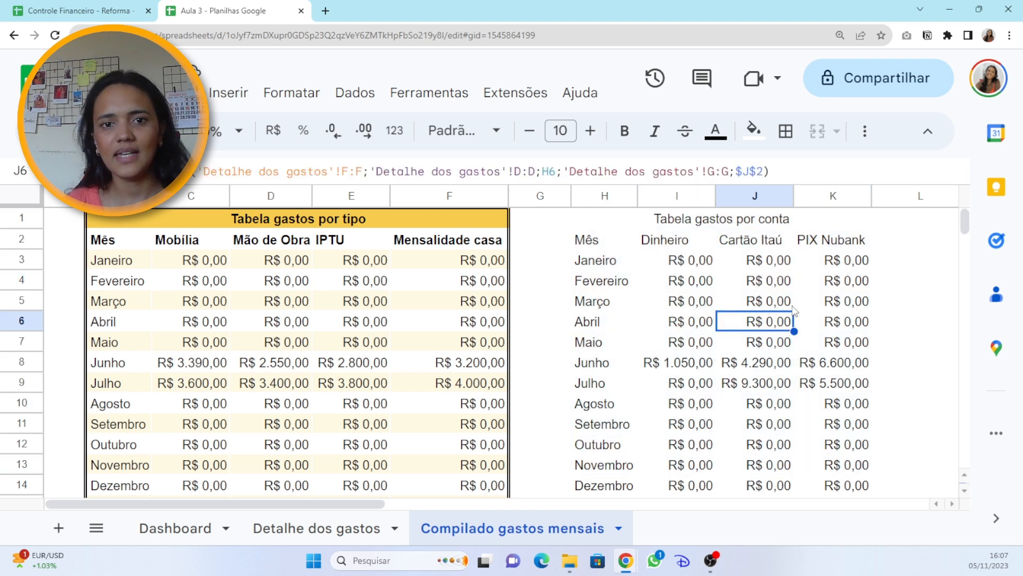
Examine the totals and charts on the Resumo sheet of Controle Financeiro - Reforma as the model for the Dashboard.
click(175, 528)
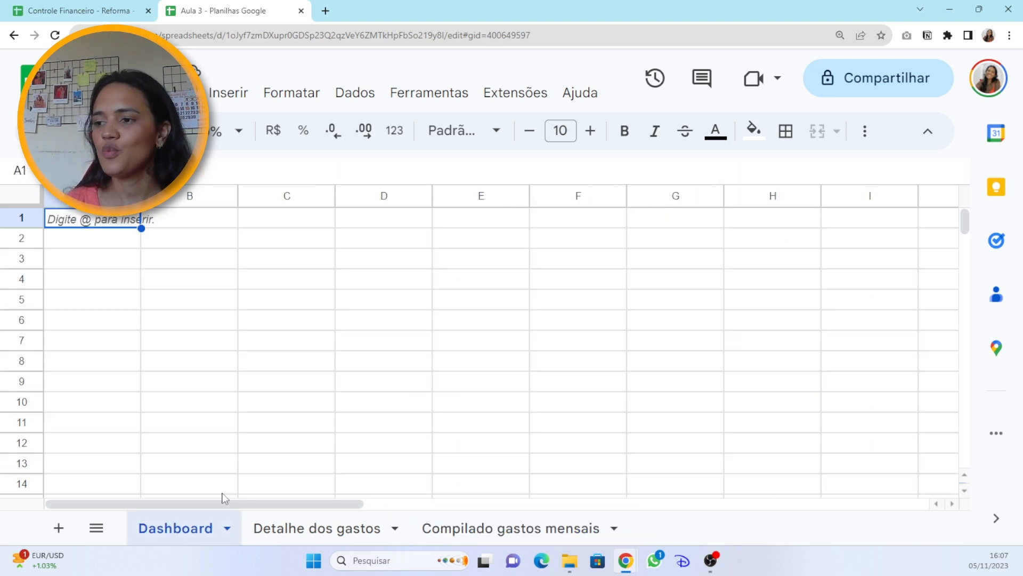
click(74, 11)
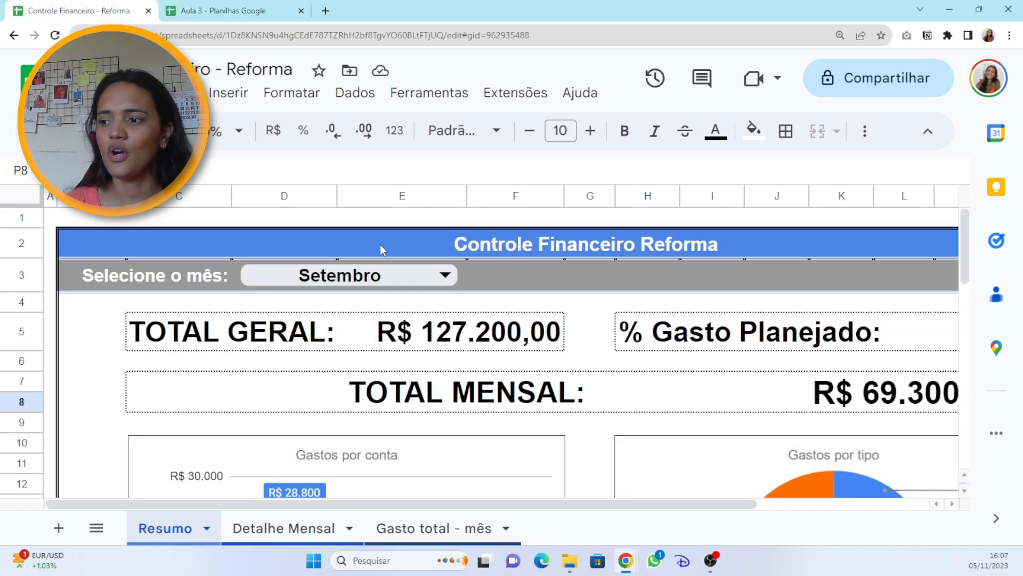
scroll(634, 296, down, 2)
click(1010, 35)
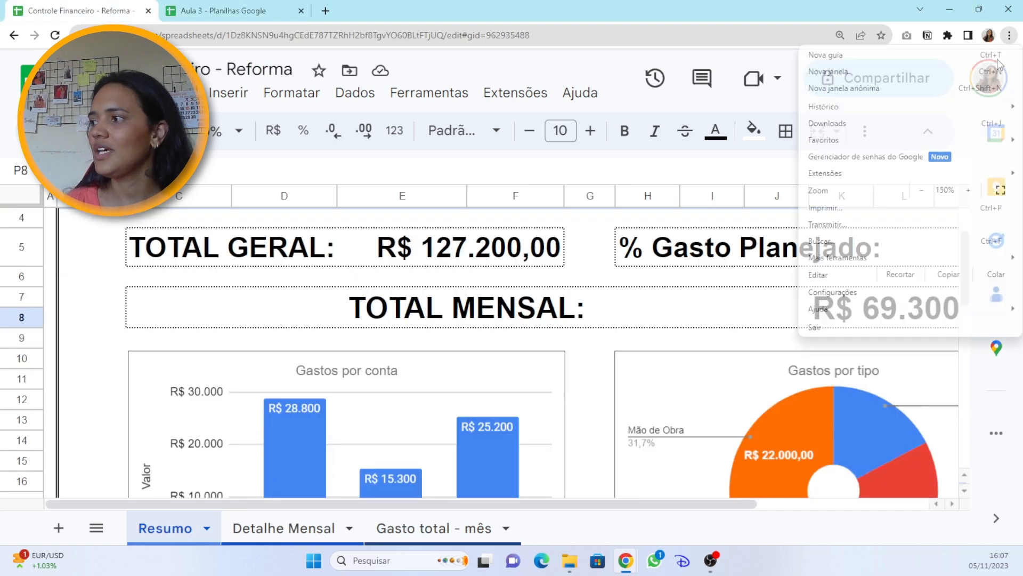
click(922, 191)
click(937, 437)
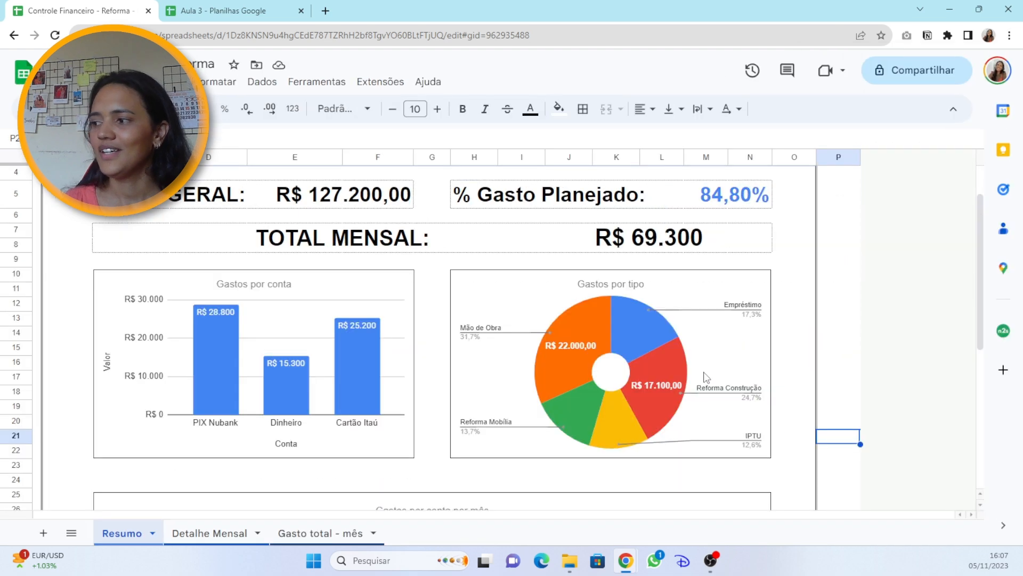
key(ctrl+minus)
key(ctrl+minus)
scroll(387, 367, down, 5)
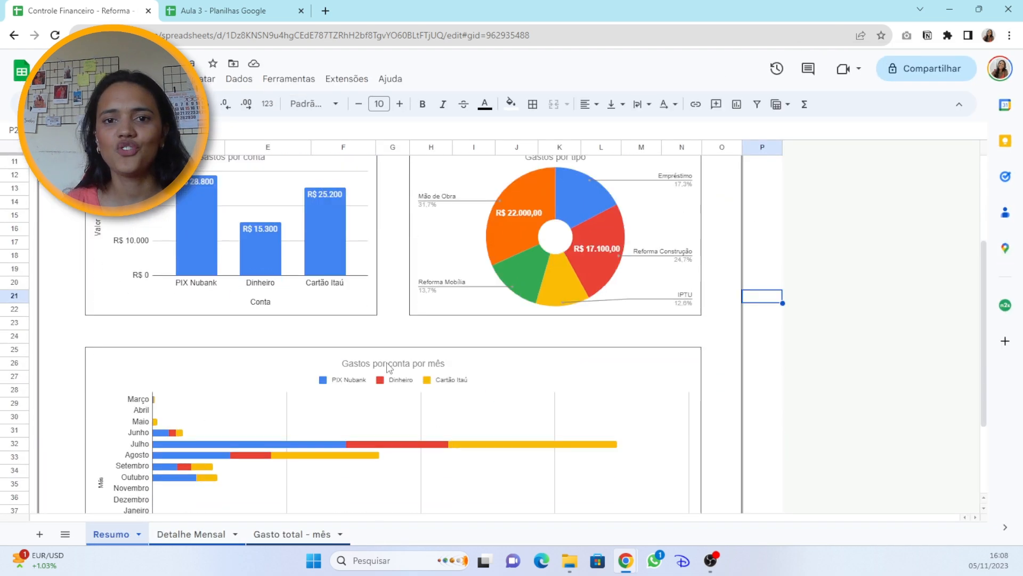
scroll(388, 367, up, 5)
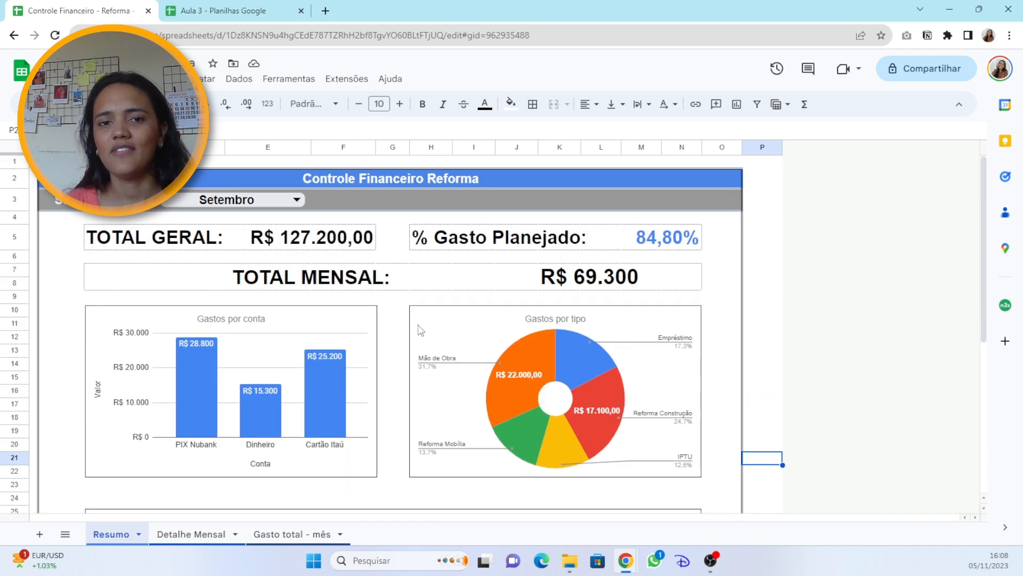
scroll(450, 306, down, 5)
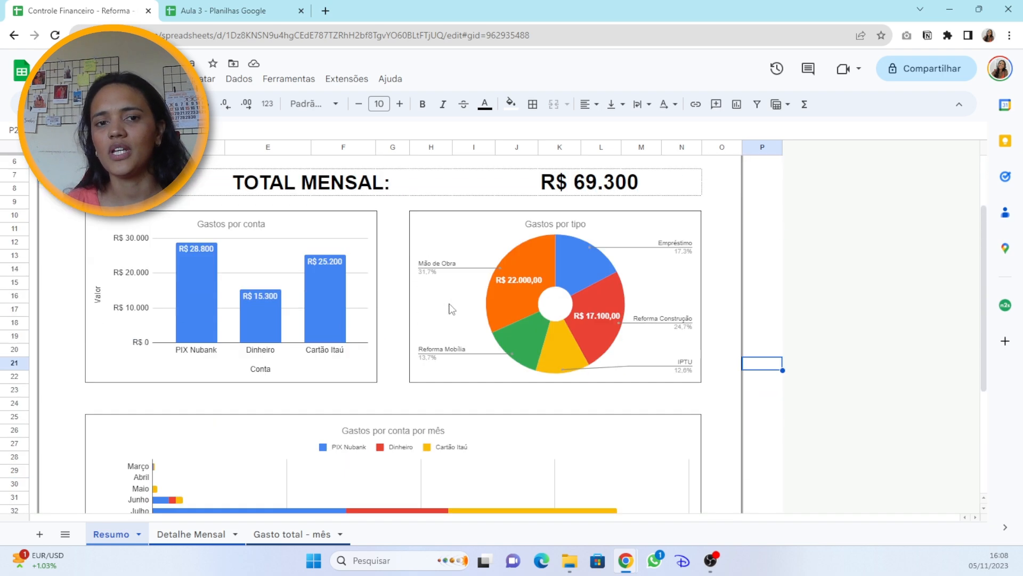
scroll(472, 319, up, 5)
In the Aula 3 spreadsheet, hide the month number and description columns M:N on the Detalhe dos gastos sheet.
click(211, 6)
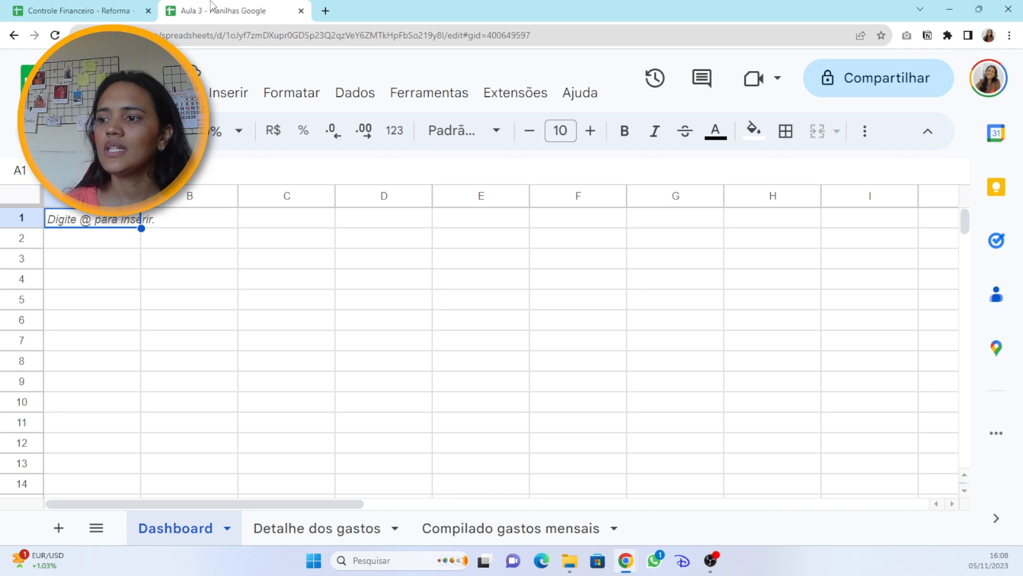
key(ctrl+minus)
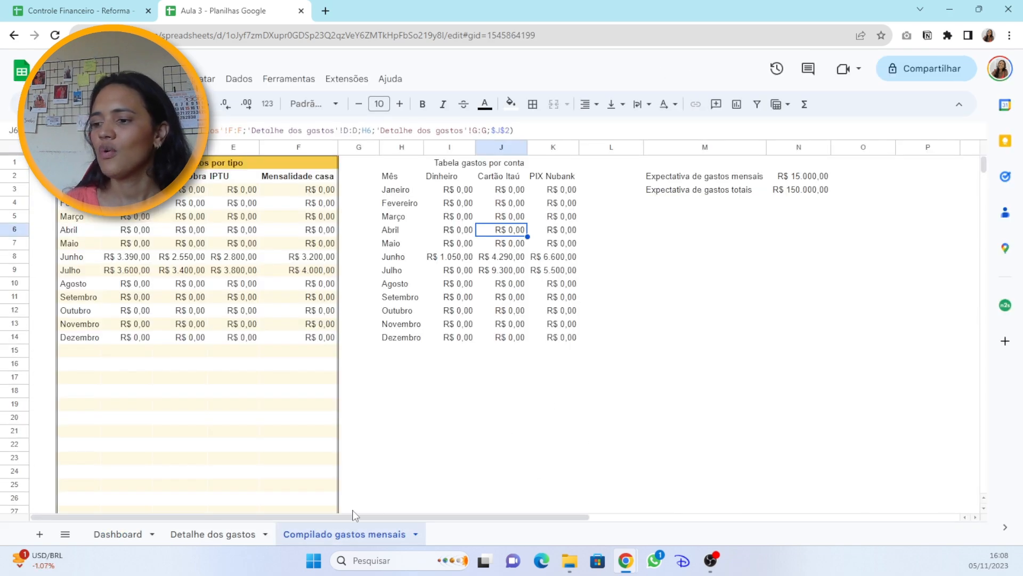
click(243, 535)
click(723, 342)
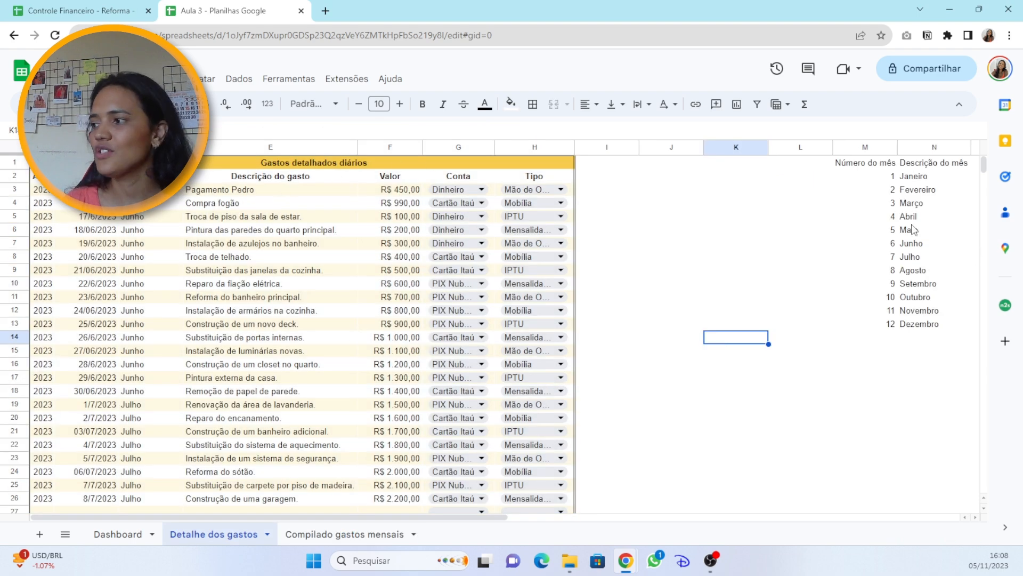
drag(861, 149, 935, 147)
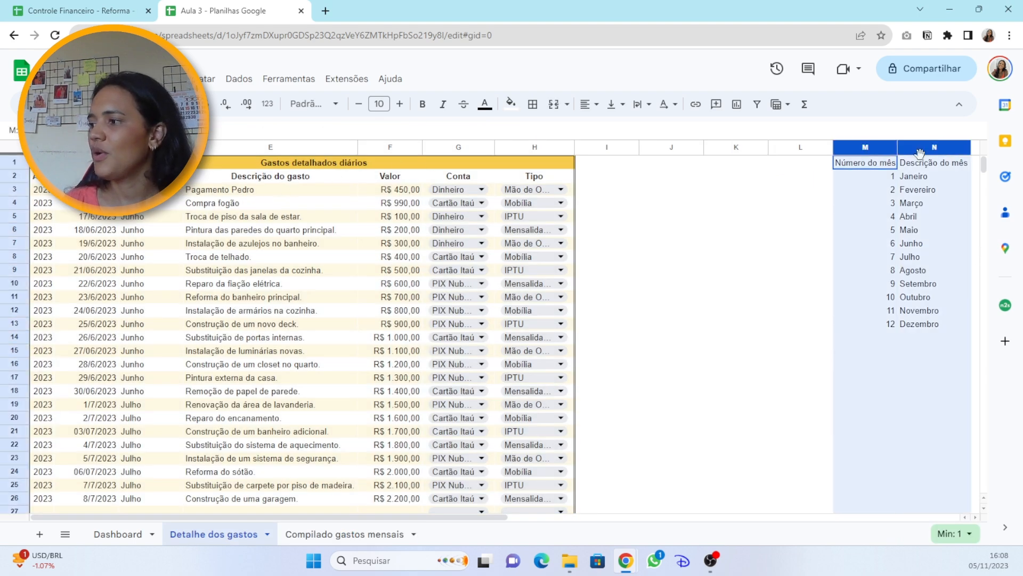
right_click(872, 226)
click(912, 291)
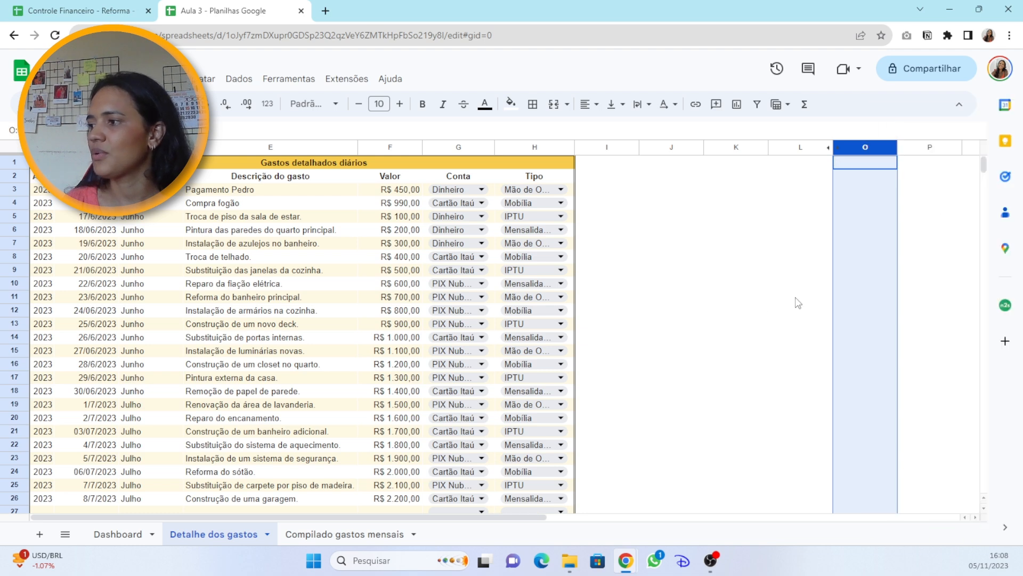
click(735, 314)
Review the Tabela gastos por conta and the spending expectation cells on the Compilado gastos mensais sheet.
click(349, 534)
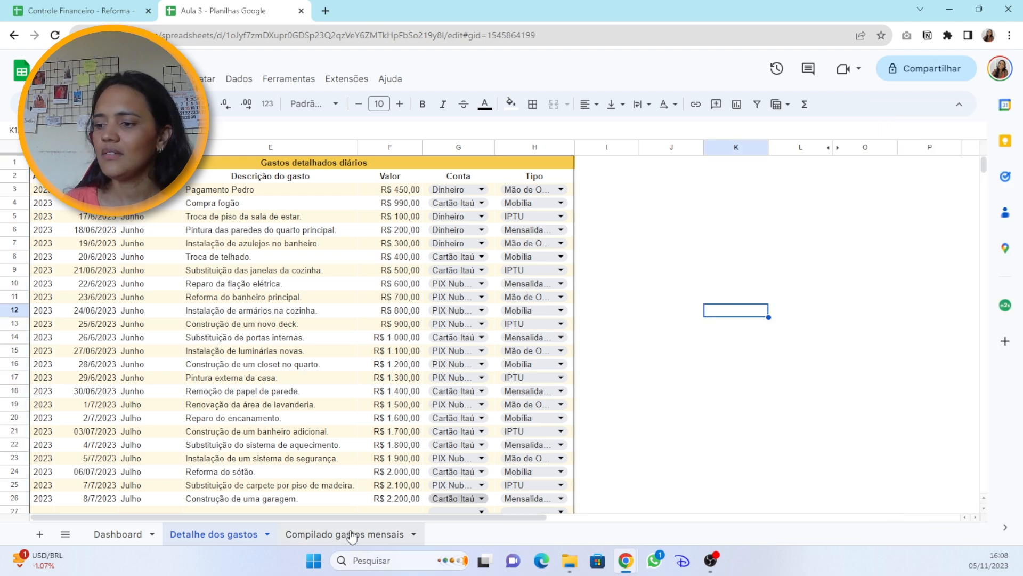
click(524, 460)
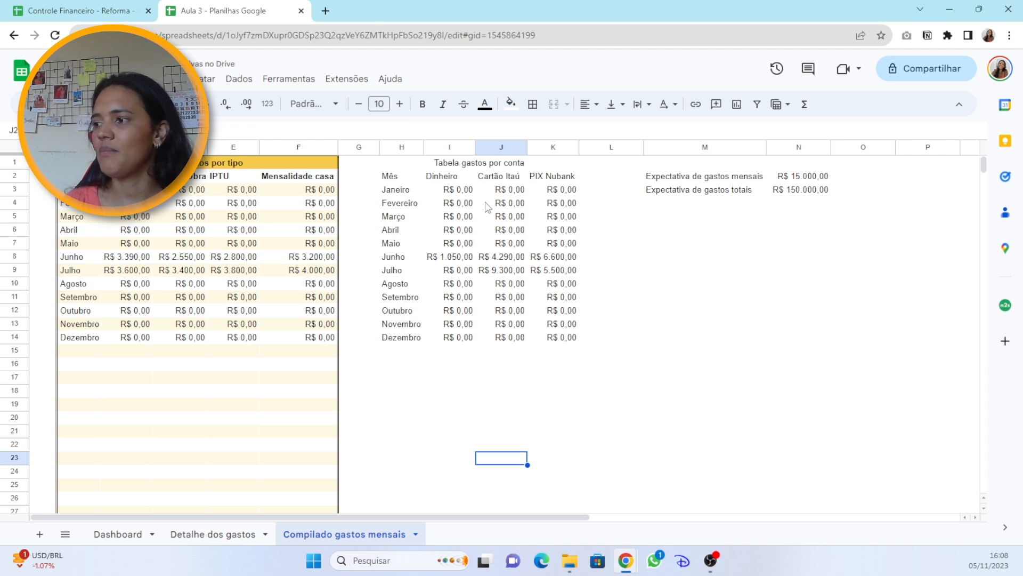
drag(422, 171, 573, 339)
drag(693, 178, 806, 192)
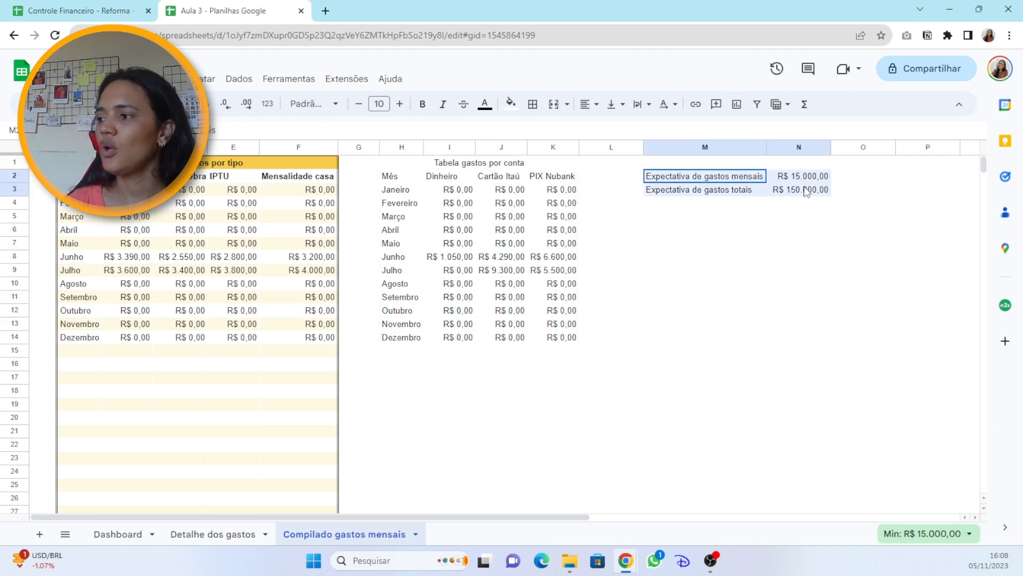
click(779, 246)
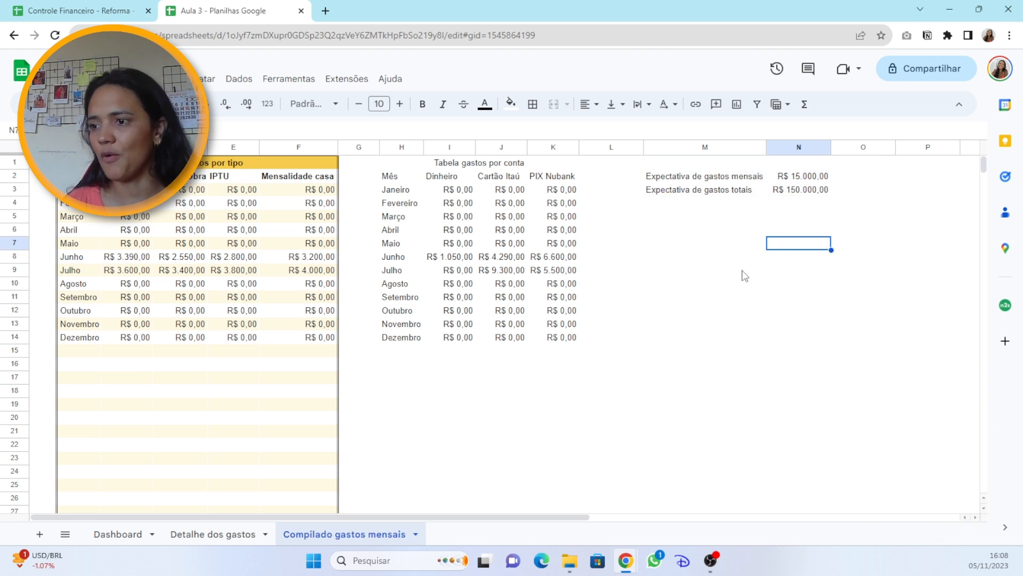